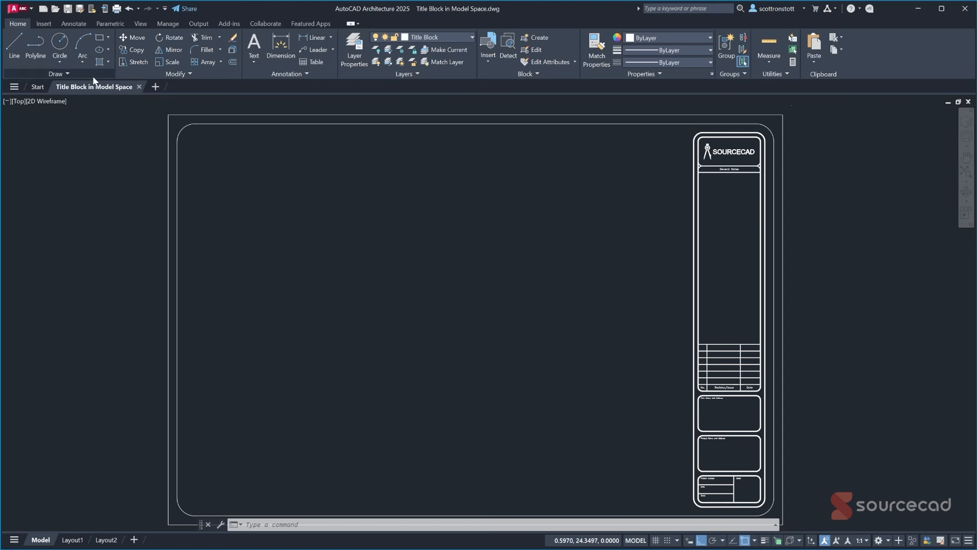
# Check the available workspaces and keep Drafting & Annotation as the current one
pyautogui.click(879, 541)
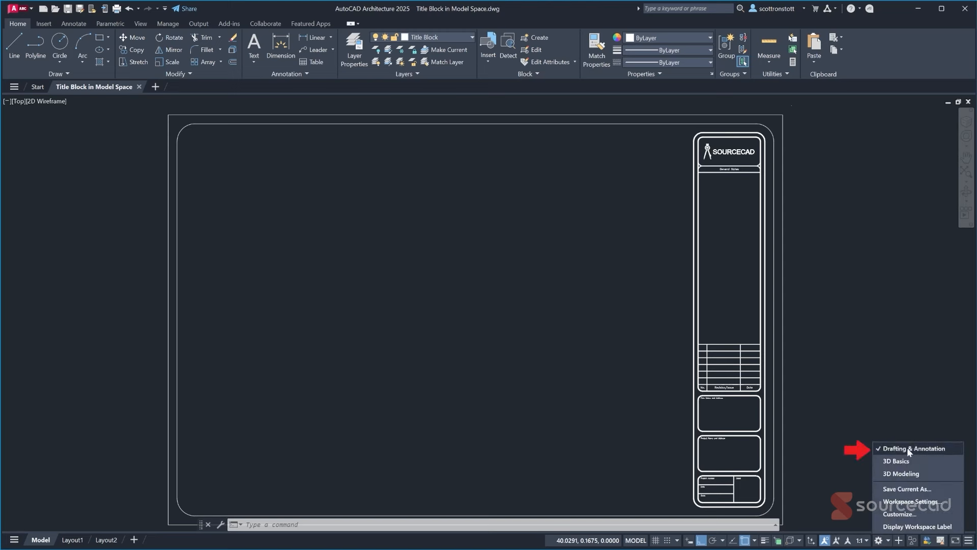
pyautogui.click(864, 415)
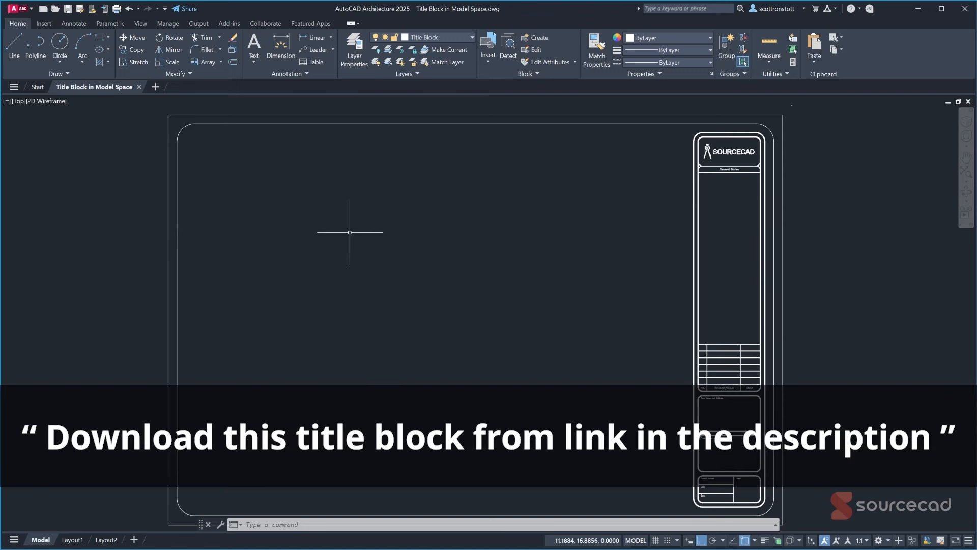
# Examine the project number, date, scale and sheet cells of the title block, including their horizontal and vertical dividing lines
pyautogui.scroll(-2, 459, 207)
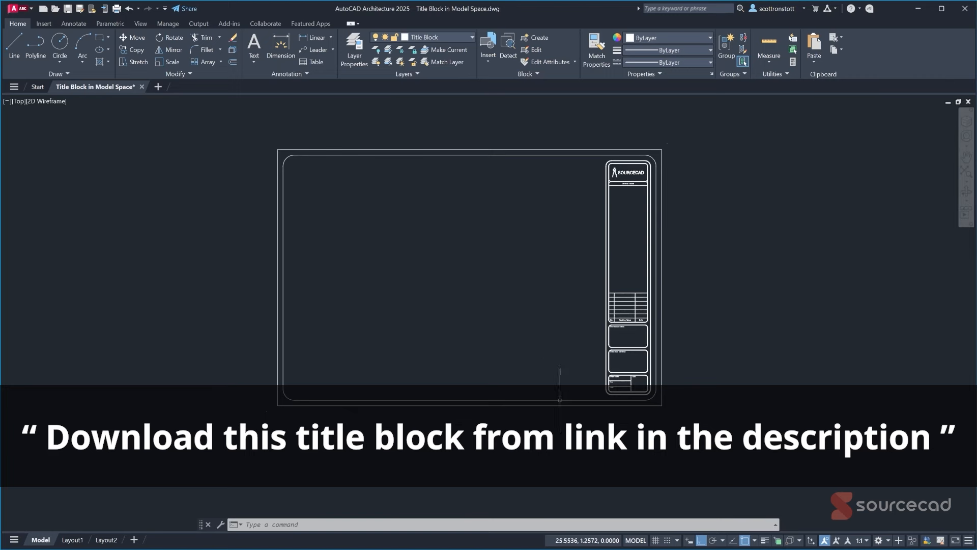
pyautogui.scroll(5, 616, 380)
pyautogui.scroll(2, 596, 372)
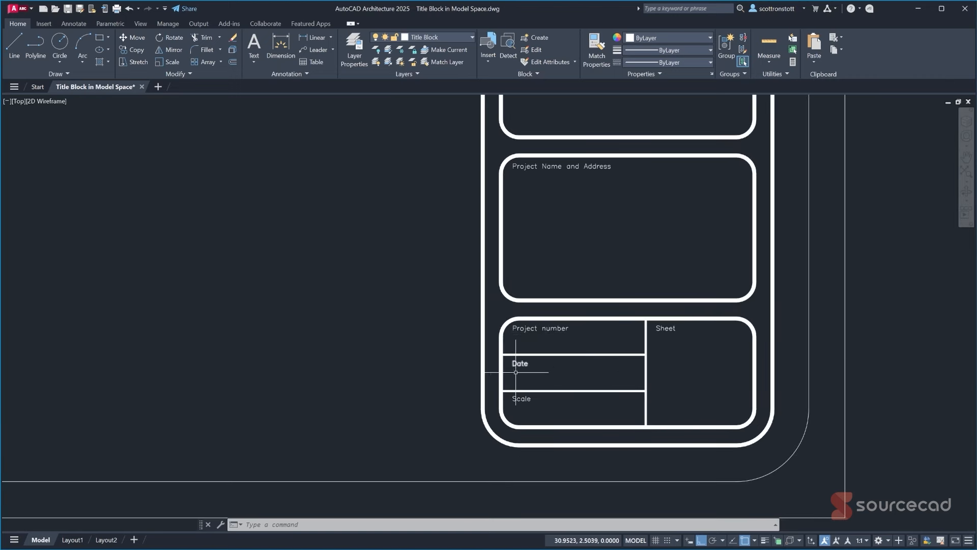
pyautogui.click(576, 354)
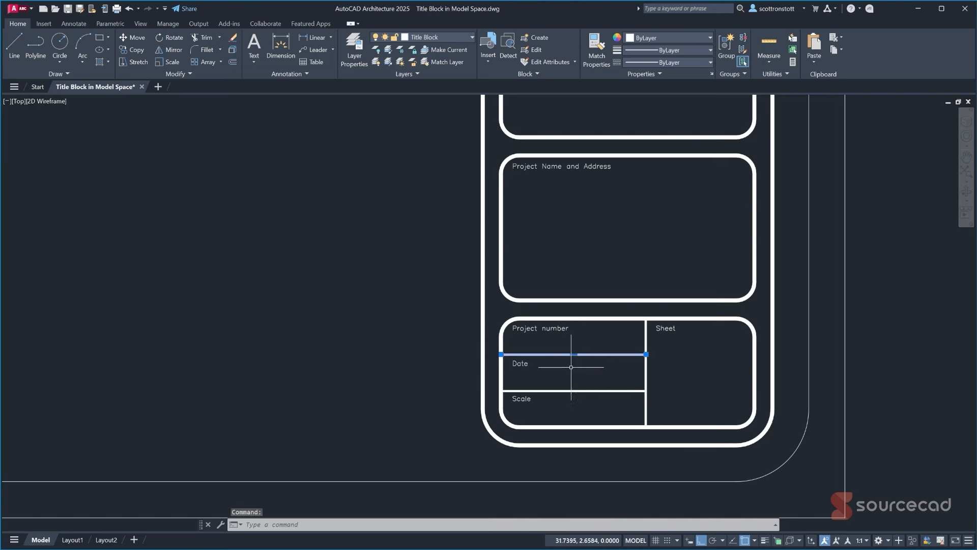
pyautogui.click(646, 382)
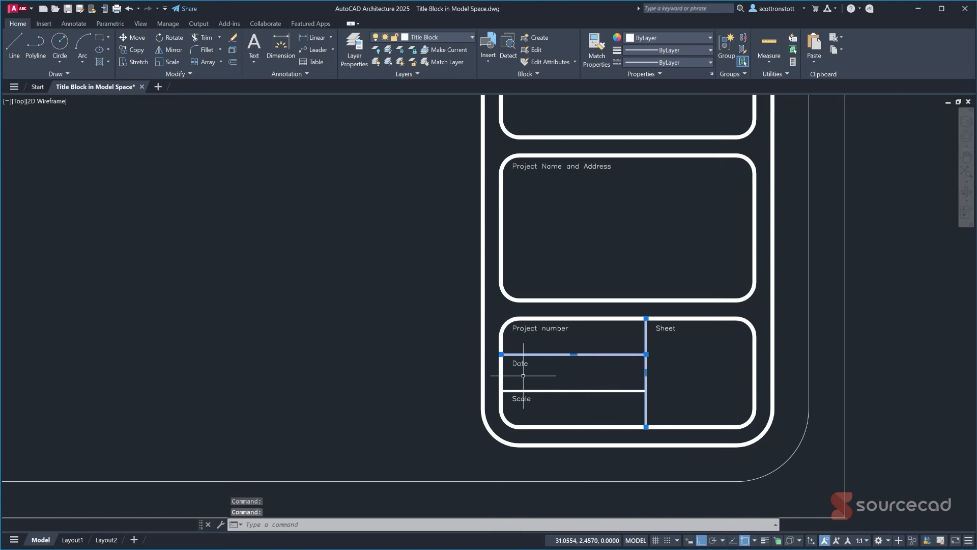
pyautogui.press('Escape')
pyautogui.scroll(-8, 527, 375)
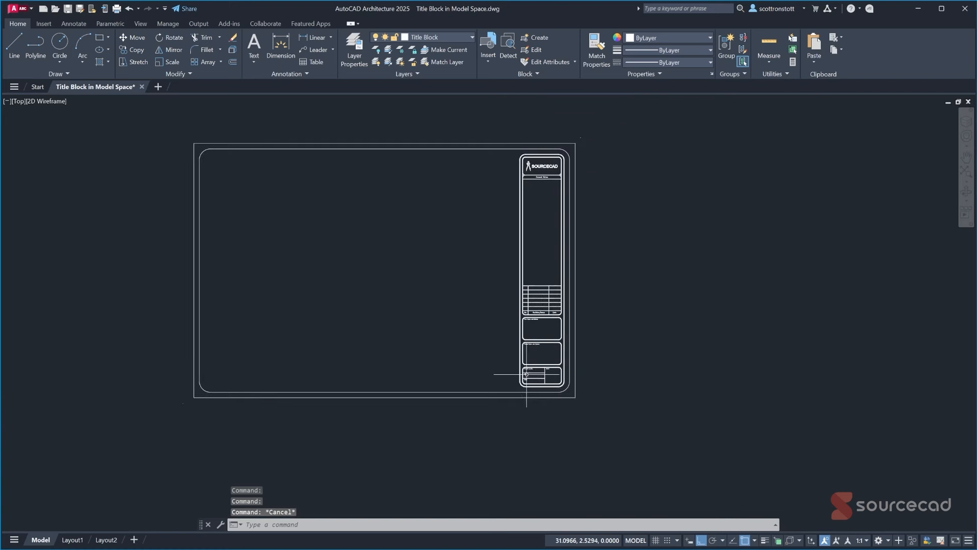
pyautogui.moveTo(419, 308); pyautogui.dragTo(508, 331, button='middle')
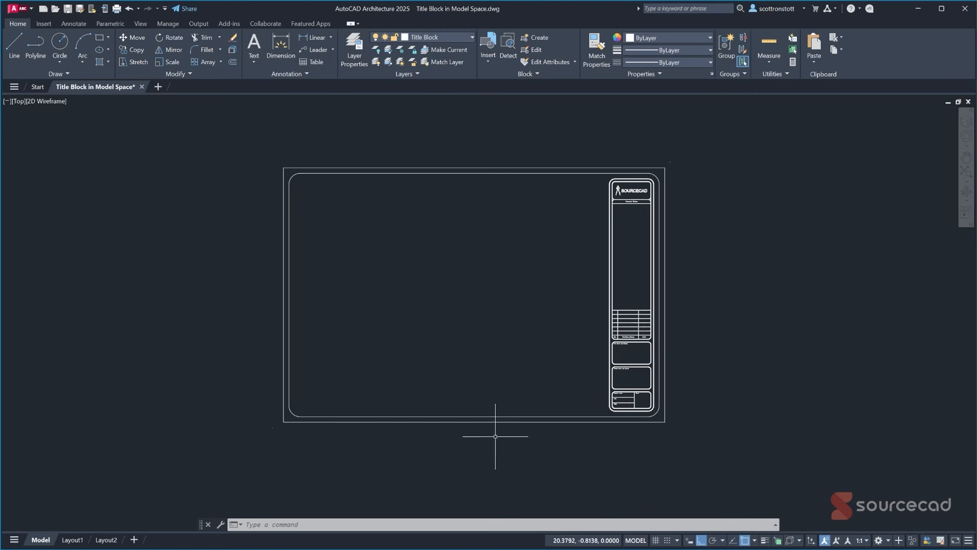
# Try to stretch the sheet border horizontally, moving its right side together with the title block strip
pyautogui.click(139, 61)
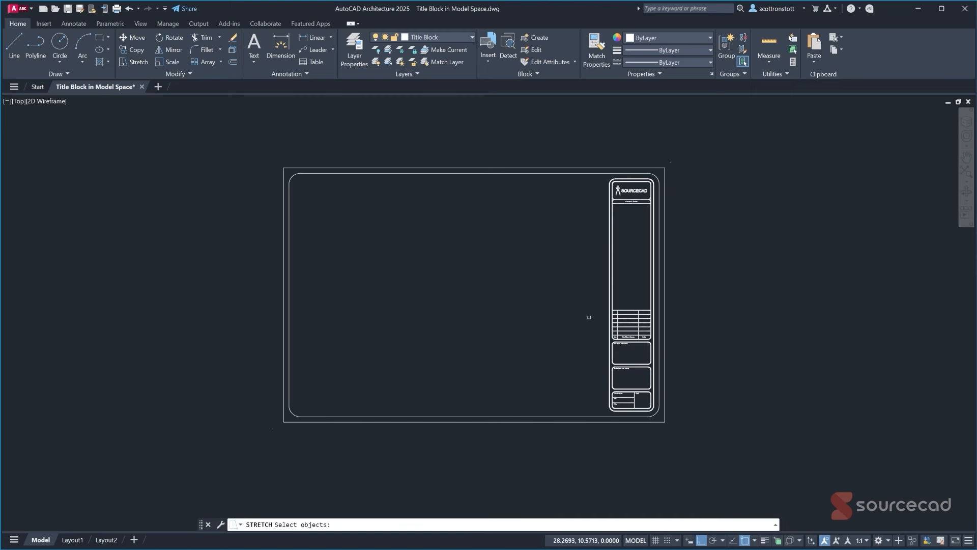
pyautogui.click(709, 448)
pyautogui.click(533, 150)
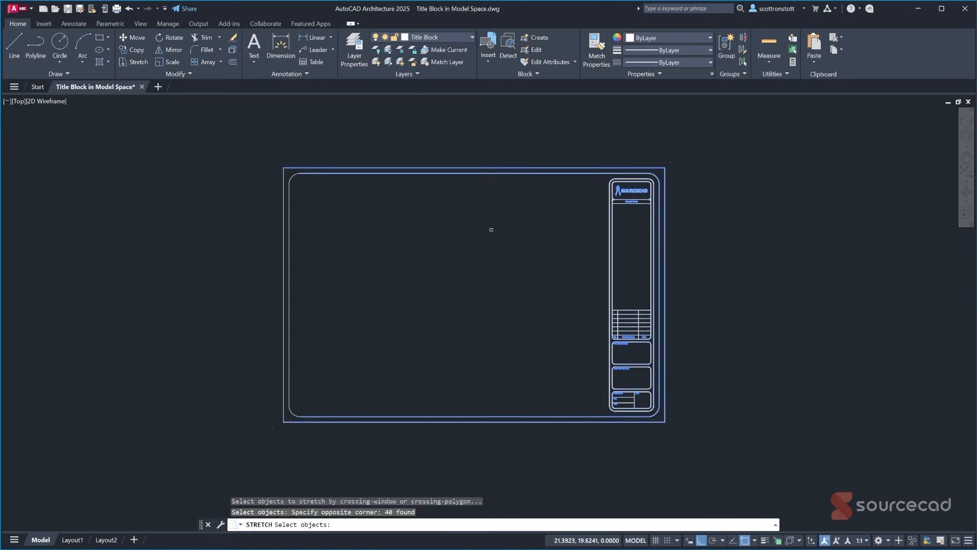
pyautogui.press('Return')
pyautogui.click(467, 273)
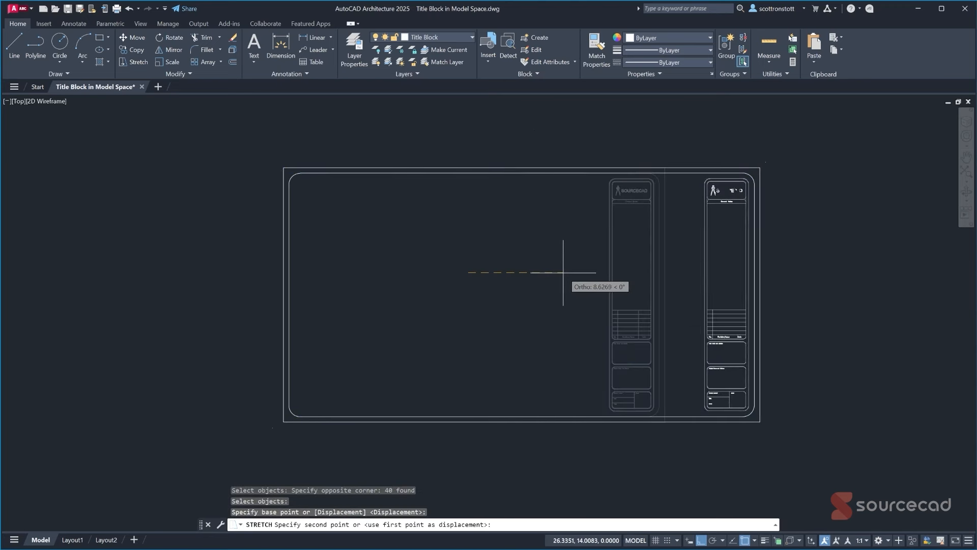
pyautogui.press('Escape')
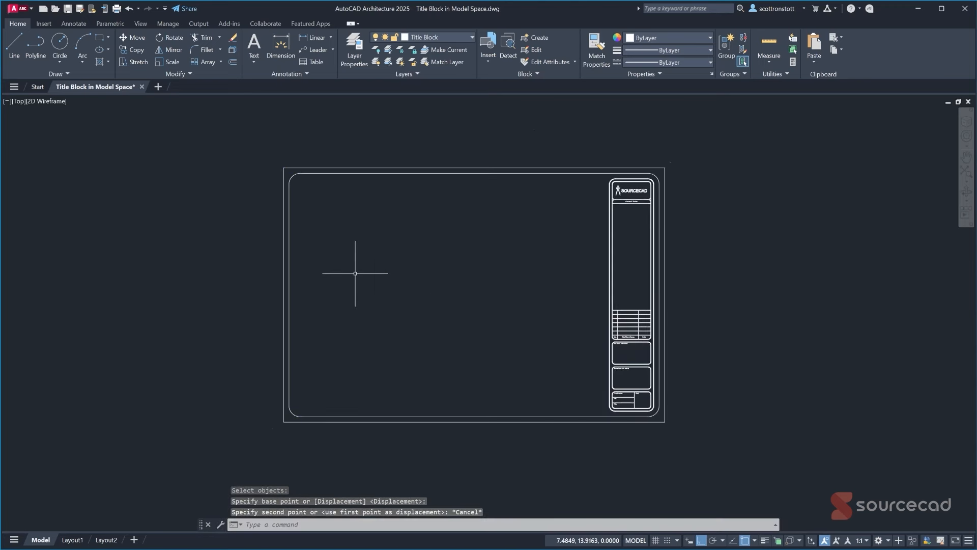
# Try to stretch the sheet border vertically, moving its upper part and the logo area upward
pyautogui.press('Return')
pyautogui.click(736, 280)
pyautogui.click(236, 134)
pyautogui.press('Return')
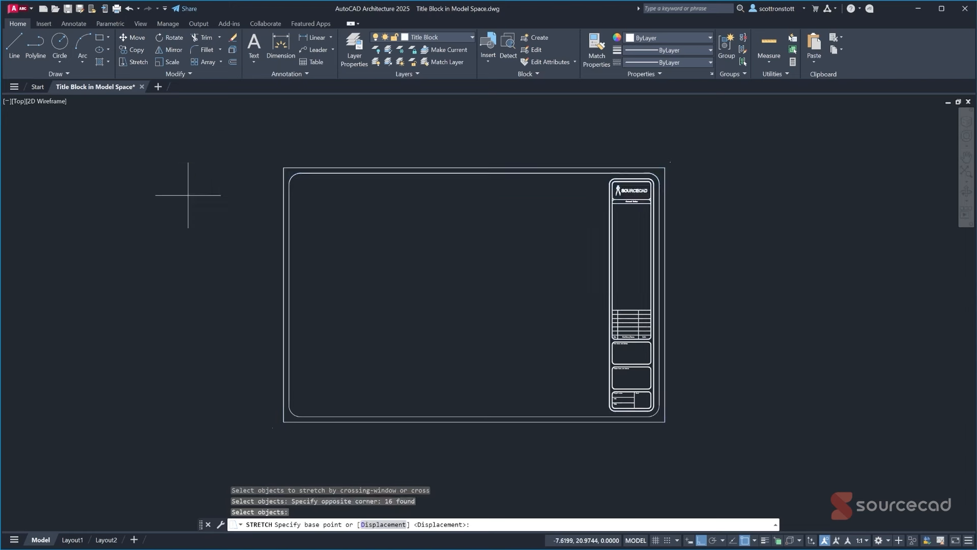
pyautogui.click(190, 196)
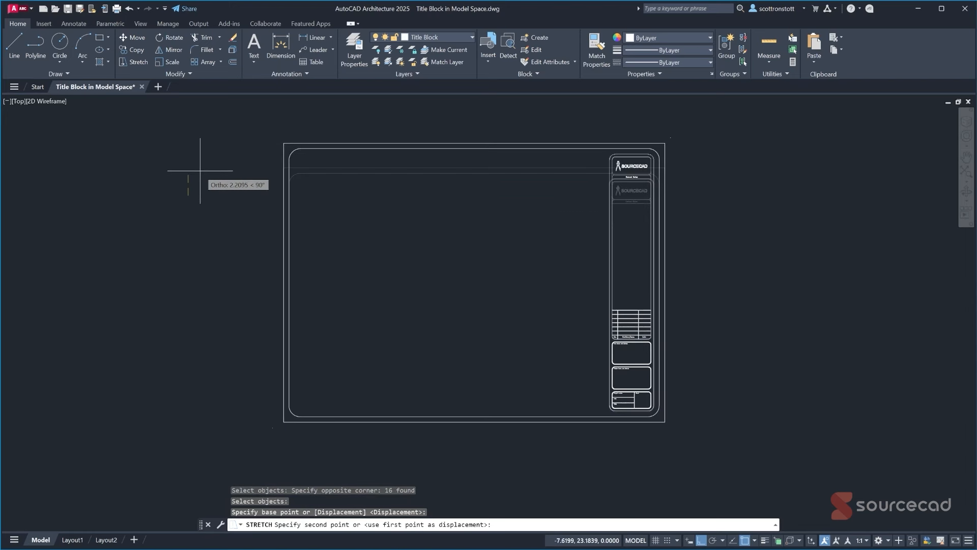
pyautogui.press('Escape')
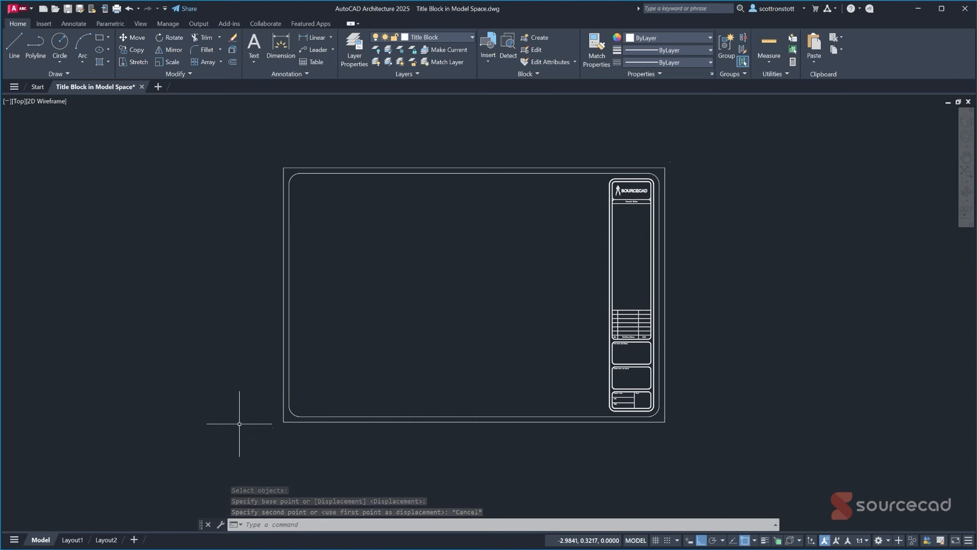
# Measure the outer border's bottom edge from its left corner to its right corner with the DIST command
pyautogui.write('di')
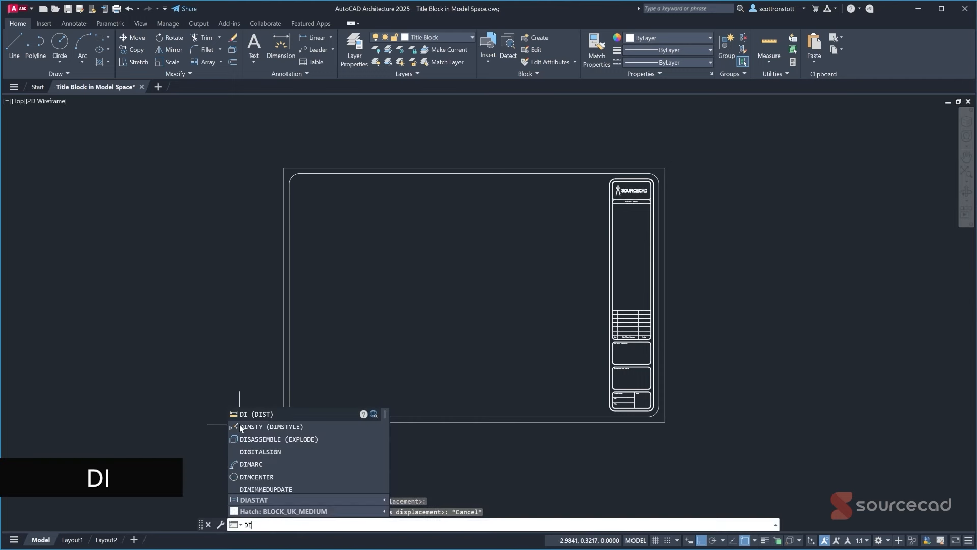
pyautogui.press('Return')
pyautogui.click(283, 421)
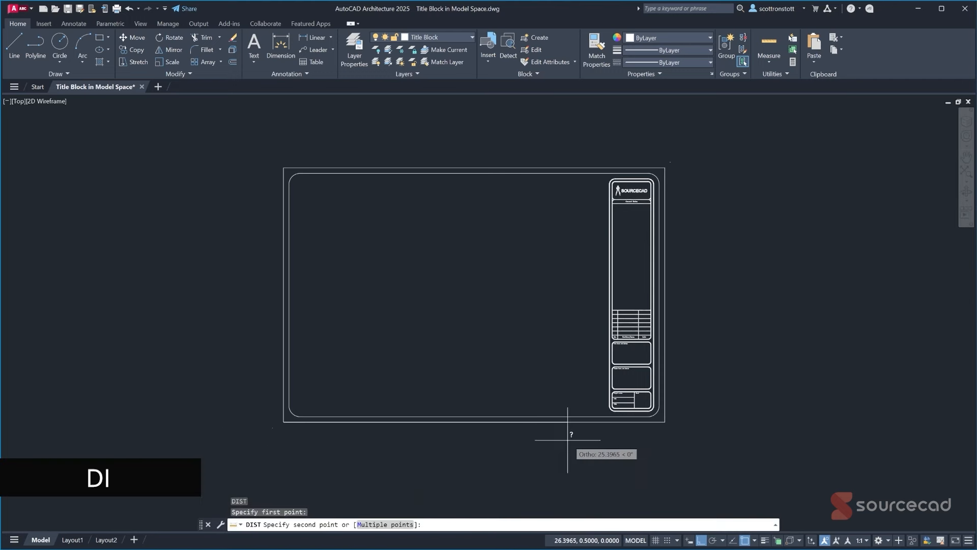
pyautogui.click(664, 422)
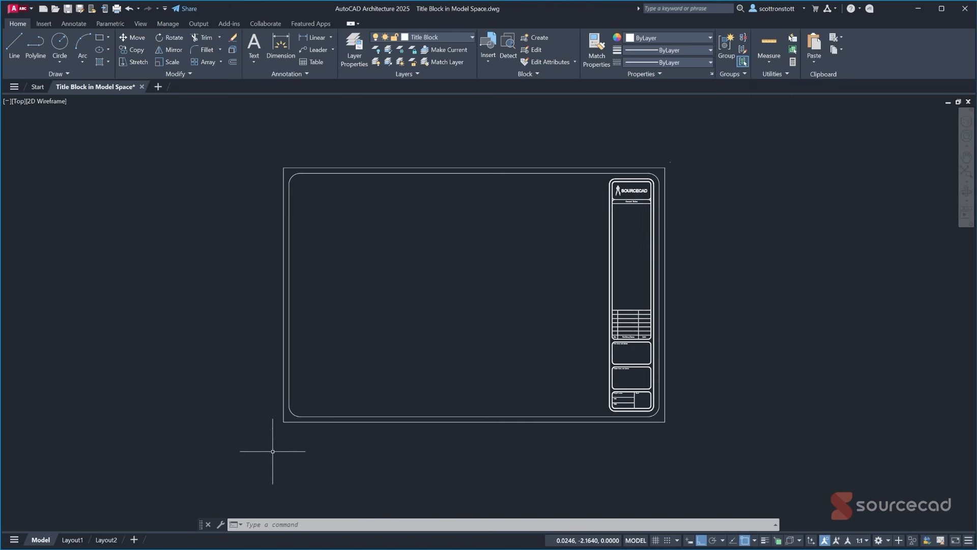
# Select the point objects just outside the border's lower-left and upper-right corners to inspect them, and clear the selection
pyautogui.scroll(6, 261, 443)
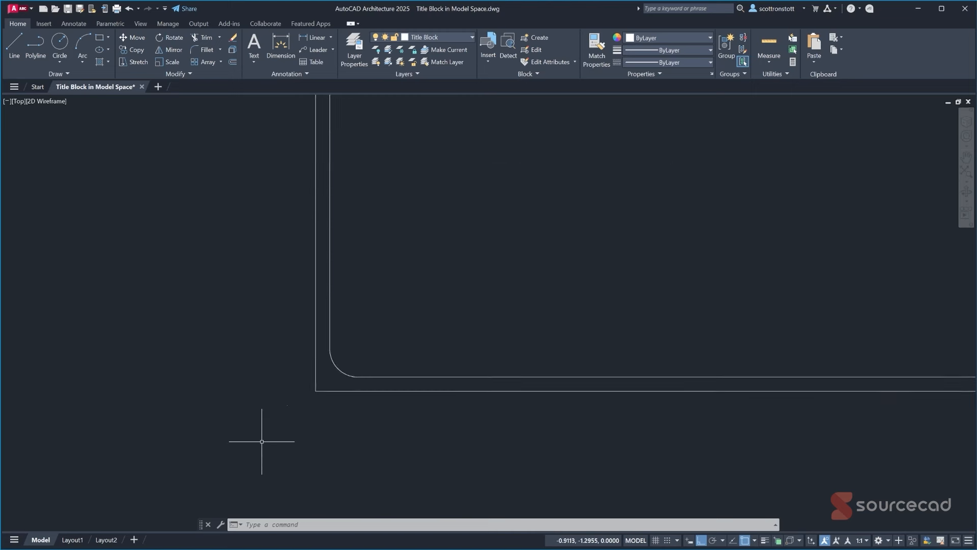
pyautogui.click(305, 382)
pyautogui.scroll(-5, 337, 417)
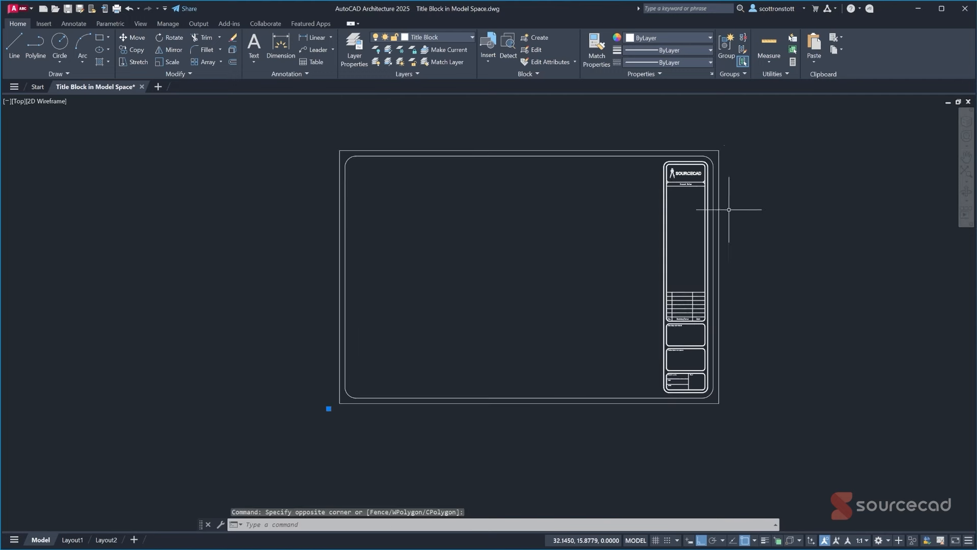
pyautogui.click(725, 145)
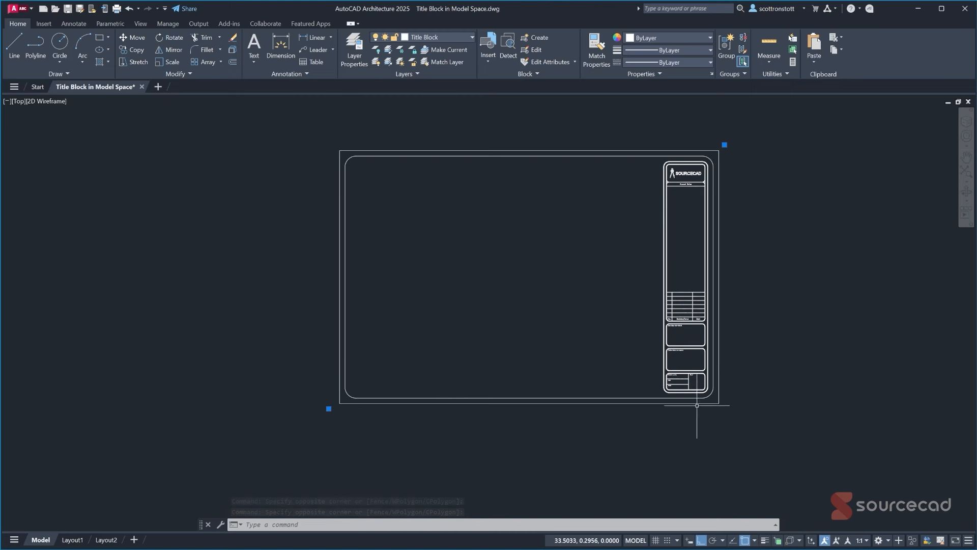
pyautogui.press('Escape')
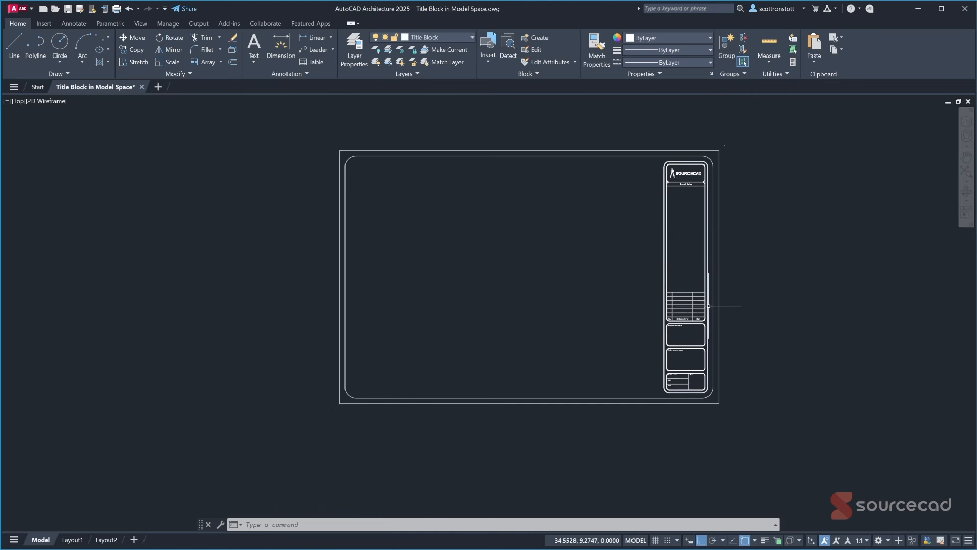
# Display the Properties palette and inspect the global width of the title block's inner rounded frame polyline
pyautogui.scroll(6, 693, 179)
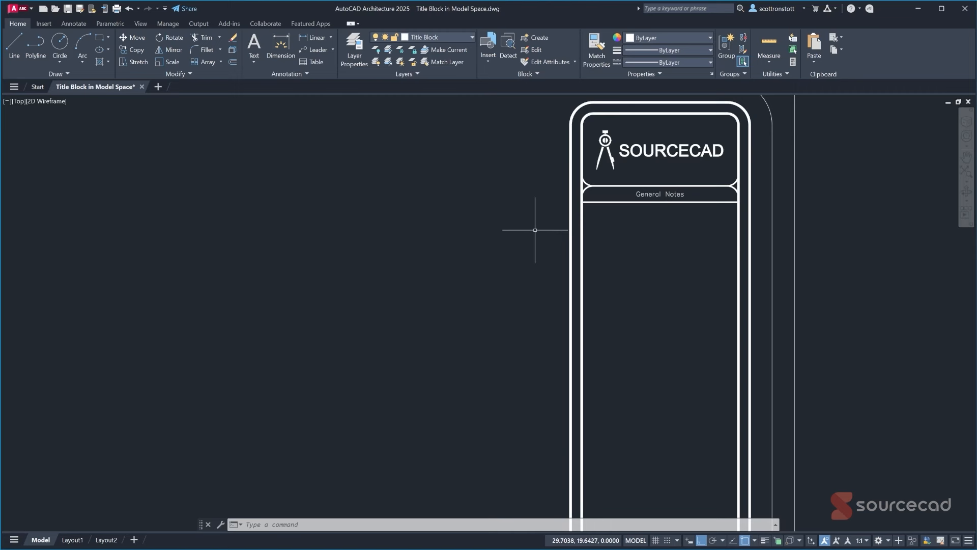
pyautogui.click(141, 27)
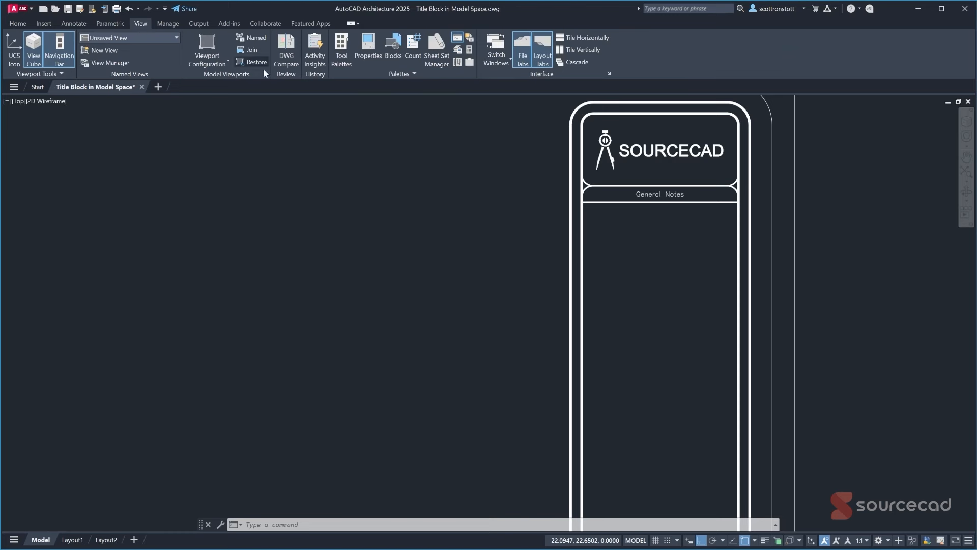
pyautogui.click(365, 53)
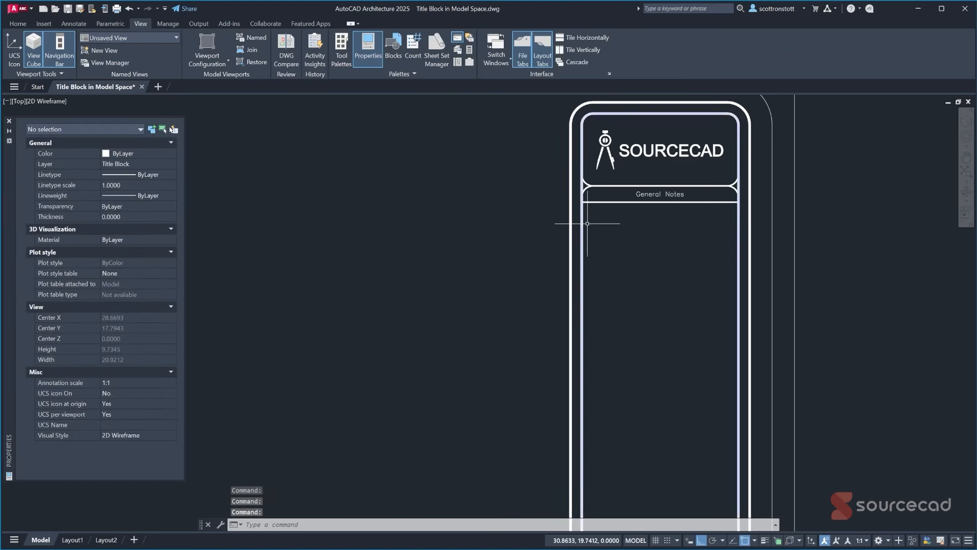
pyautogui.scroll(6, 558, 224)
pyautogui.click(557, 219)
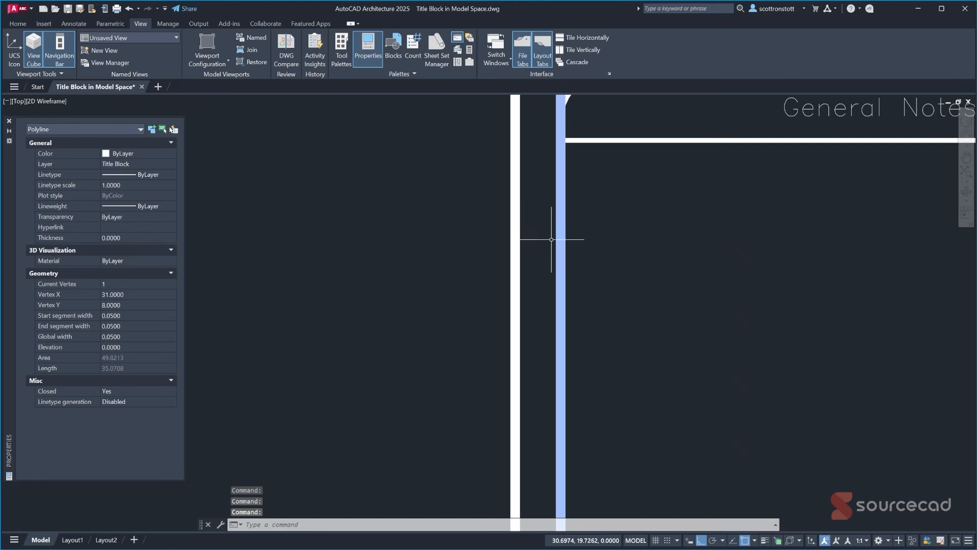
# Inspect the global width of the horizontal polyline below the General Notes heading, and clear the selection
pyautogui.scroll(-4, 560, 235)
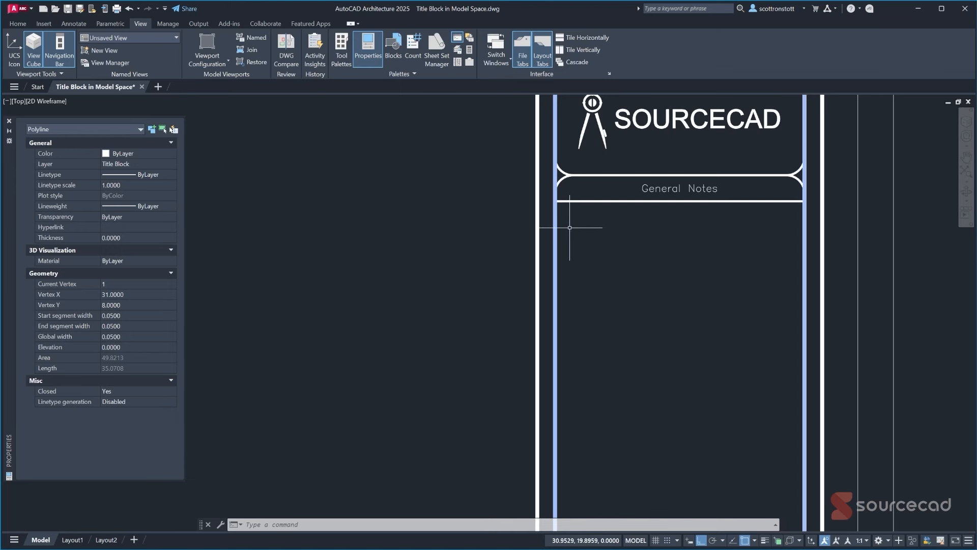
pyautogui.press('Escape')
pyautogui.click(576, 201)
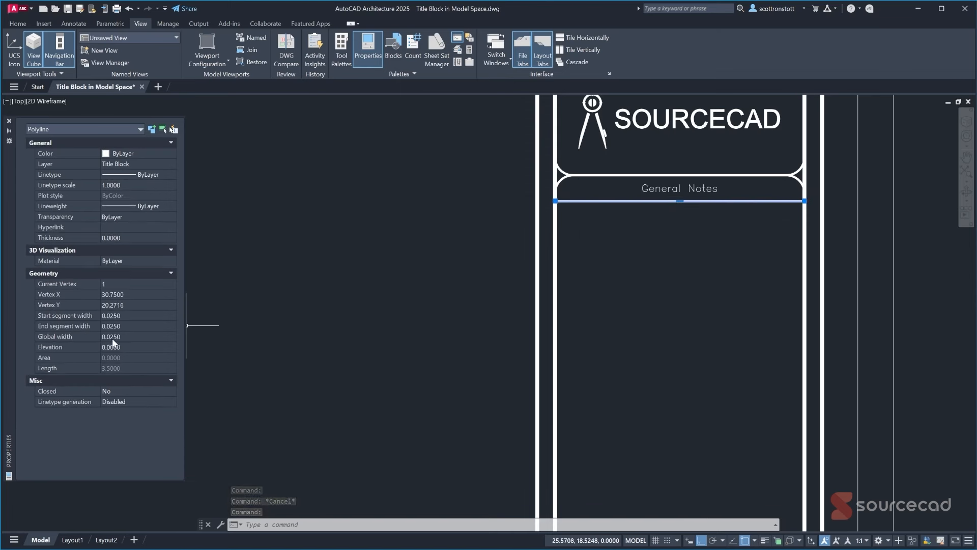
pyautogui.press('Escape')
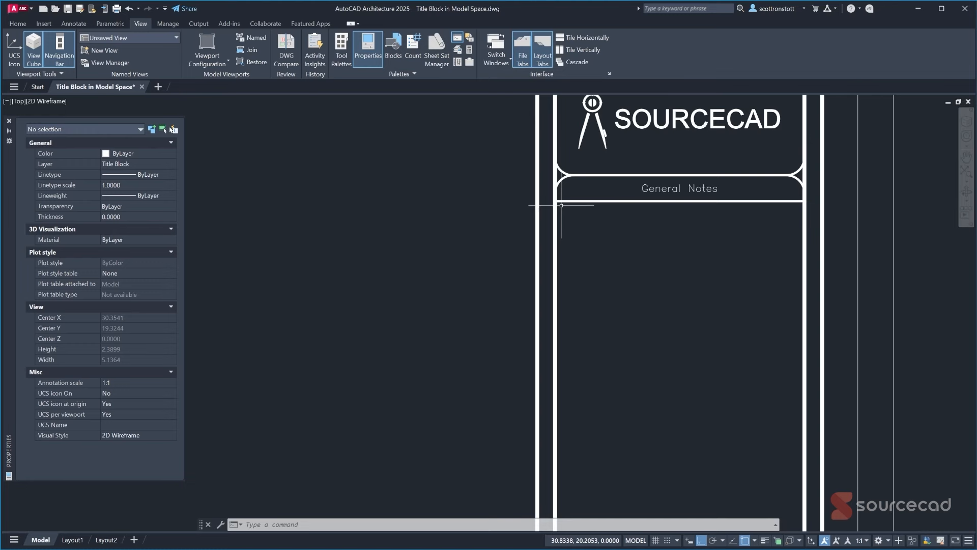
# Examine the title block from the logo and General Notes area down to the revision table and the name, address and sheet boxes
pyautogui.scroll(-5, 561, 205)
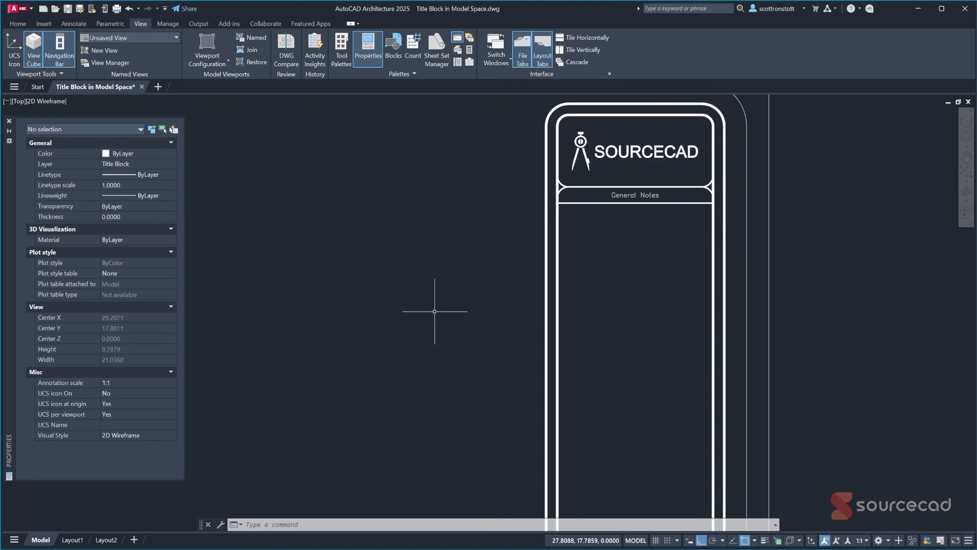
pyautogui.scroll(-2, 500, 255)
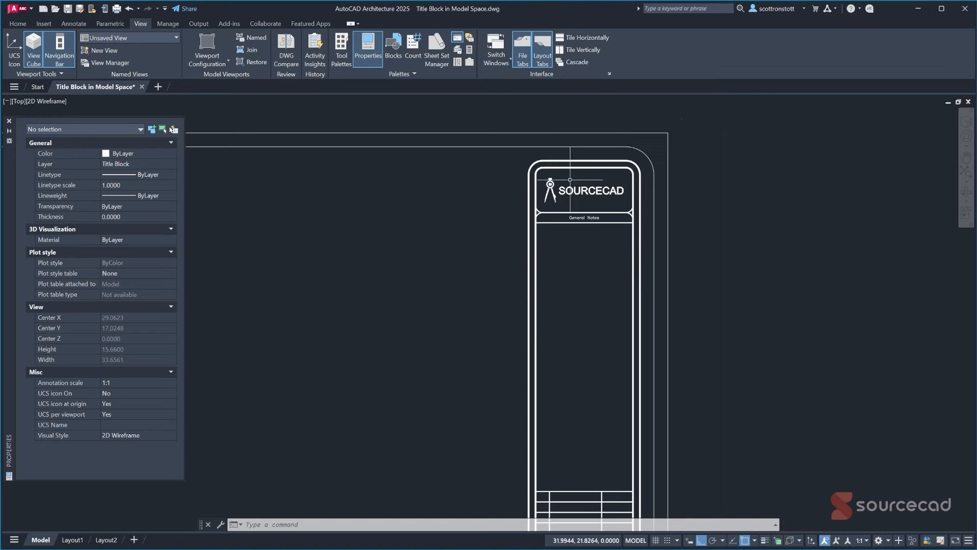
pyautogui.scroll(4, 604, 185)
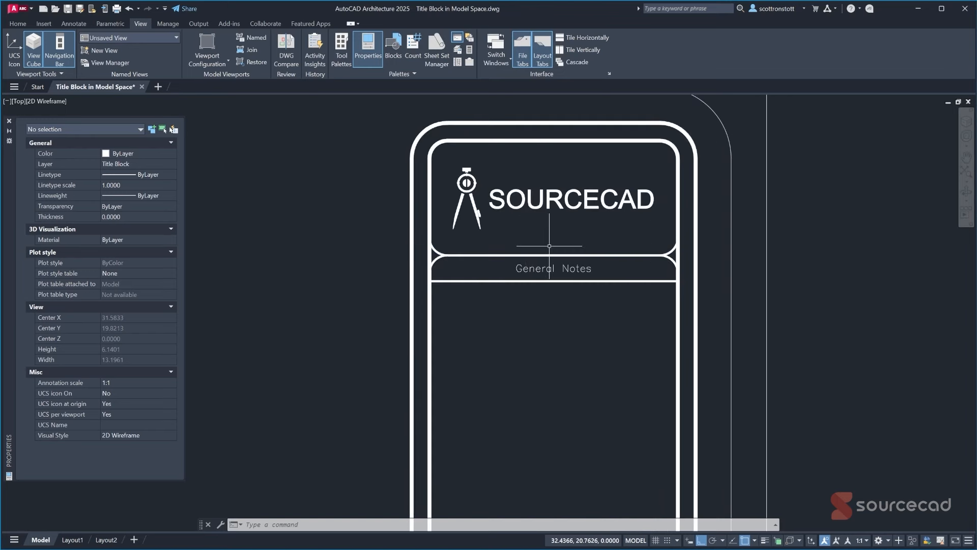
pyautogui.scroll(-4, 549, 246)
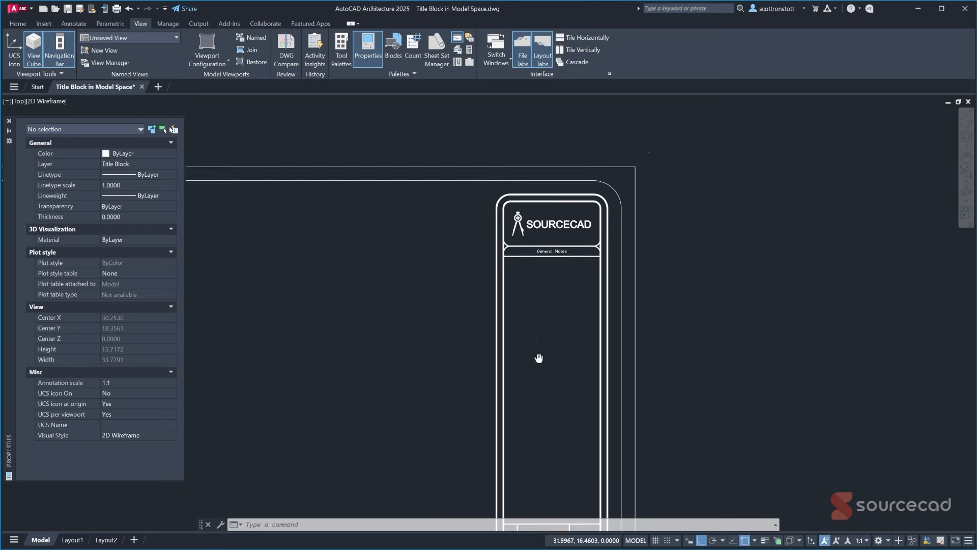
pyautogui.moveTo(537, 366); pyautogui.dragTo(560, 118, button='middle')
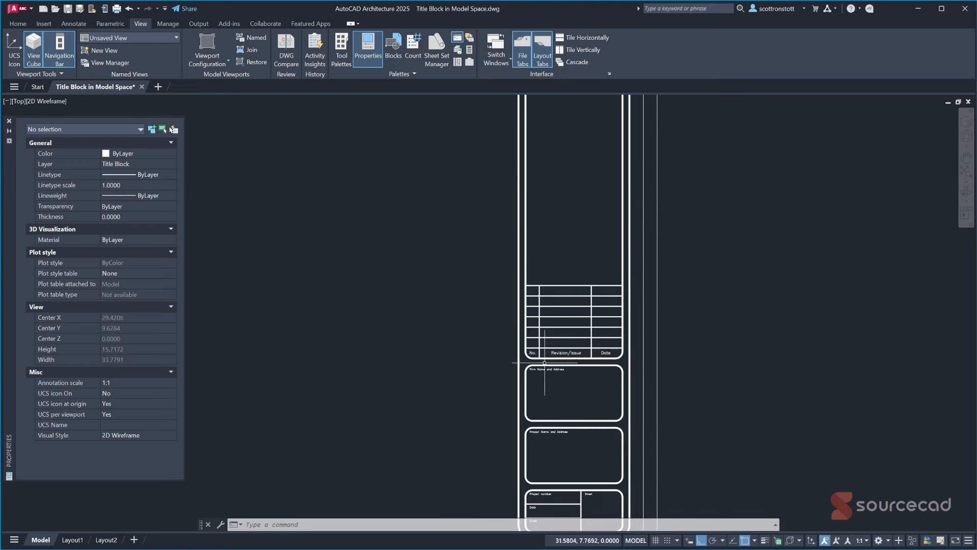
pyautogui.moveTo(564, 390); pyautogui.dragTo(571, 259, button='middle')
pyautogui.scroll(3, 570, 259)
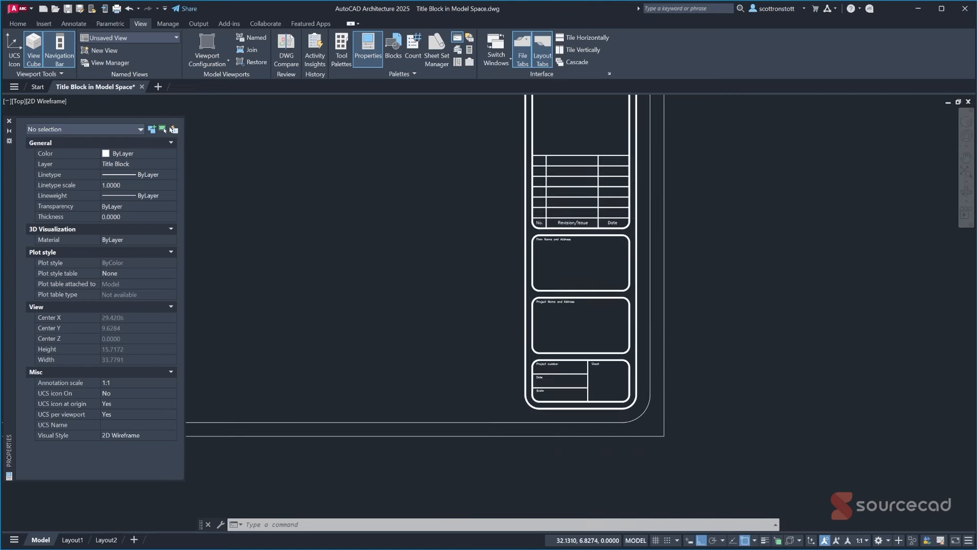
# Start an attribute definition with tag FIRM_NAME_ADDR, prompt "Firm name and address" and multiple lines enabled, keeping the Firm Name and Address box in view
pyautogui.scroll(2, 571, 258)
pyautogui.moveTo(558, 298); pyautogui.dragTo(542, 222, button='middle')
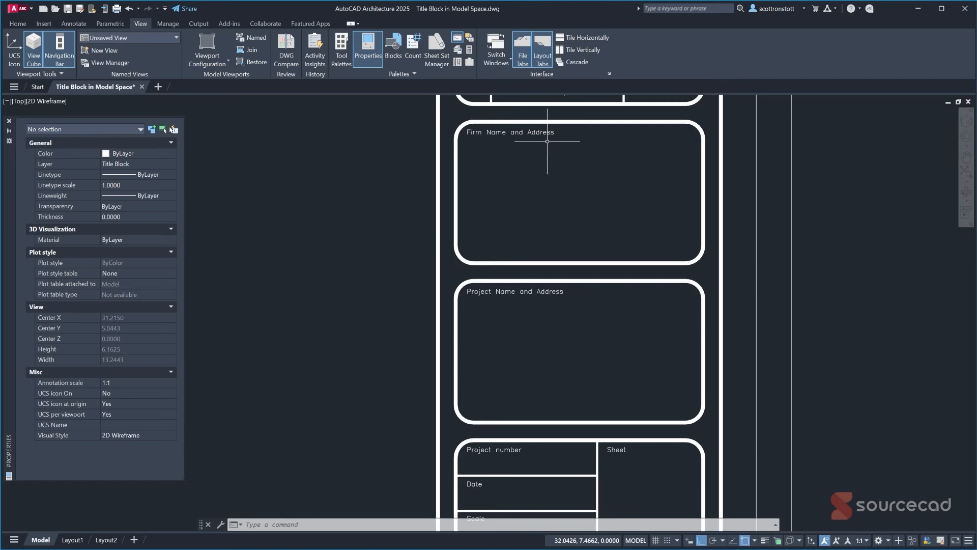
pyautogui.moveTo(566, 385); pyautogui.dragTo(563, 287, button='middle')
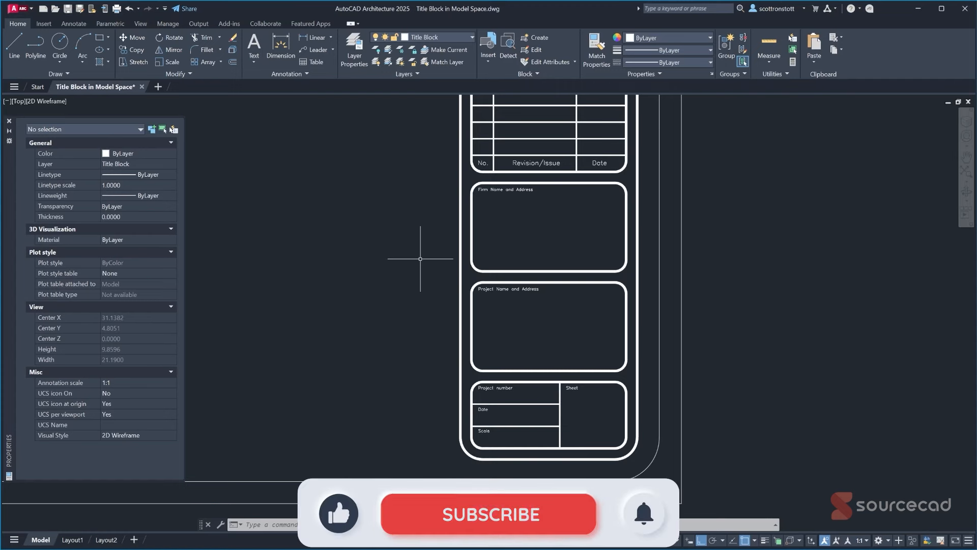
pyautogui.scroll(2, 524, 209)
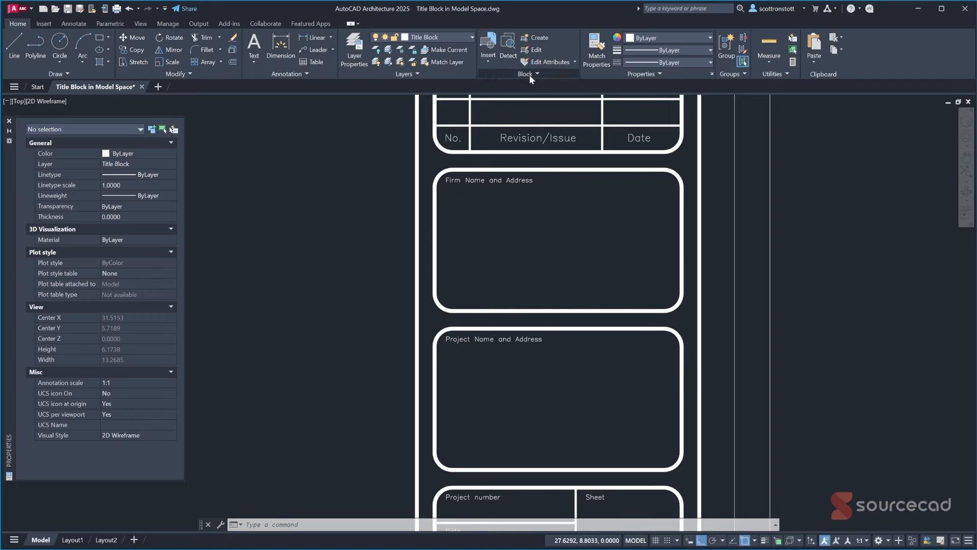
pyautogui.click(545, 73)
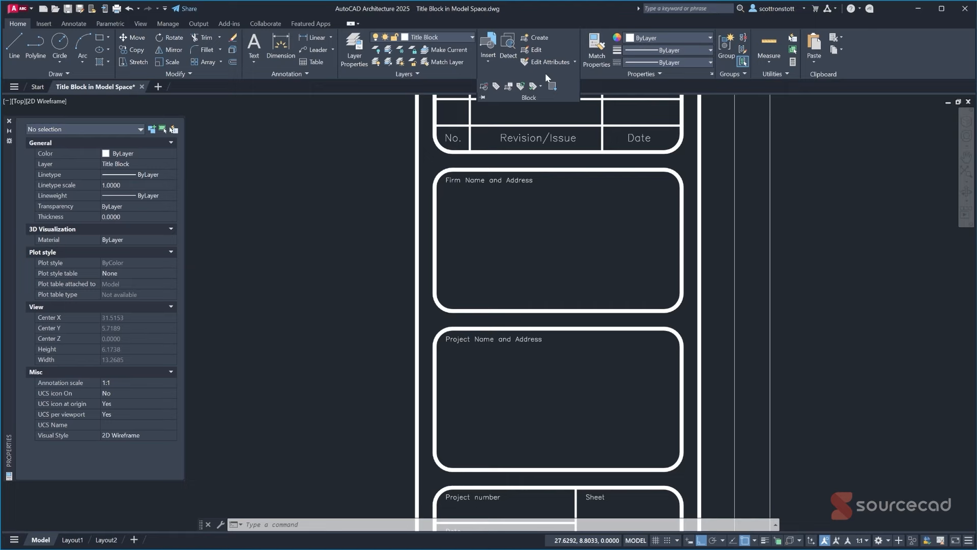
pyautogui.click(496, 87)
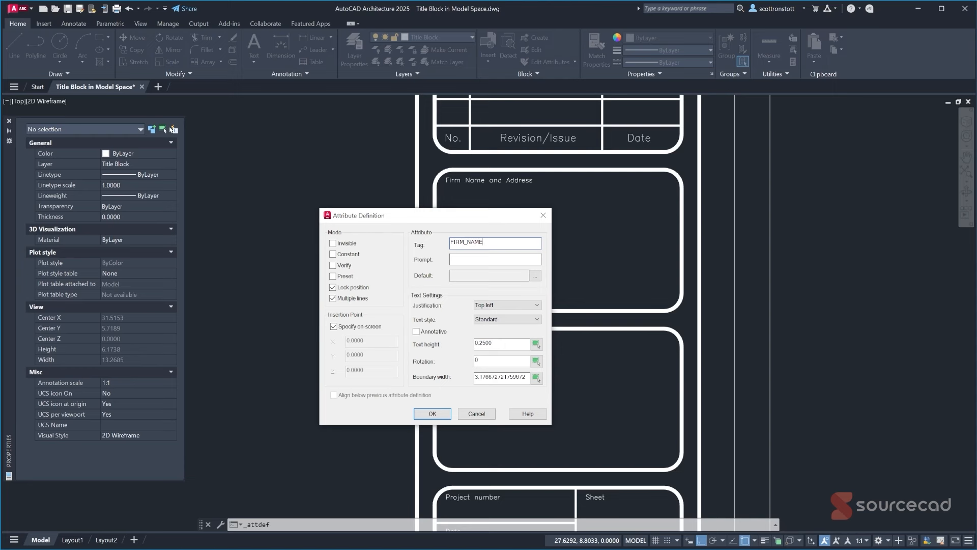
pyautogui.press('Tab')
pyautogui.click(333, 299)
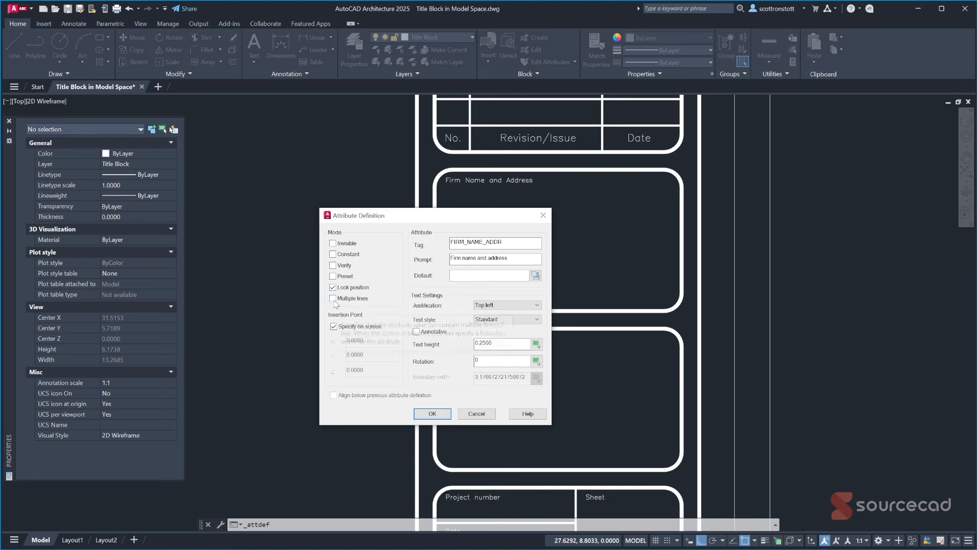
pyautogui.click(333, 300)
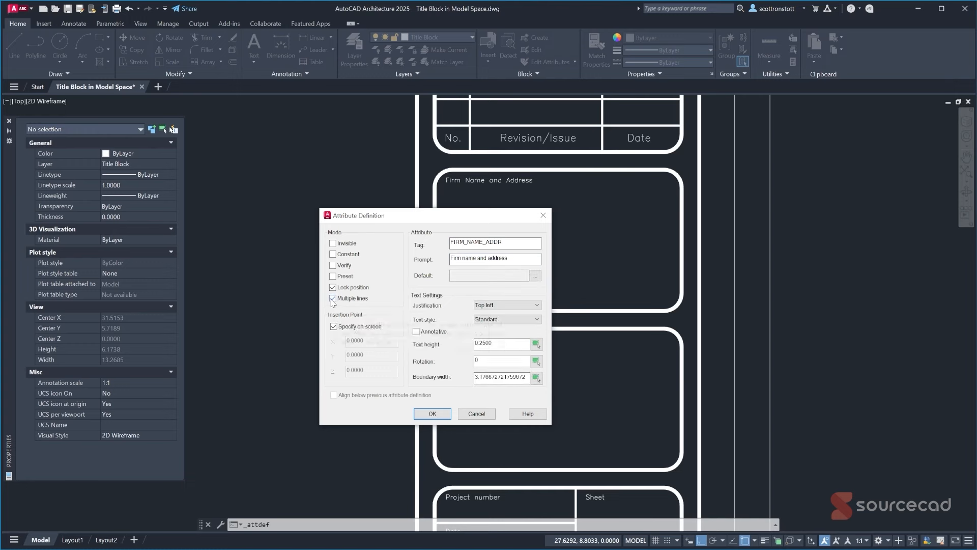
pyautogui.moveTo(450, 216); pyautogui.dragTo(313, 222)
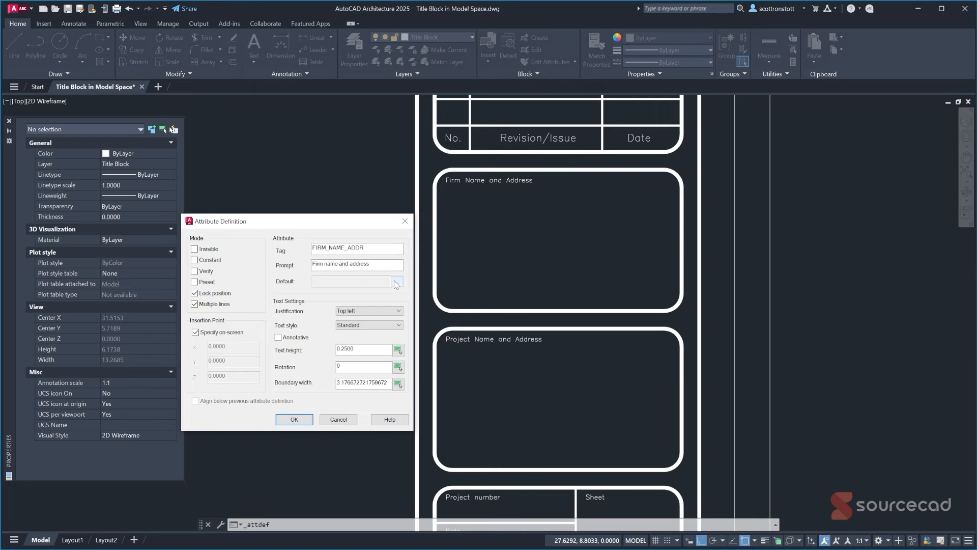
# Locate the attribute's multiline default text just below the Firm Name and Address label and enlarge its text frame to fill the box
pyautogui.click(294, 419)
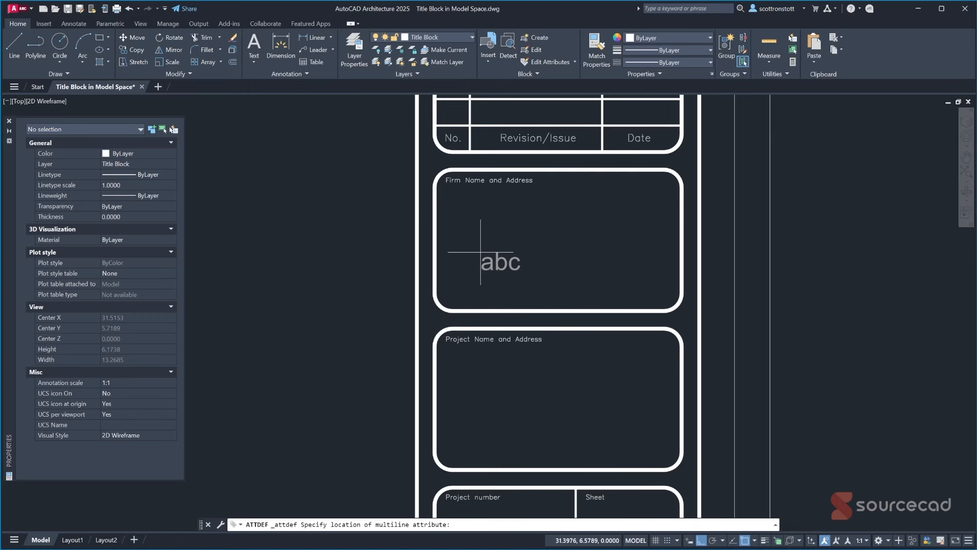
pyautogui.click(446, 189)
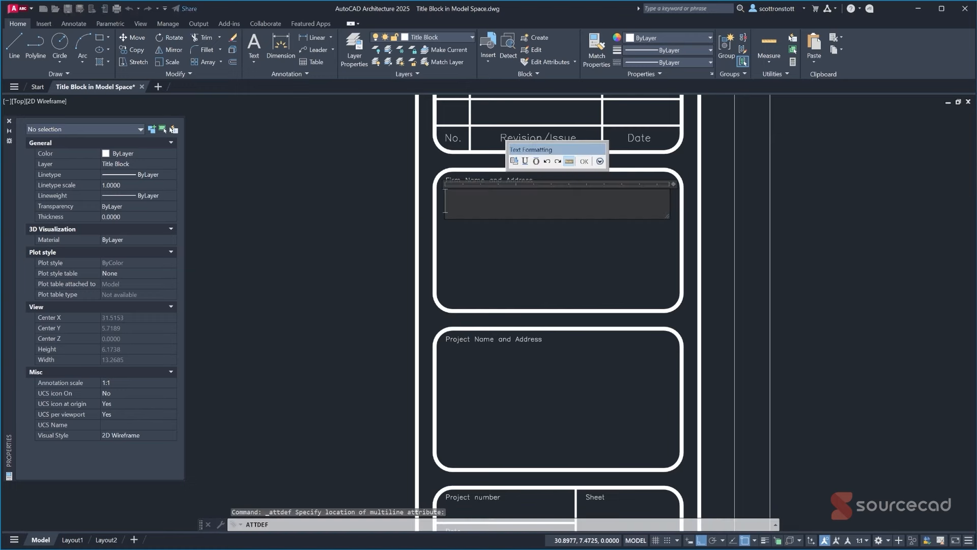
pyautogui.moveTo(667, 216); pyautogui.dragTo(673, 312)
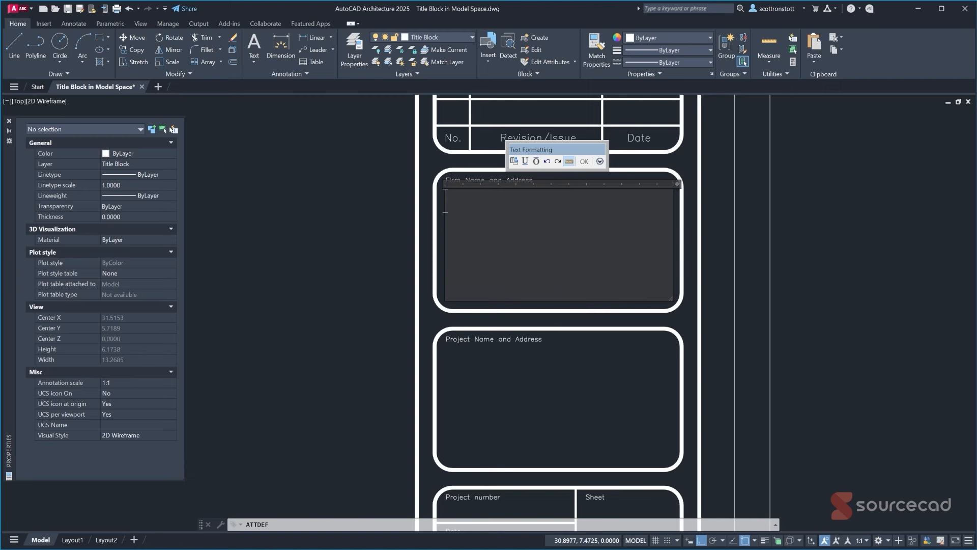
# Enter Acme Co. and the firm's postal address on separate lines as the default text, and create the attribute
pyautogui.write('123 M')
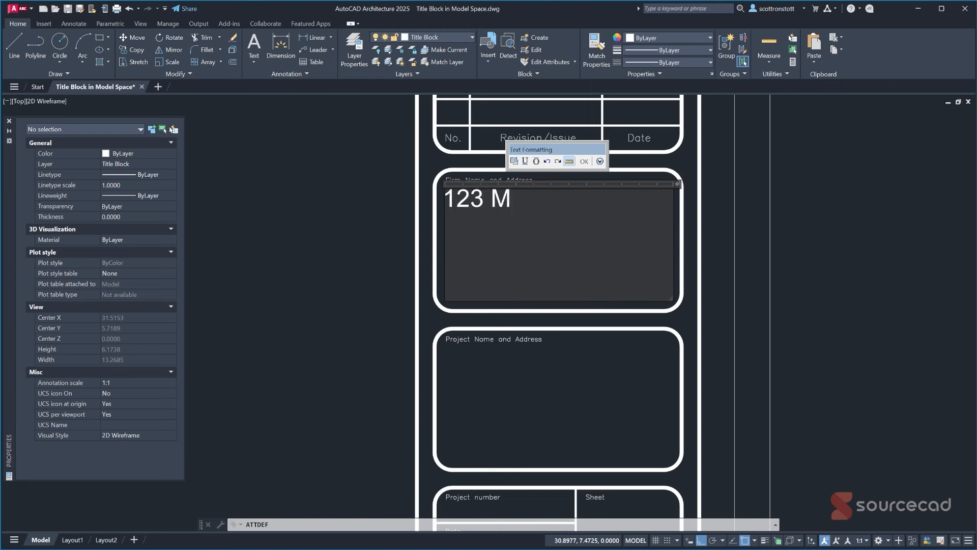
pyautogui.write('ain St.')
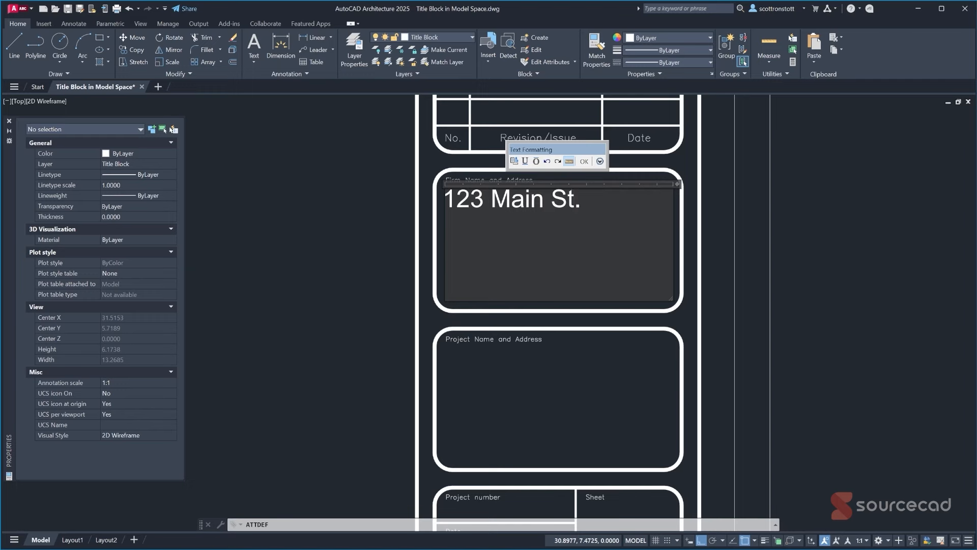
pyautogui.press('Home')
pyautogui.press('Return')
pyautogui.write('Acme Co.')
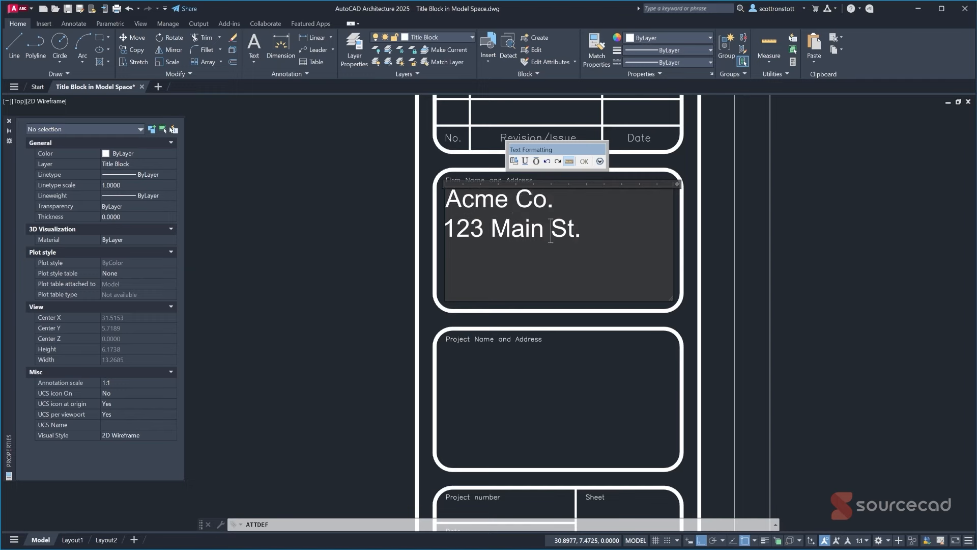
pyautogui.click(581, 230)
pyautogui.press('Return')
pyautogui.write('Los Angles, CA ')
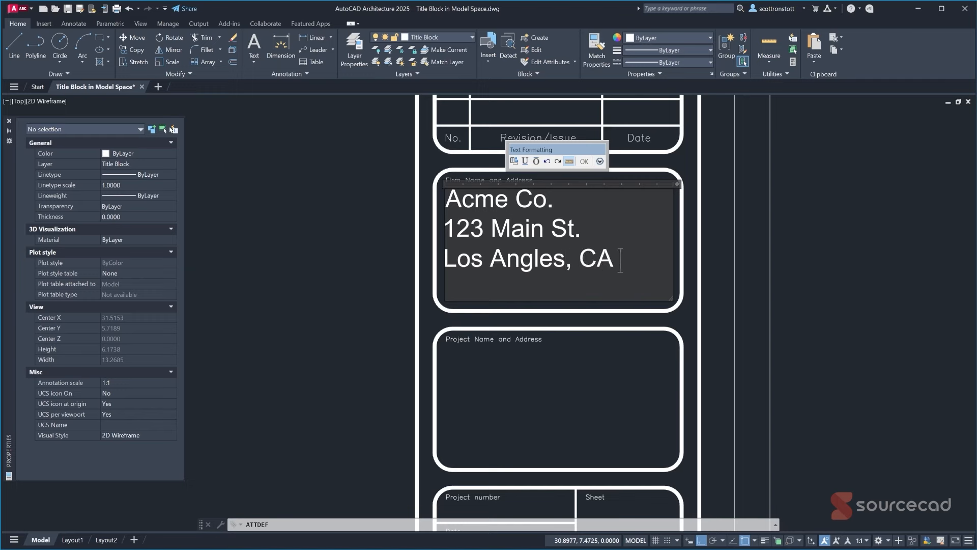
pyautogui.write('90210')
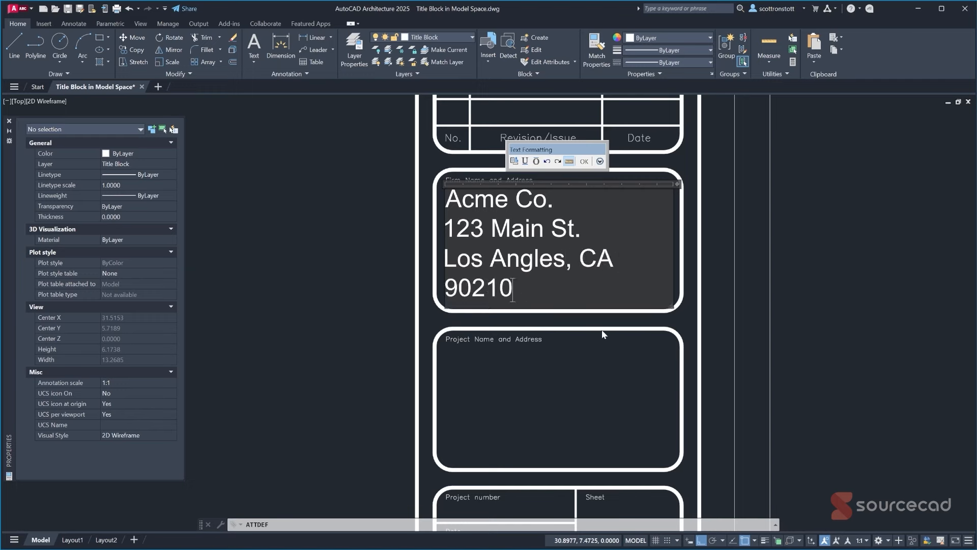
pyautogui.click(534, 268)
pyautogui.write('e')
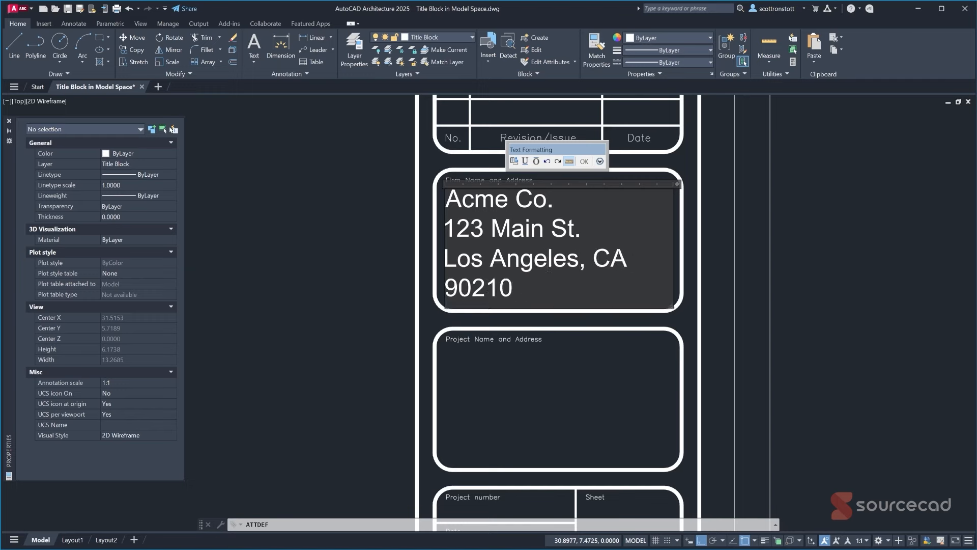
pyautogui.click(584, 161)
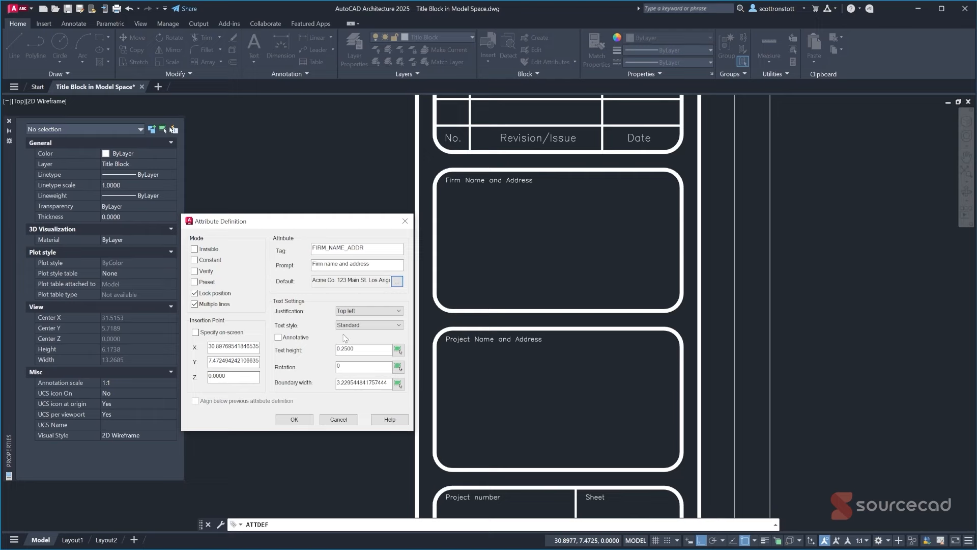
pyautogui.click(294, 419)
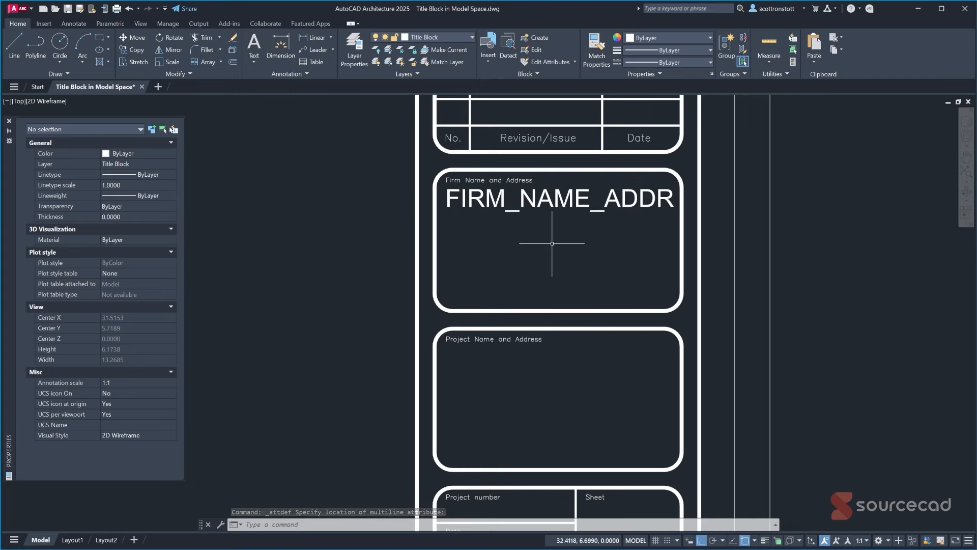
# Copy the FIRM_NAME_ADDR attribute straight down into the Project Name and Address box, just below its label
pyautogui.click(486, 203)
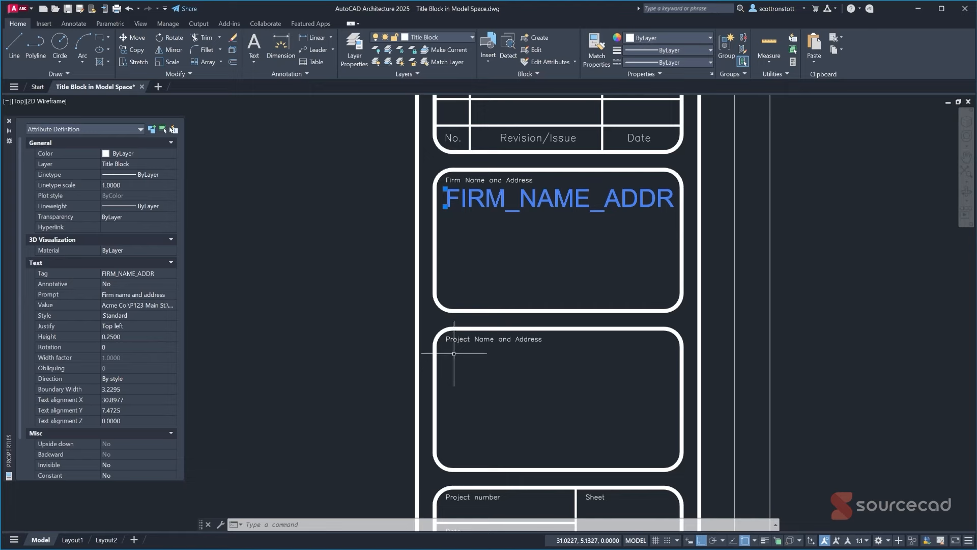
pyautogui.click(131, 49)
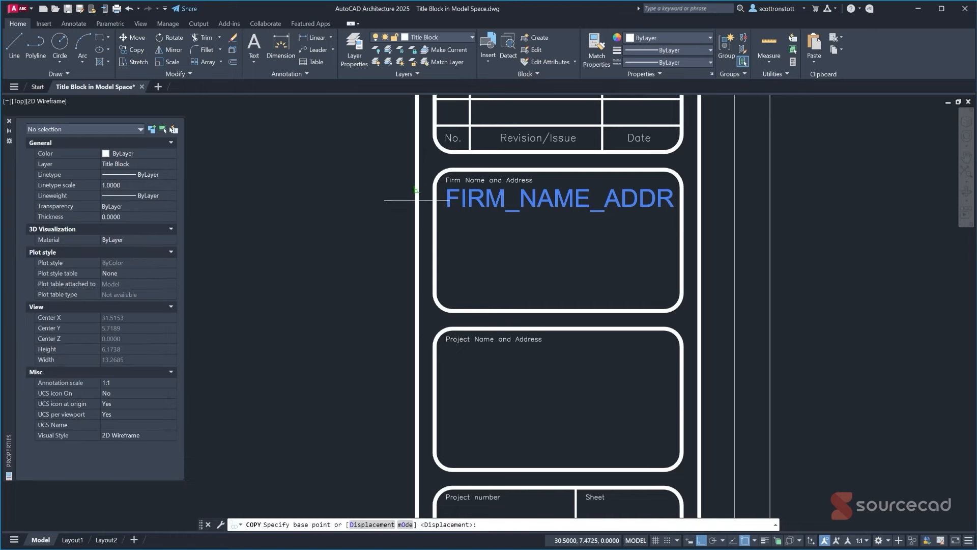
pyautogui.click(444, 214)
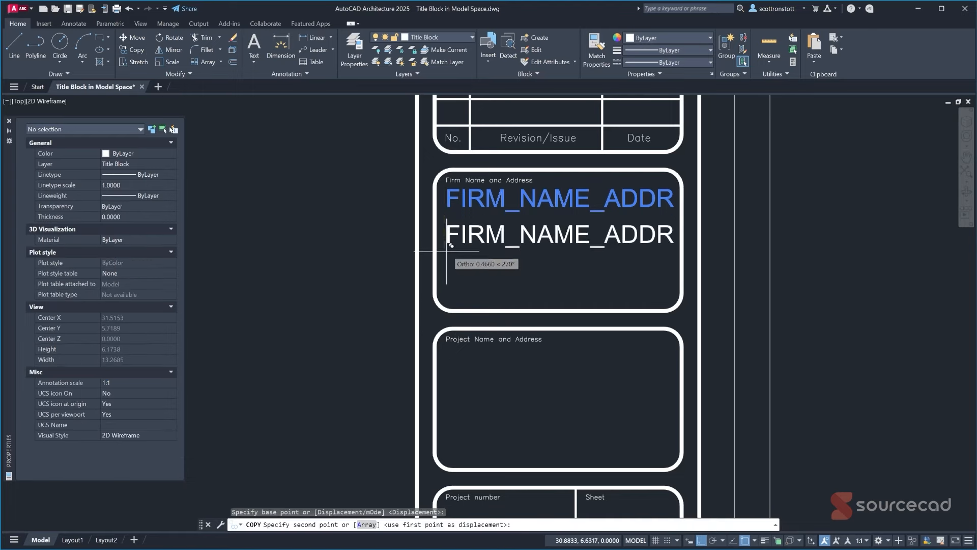
pyautogui.click(453, 378)
pyautogui.press('Return')
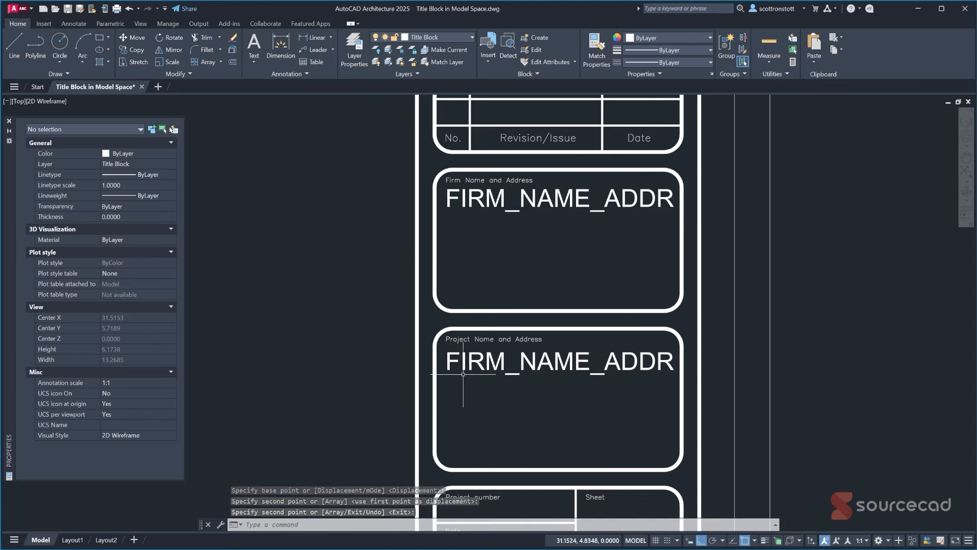
# Set the copied attribute's tag to PROJ_NAME_ADDR and its prompt to "Project name and address", and clear the selection
pyautogui.click(463, 363)
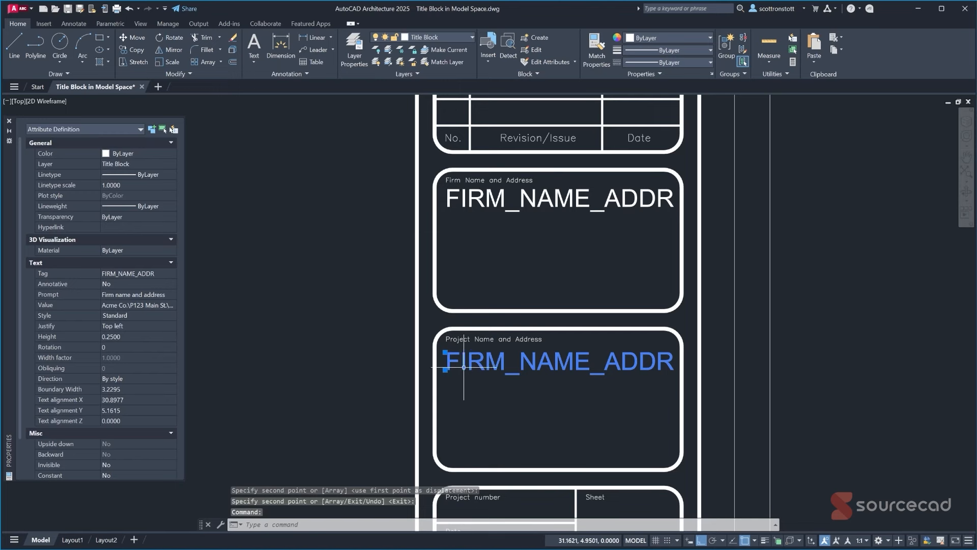
pyautogui.click(106, 274)
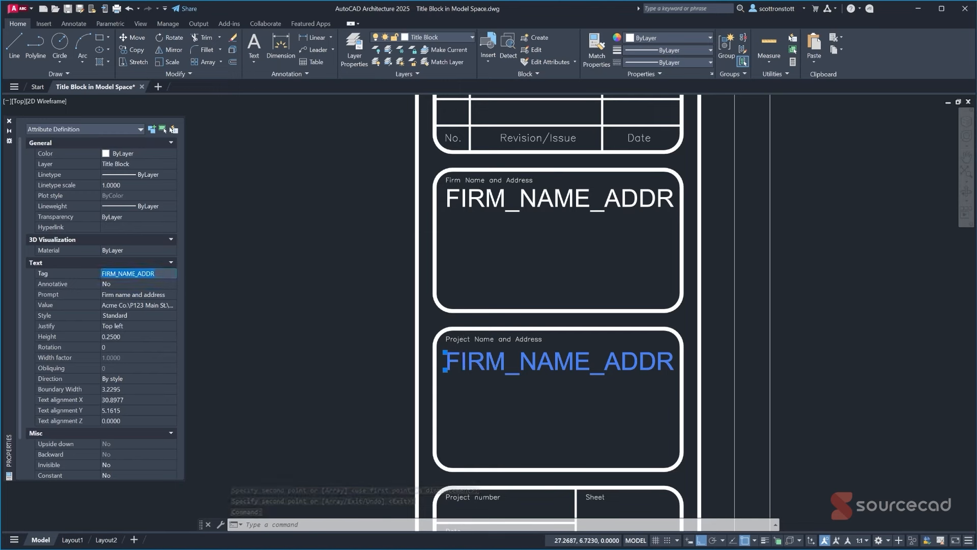
pyautogui.write('PROJ_NAME_ADDR')
pyautogui.click(99, 285)
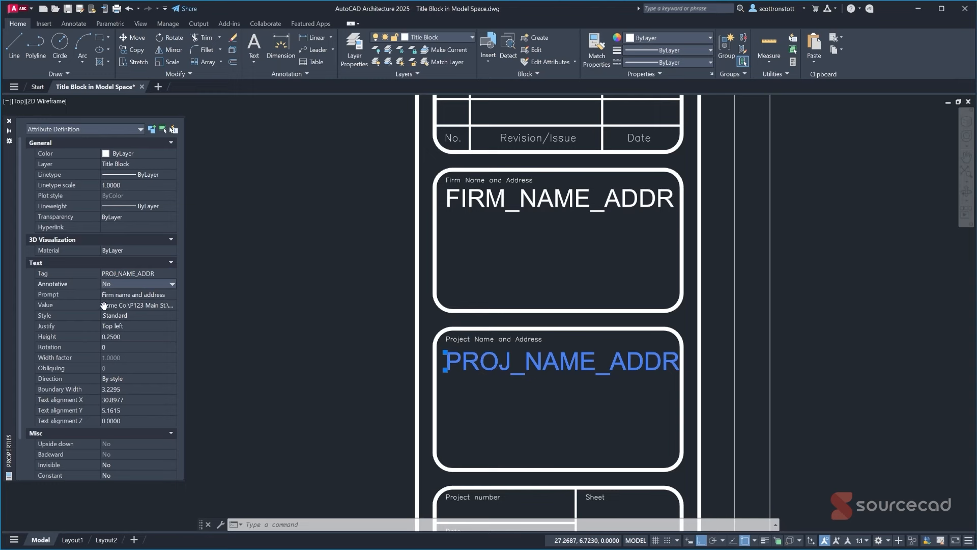
pyautogui.click(108, 295)
pyautogui.write('PRO')
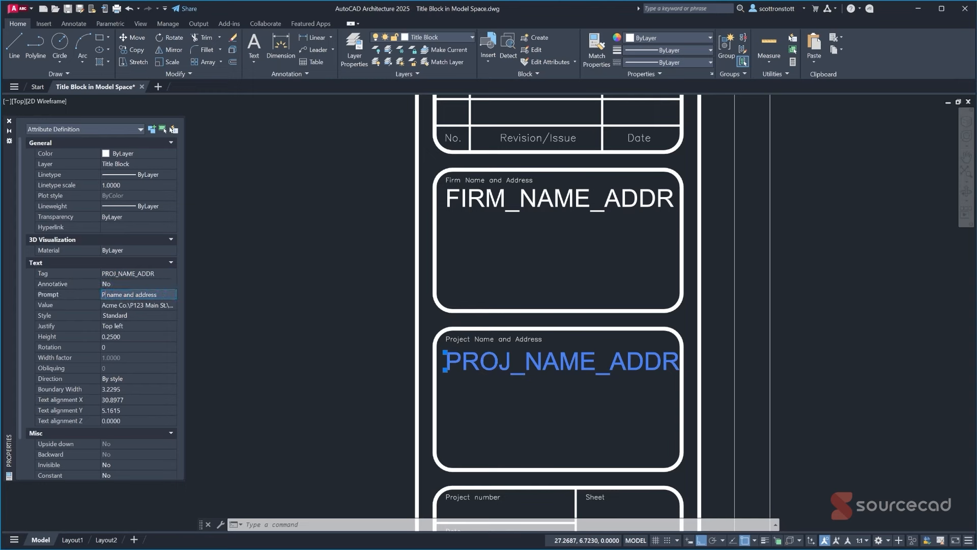
pyautogui.write('oject')
pyautogui.press('Return')
pyautogui.press('Escape')
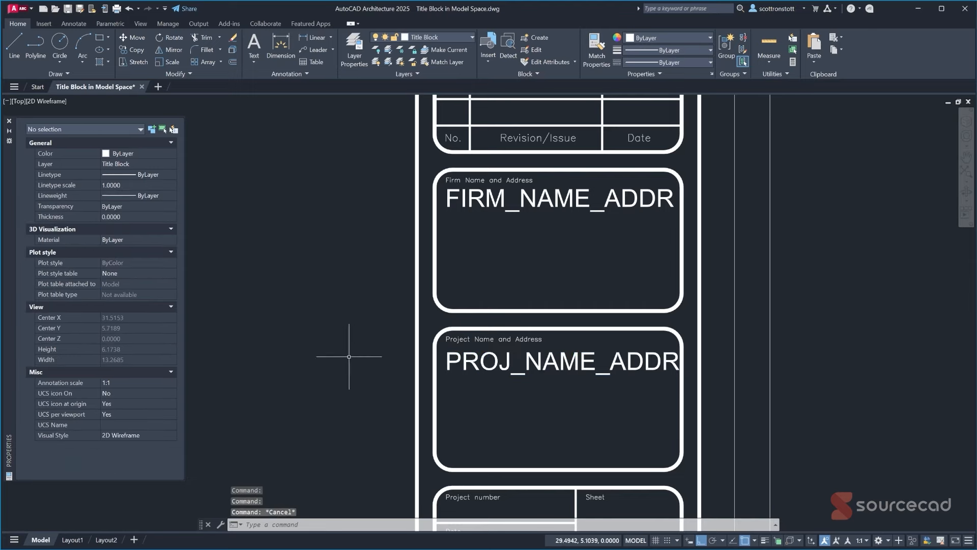
# Open the PROJ_NAME_ADDR attribute definition to review its tag, prompt and default value, and close it
pyautogui.doubleClick(448, 361)
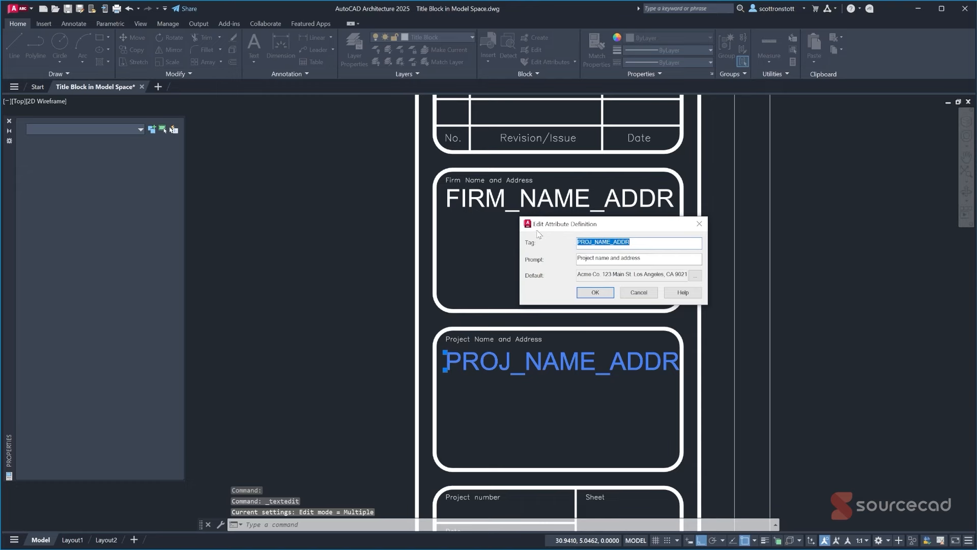
pyautogui.click(596, 294)
pyautogui.moveTo(486, 392); pyautogui.dragTo(488, 206, button='middle')
pyautogui.press('Escape')
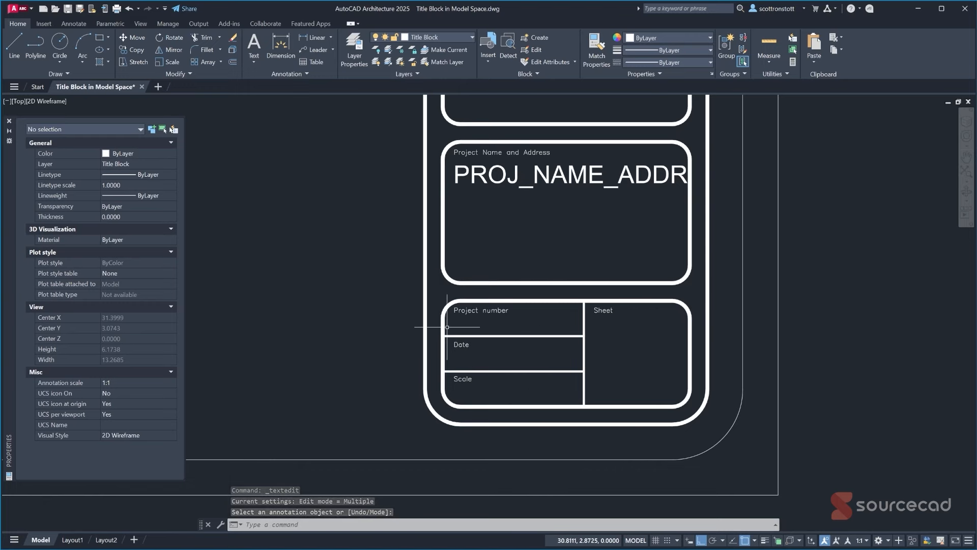
# Define a new single-line attribute with the tag PROJ_NUM, the prompt "Project number" and the default value 24.01.01
pyautogui.click(537, 73)
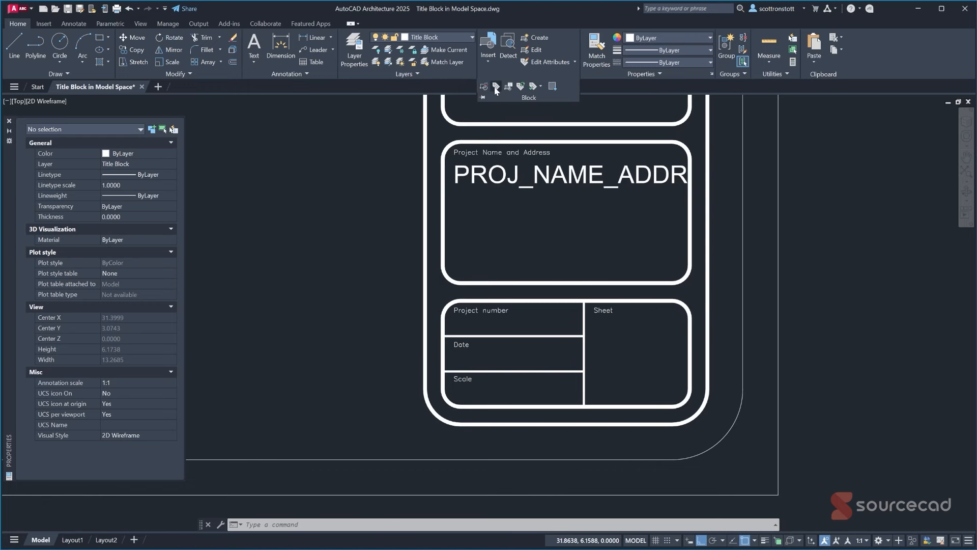
pyautogui.click(496, 86)
pyautogui.write('P')
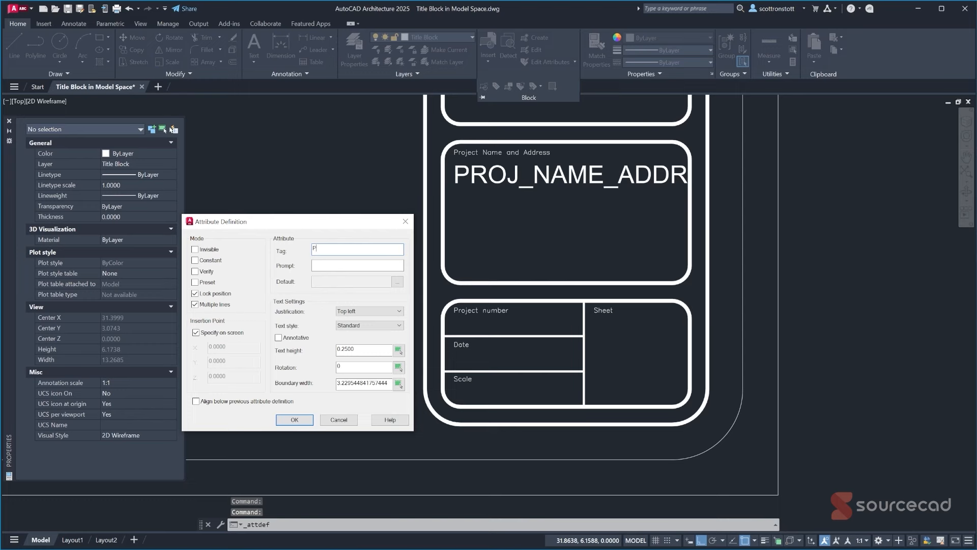
pyautogui.write('ROJ_NUM')
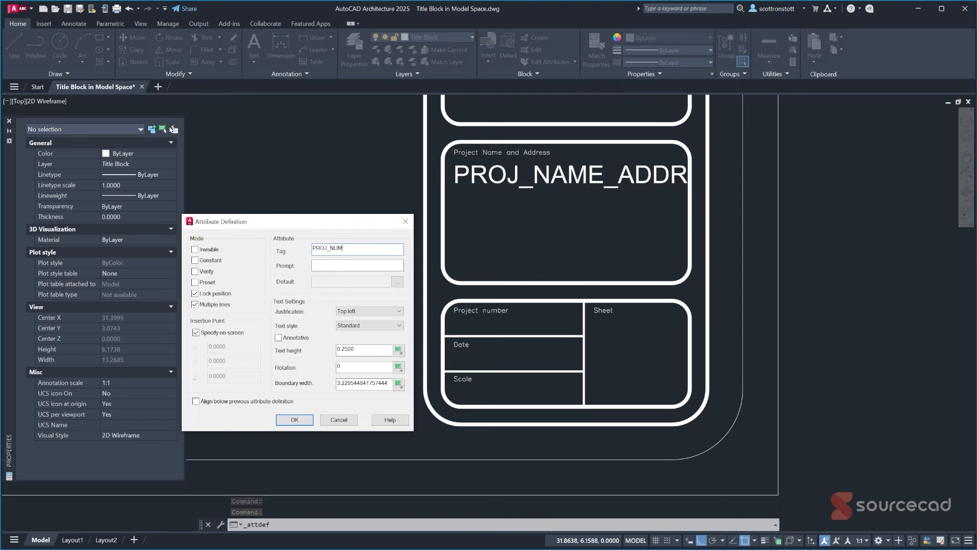
pyautogui.press('Tab')
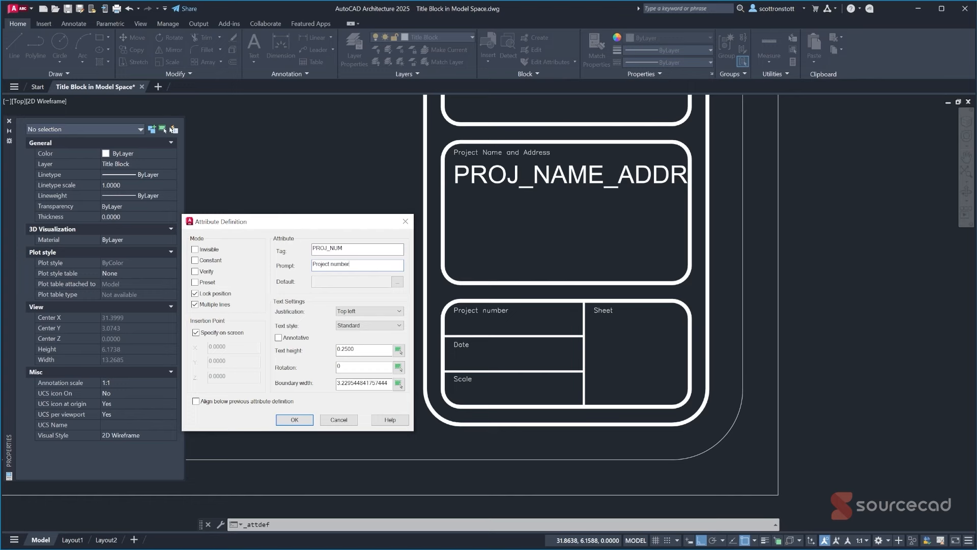
pyautogui.click(195, 305)
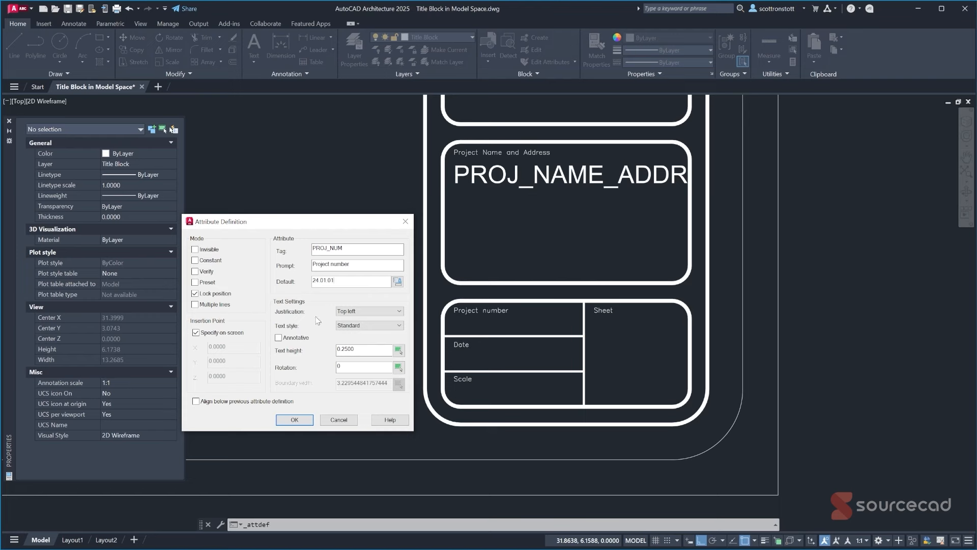
# Set the PROJ_NUM attribute's text height to 0.2 and place it just below the Project number label
pyautogui.click(345, 349)
pyautogui.click(294, 420)
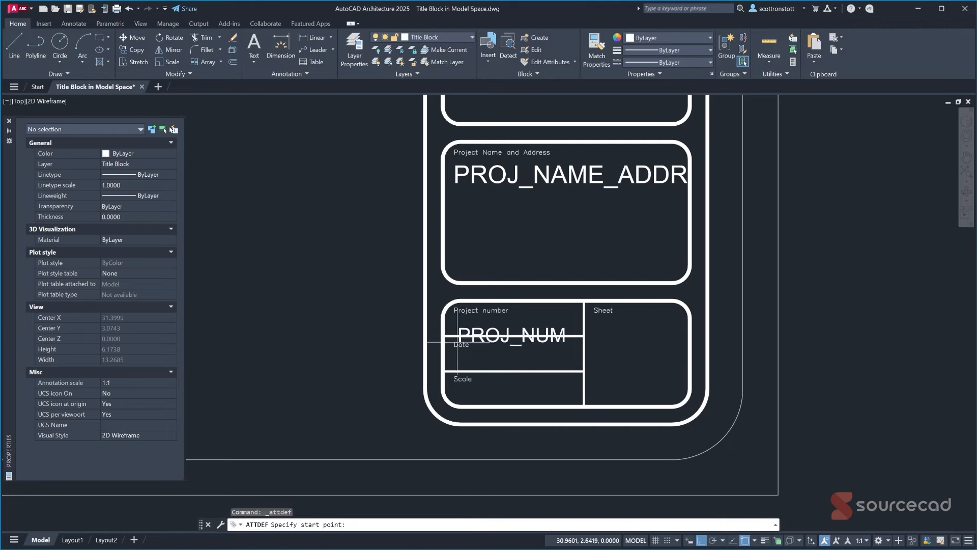
pyautogui.scroll(6, 452, 336)
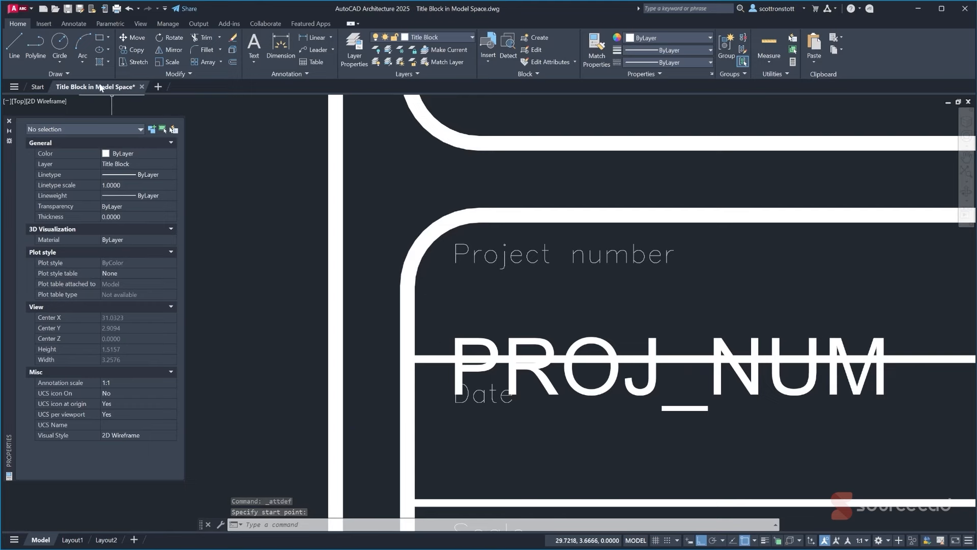
# Move the PROJ_NUM attribute straight up so it sits inside the Project number cell, directly beneath its label
pyautogui.click(448, 337)
pyautogui.click(449, 334)
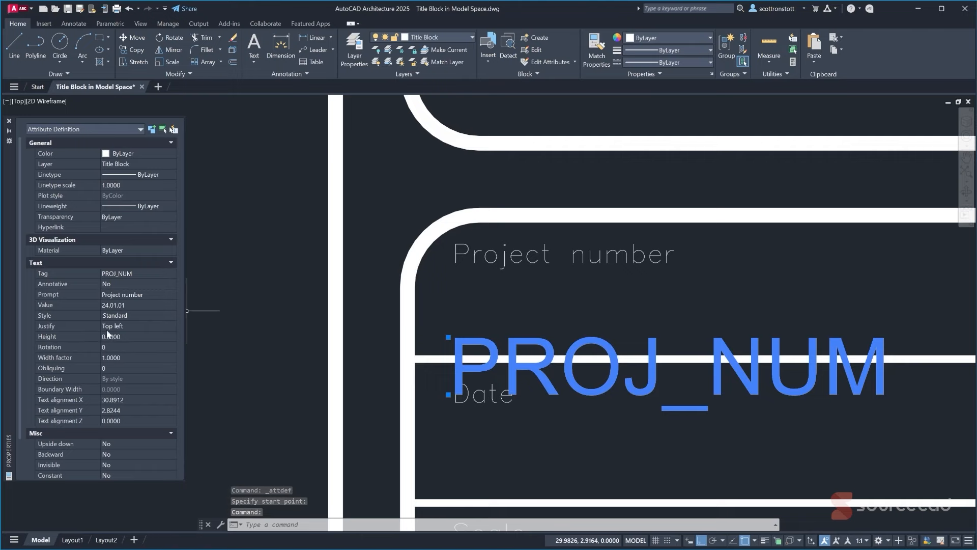
pyautogui.click(133, 37)
pyautogui.click(449, 336)
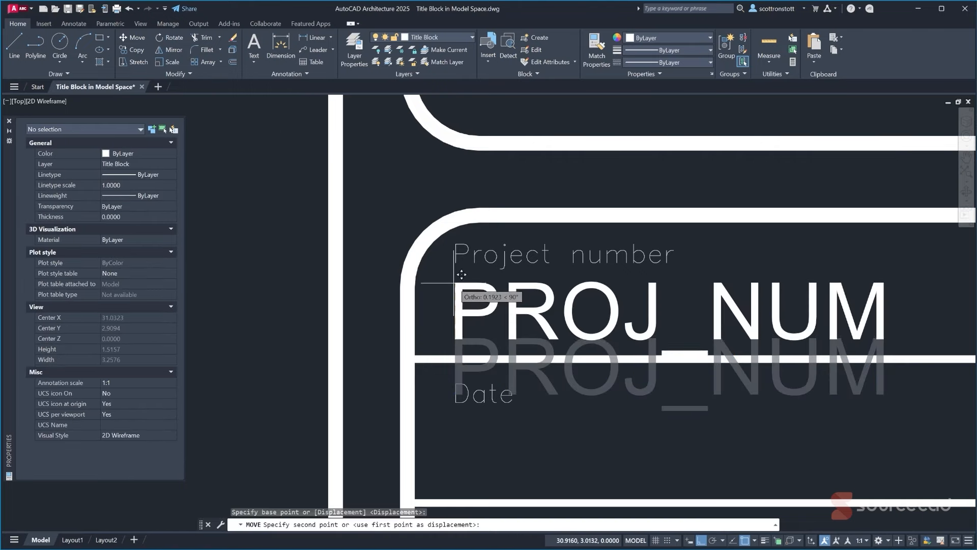
pyautogui.click(461, 278)
# Copy the PROJ_NUM attribute straight down into the Date cell, just below its label
pyautogui.scroll(-4, 448, 282)
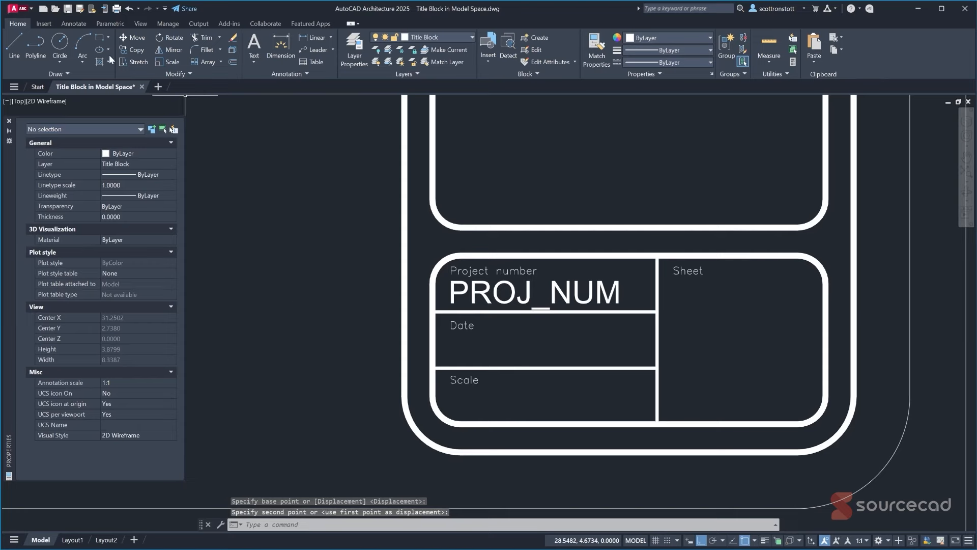
pyautogui.click(129, 49)
pyautogui.click(457, 291)
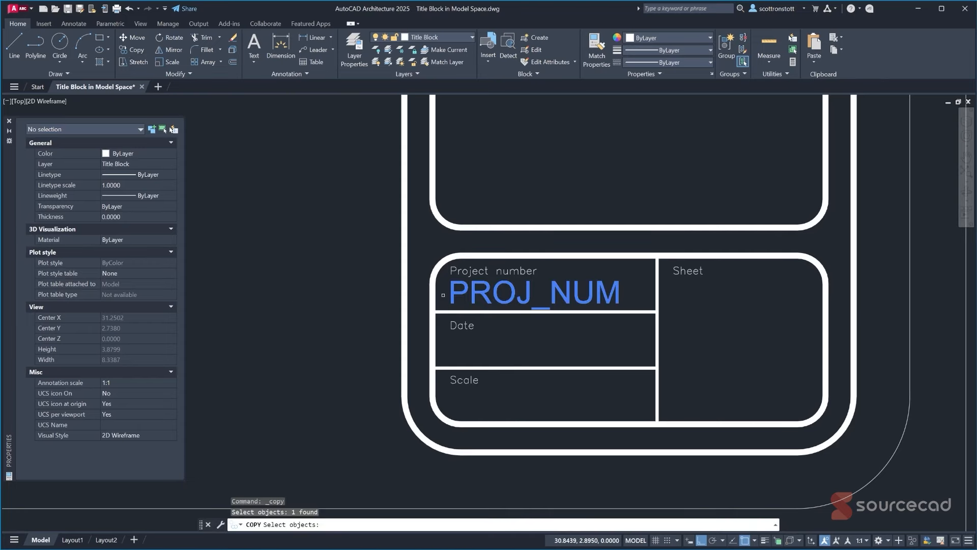
pyautogui.press('Return')
pyautogui.click(439, 286)
pyautogui.click(448, 341)
pyautogui.press('Return')
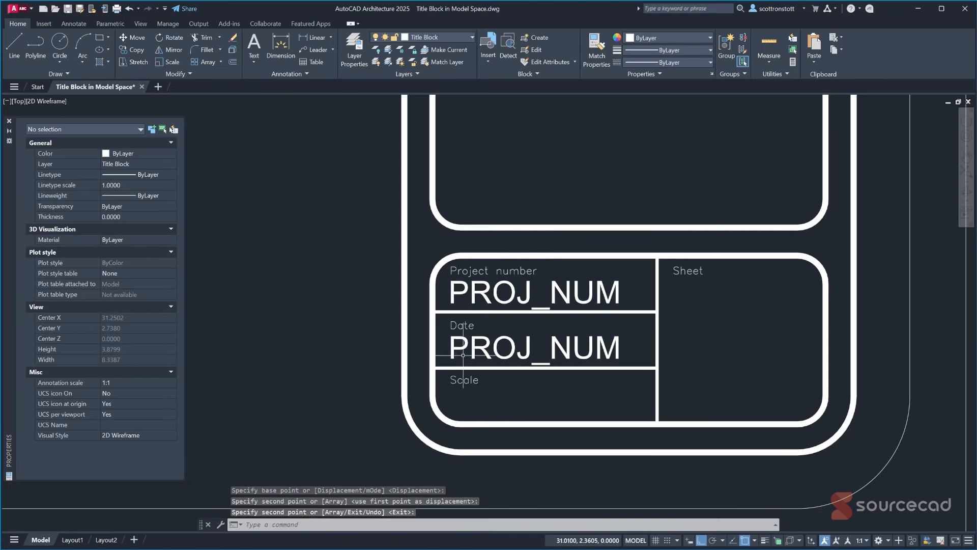
# Change the copied attribute in the Date cell to tag DATE, prompt "Date" and default 01/01/24
pyautogui.doubleClick(499, 336)
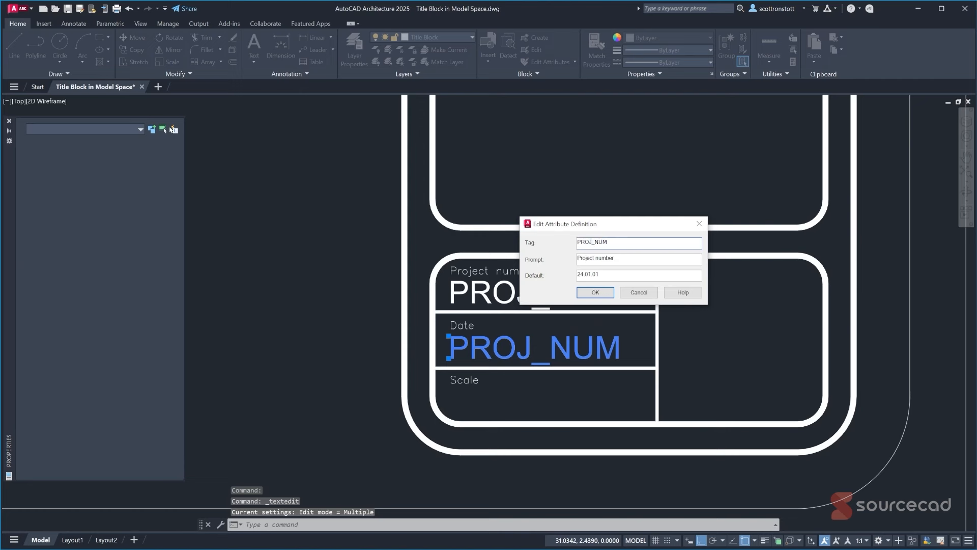
pyautogui.write('DATE')
pyautogui.press('Tab')
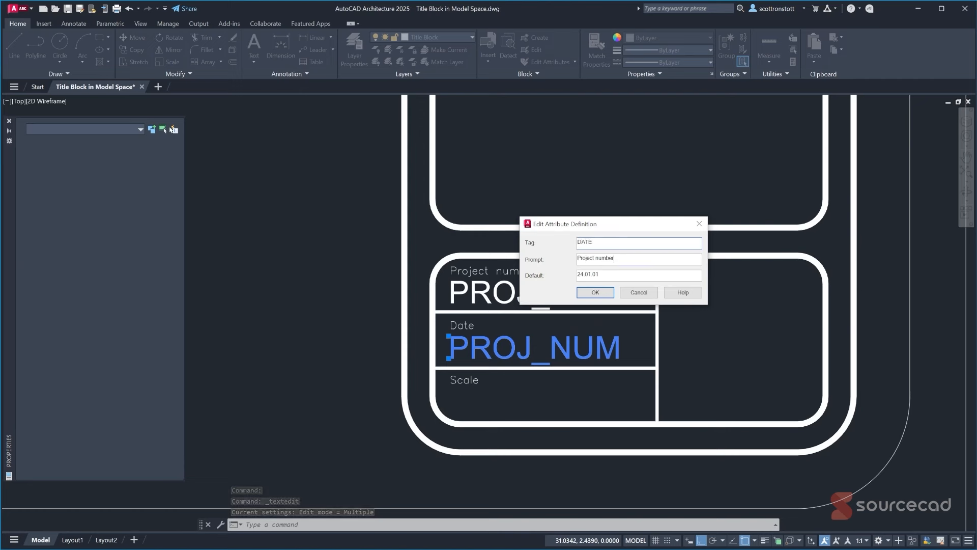
pyautogui.write('Date')
pyautogui.press('Tab')
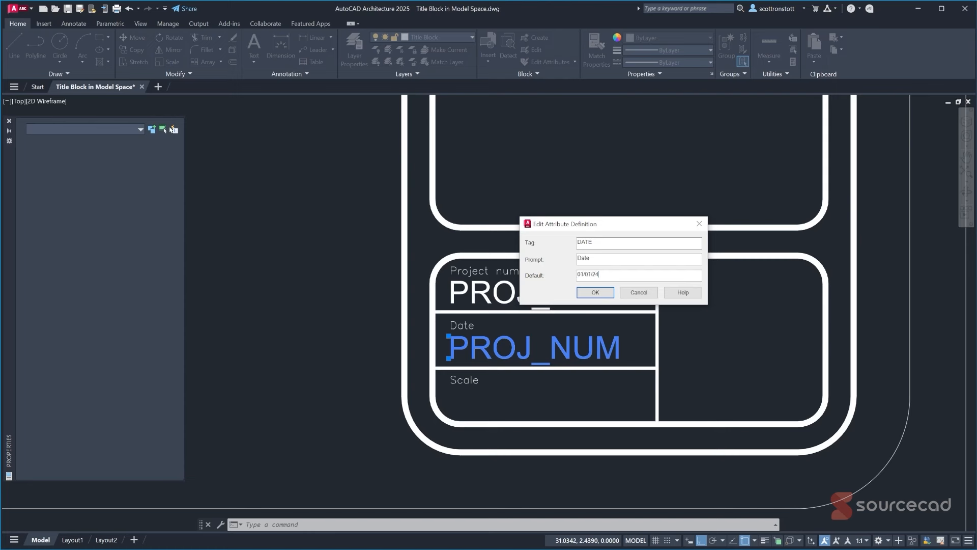
pyautogui.click(597, 292)
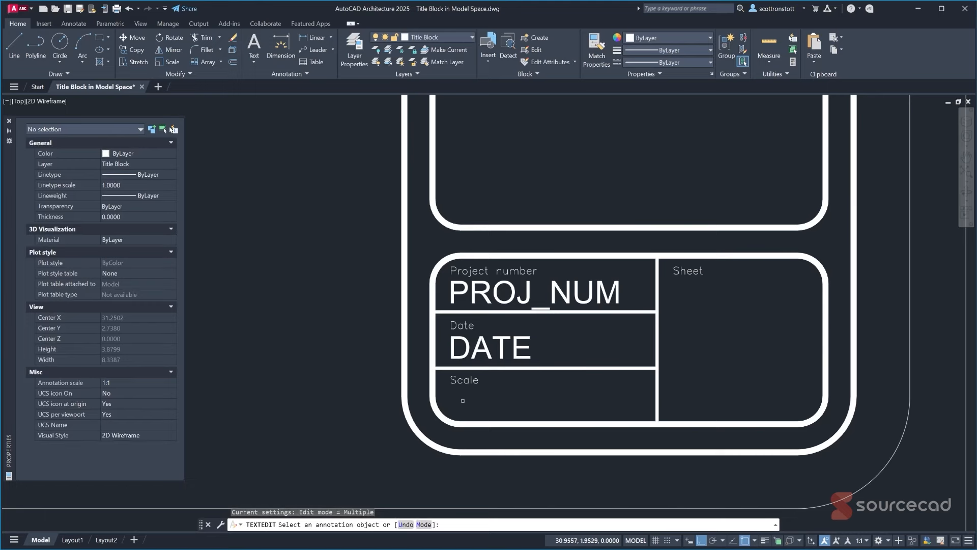
# Copy the DATE attribute straight down into the Scale cell, just below its label
pyautogui.click(137, 53)
pyautogui.click(510, 347)
pyautogui.press('Return')
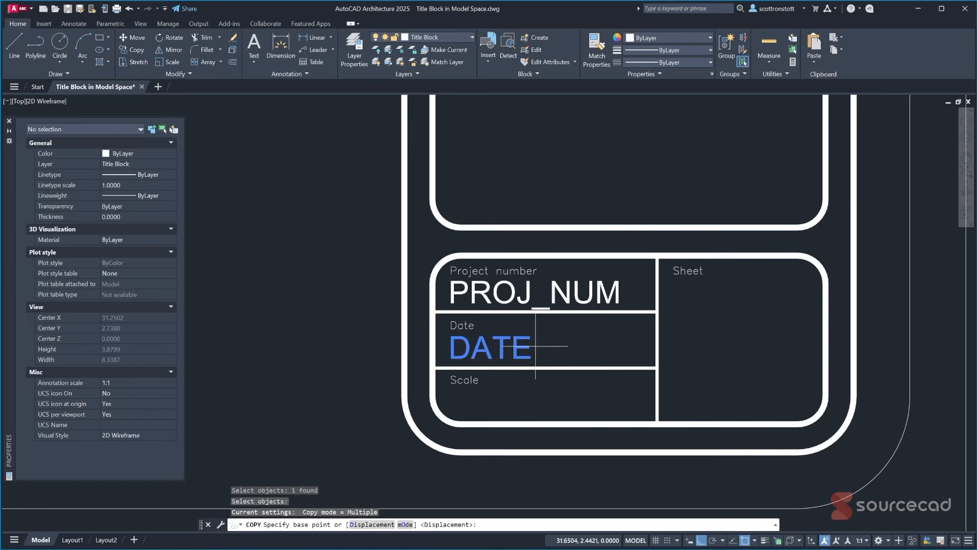
pyautogui.click(538, 348)
pyautogui.click(540, 400)
pyautogui.press('Return')
# Change the copied attribute in the Scale cell to tag SCALE, prompt "Scale" and default "As Noted"
pyautogui.doubleClick(489, 400)
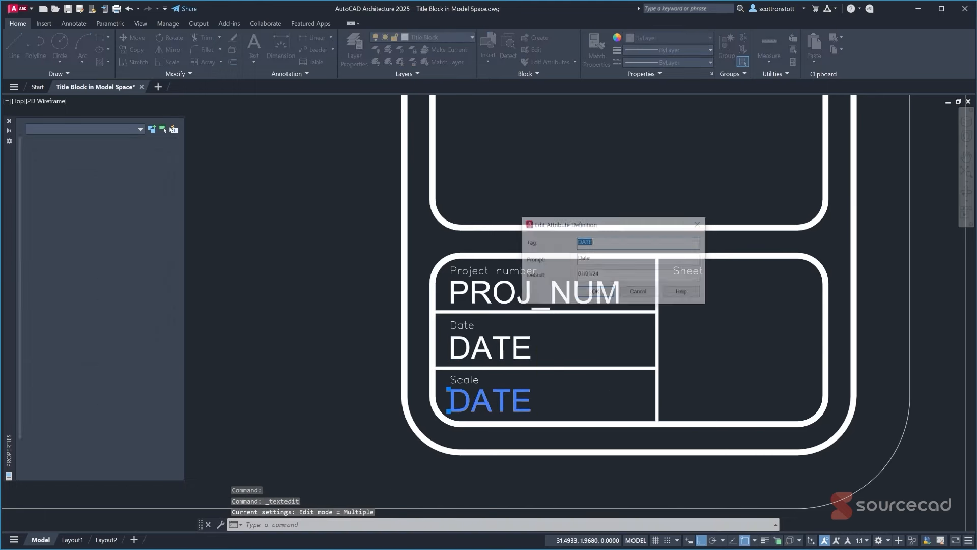
pyautogui.write('SCA')
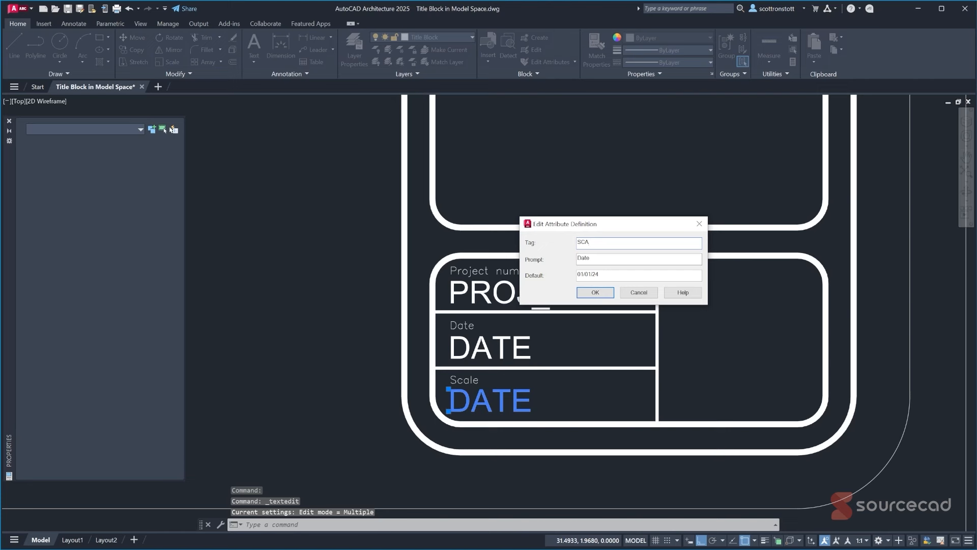
pyautogui.write('LE')
pyautogui.press('Tab')
pyautogui.write('Scale')
pyautogui.press('Tab')
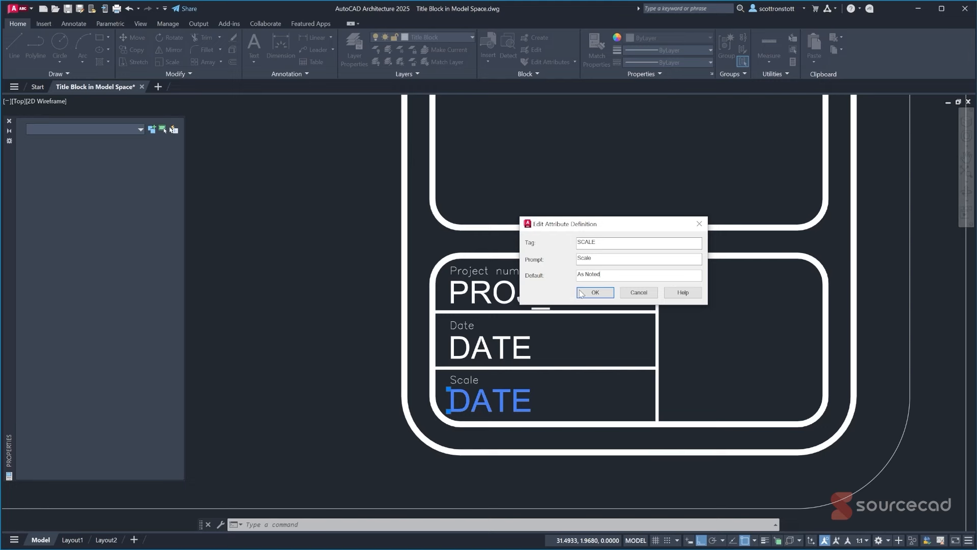
pyautogui.click(594, 293)
pyautogui.press('Return')
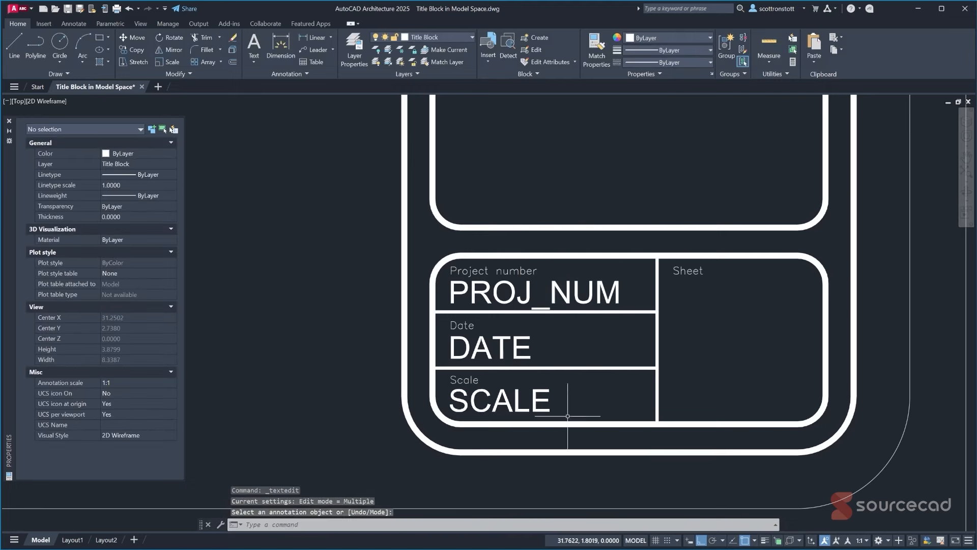
# Set the drawing's length unit type to Architectural with the UNITS command
pyautogui.scroll(-2, 507, 431)
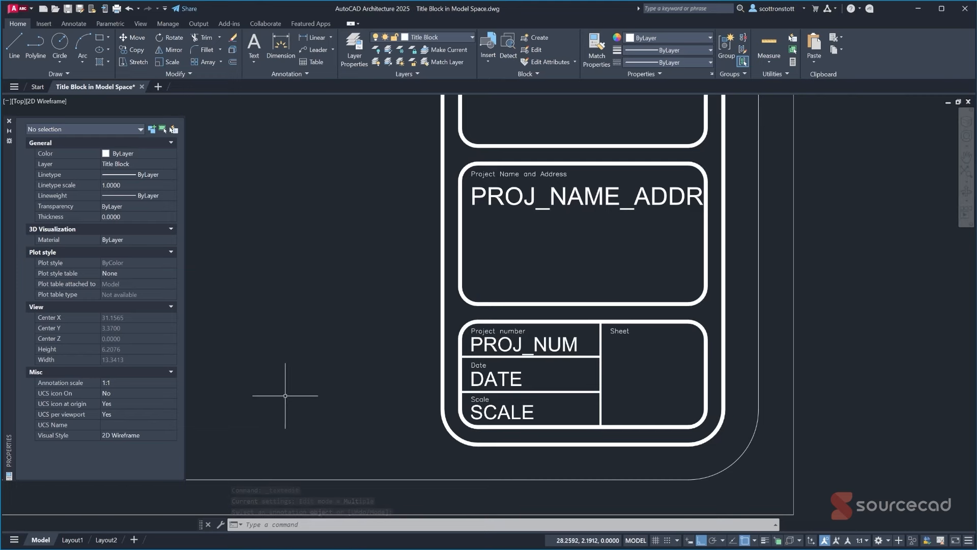
pyautogui.scroll(-2, 393, 377)
pyautogui.scroll(-2, 393, 377)
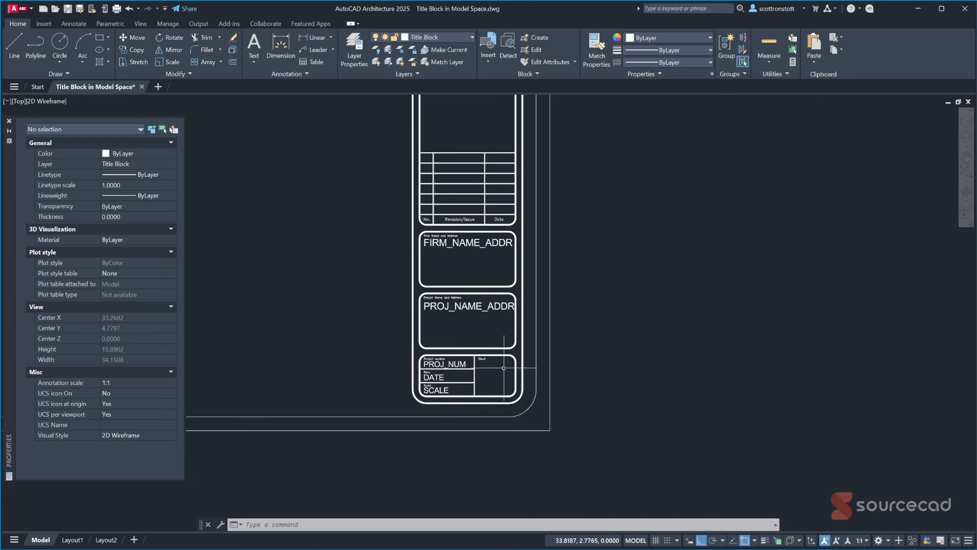
pyautogui.scroll(5, 447, 376)
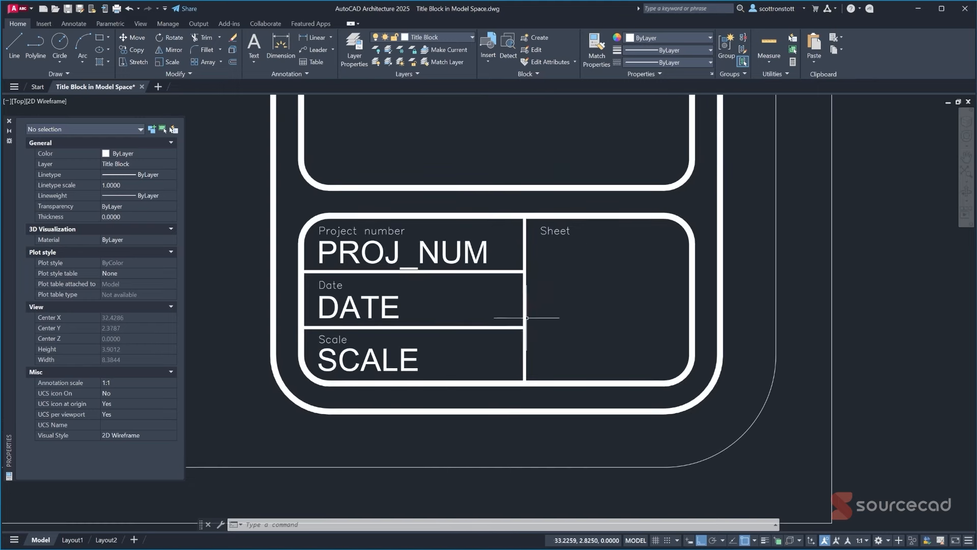
pyautogui.write('UN')
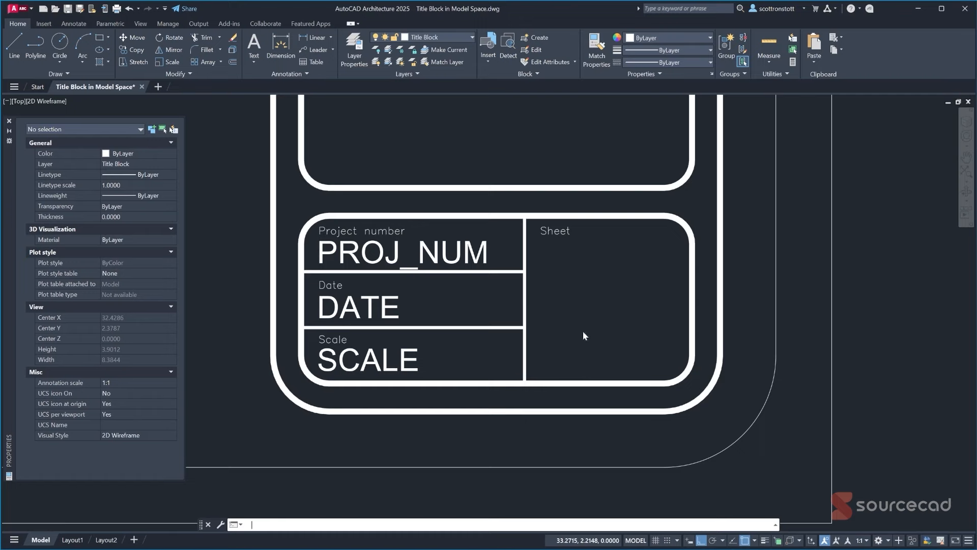
pyautogui.press('Return')
pyautogui.click(465, 232)
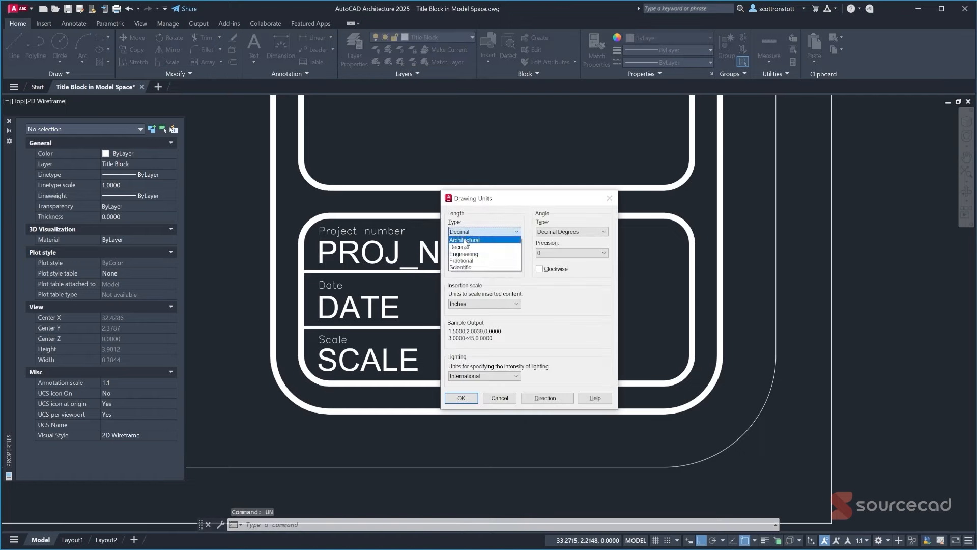
pyautogui.click(467, 240)
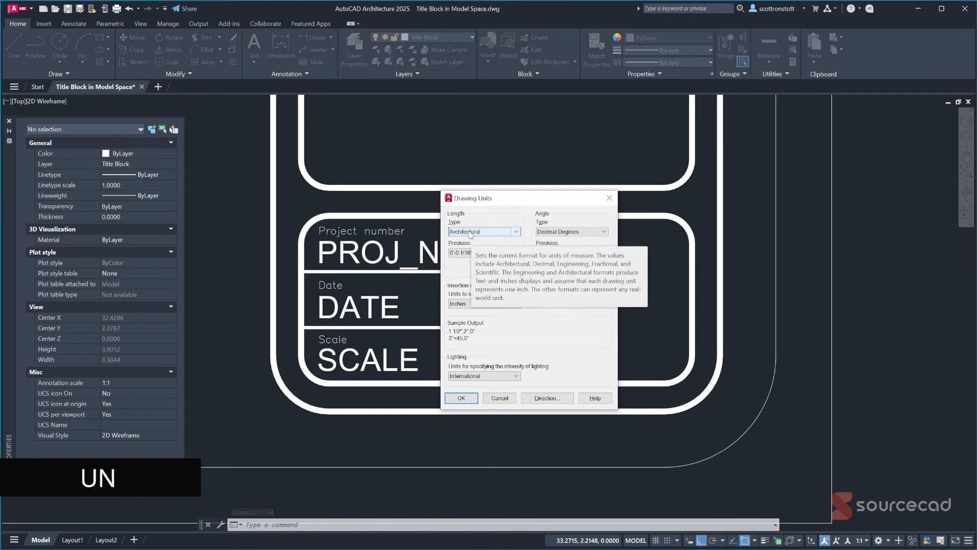
pyautogui.click(461, 398)
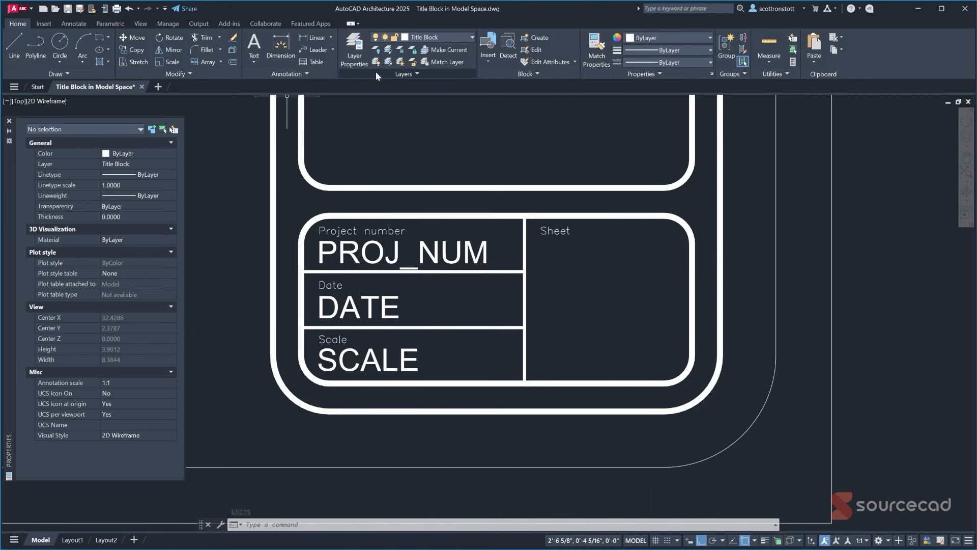
# Define a new attribute with the tag SHEET_NUM, the prompt "Sheet number" and the default value A101
pyautogui.click(506, 74)
pyautogui.click(495, 88)
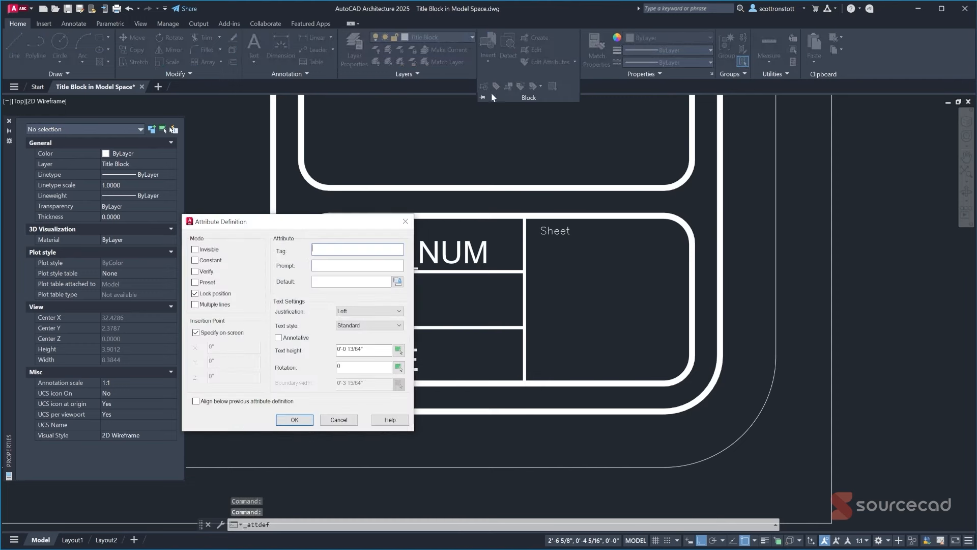
pyautogui.moveTo(304, 225); pyautogui.dragTo(385, 196)
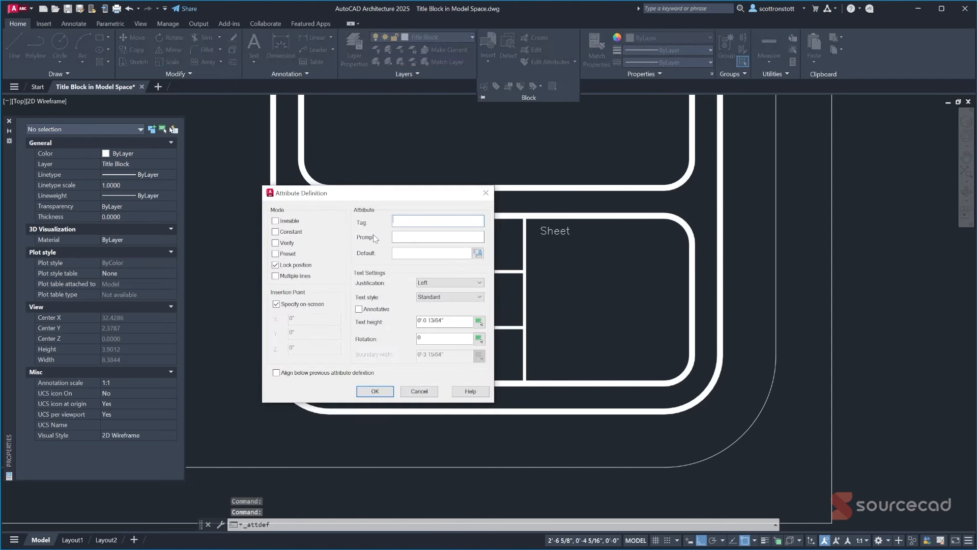
pyautogui.write('SHEET_NUM')
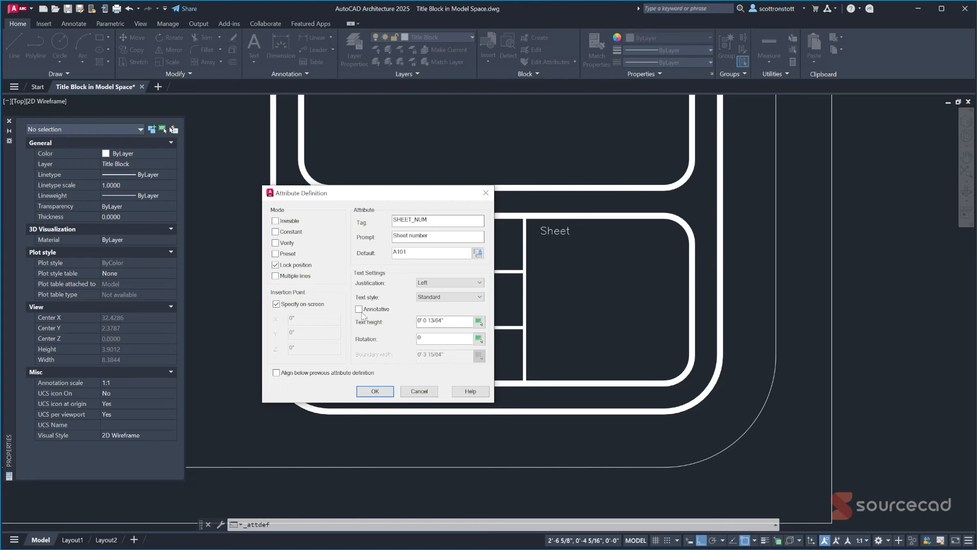
# Set the SHEET_NUM attribute to Middle center justification and 1/4" text height, and place it in the middle of the Sheet cell
pyautogui.click(448, 282)
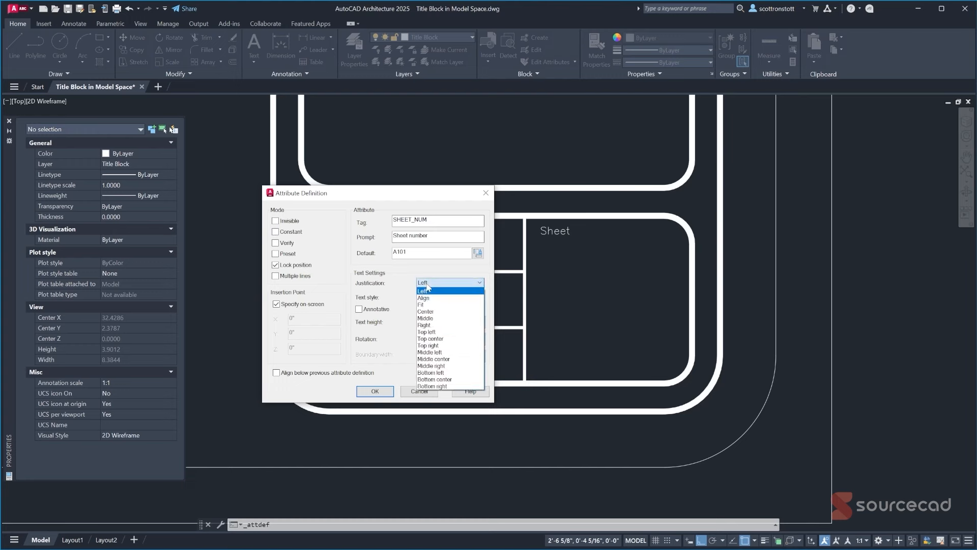
pyautogui.click(443, 367)
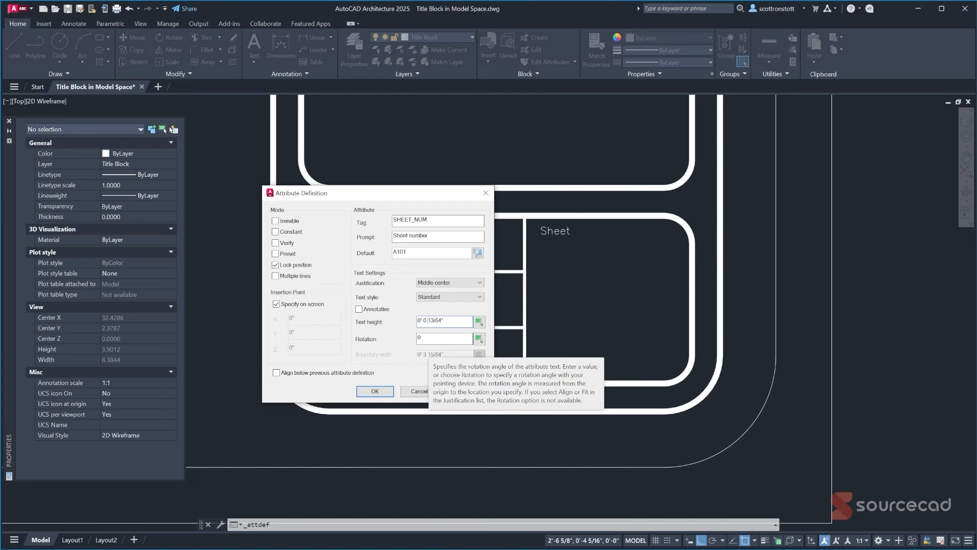
pyautogui.write('1/4')
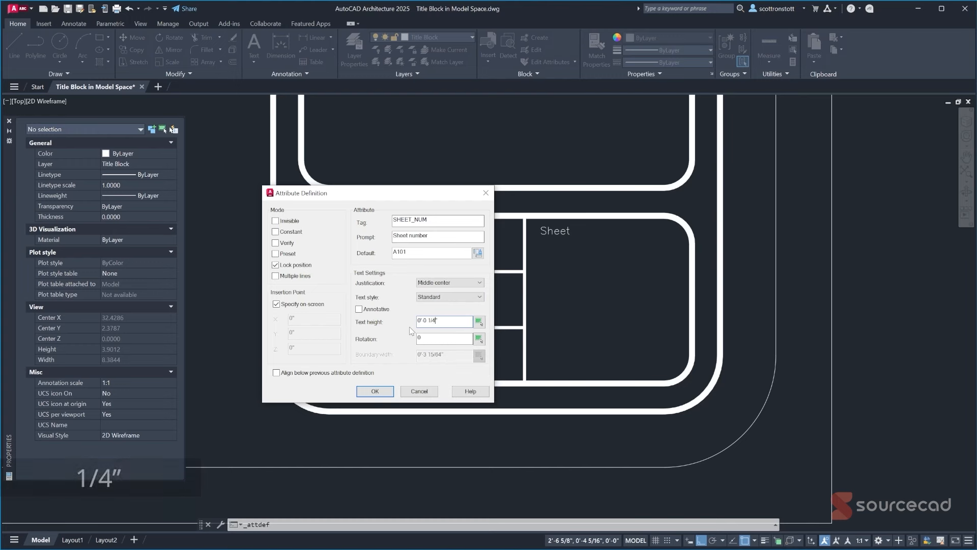
pyautogui.click(375, 391)
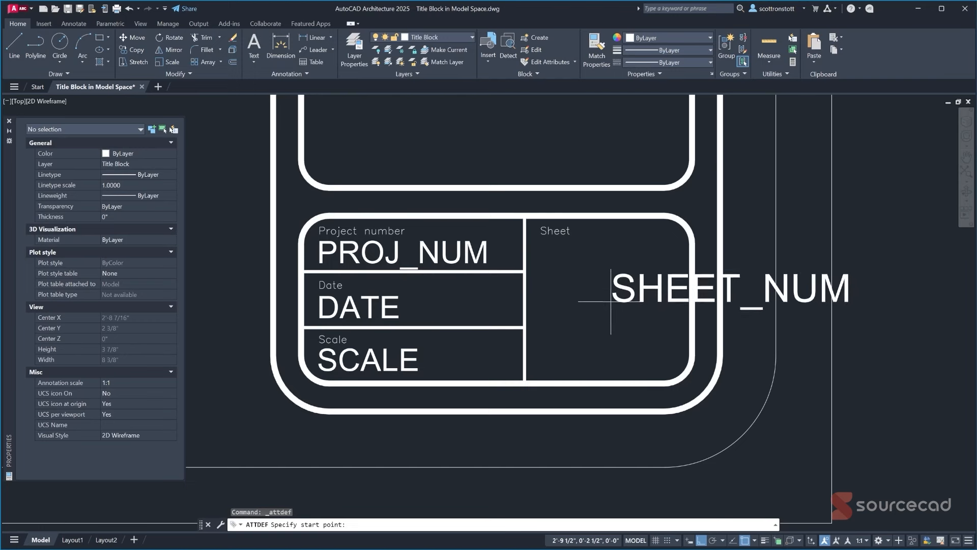
pyautogui.click(491, 316)
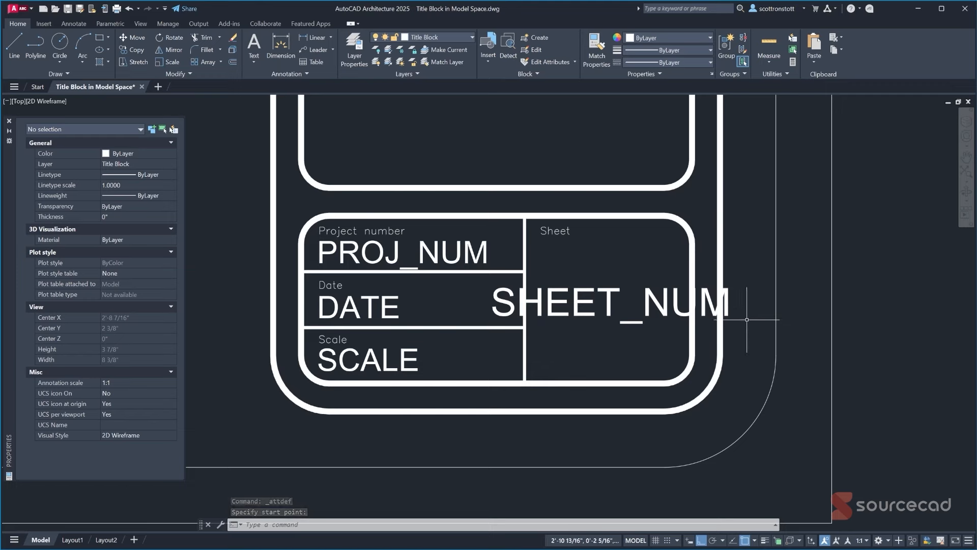
# Review the tag, prompt and default of the SHEET_NUM attribute definition and close it without changes
pyautogui.click(581, 314)
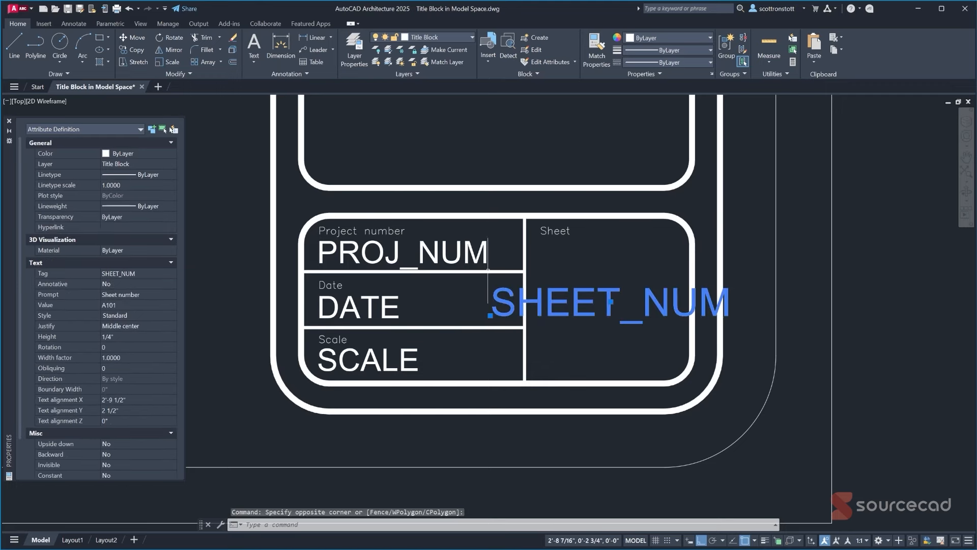
pyautogui.doubleClick(576, 316)
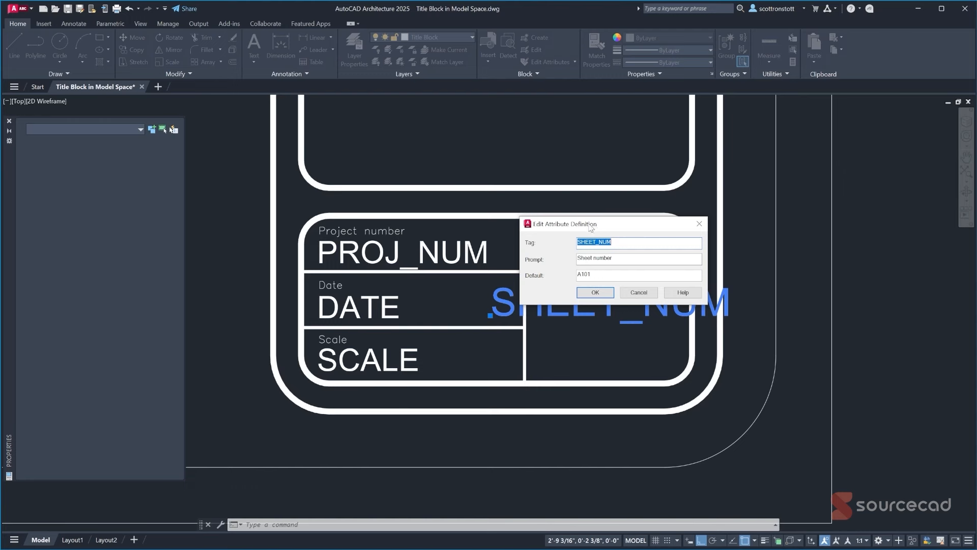
pyautogui.click(595, 292)
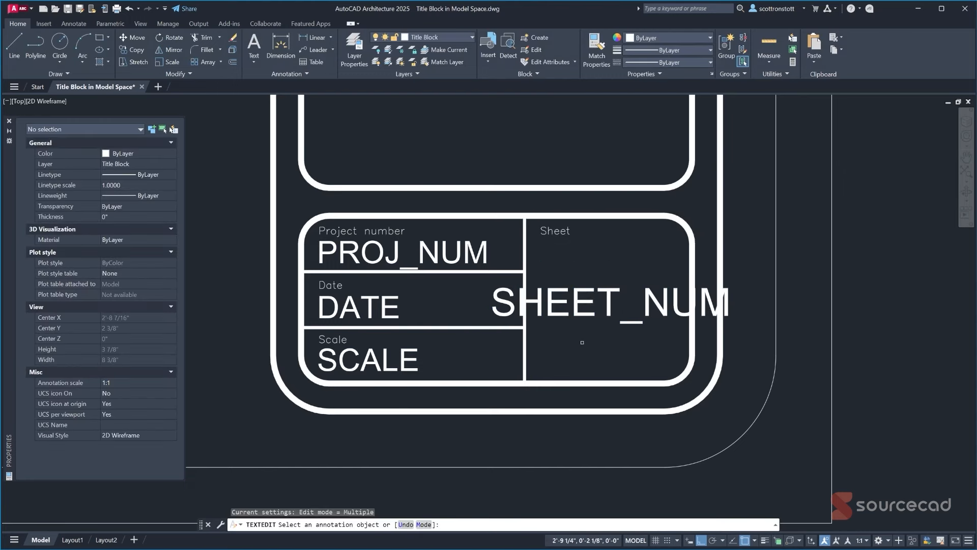
pyautogui.press('Return')
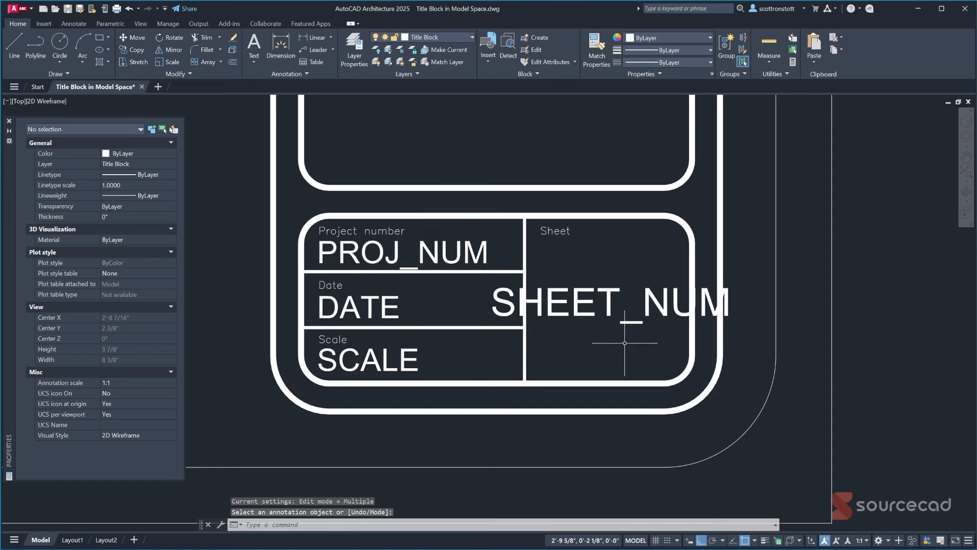
pyautogui.scroll(-4, 624, 343)
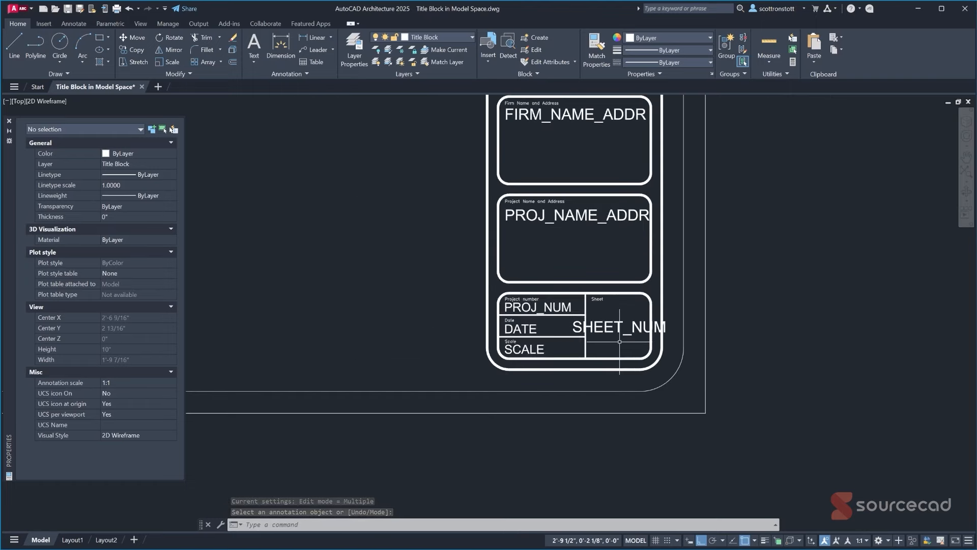
pyautogui.scroll(-2, 619, 341)
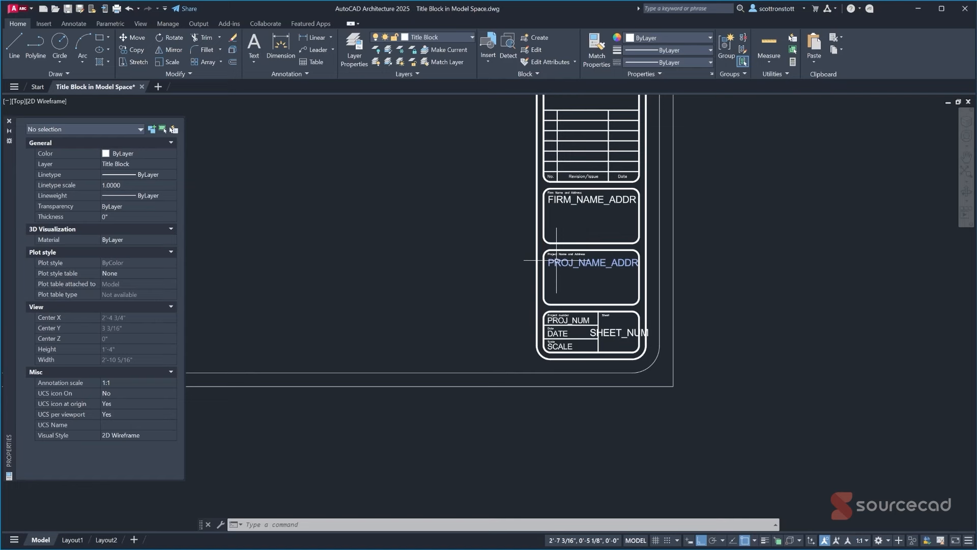
pyautogui.scroll(-4, 397, 258)
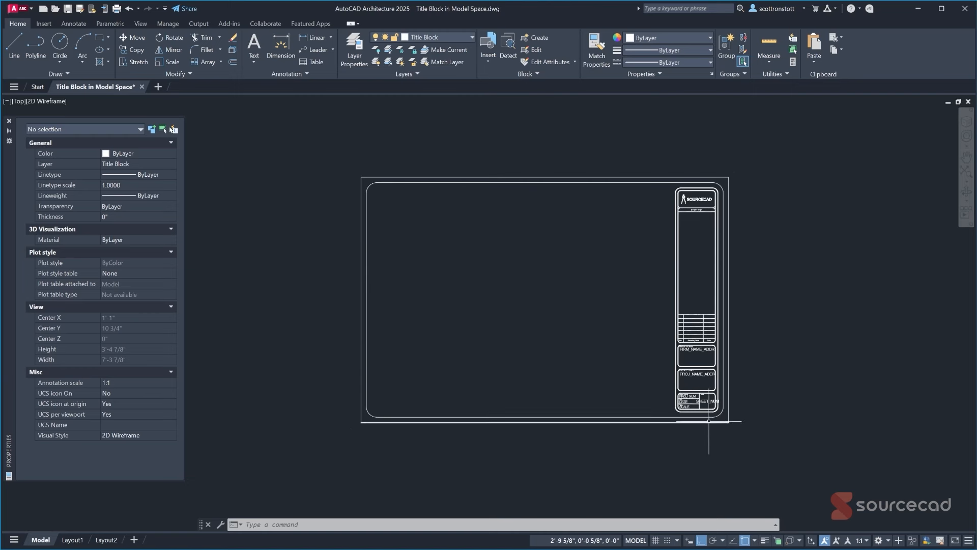
pyautogui.scroll(2, 707, 416)
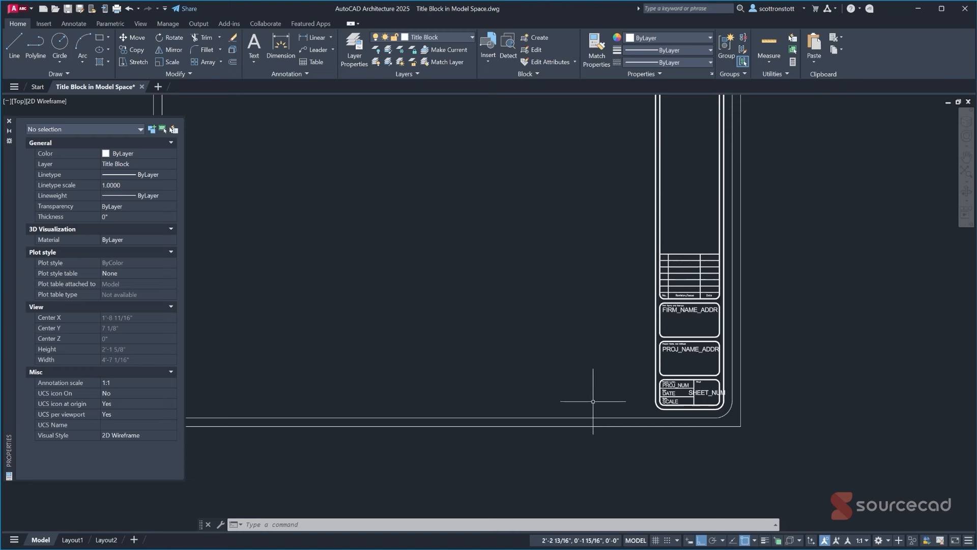
pyautogui.scroll(4, 675, 311)
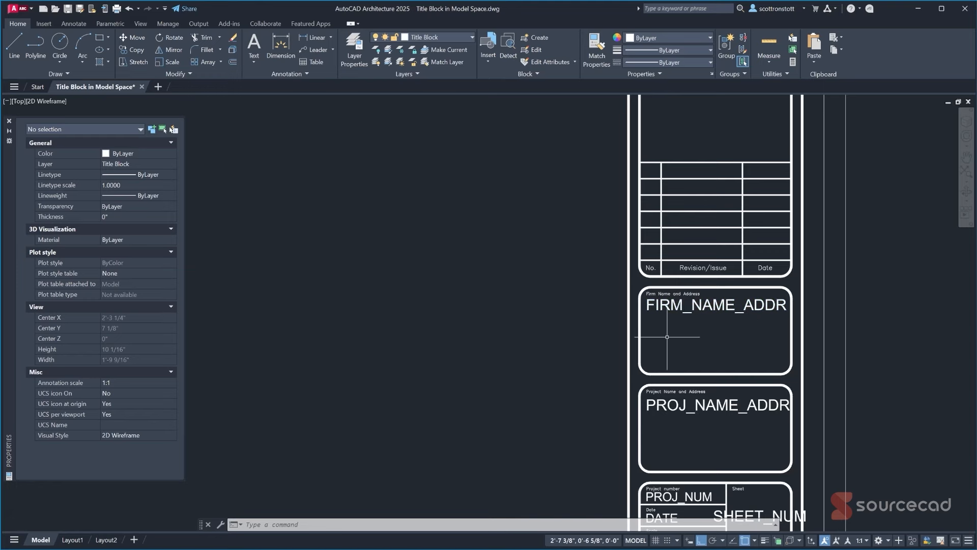
pyautogui.scroll(-2, 667, 337)
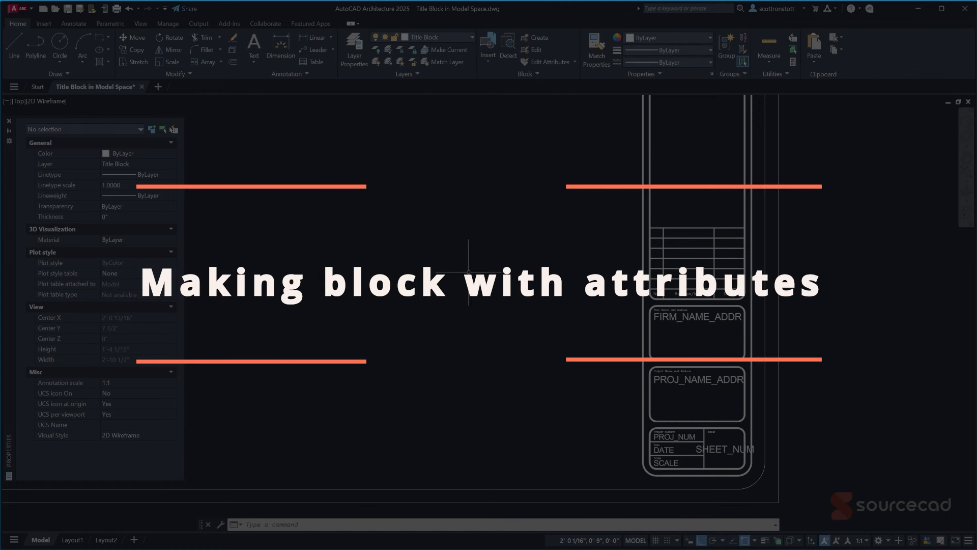
# Start a new block definition with BMAKE and name it TitleBlock-ArchD
pyautogui.write('BMAKE')
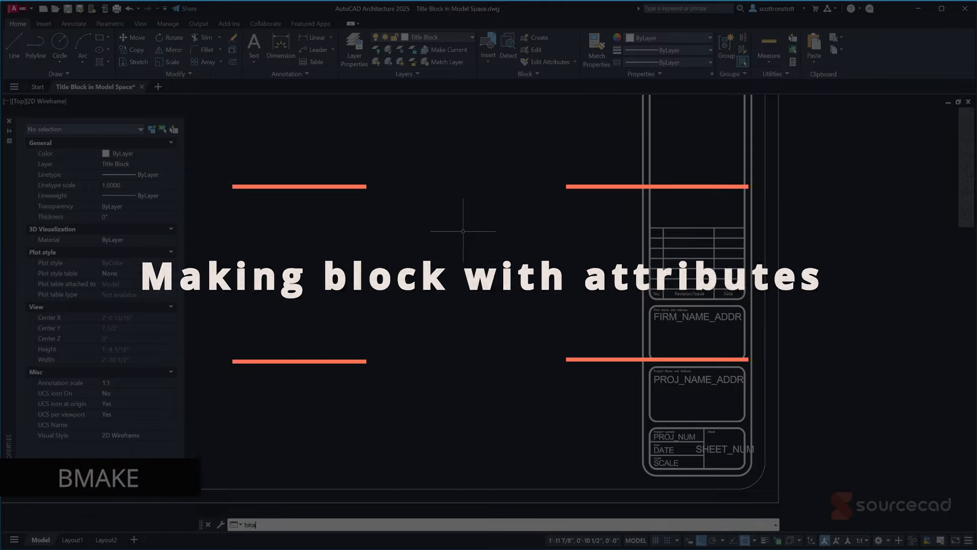
pyautogui.press('Return')
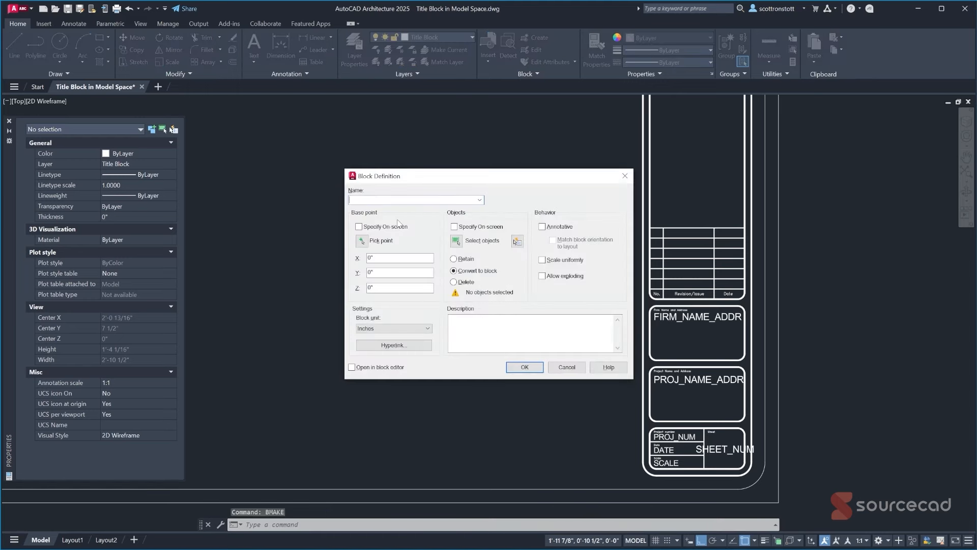
pyautogui.write('TitleBlo')
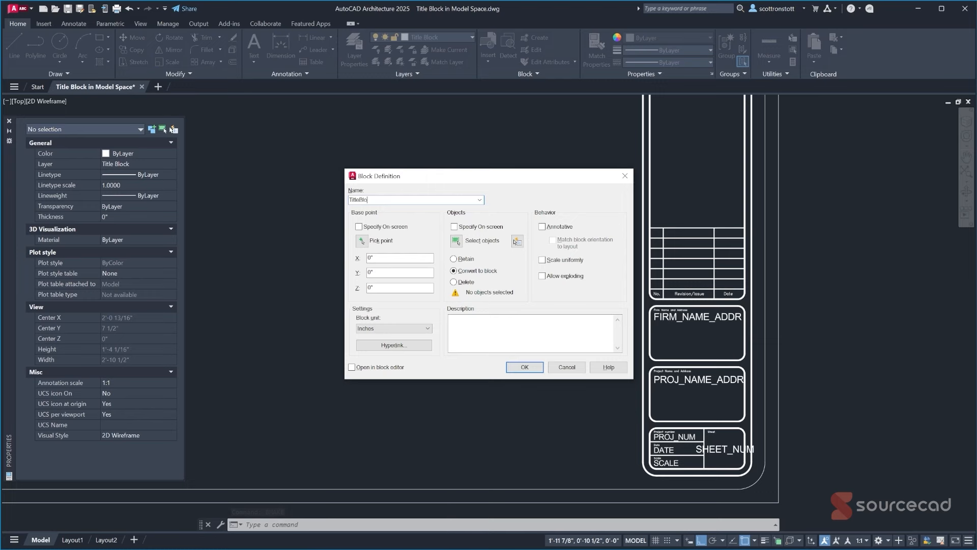
pyautogui.write('ck-ArchD')
# Select the attributes for the block in the order FIRM_NAME_ADDR, PROJ_NAME_ADDR, PROJ_NUM, DATE, SCALE, SHEET_NUM
pyautogui.click(457, 245)
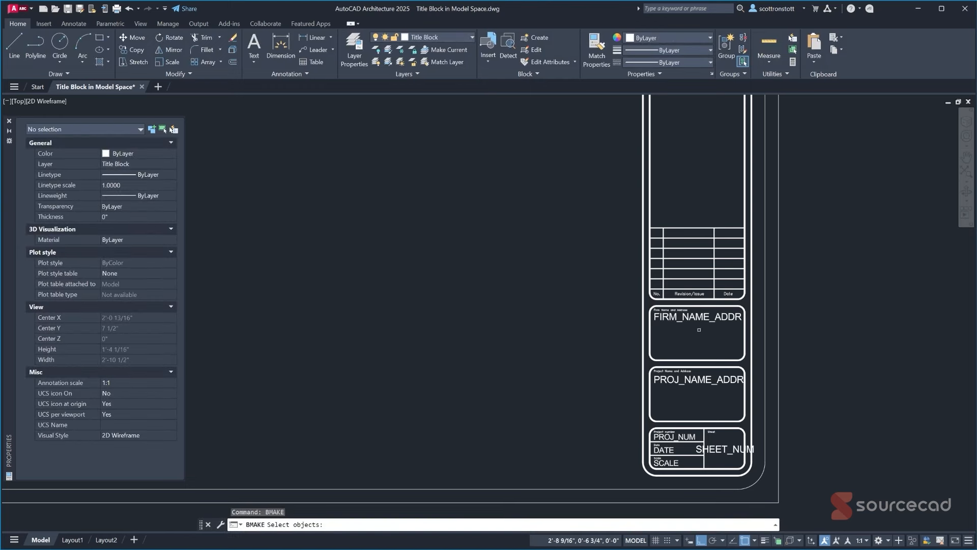
pyautogui.click(697, 317)
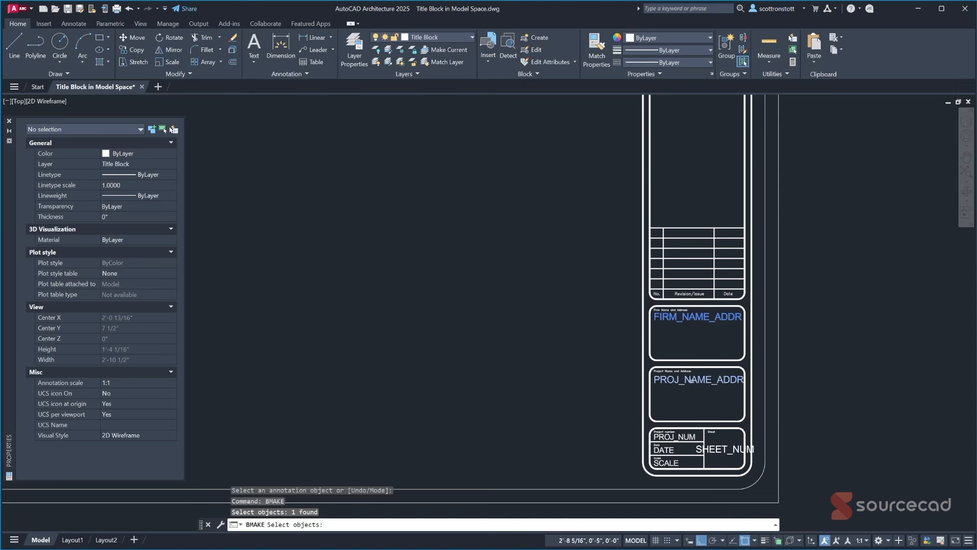
pyautogui.click(692, 380)
pyautogui.click(674, 437)
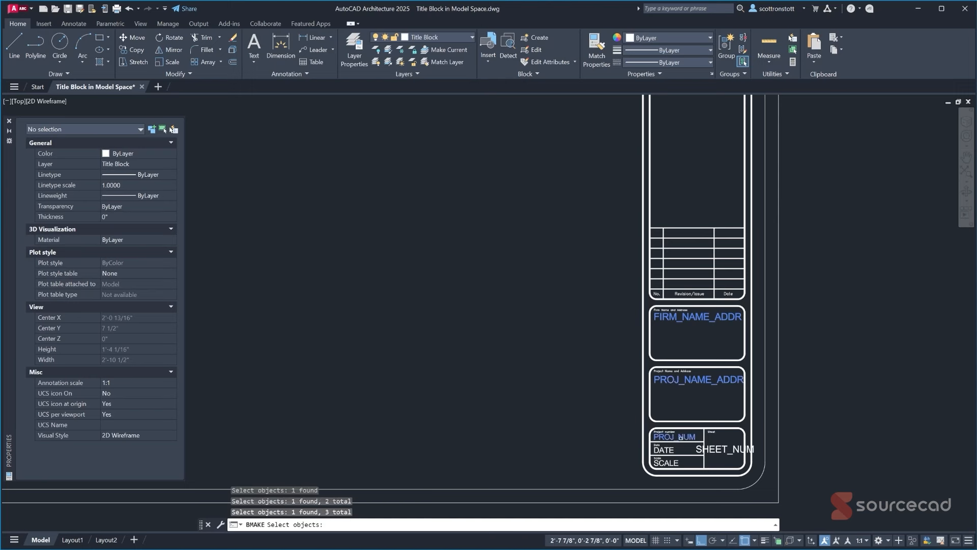
pyautogui.click(668, 449)
pyautogui.click(667, 463)
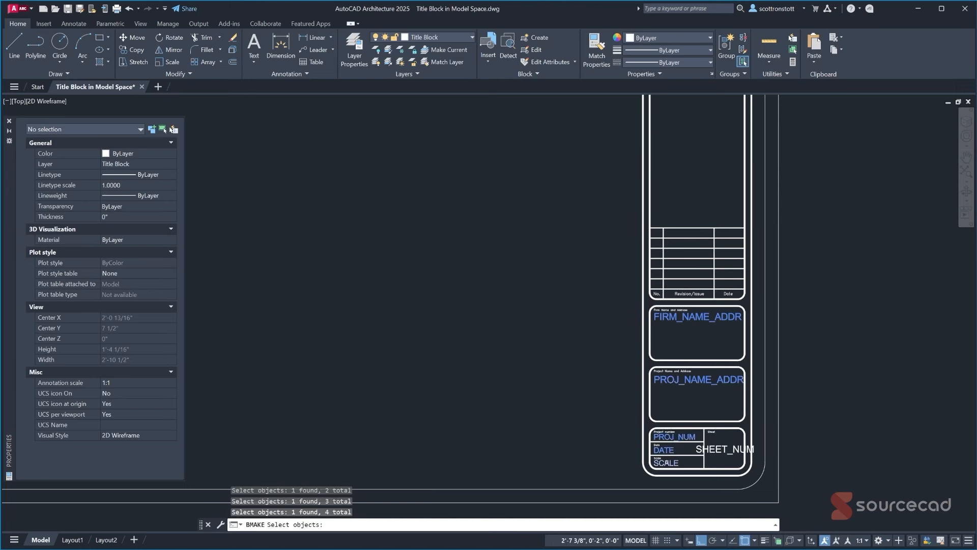
pyautogui.click(723, 449)
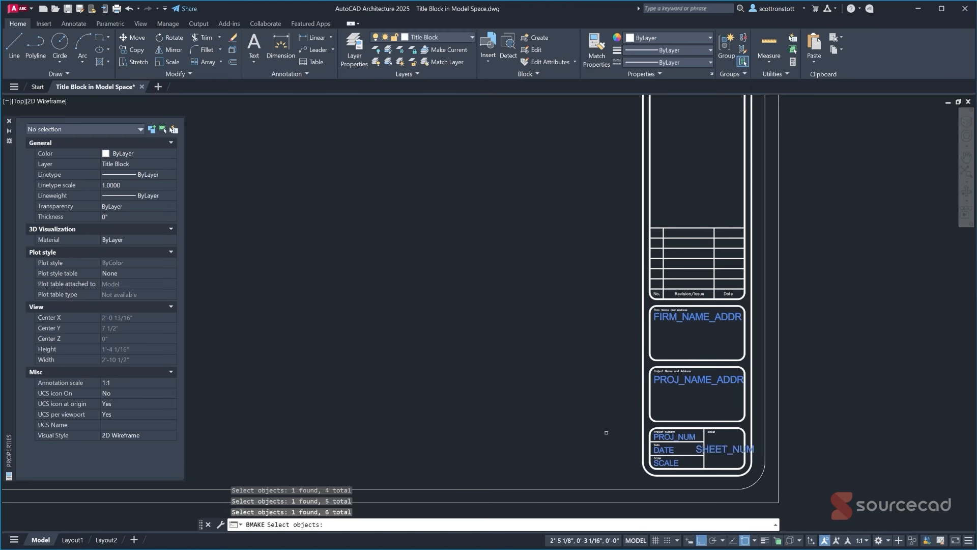
# Add the whole sheet border and title block to the block's selection with a crossing window and create the block
pyautogui.scroll(-6, 606, 429)
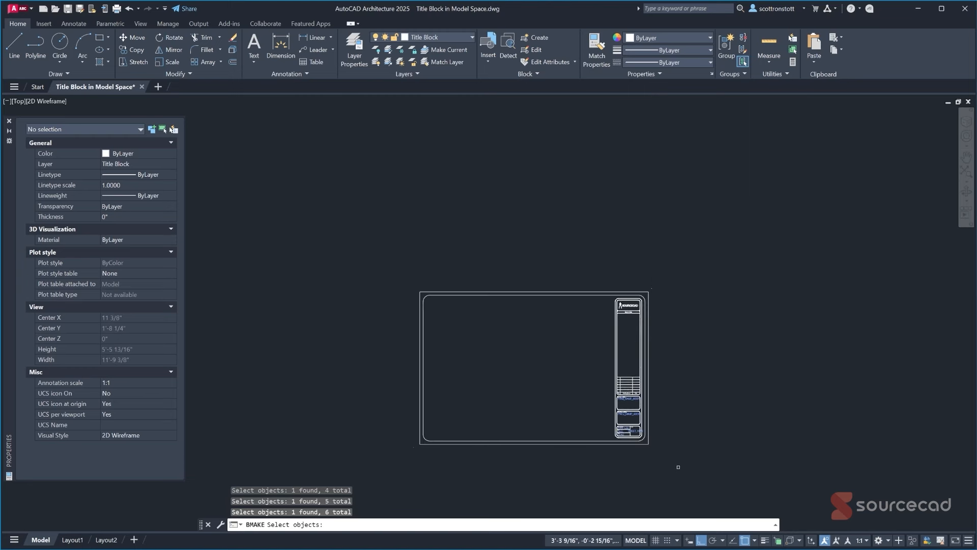
pyautogui.click(706, 473)
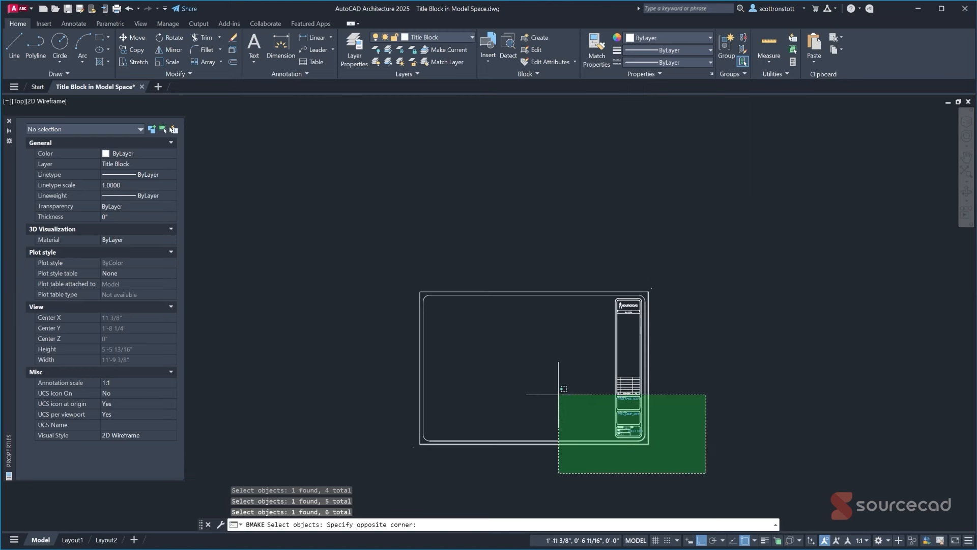
pyautogui.click(341, 244)
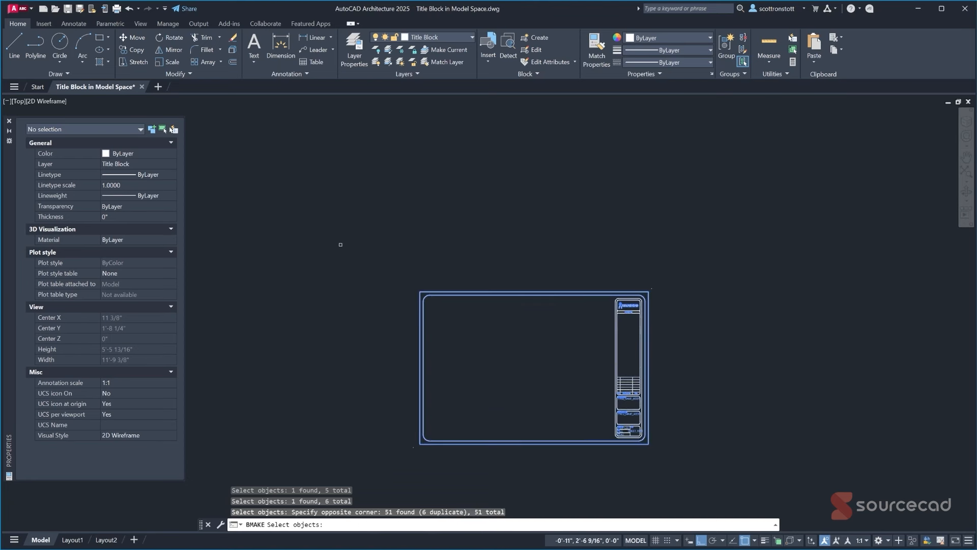
pyautogui.press('Return')
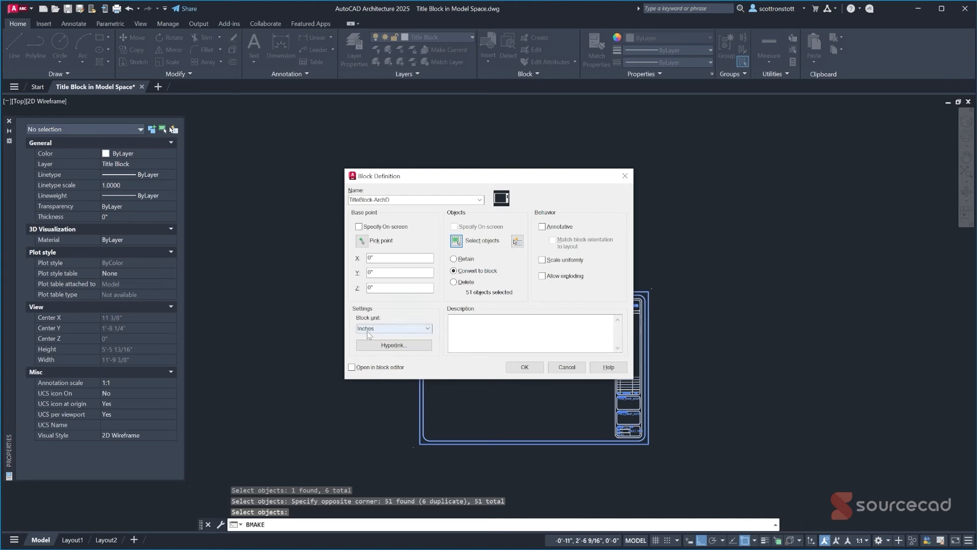
pyautogui.click(524, 367)
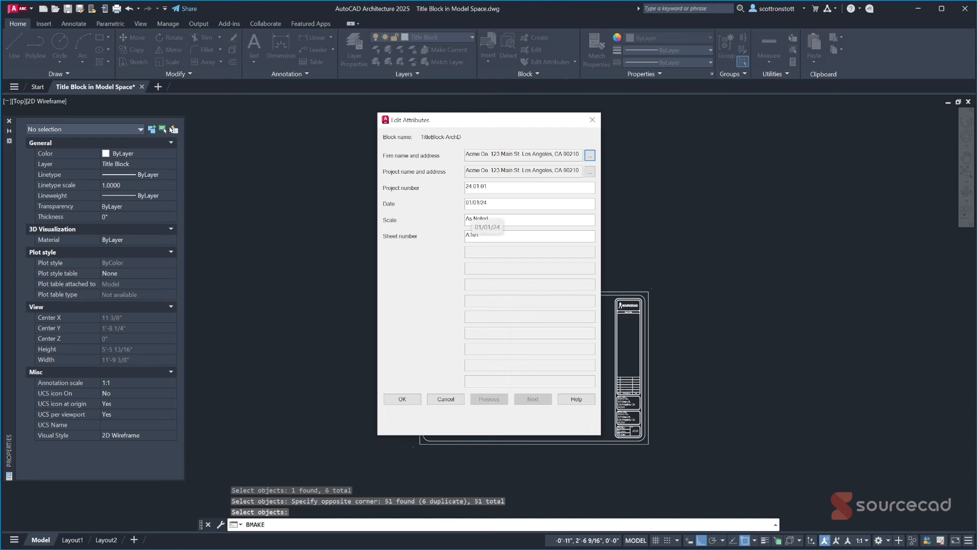
# Set the block's Date attribute to 6/25/24 and its Sheet number attribute to A103
pyautogui.moveTo(488, 203); pyautogui.dragTo(452, 205)
pyautogui.write('6/25')
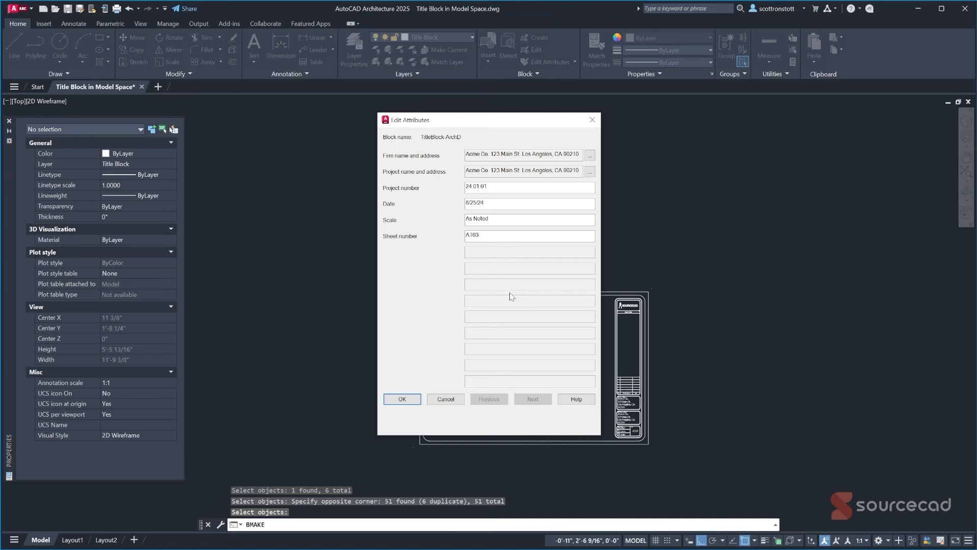
# Change the street number in the multiline firm name and address attribute and apply the edited attribute values to the block
pyautogui.click(590, 155)
pyautogui.scroll(3, 671, 410)
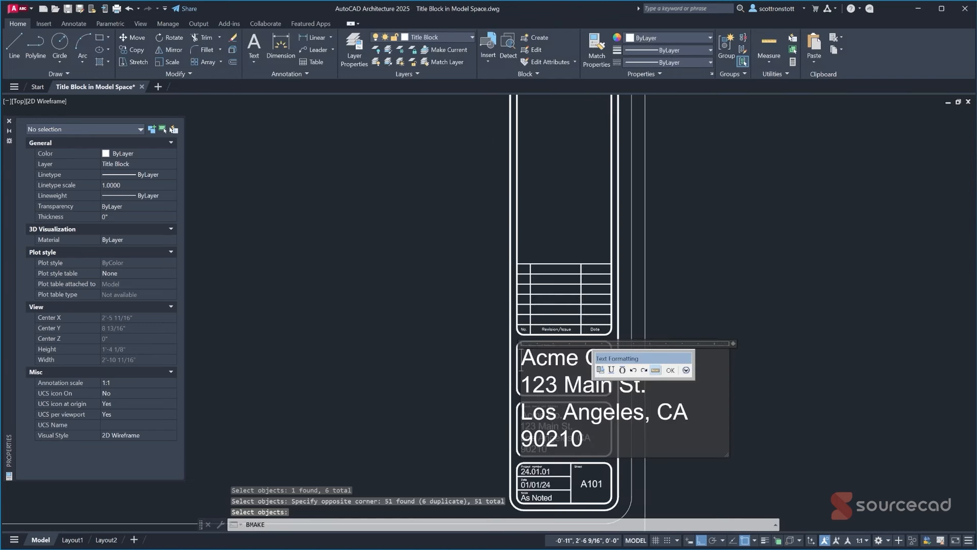
pyautogui.scroll(-1, 670, 410)
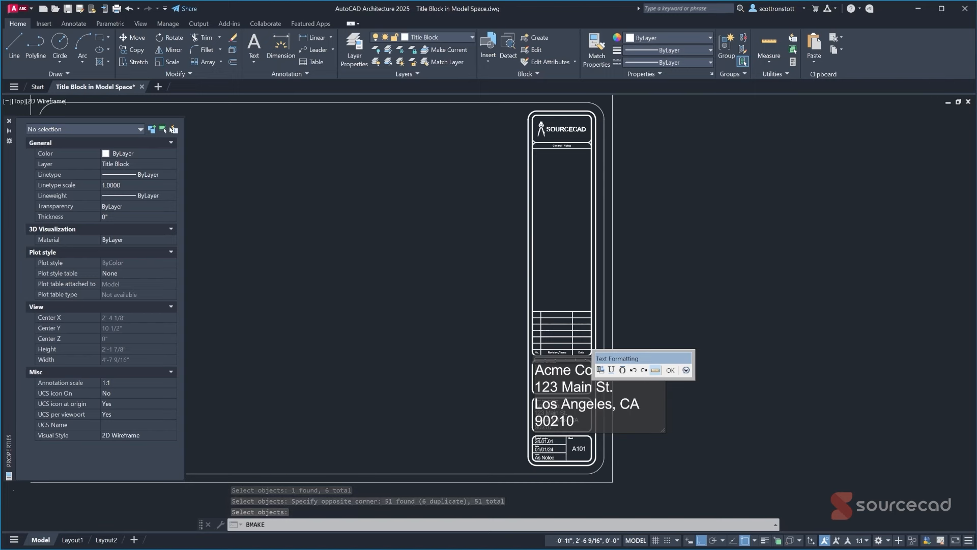
pyautogui.moveTo(535, 387); pyautogui.dragTo(551, 387)
pyautogui.write('33')
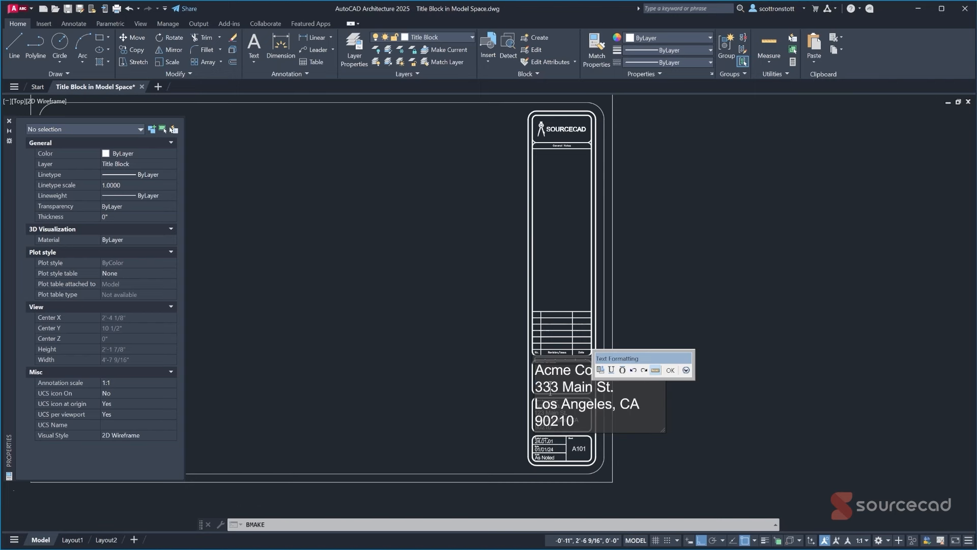
pyautogui.click(670, 370)
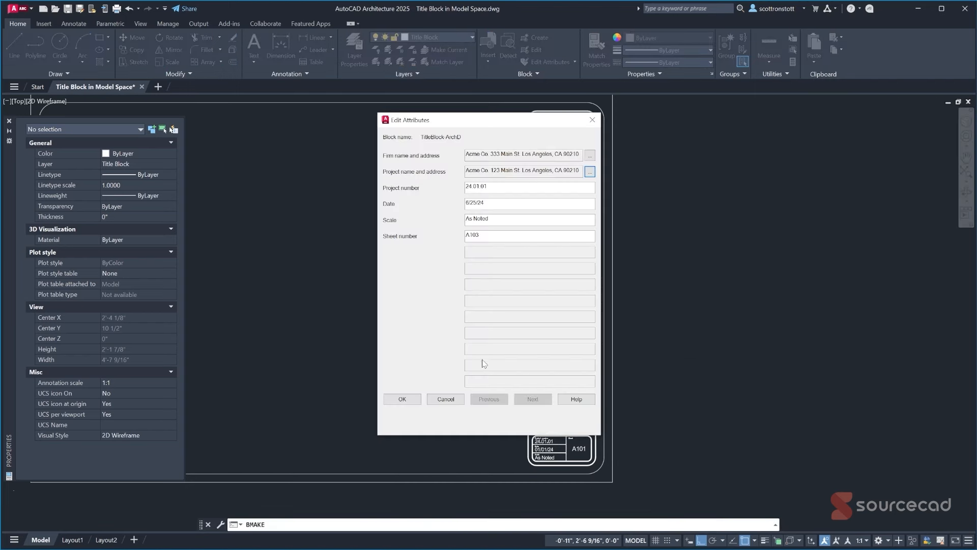
pyautogui.click(412, 399)
pyautogui.scroll(3, 427, 351)
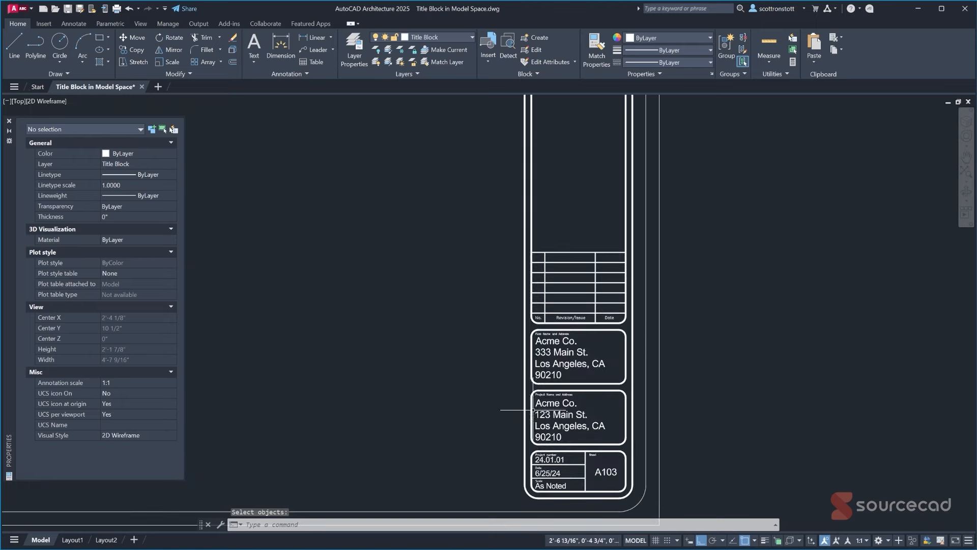
pyautogui.moveTo(428, 341); pyautogui.dragTo(436, 272, button='middle')
pyautogui.scroll(2, 437, 273)
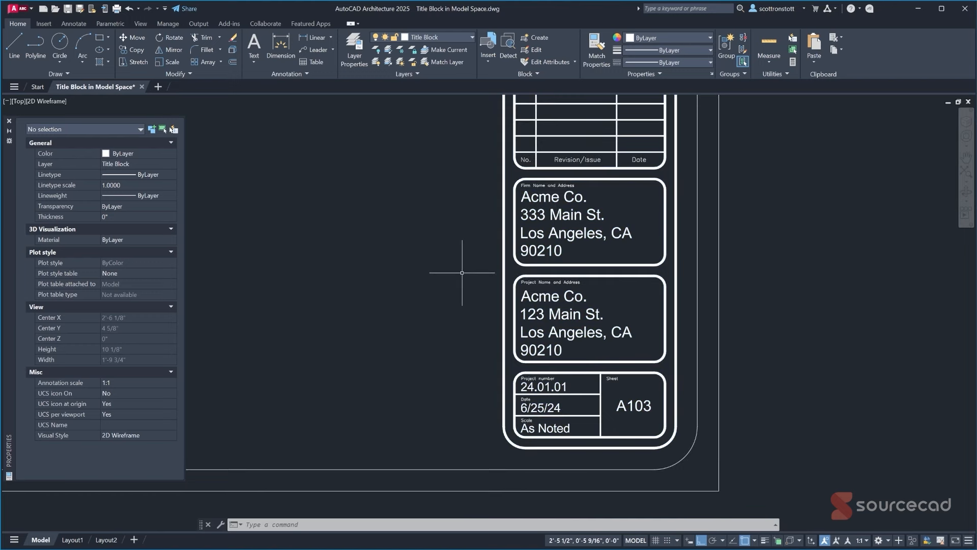
# Run ATTEDIT on the title block to review its attribute values, and accept them as they are
pyautogui.write('ATE')
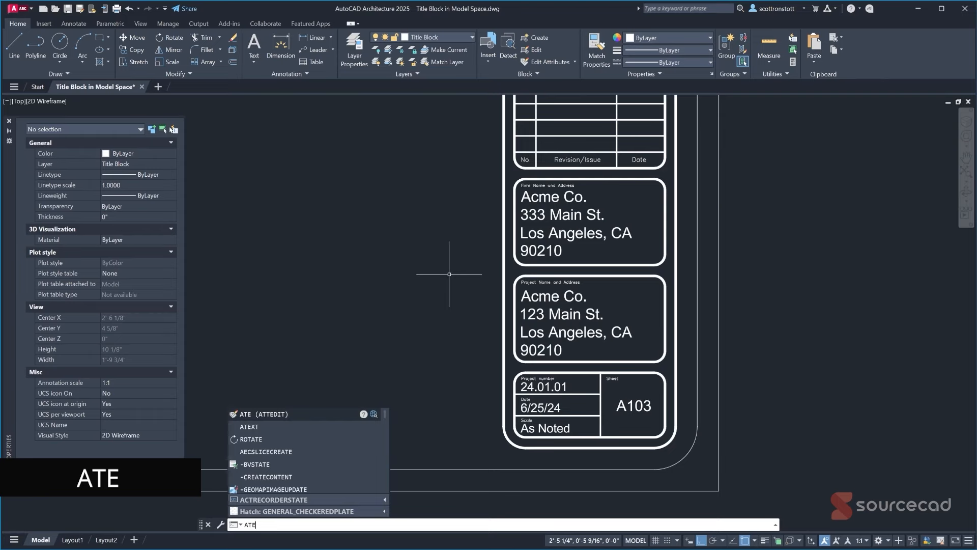
pyautogui.press('Return')
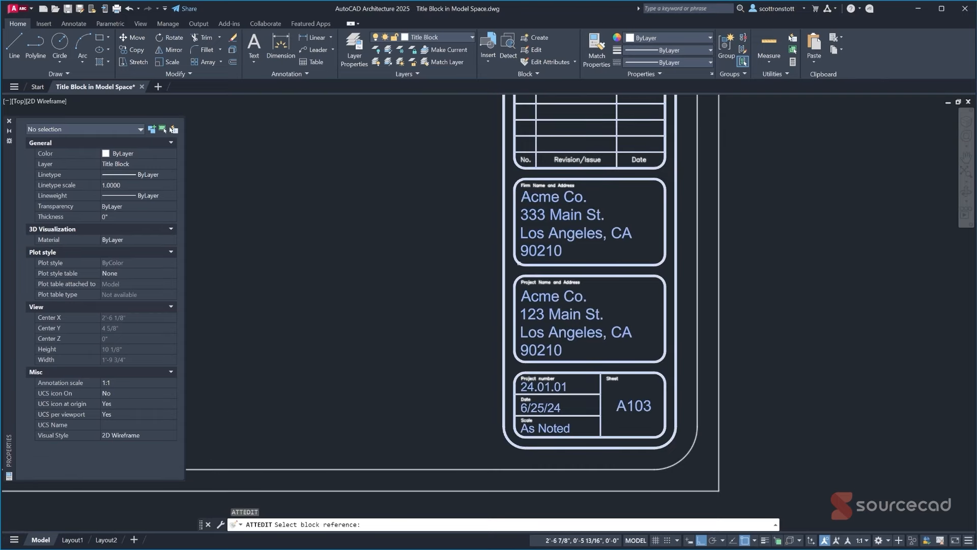
pyautogui.click(518, 263)
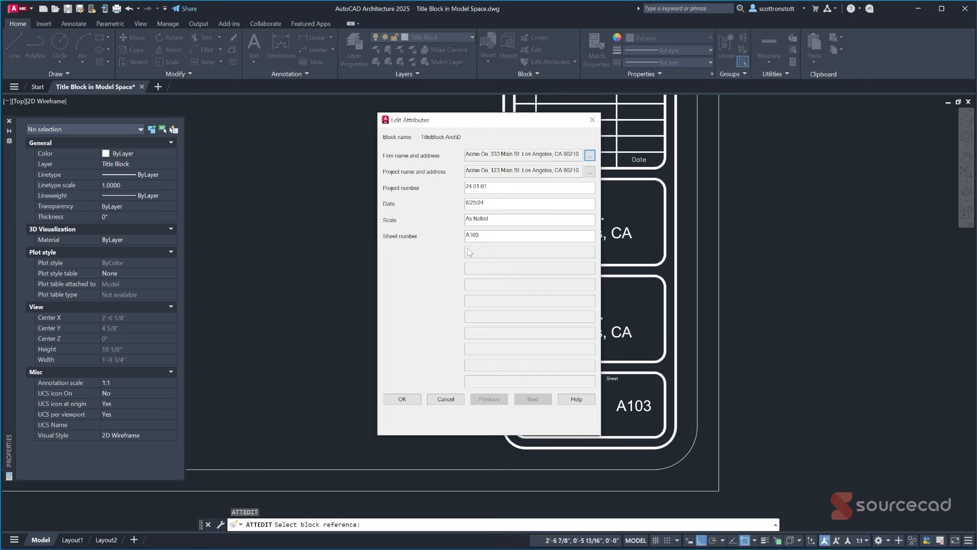
pyautogui.click(403, 399)
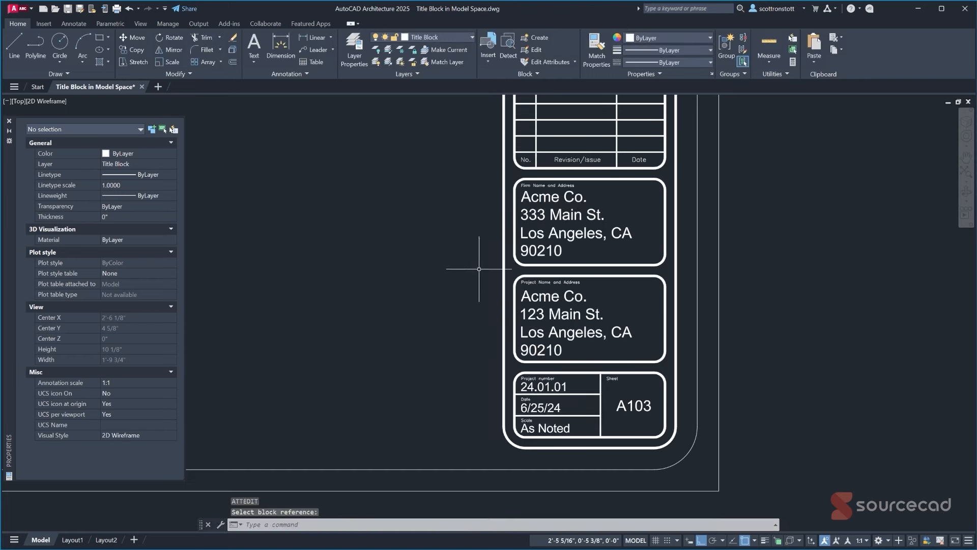
# Set the title block's PROJ_NUM attribute to 24.06.99 in the block's properties and deselect the block
pyautogui.click(501, 249)
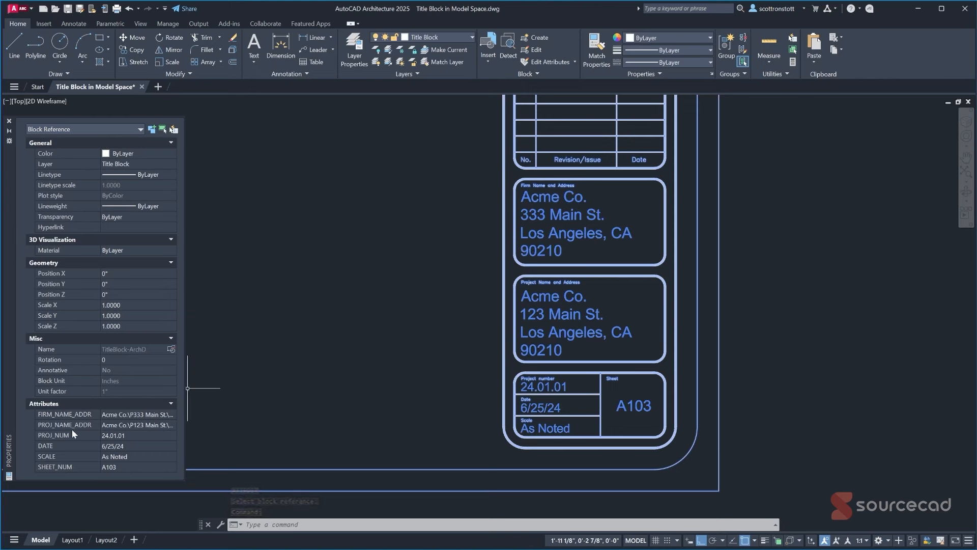
pyautogui.click(112, 436)
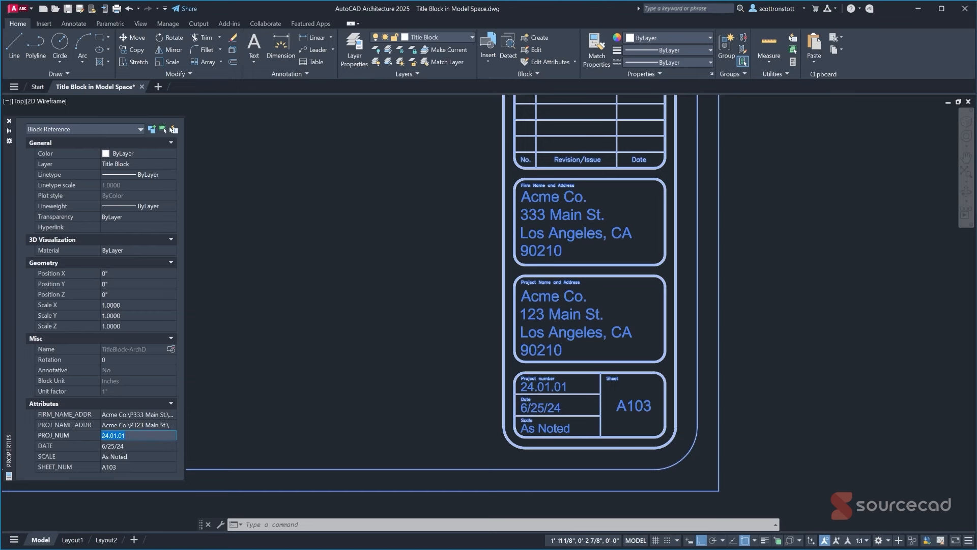
pyautogui.click(111, 435)
pyautogui.write('0')
pyautogui.press('Return')
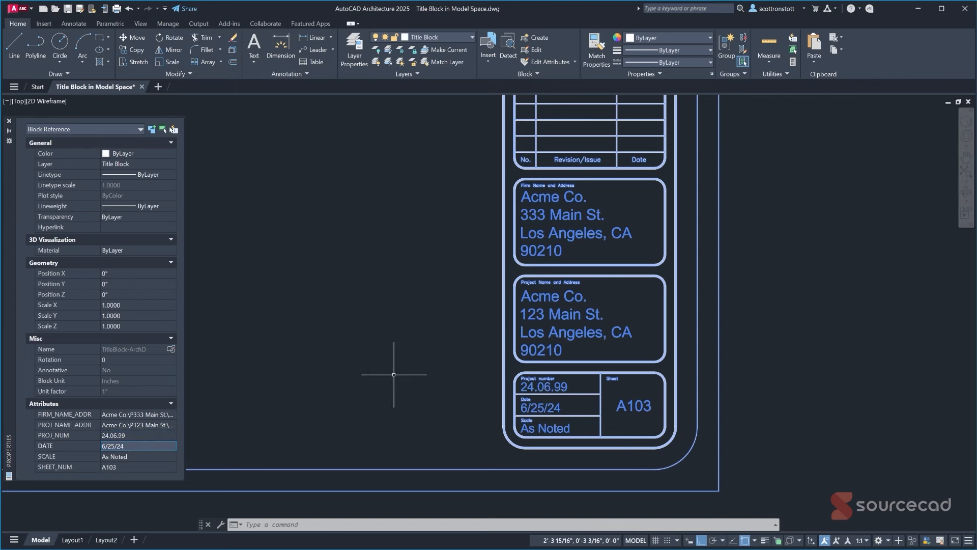
pyautogui.press('Escape')
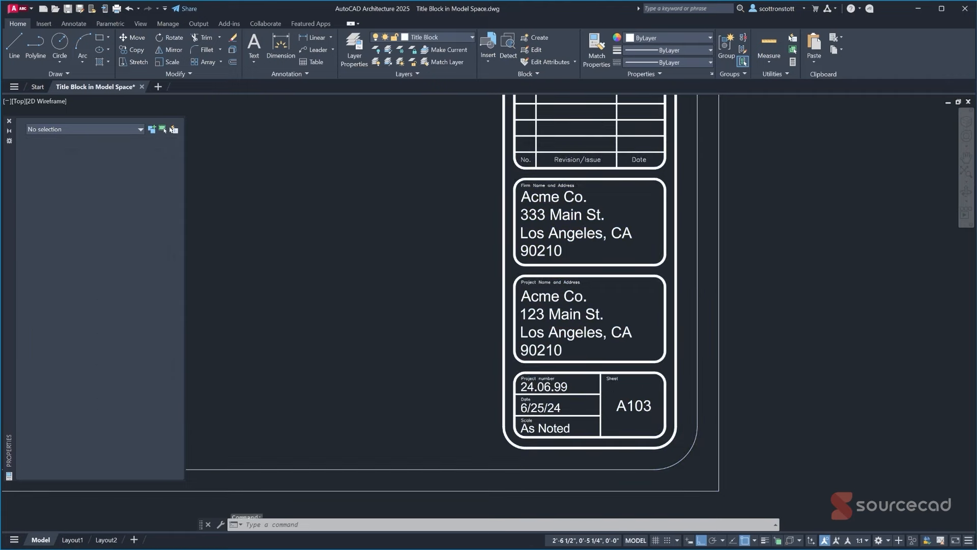
# Set the title block's DATE attribute to 5/01/24 in the Enhanced Attribute Editor and apply the change
pyautogui.doubleClick(560, 224)
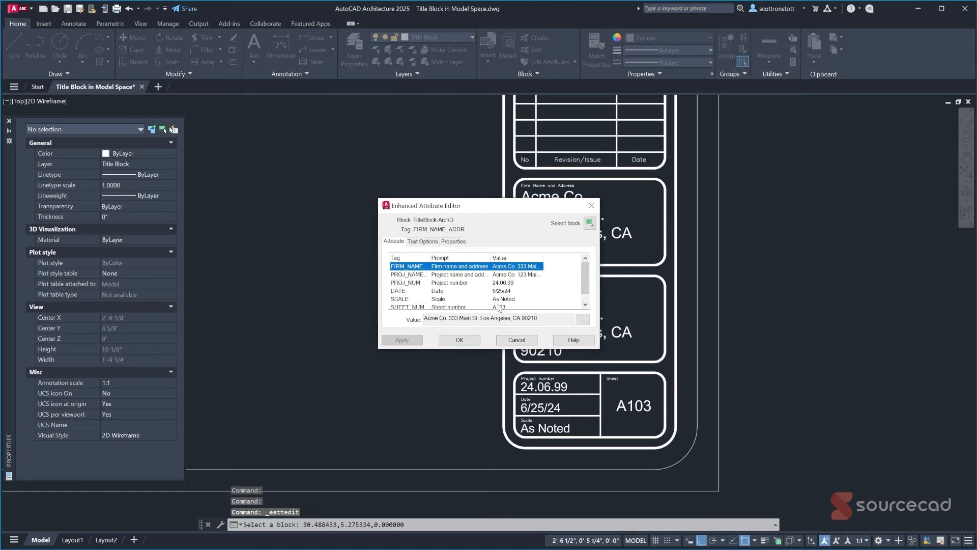
pyautogui.click(398, 291)
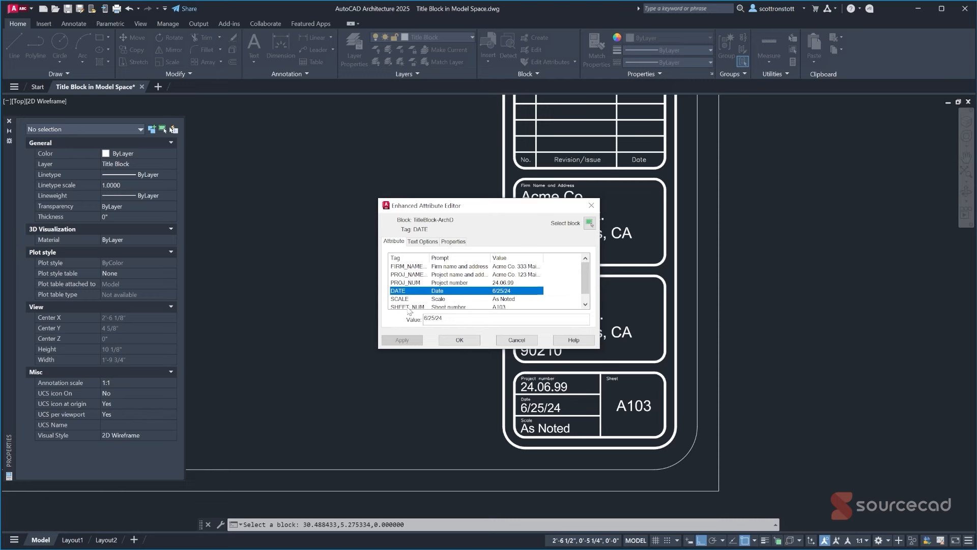
pyautogui.moveTo(425, 318); pyautogui.dragTo(428, 318)
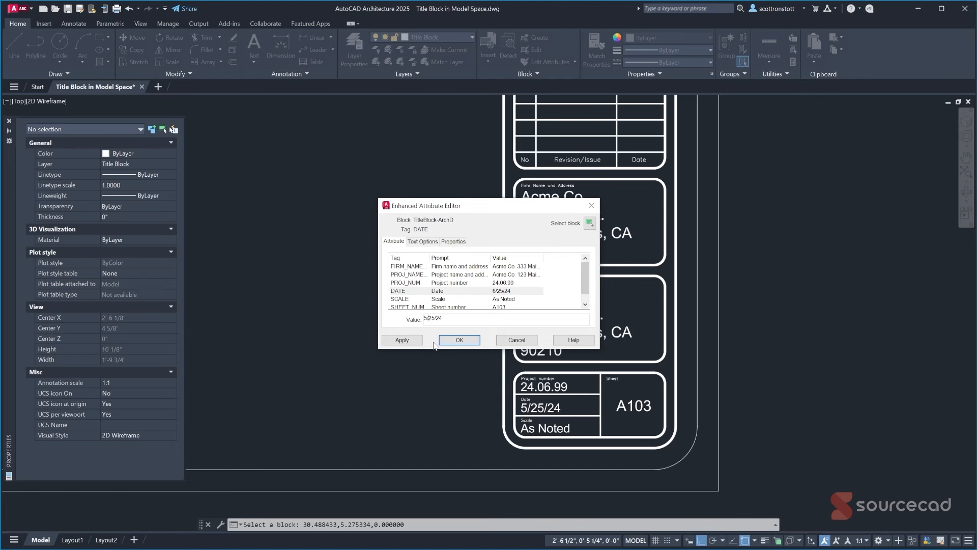
pyautogui.click(406, 342)
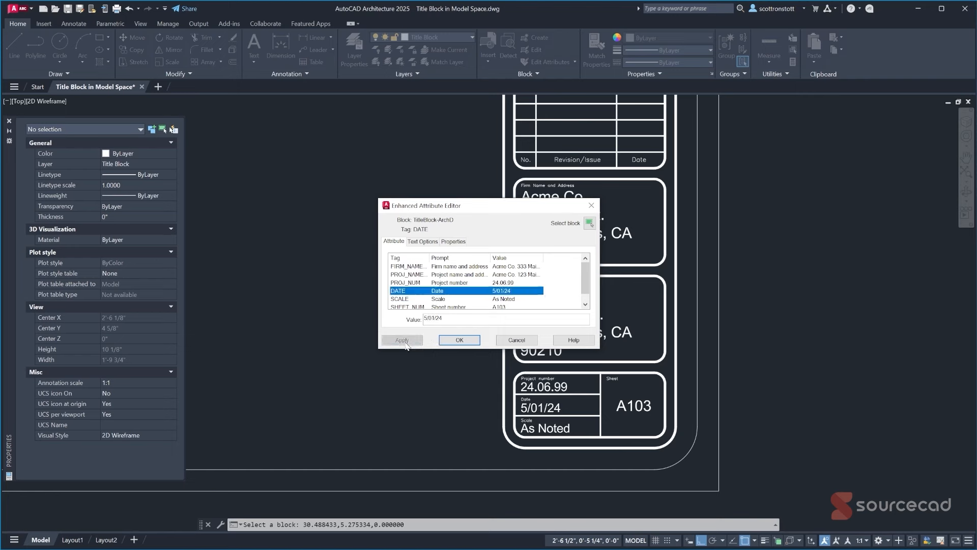
pyautogui.click(459, 340)
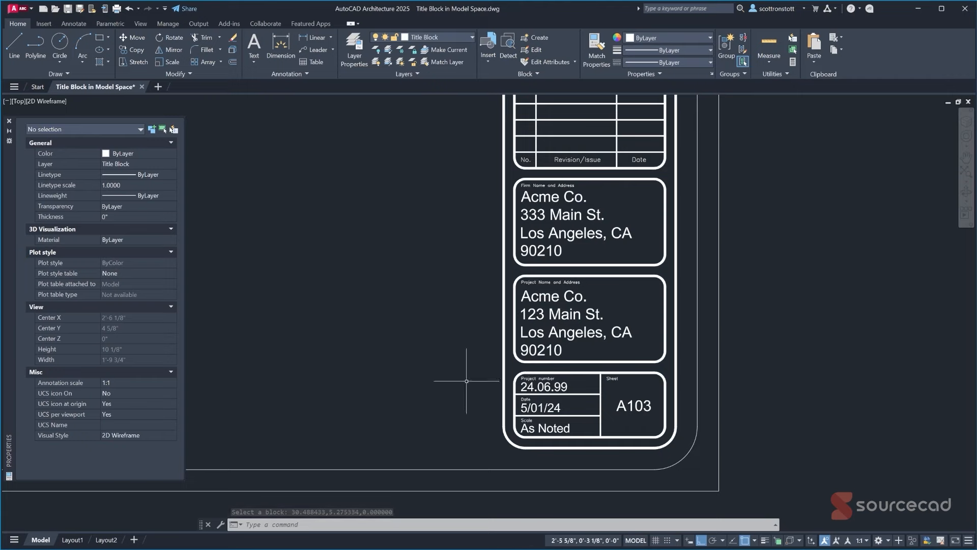
# Compare the three places for editing the title block's attributes: Enhanced Attribute Editor, ATTEDIT dialog and block properties
pyautogui.click(502, 318)
pyautogui.doubleClick(503, 319)
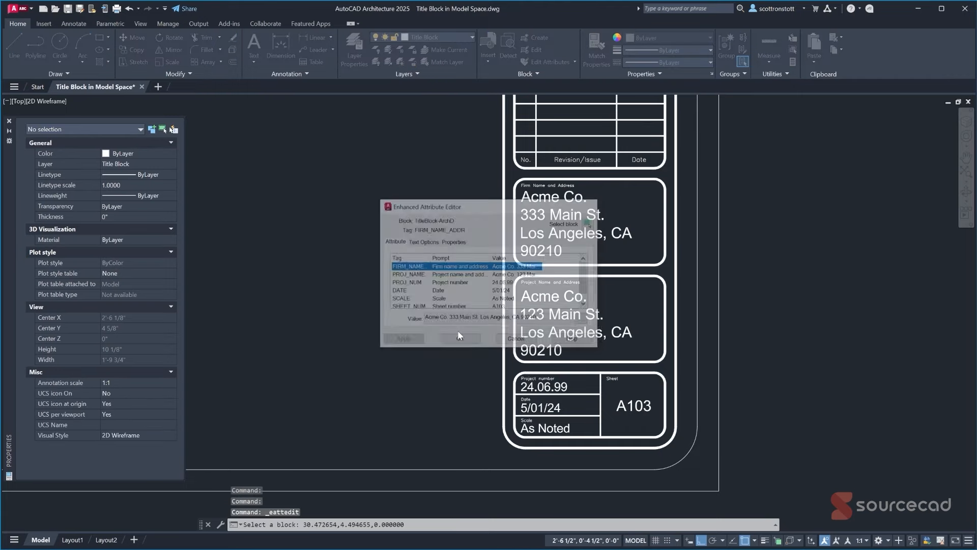
pyautogui.click(460, 340)
pyautogui.write('attedit')
pyautogui.press('Return')
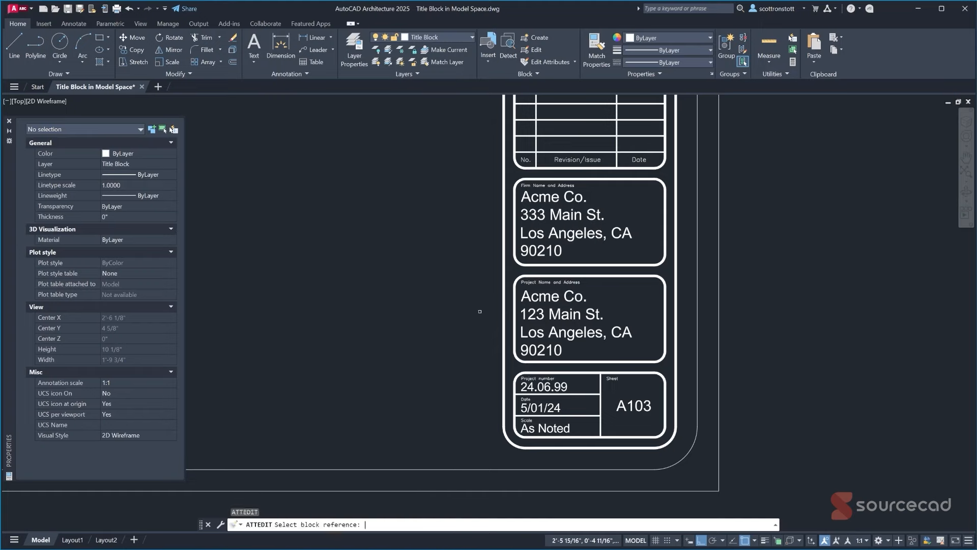
pyautogui.click(507, 312)
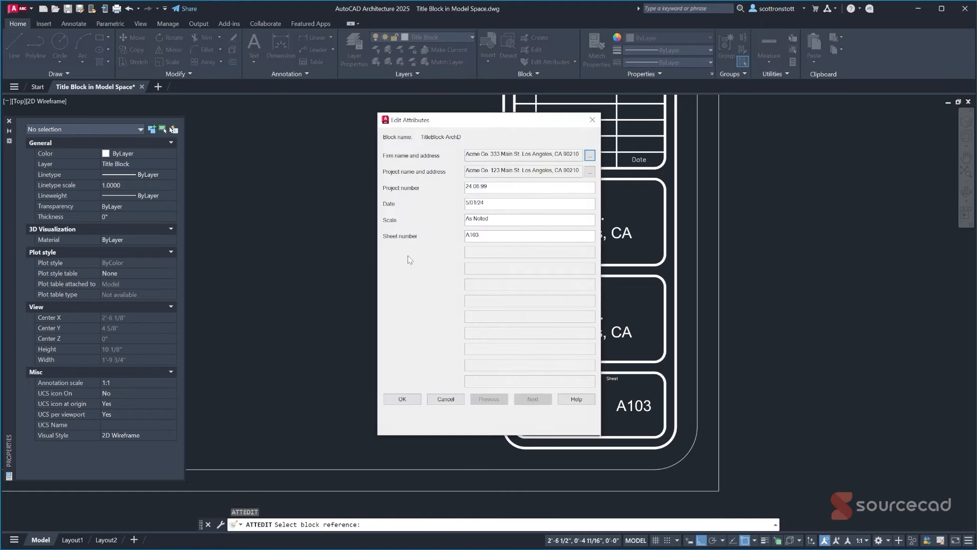
pyautogui.click(445, 400)
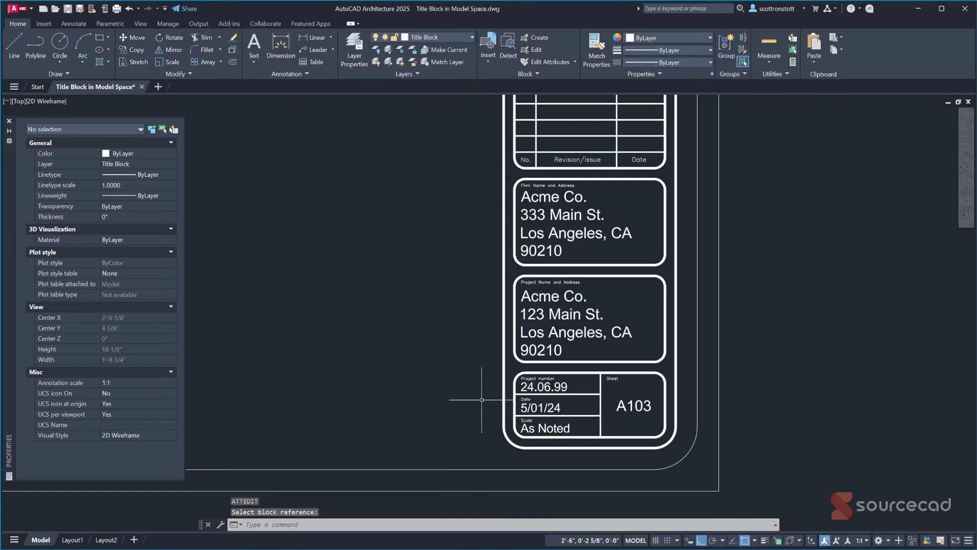
pyautogui.click(503, 356)
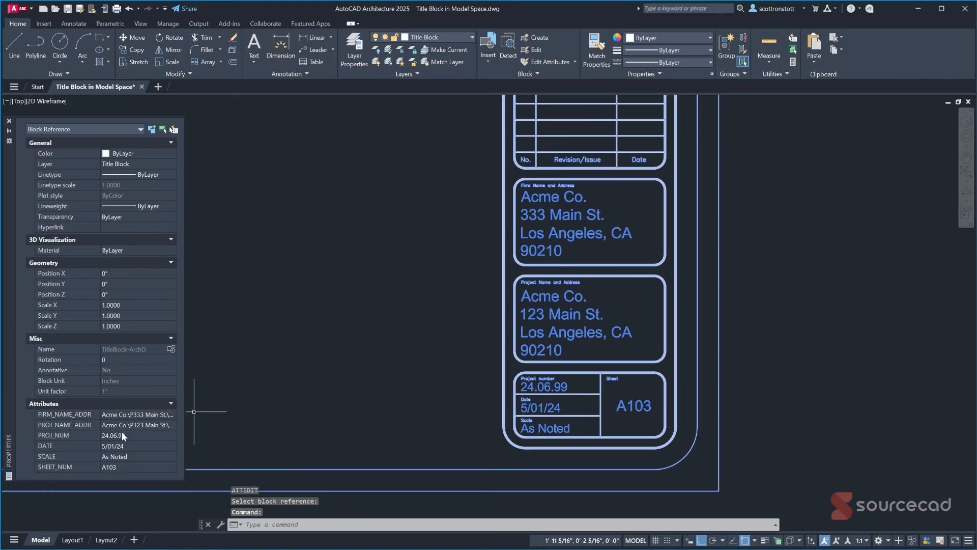
pyautogui.press('Escape')
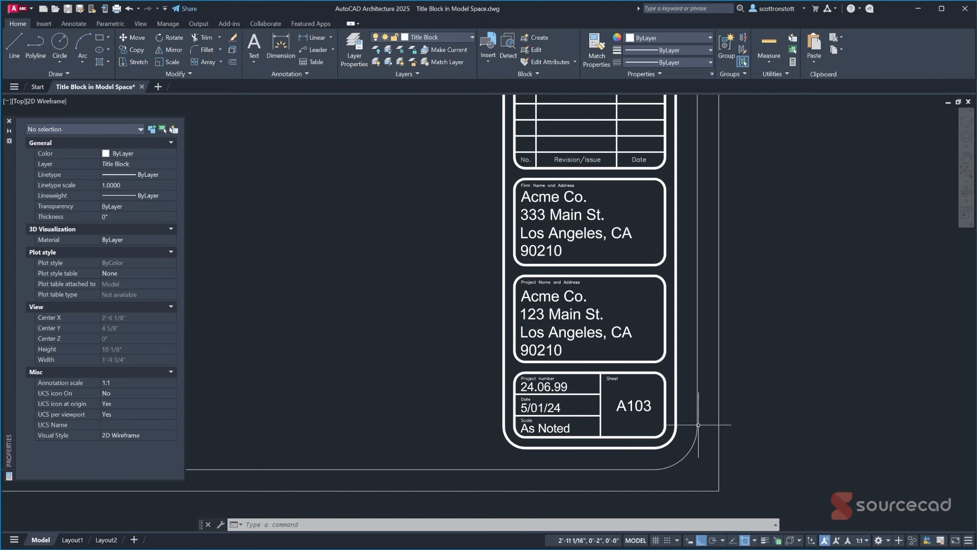
# Open the title block in the Block Editor and hide the block authoring palettes
pyautogui.scroll(4, 636, 412)
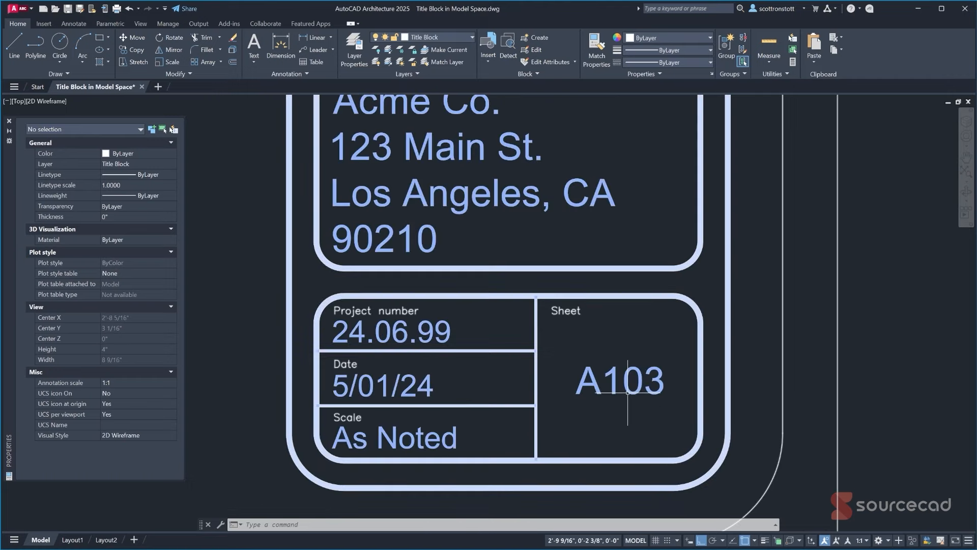
pyautogui.click(590, 375)
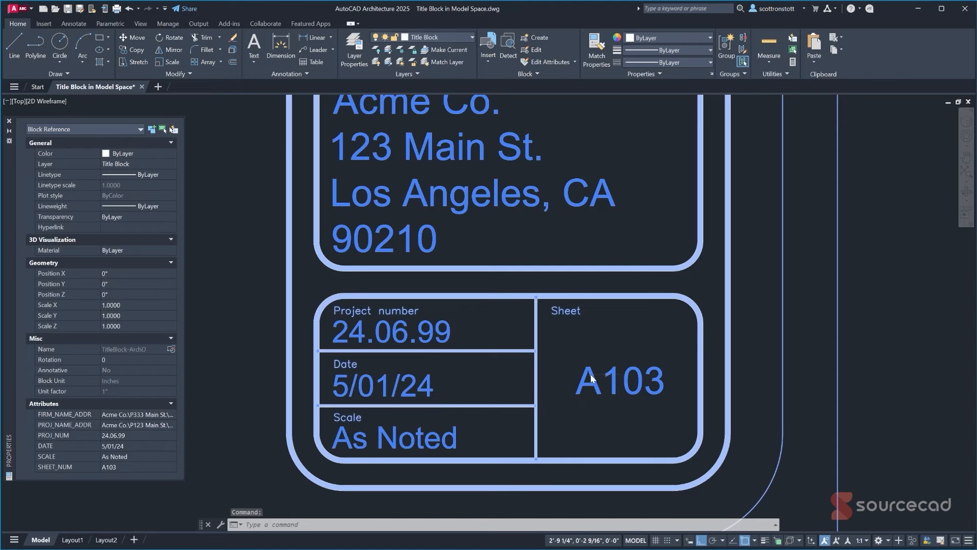
pyautogui.rightClick(590, 374)
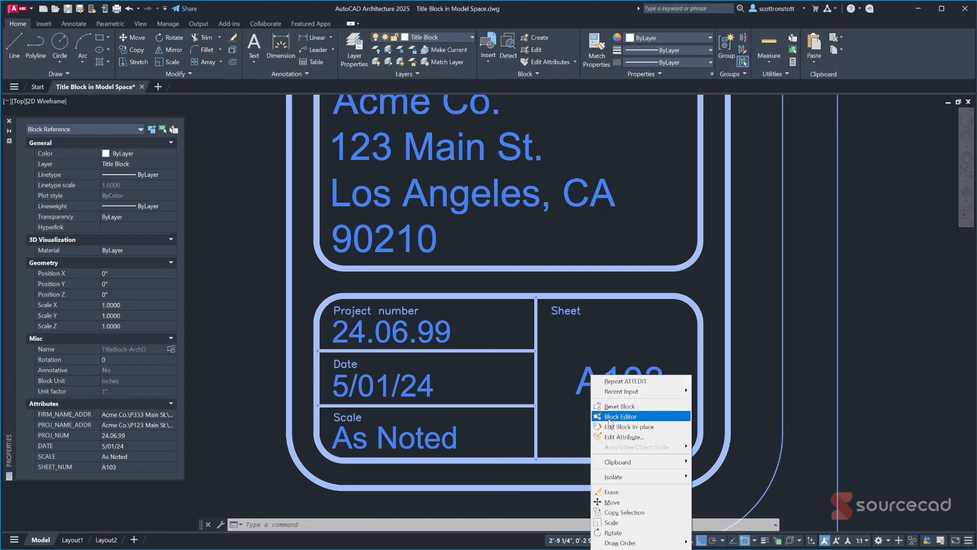
pyautogui.click(620, 417)
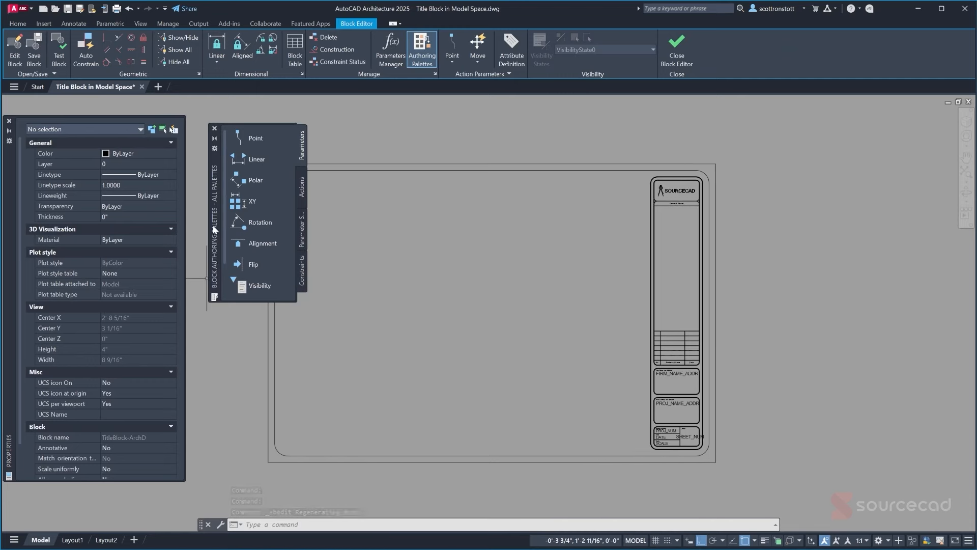
pyautogui.click(420, 52)
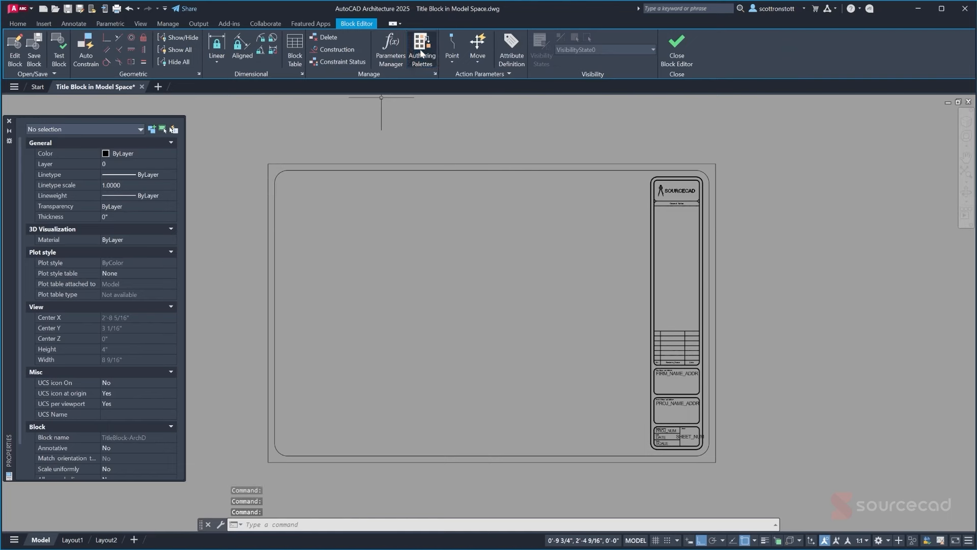
# Set the SHEET_NUM attribute definition's text height to 3/8" and close the Block Editor, saving the changes to TitleBlock-ArchD
pyautogui.scroll(8, 700, 450)
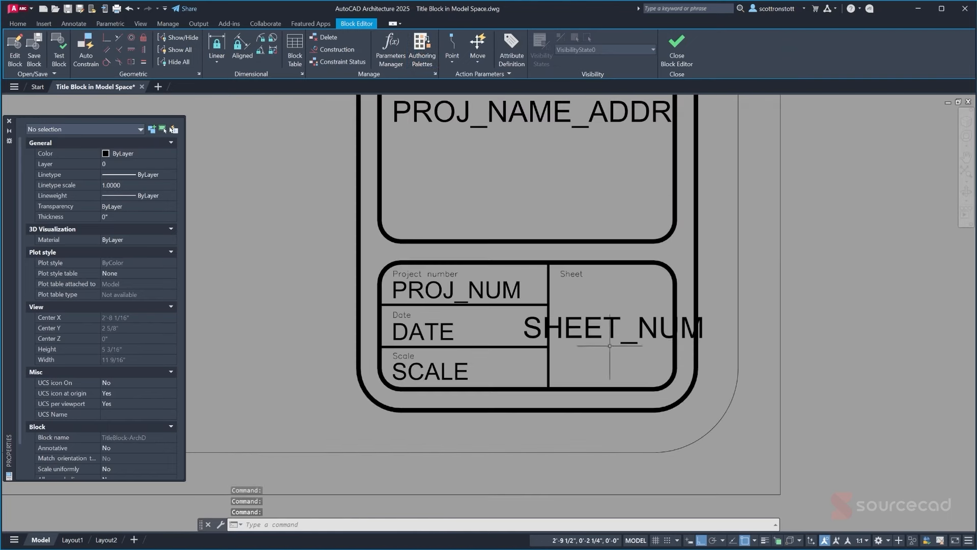
pyautogui.click(610, 322)
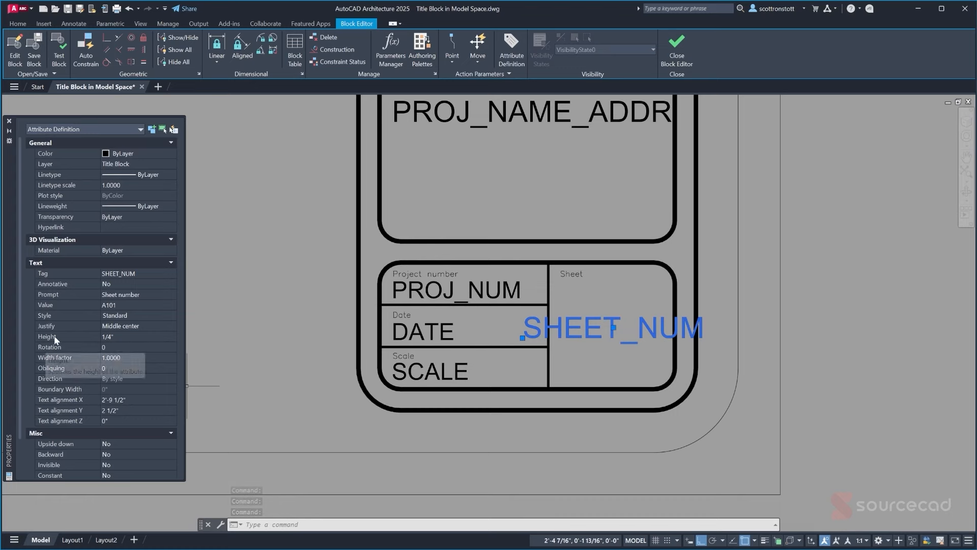
pyautogui.click(107, 337)
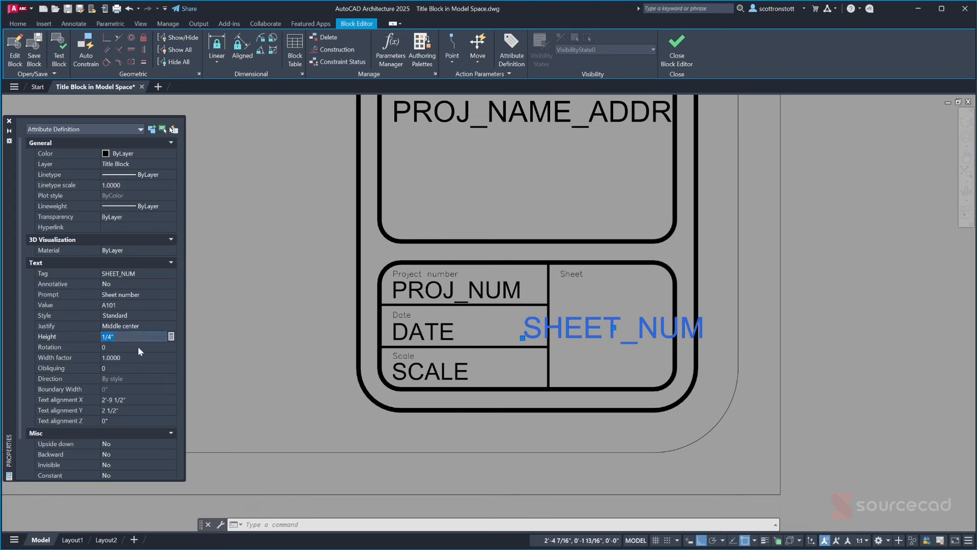
pyautogui.write('3/8')
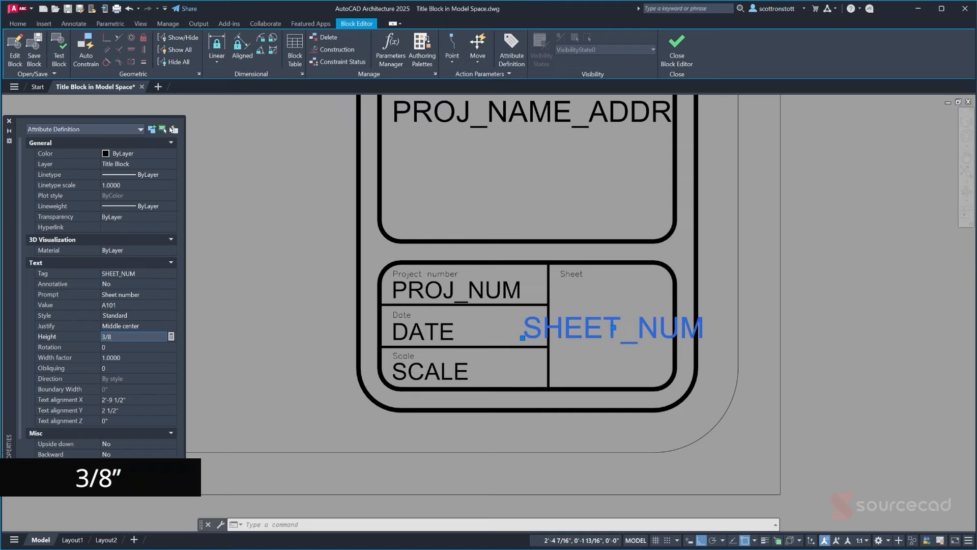
pyautogui.press('Tab')
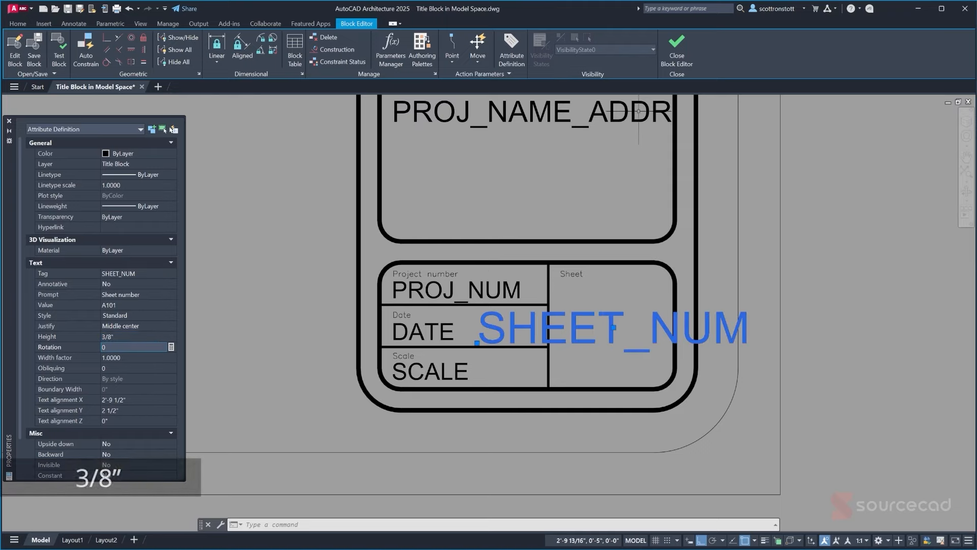
pyautogui.click(677, 51)
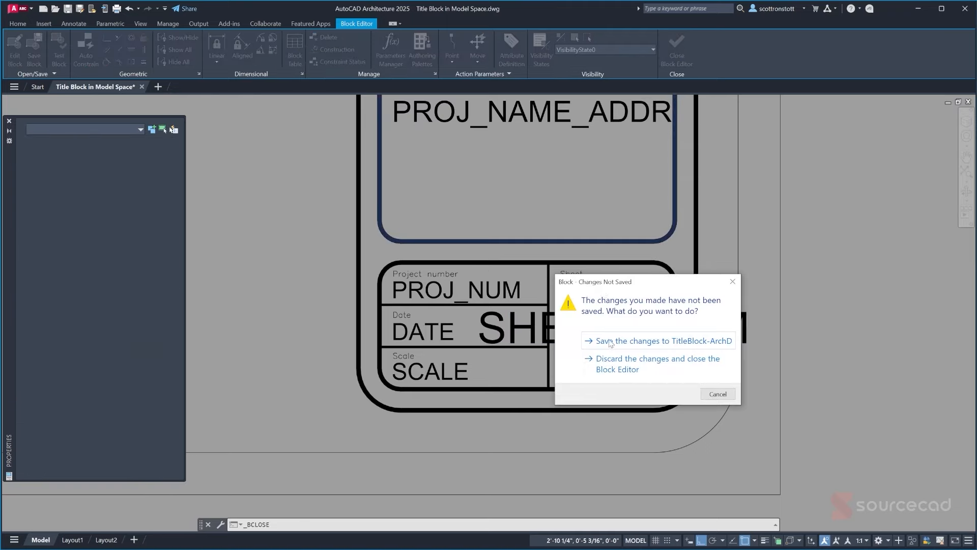
pyautogui.click(610, 341)
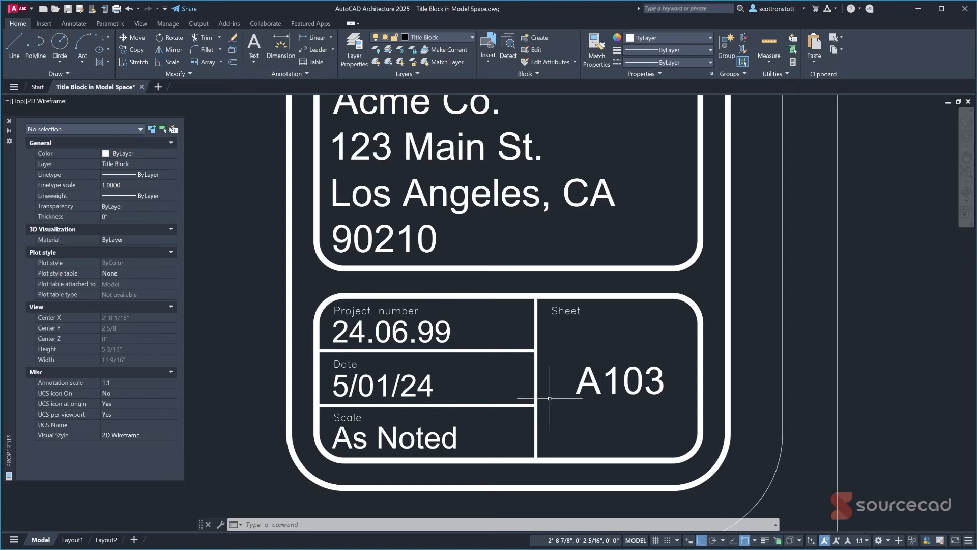
# Insert another TitleBlock-ArchD block beside the existing title block, accepting the default attribute values
pyautogui.scroll(-2, 550, 398)
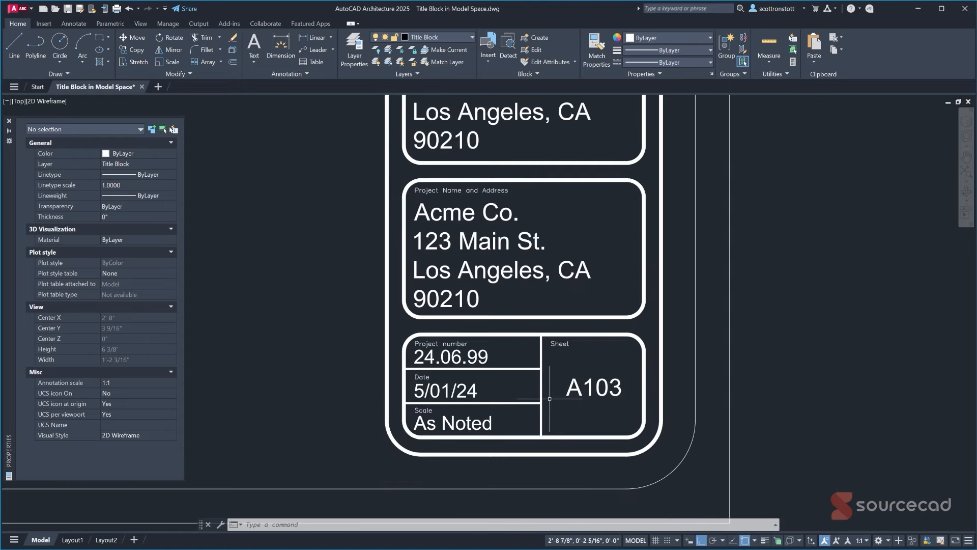
pyautogui.scroll(-8, 549, 397)
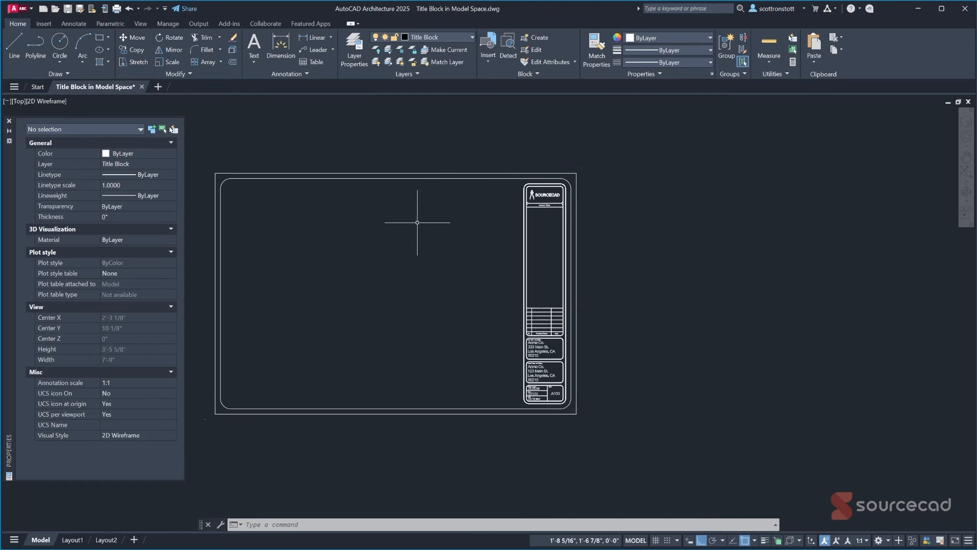
pyautogui.write('i')
pyautogui.press('Return')
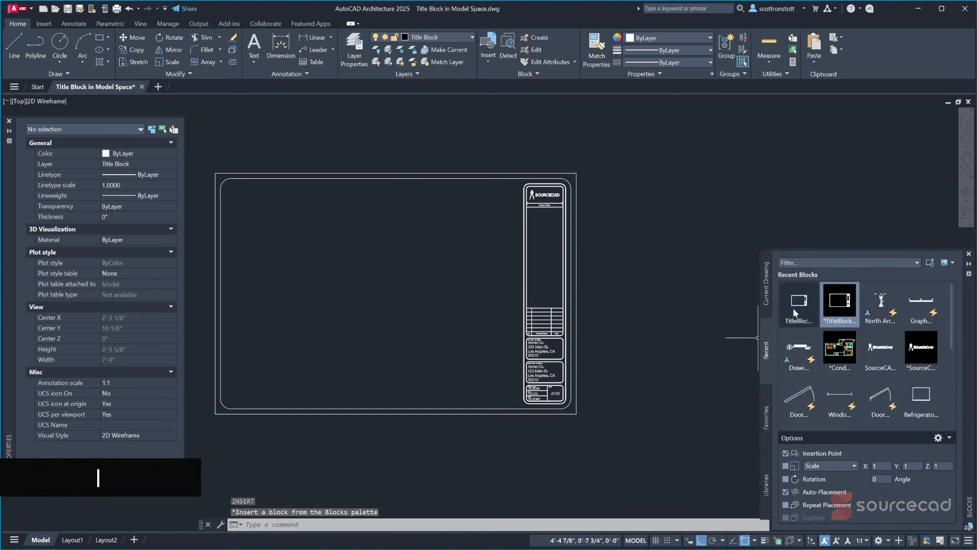
pyautogui.rightClick(808, 302)
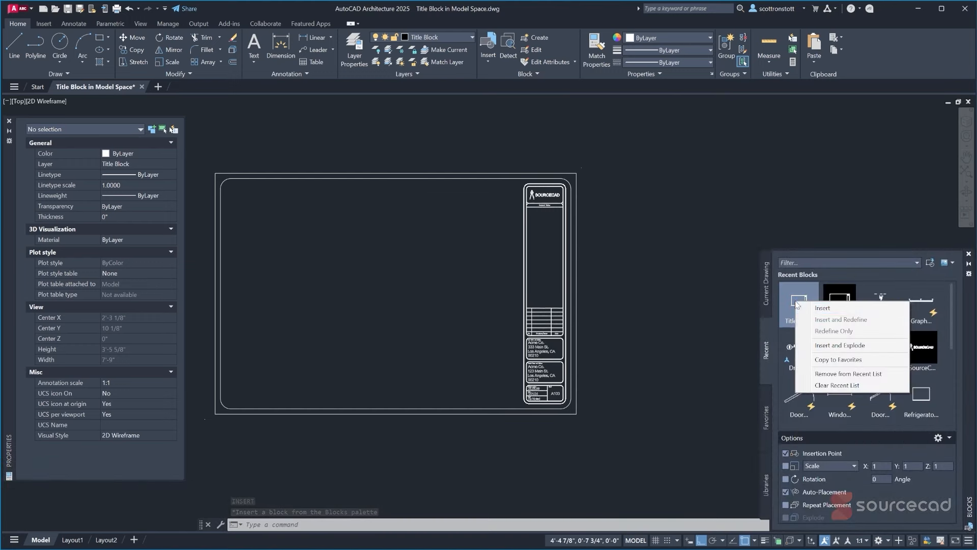
pyautogui.click(811, 313)
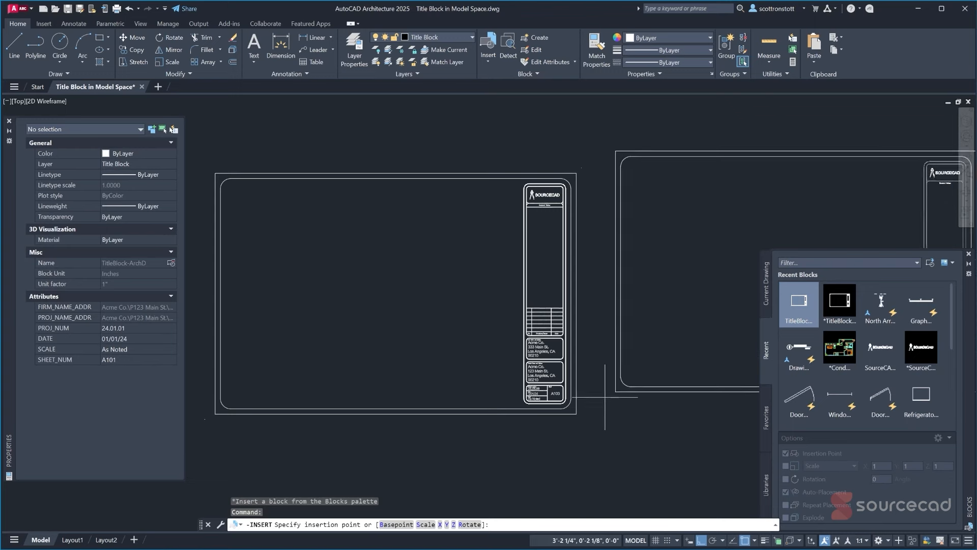
pyautogui.click(587, 420)
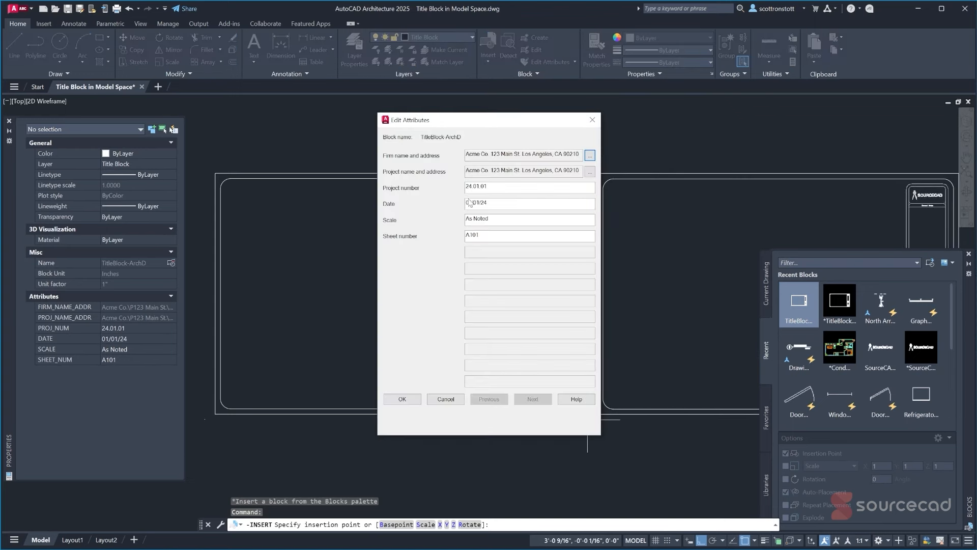
pyautogui.click(402, 399)
# Compare the sheet number's text size in the newly inserted title block with that in the original title block
pyautogui.moveTo(613, 274); pyautogui.dragTo(392, 263, button='middle')
pyautogui.scroll(7, 703, 381)
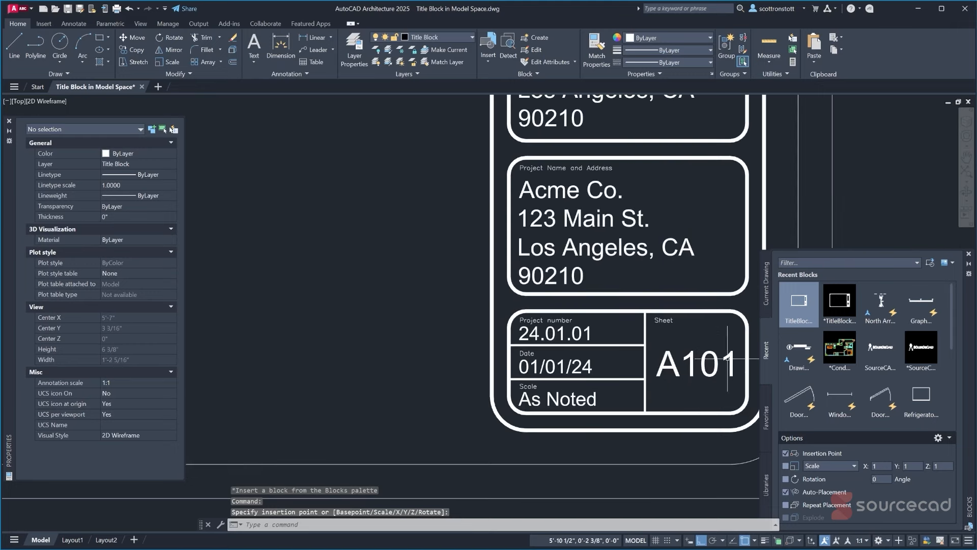
pyautogui.scroll(-8, 717, 390)
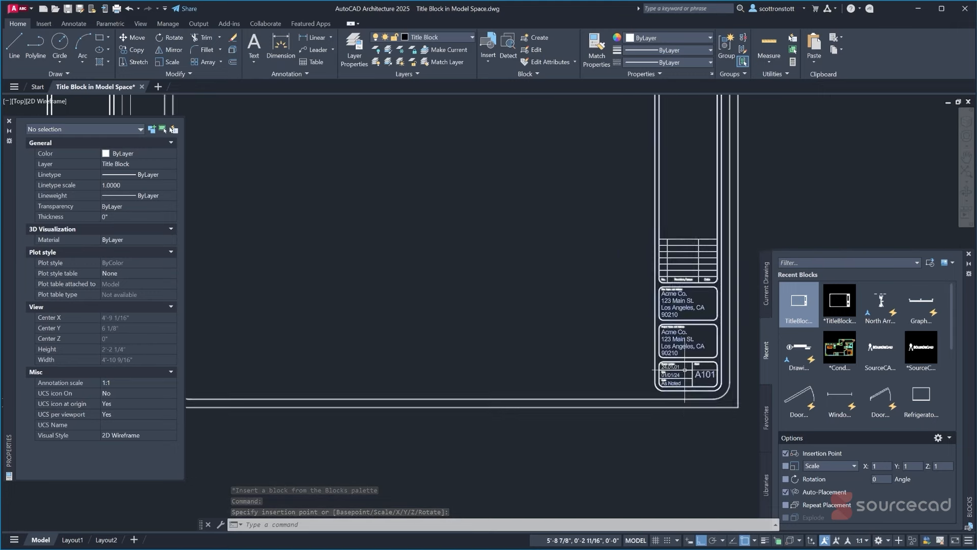
pyautogui.scroll(2, 283, 373)
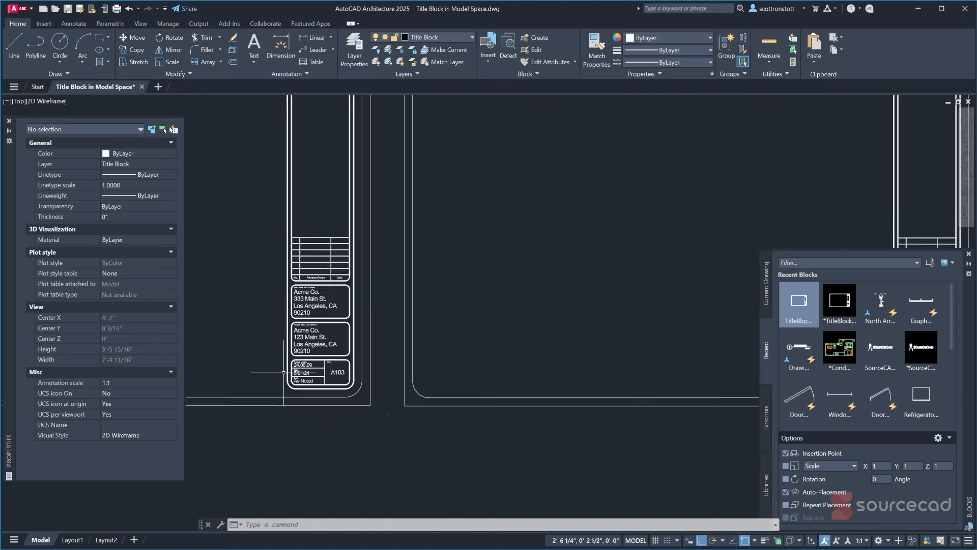
pyautogui.click(339, 397)
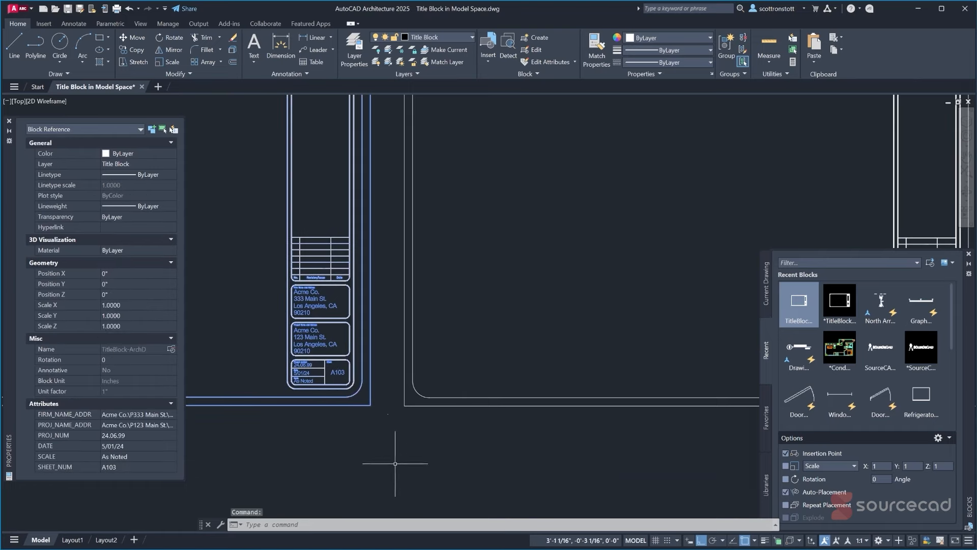
pyautogui.press('Escape')
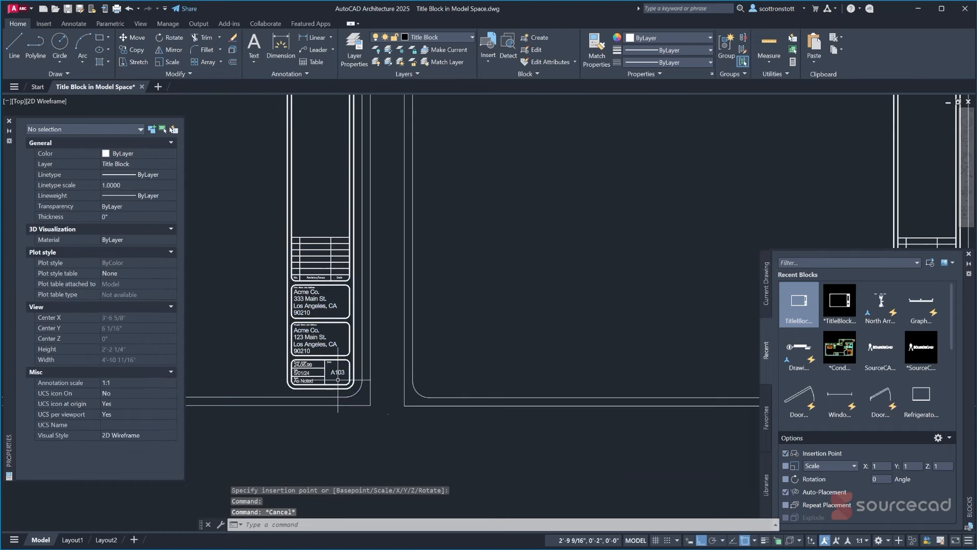
pyautogui.scroll(6, 338, 380)
pyautogui.moveTo(326, 347); pyautogui.dragTo(513, 323, button='middle')
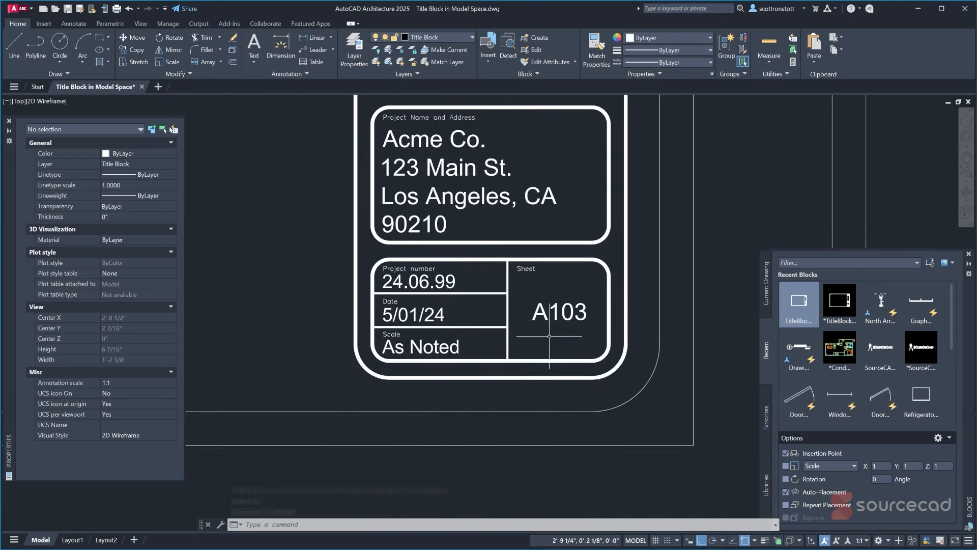
# Synchronize the attributes of TitleBlock-ArchD by selecting the original title block and accepting the update
pyautogui.click(535, 75)
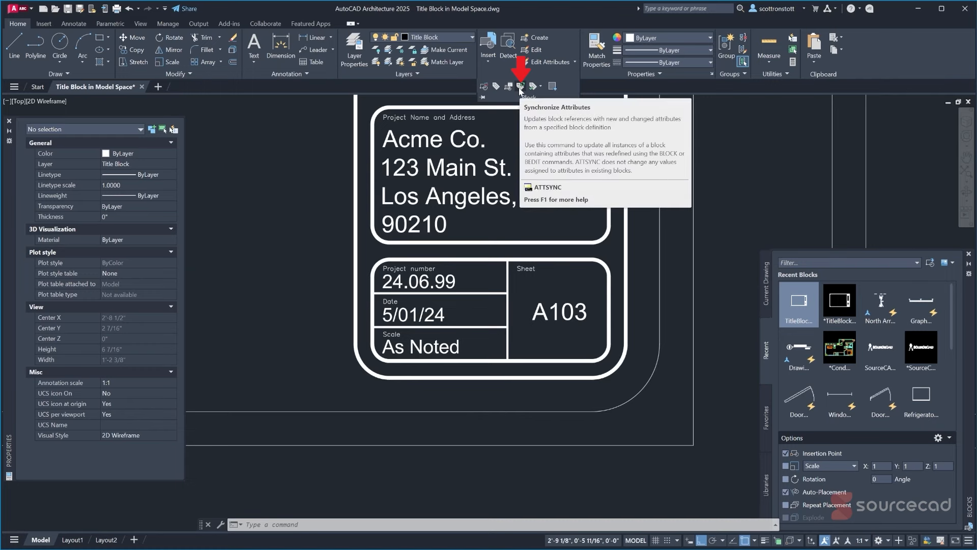
pyautogui.click(520, 87)
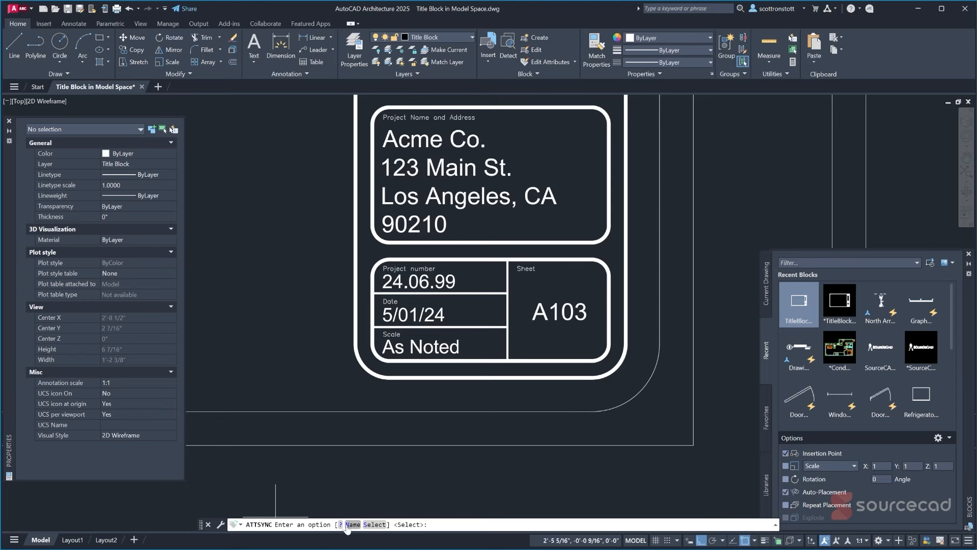
pyautogui.click(375, 525)
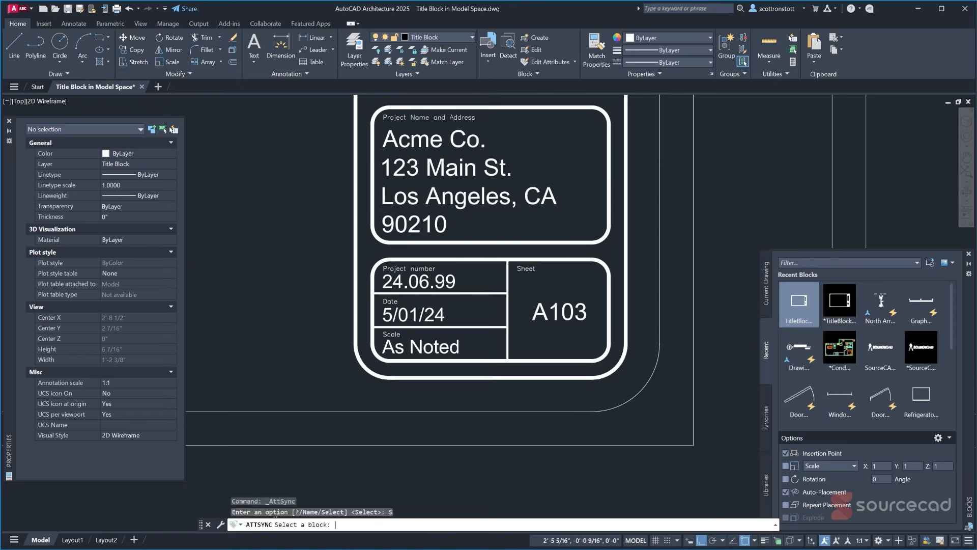
pyautogui.click(474, 379)
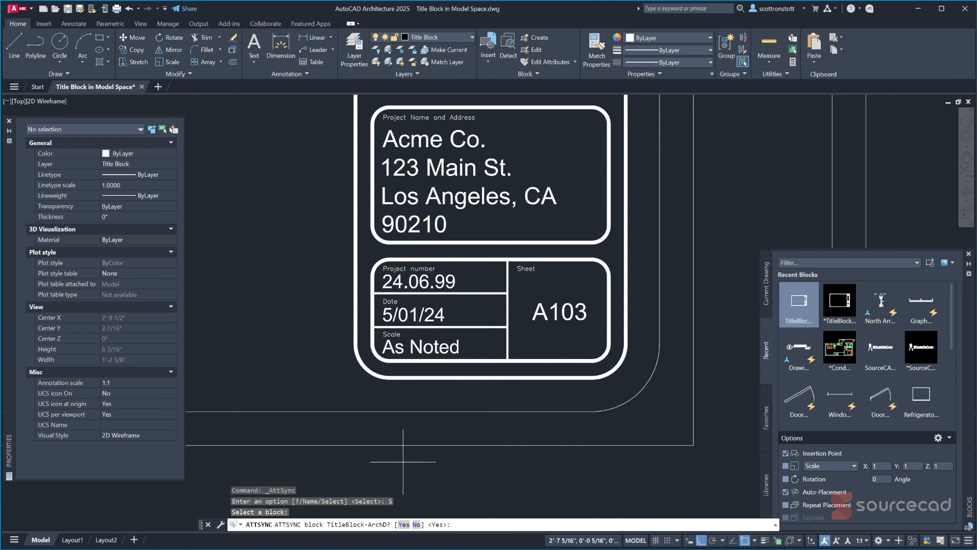
pyautogui.click(403, 524)
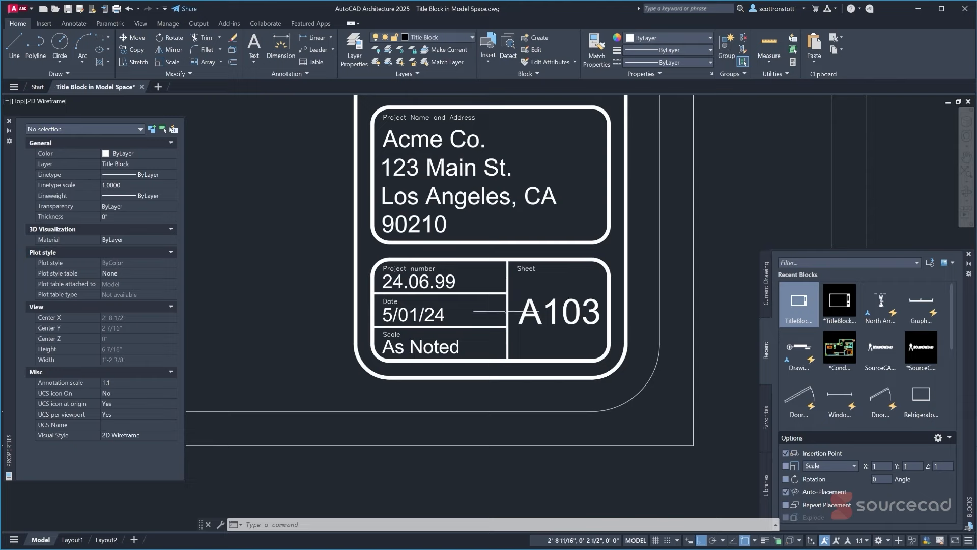
# Delete the second title block from model space, keeping only the original one
pyautogui.scroll(-6, 505, 311)
pyautogui.click(585, 299)
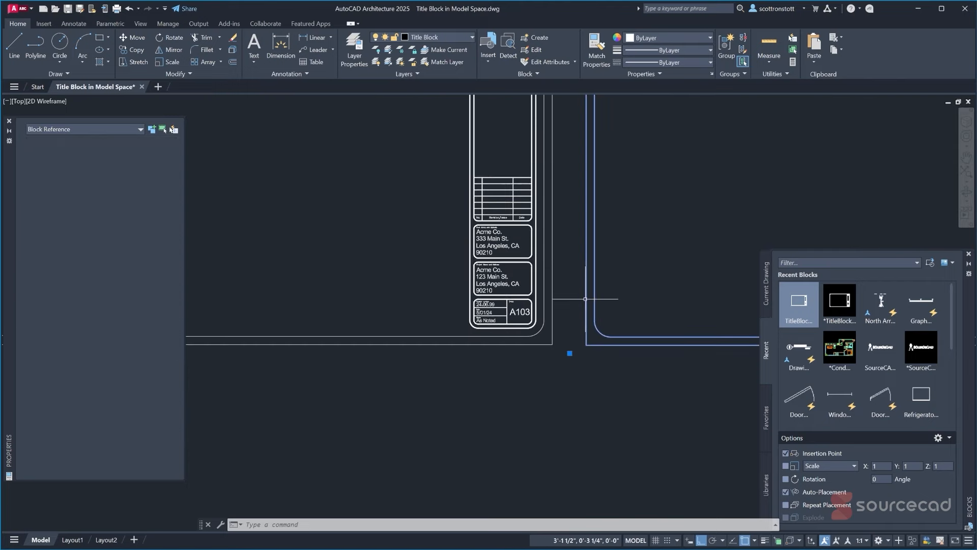
pyautogui.press('Delete')
pyautogui.scroll(2, 581, 298)
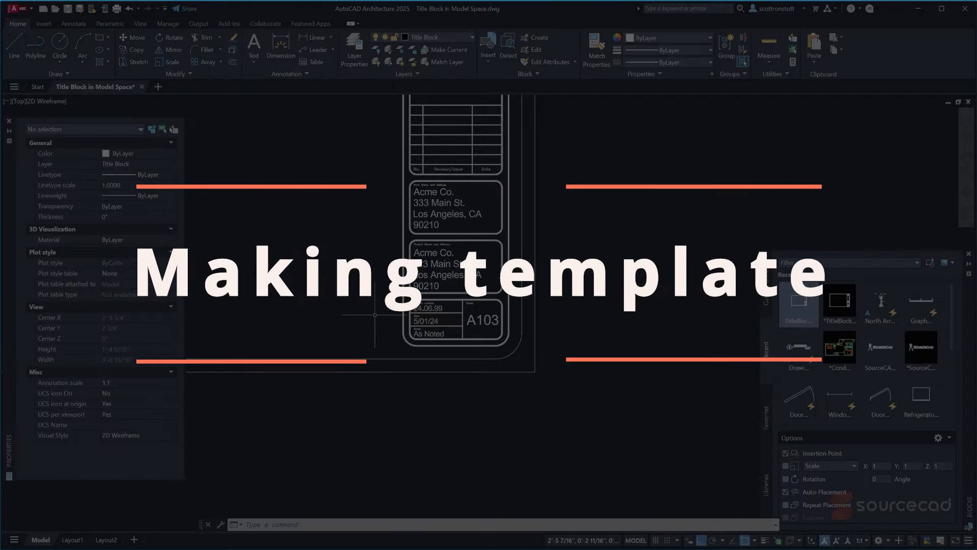
# View both Layout1 and Layout2, and delete Layout2
pyautogui.scroll(-4, 375, 314)
pyautogui.moveTo(313, 271); pyautogui.dragTo(484, 342, button='middle')
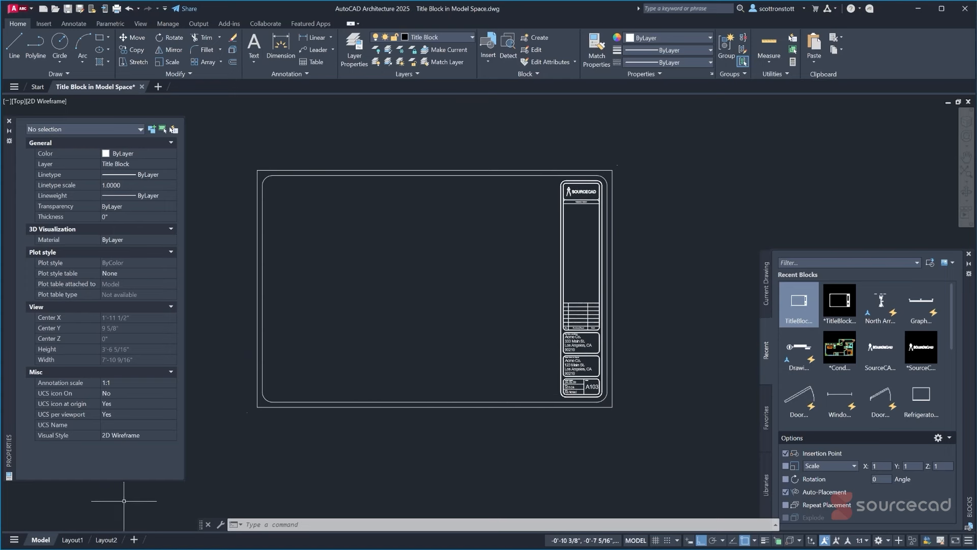
pyautogui.moveTo(72, 542)
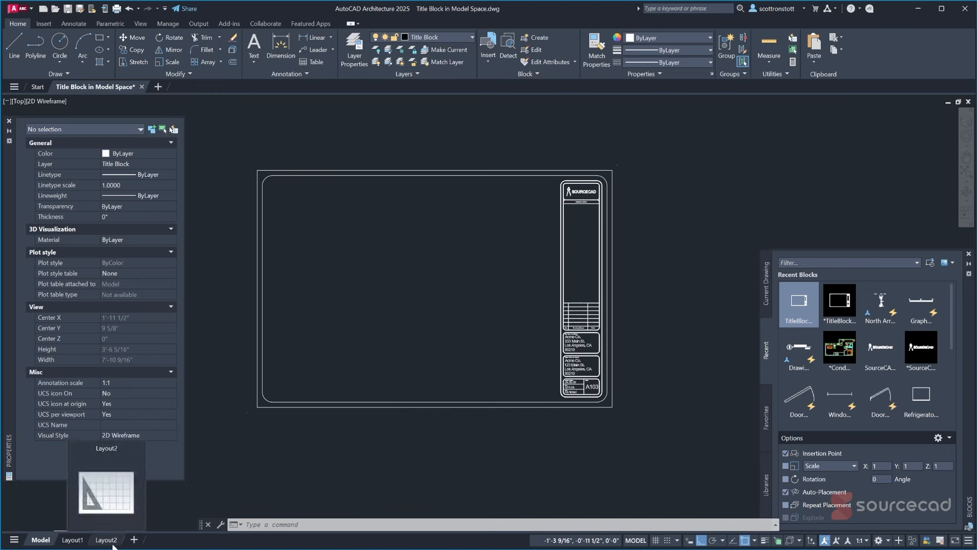
pyautogui.click(71, 543)
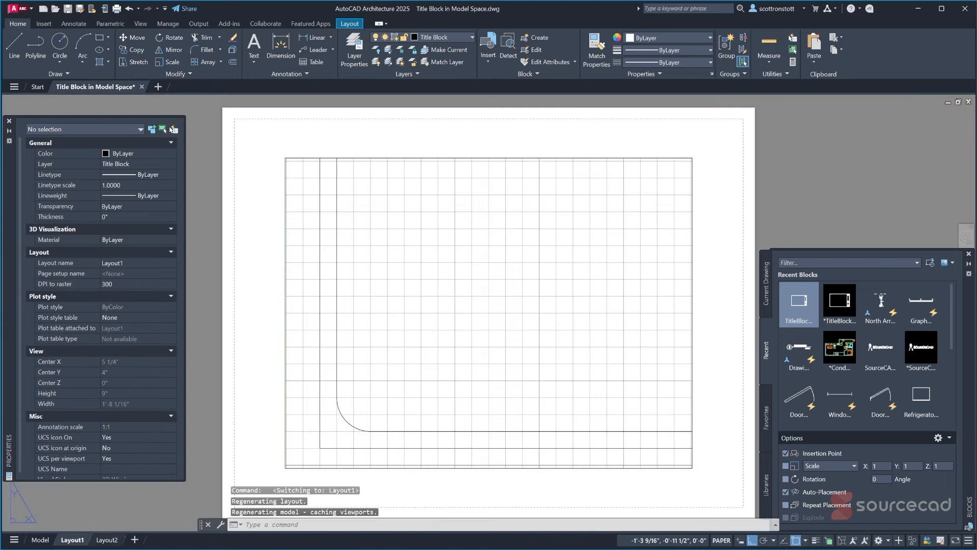
pyautogui.click(107, 541)
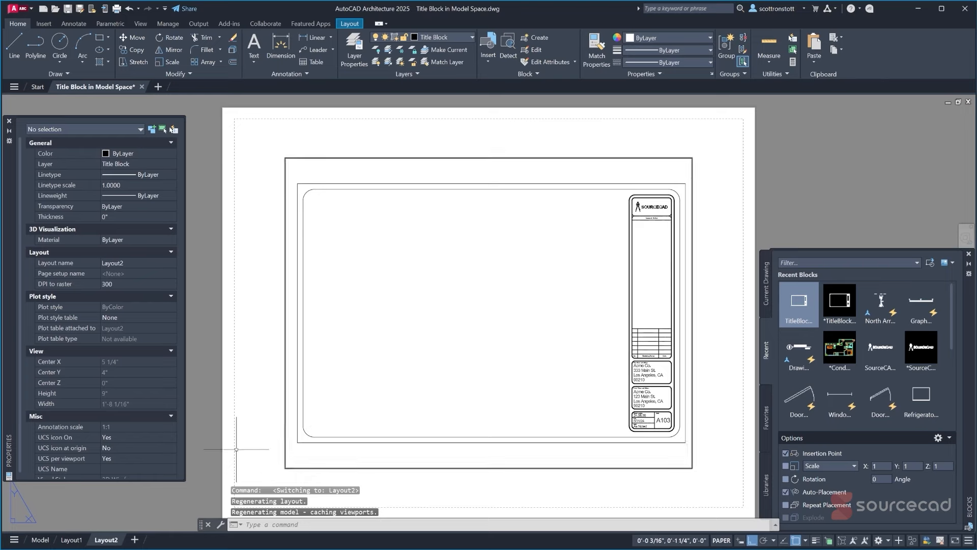
pyautogui.click(70, 541)
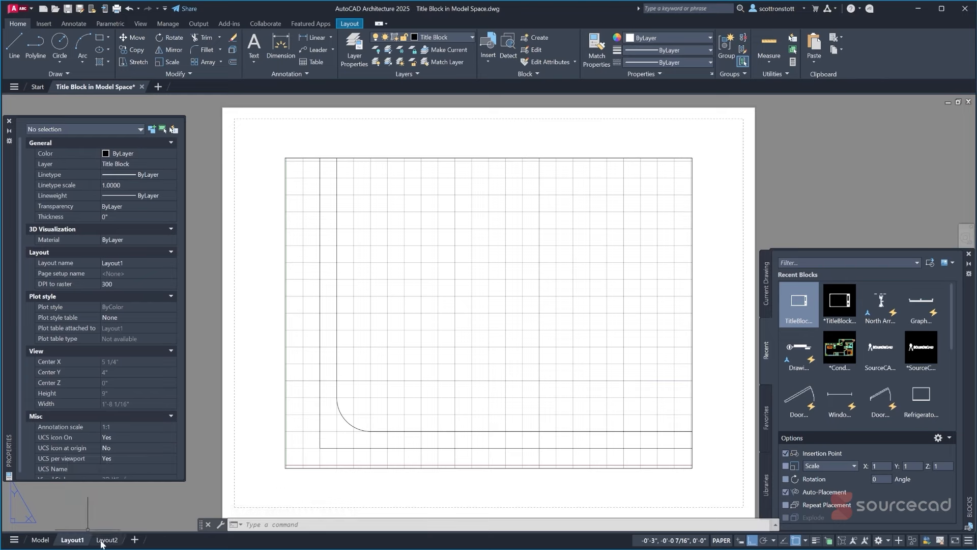
pyautogui.rightClick(104, 543)
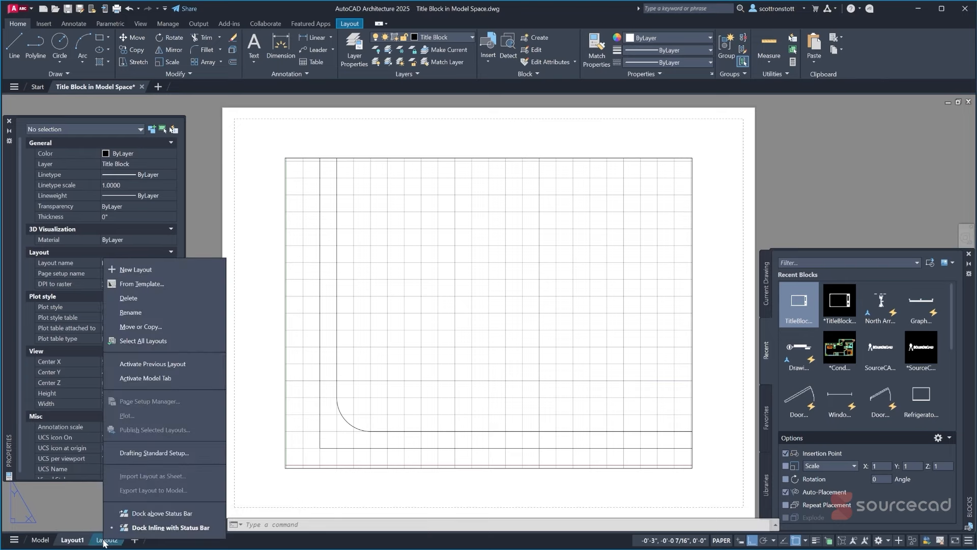
pyautogui.click(131, 297)
pyautogui.click(513, 322)
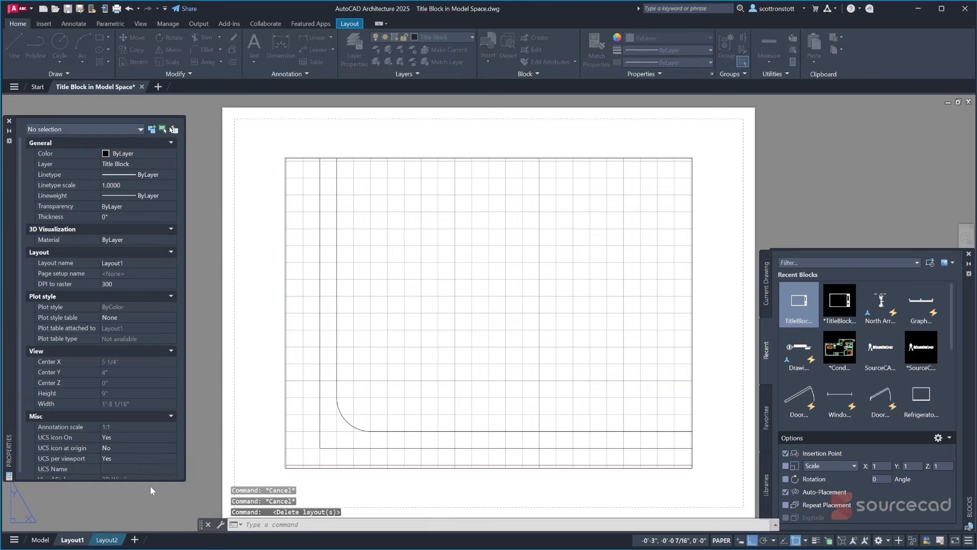
# Reset Layout1 by deleting it, and erase the viewport from the regenerated layout
pyautogui.rightClick(77, 540)
pyautogui.click(98, 299)
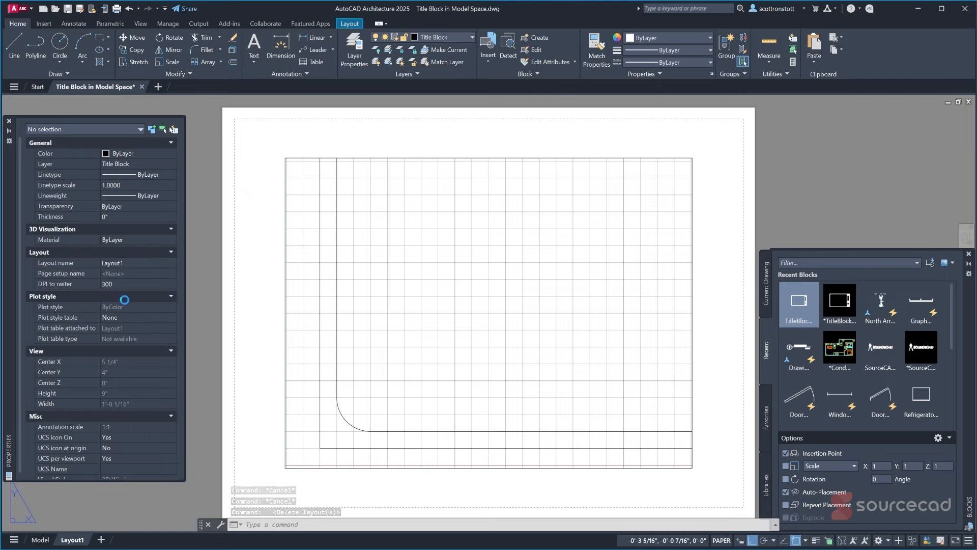
pyautogui.click(513, 322)
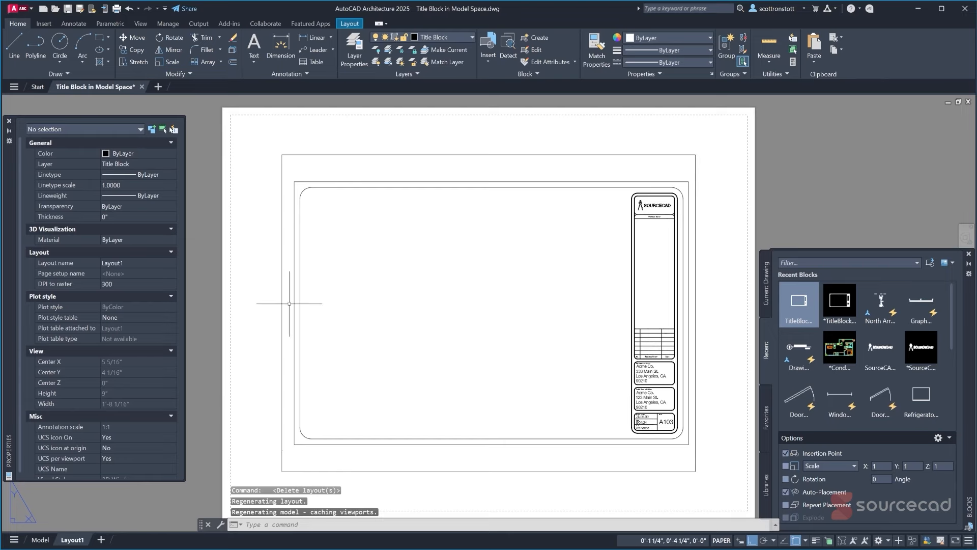
pyautogui.moveTo(282, 297)
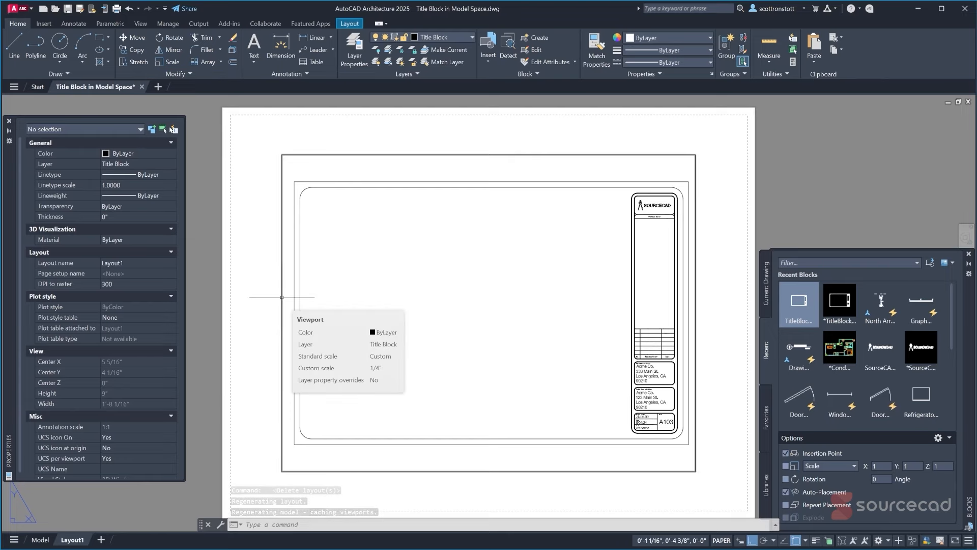
pyautogui.click(282, 297)
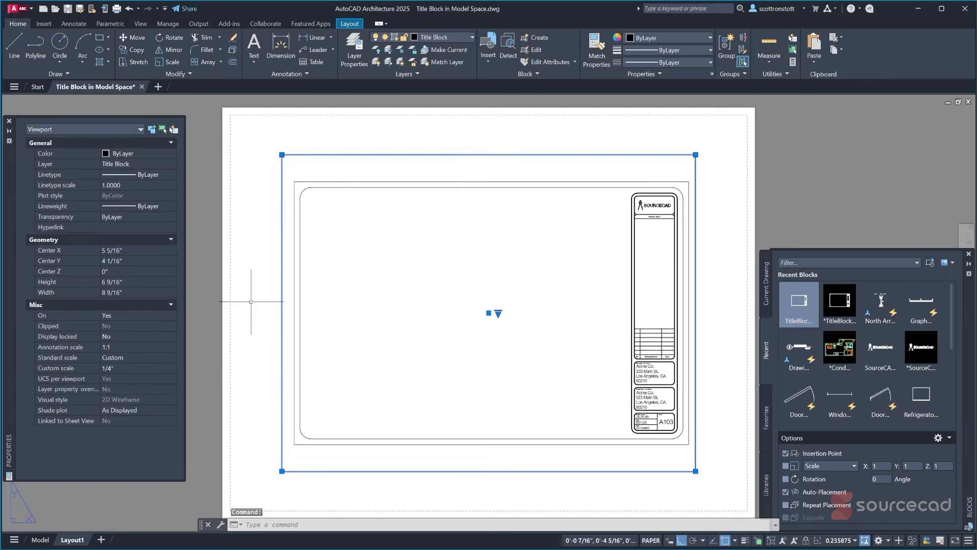
pyautogui.press('Delete')
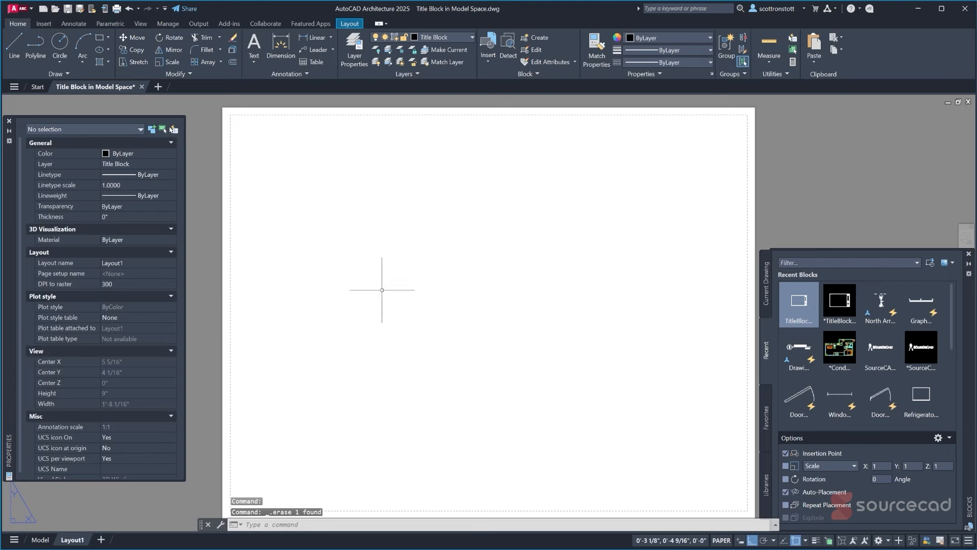
# Create a new page setup named Arch D Extended for Layout1, starting from the *Layout1* settings
pyautogui.rightClick(70, 542)
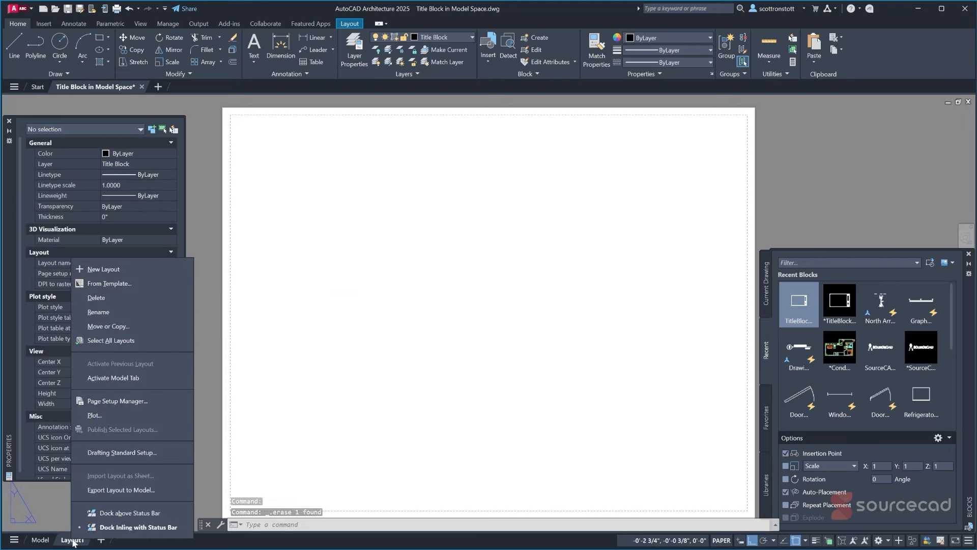
pyautogui.click(104, 401)
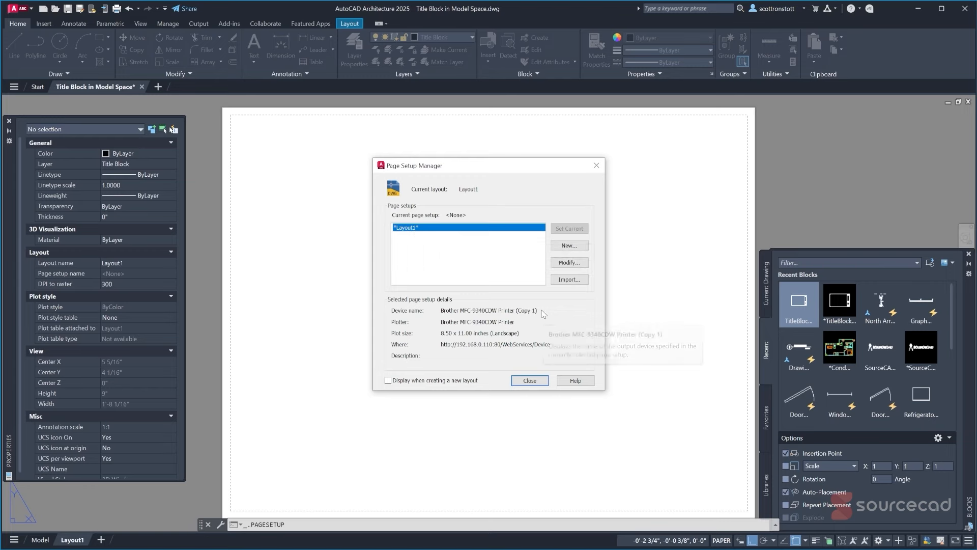
pyautogui.click(566, 246)
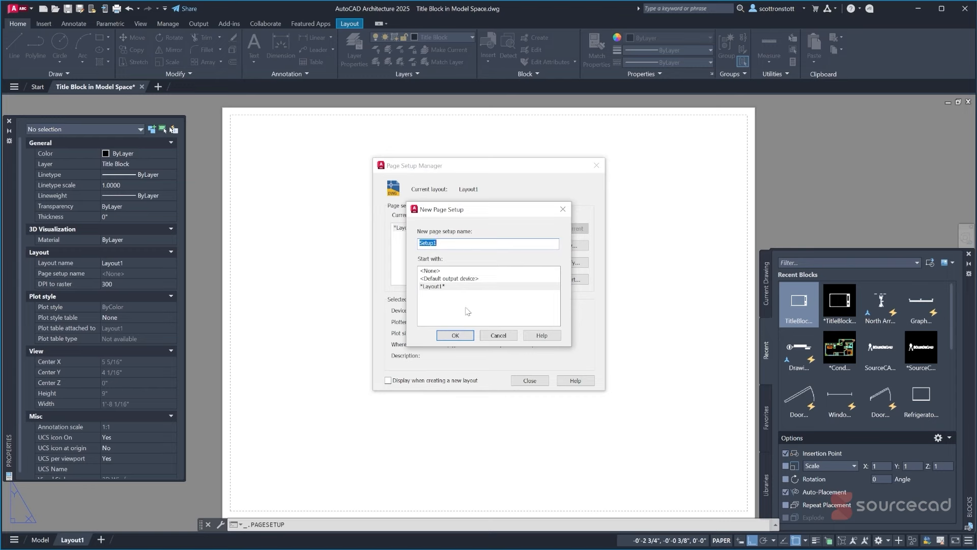
pyautogui.write('Arch D Extended')
pyautogui.click(464, 339)
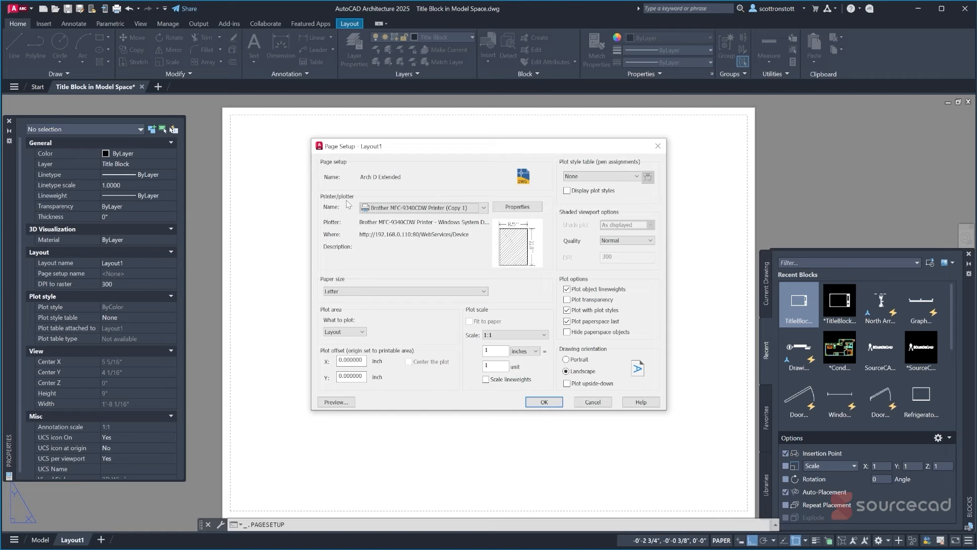
# Set the page setup's plotter to AutoCAD PDF (General Documentation).pc3 and its paper size to ARCH expand D (36.00 x 24.00 Inches)
pyautogui.click(422, 208)
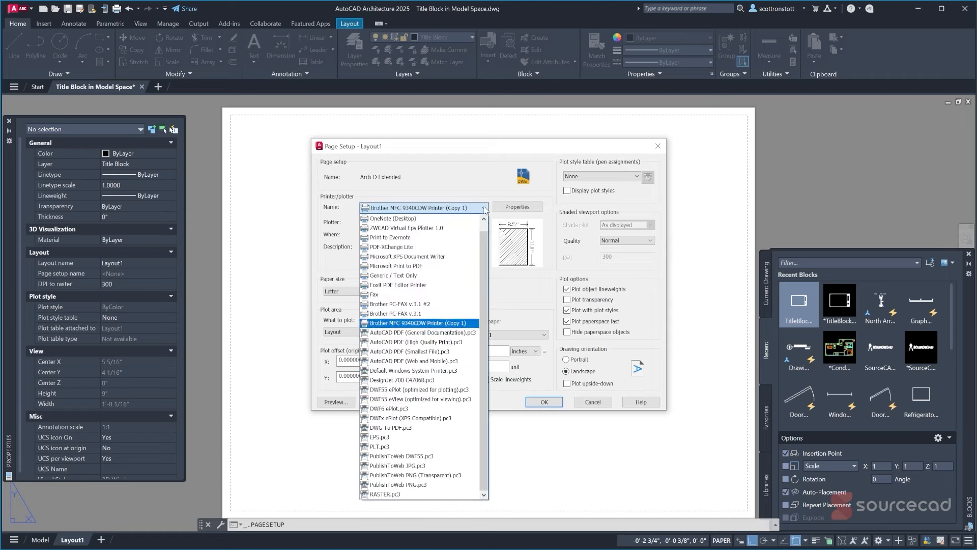
pyautogui.click(398, 333)
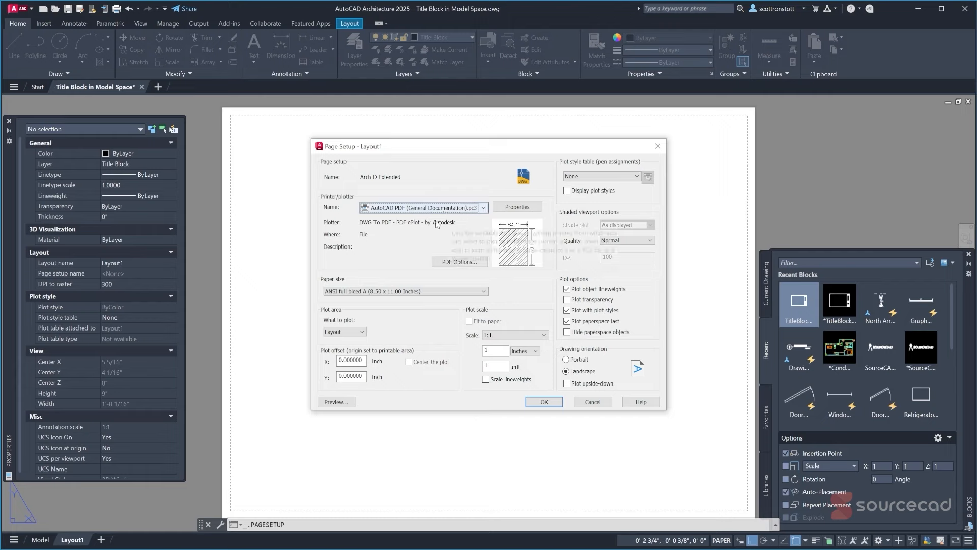
pyautogui.click(484, 291)
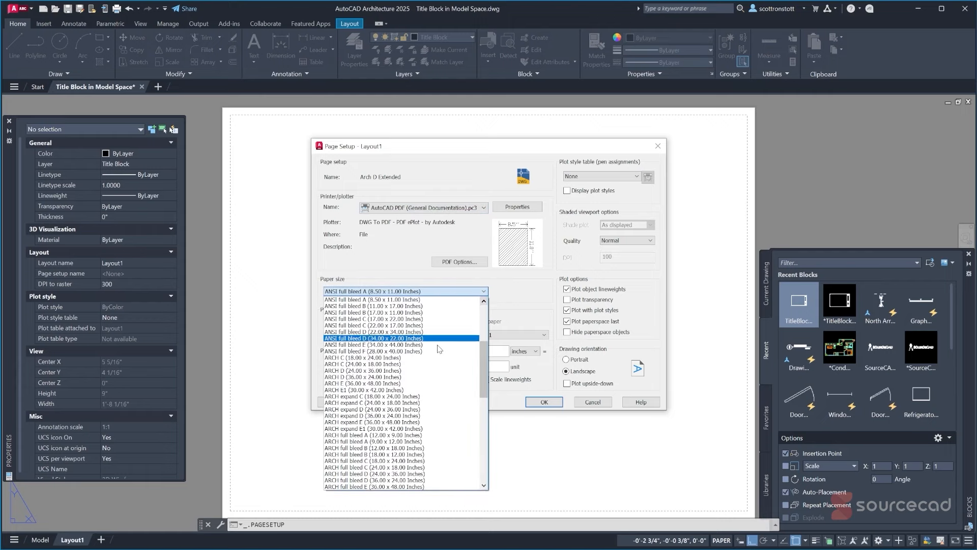
pyautogui.click(395, 416)
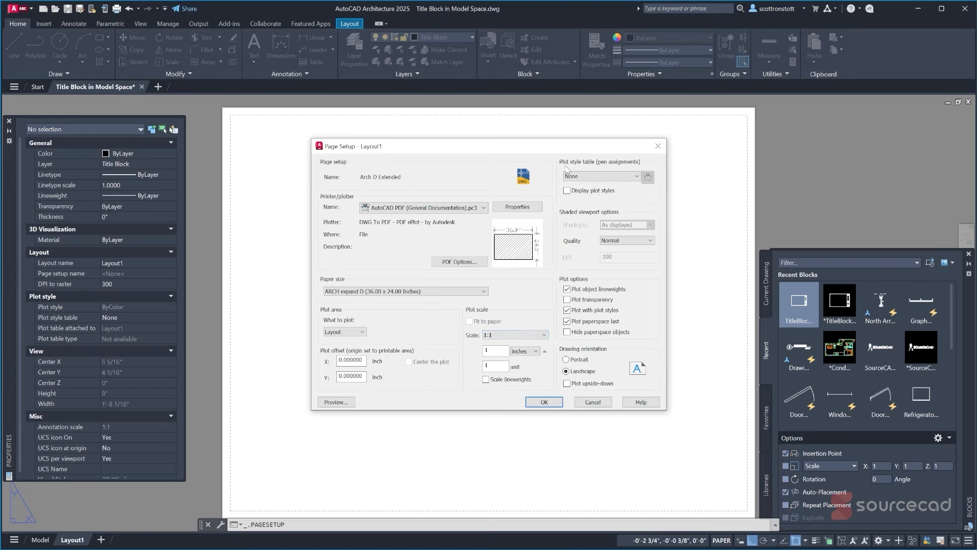
# Assign the AIA Standard.ctb plot style table to the page setup, turn on Display plot styles, and accept the setup
pyautogui.click(637, 176)
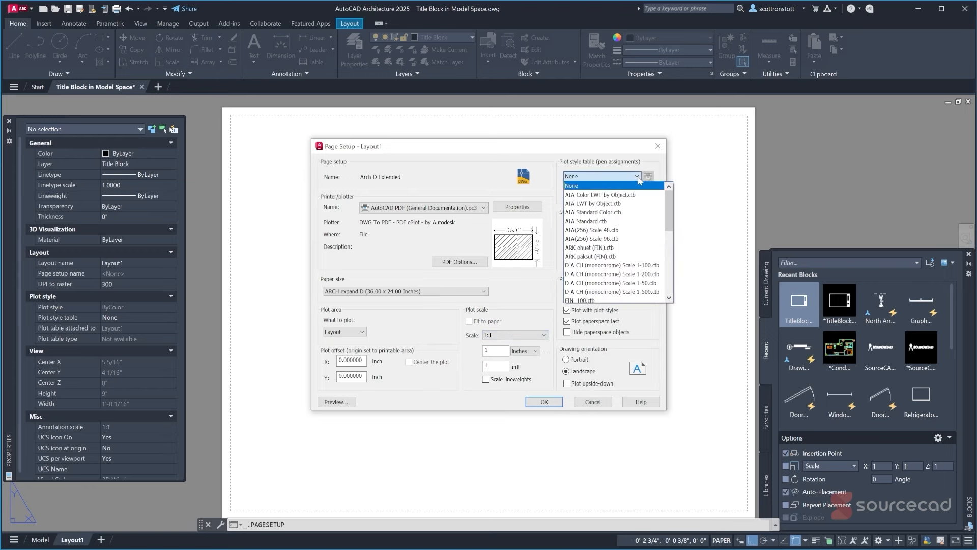
pyautogui.click(600, 222)
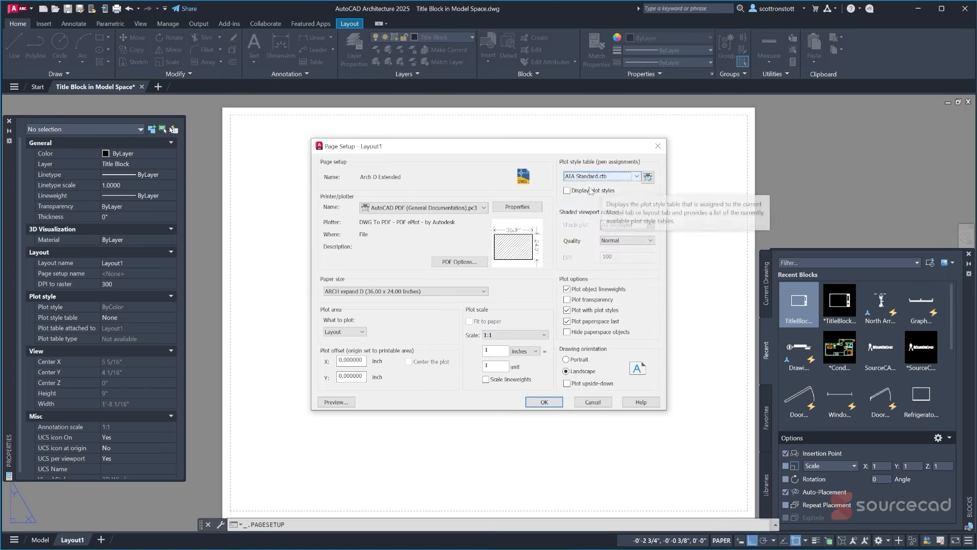
pyautogui.click(568, 196)
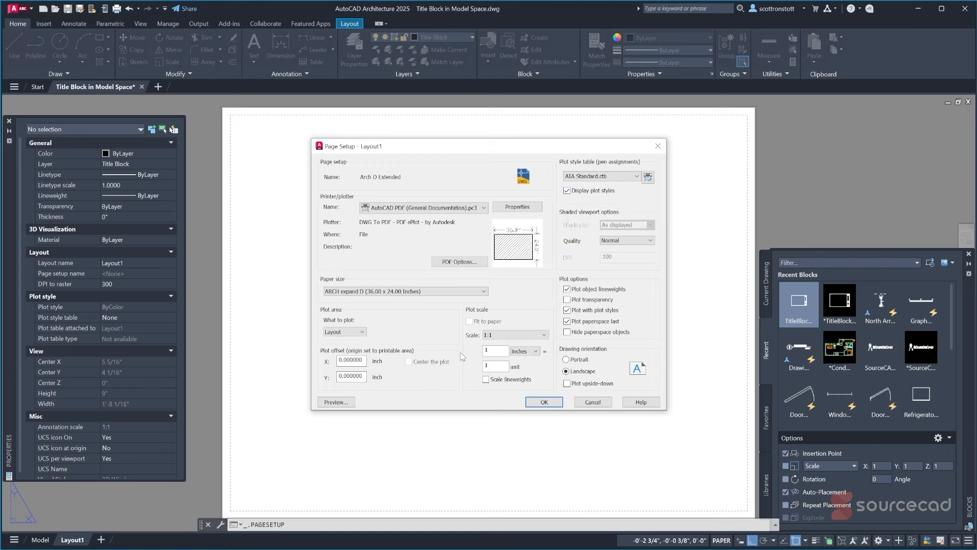
pyautogui.click(542, 402)
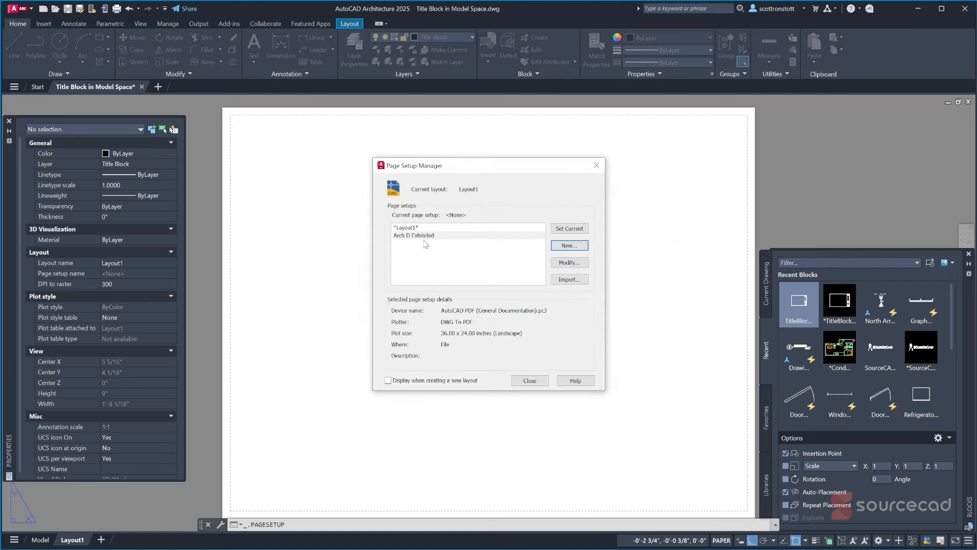
# Make the Arch D Extended page setup current for Layout1 and close the Page Setup Manager
pyautogui.click(543, 235)
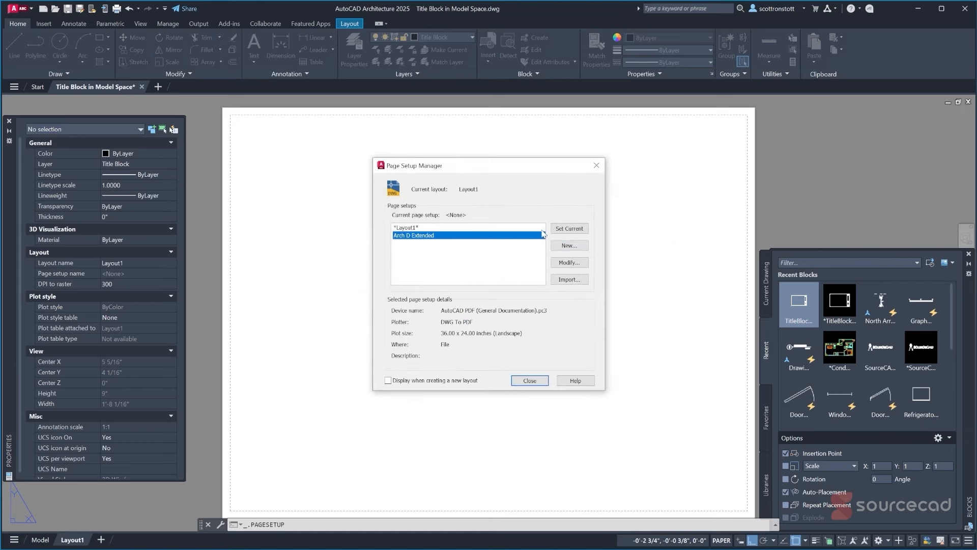
pyautogui.click(568, 229)
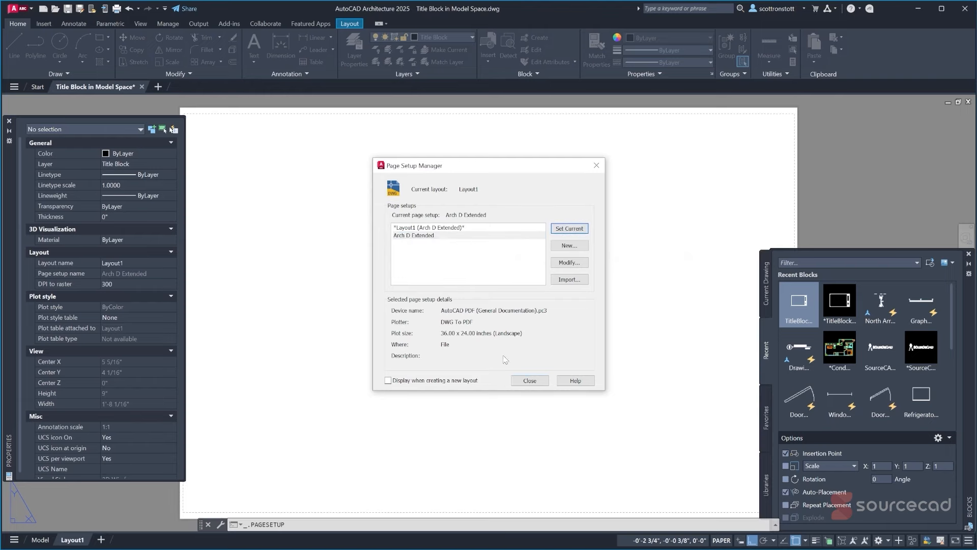
pyautogui.click(524, 381)
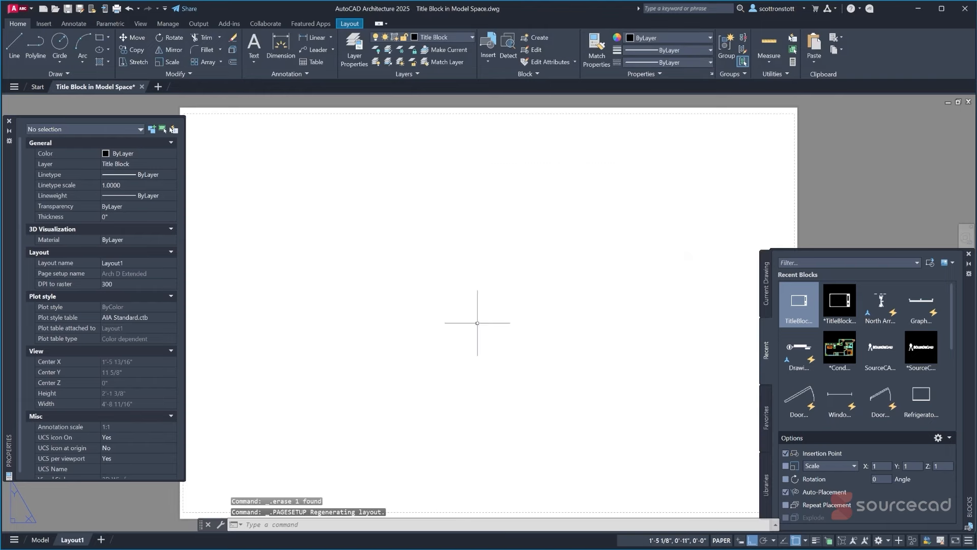
# Insert the TitleBlock-ArchD block from the recent blocks at the sheet's lower-left corner in Layout1, accepting its default attribute values
pyautogui.scroll(-1, 413, 319)
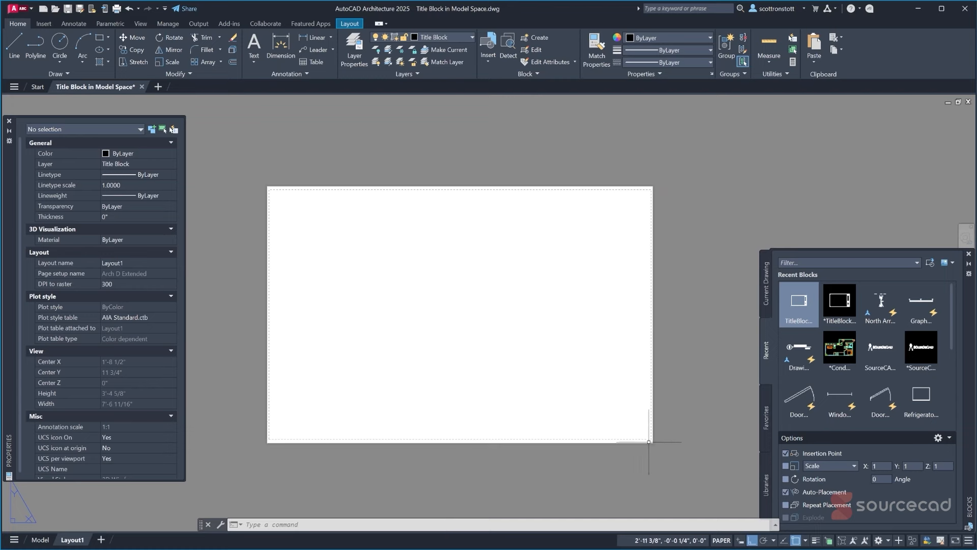
pyautogui.scroll(4, 642, 441)
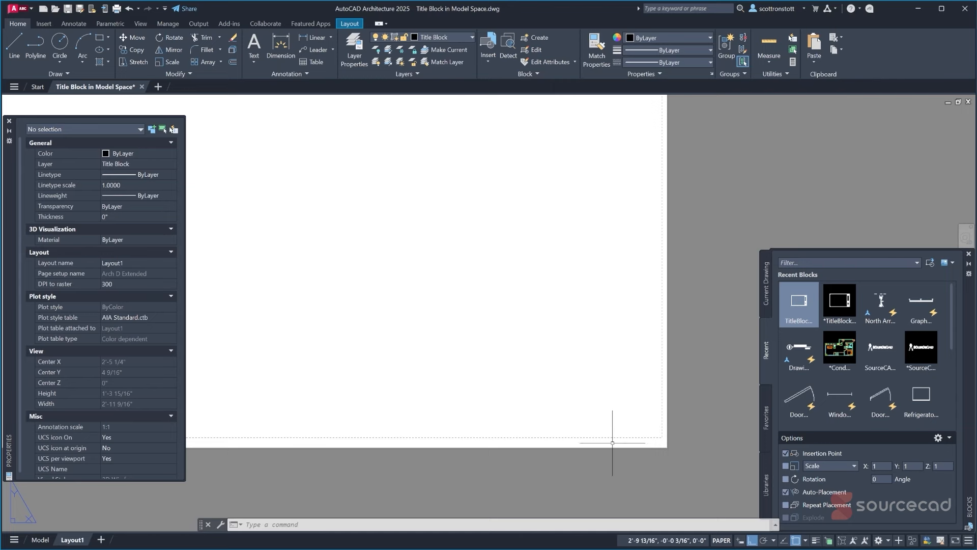
pyautogui.scroll(-1, 614, 441)
pyautogui.scroll(-1, 613, 442)
pyautogui.moveTo(392, 372); pyautogui.dragTo(446, 366, button='middle')
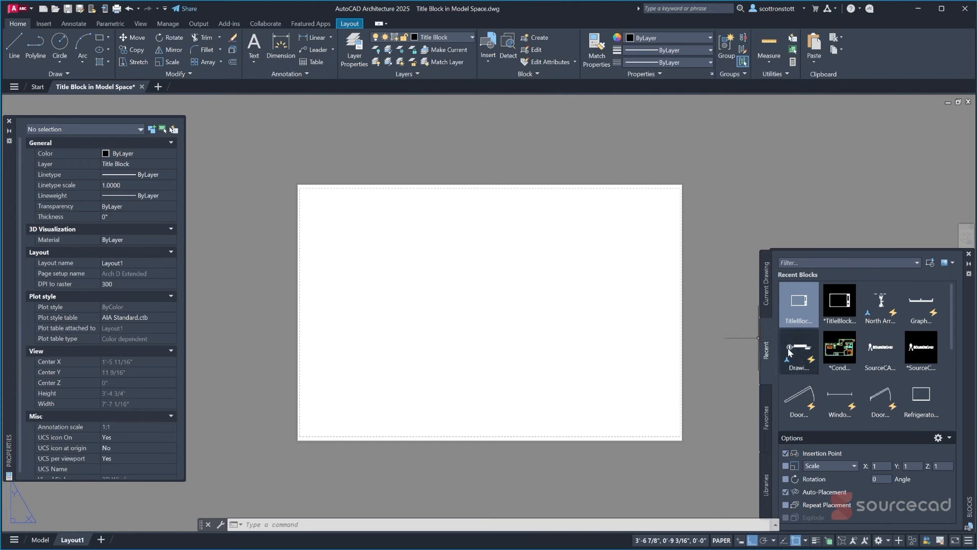
pyautogui.click(798, 312)
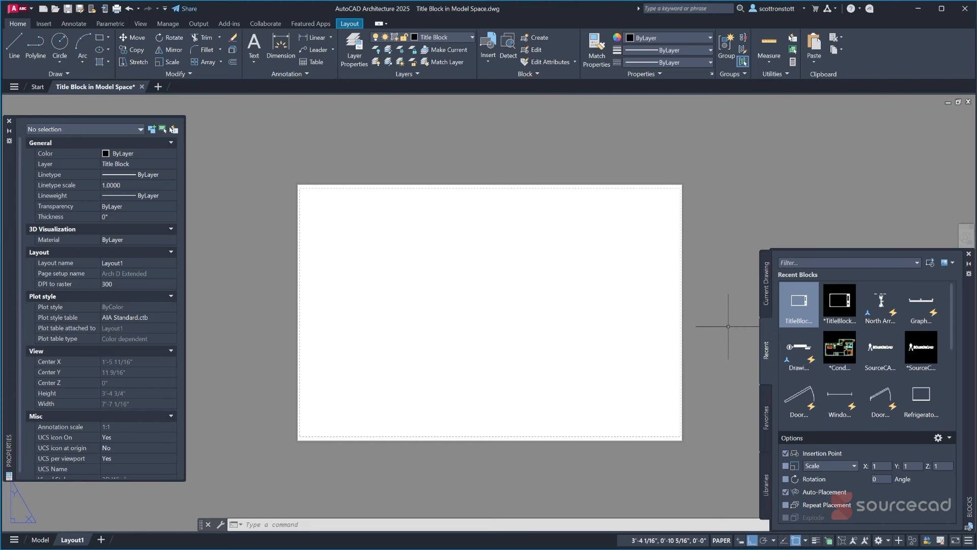
pyautogui.write('i')
pyautogui.press('Return')
pyautogui.rightClick(798, 304)
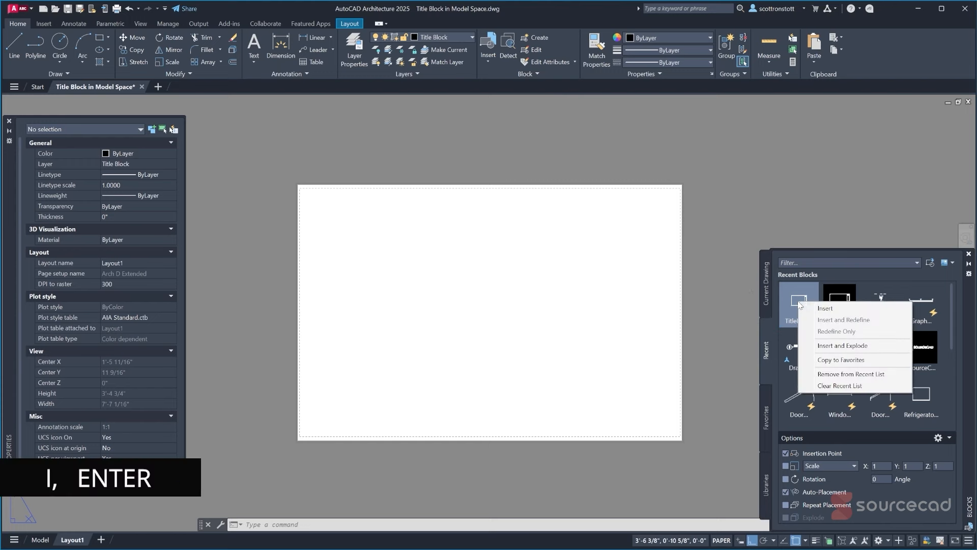
pyautogui.click(824, 309)
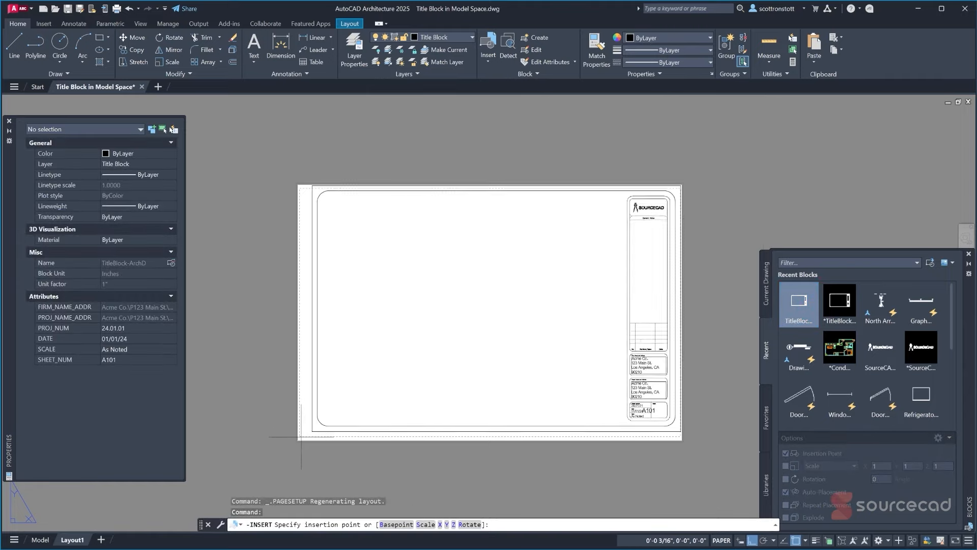
pyautogui.scroll(3, 297, 445)
pyautogui.scroll(4, 297, 444)
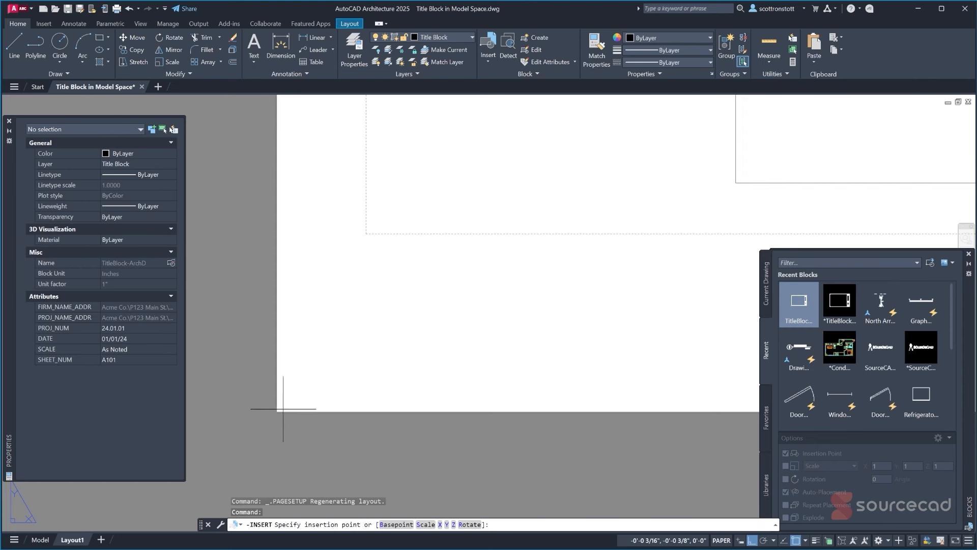
pyautogui.scroll(3, 279, 408)
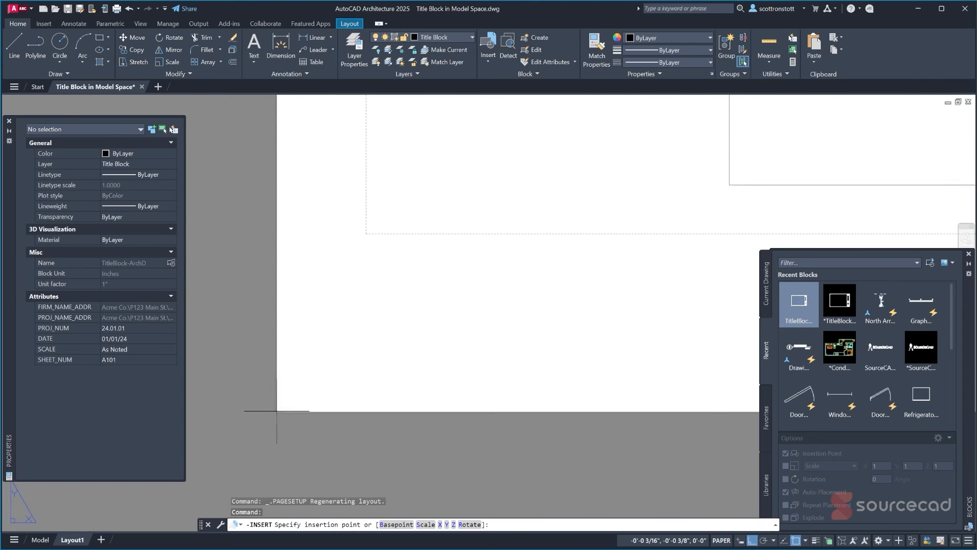
pyautogui.scroll(4, 311, 395)
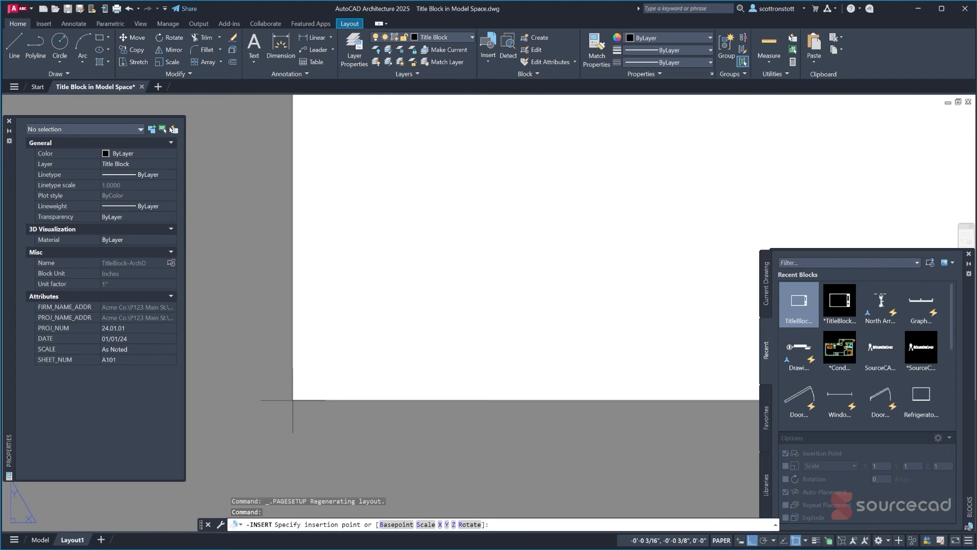
pyautogui.click(293, 401)
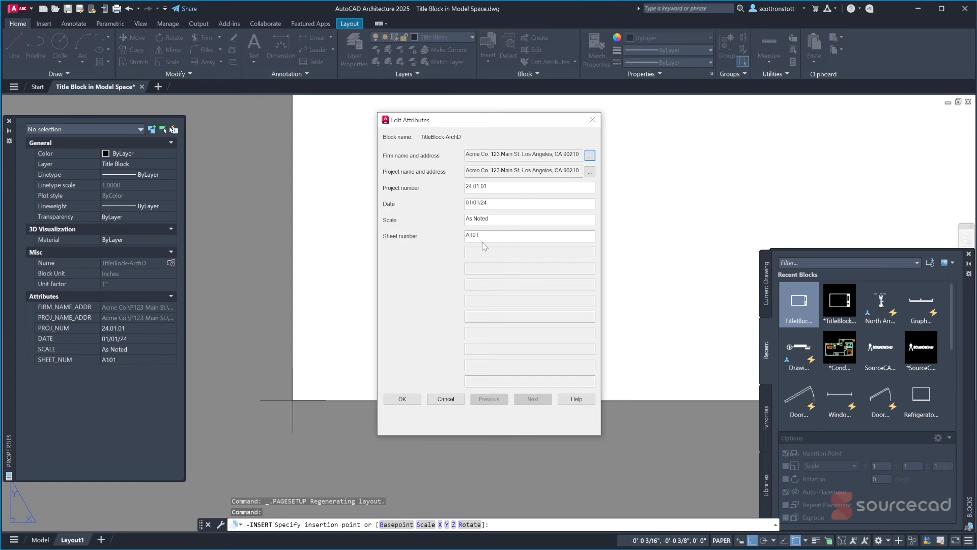
pyautogui.click(406, 399)
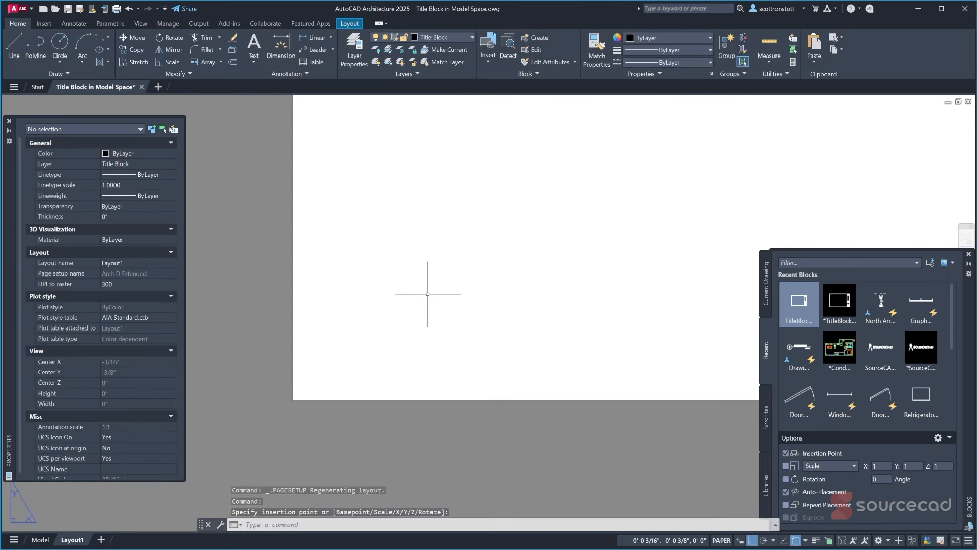
# Close the Blocks palette to clear the view of the title block on the layout sheet
pyautogui.middleClick(454, 285)
pyautogui.middleClick(454, 284)
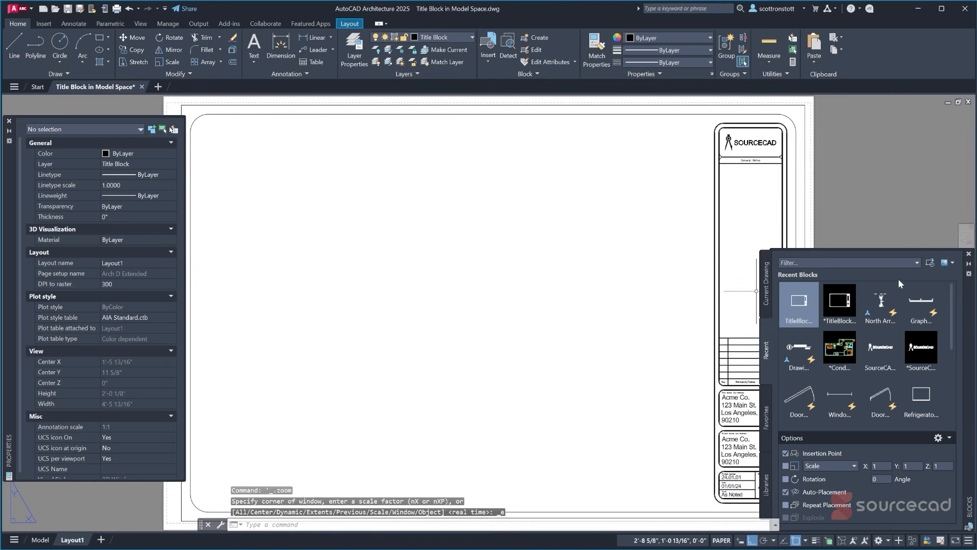
pyautogui.click(969, 254)
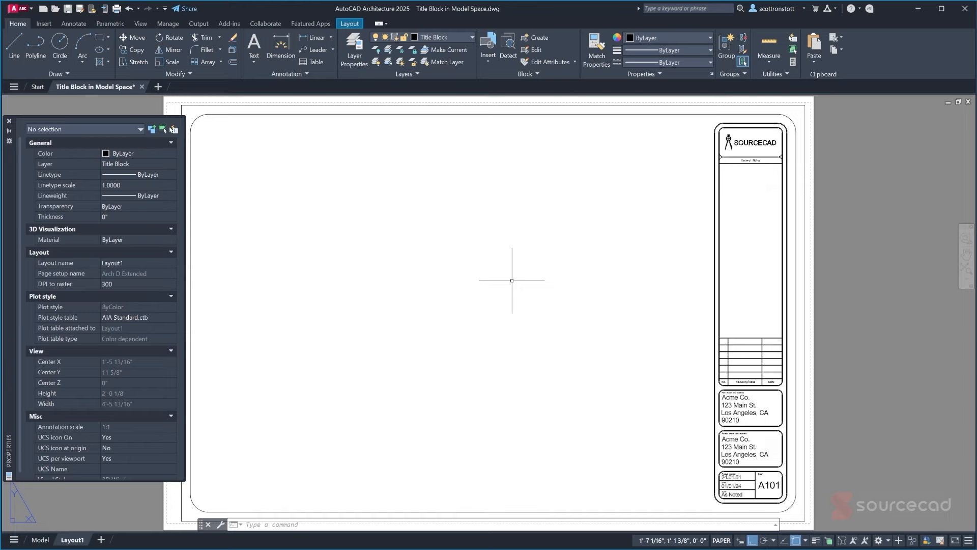
pyautogui.moveTo(512, 280); pyautogui.dragTo(611, 260, button='middle')
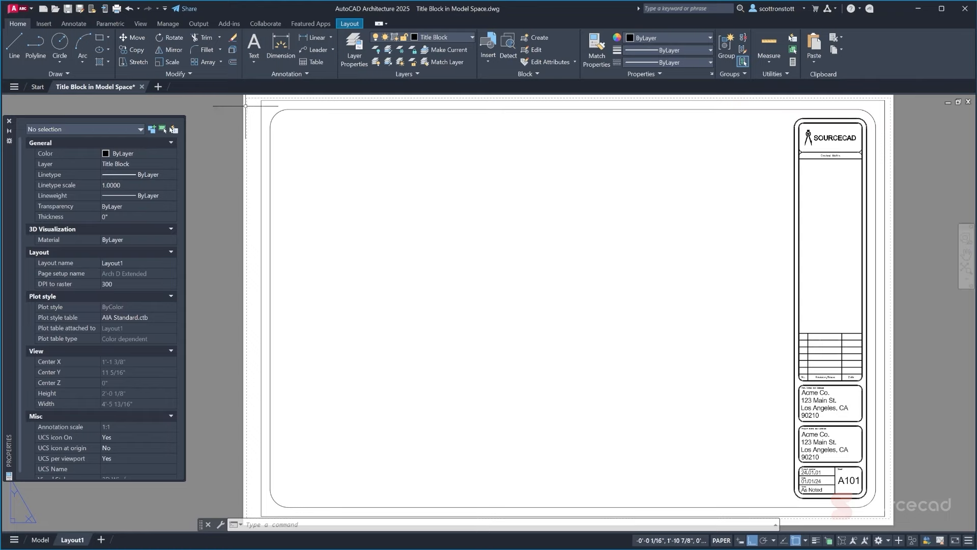
pyautogui.moveTo(390, 384)
pyautogui.mouseDown(button='middle')
pyautogui.moveTo(406, 344)
pyautogui.moveTo(380, 389)
pyautogui.mouseUp(button='middle')
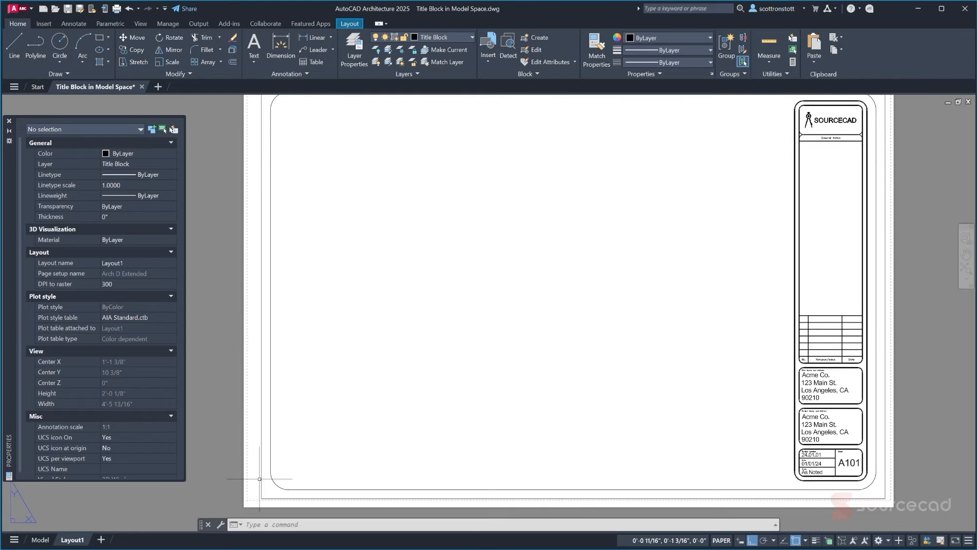
# Move the title block horizontally to X position 5 3/16" by its insertion grip, return it to the sheet's lower-left corner, and deselect it
pyautogui.click(271, 459)
pyautogui.scroll(-3, 370, 420)
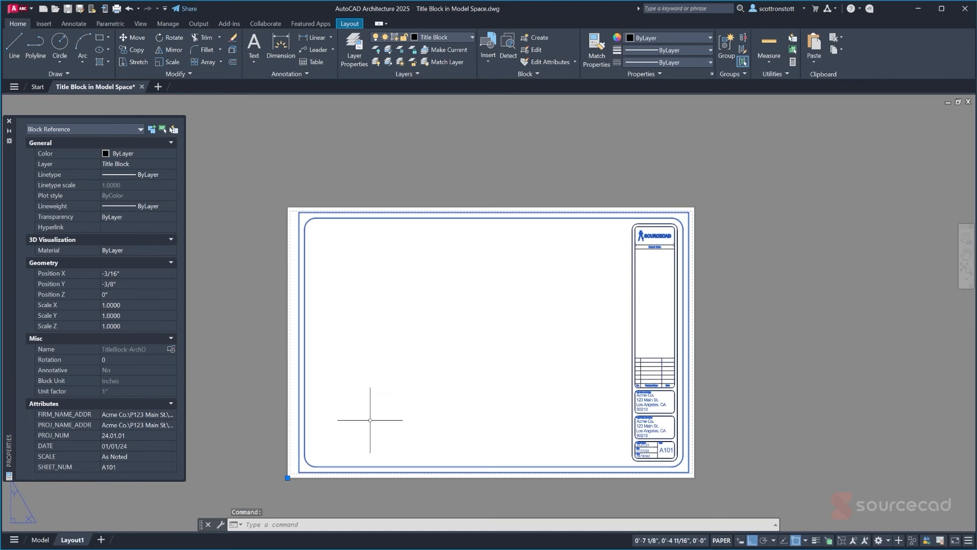
pyautogui.click(288, 478)
pyautogui.click(348, 478)
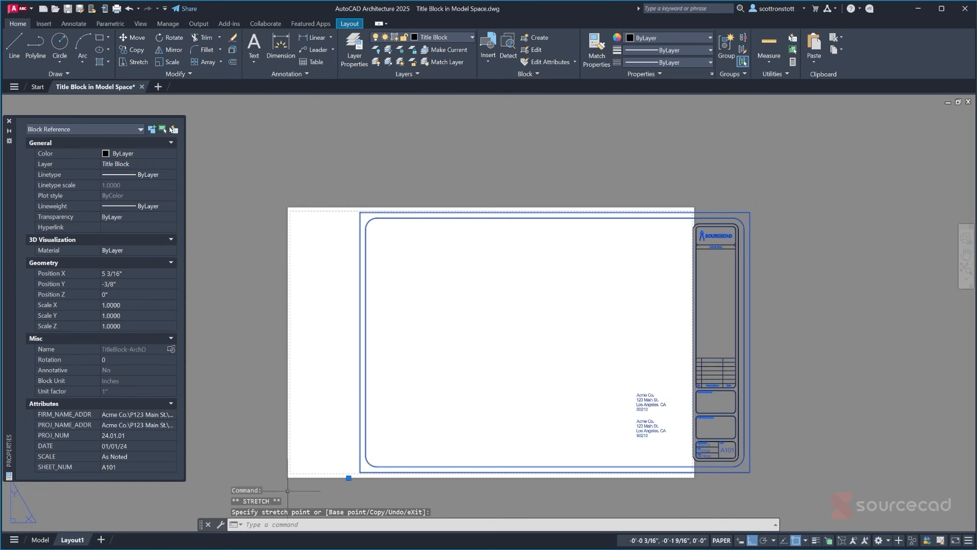
pyautogui.click(348, 478)
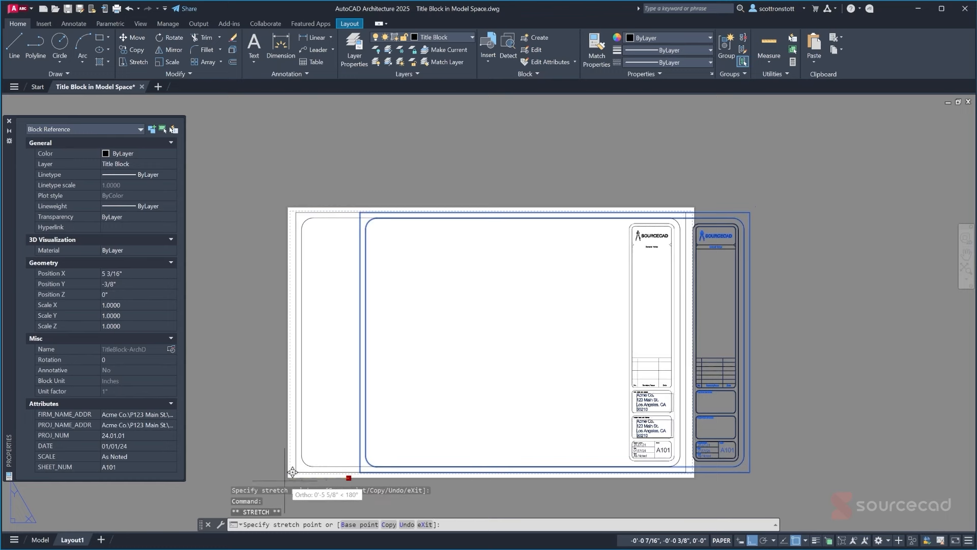
pyautogui.scroll(6, 292, 472)
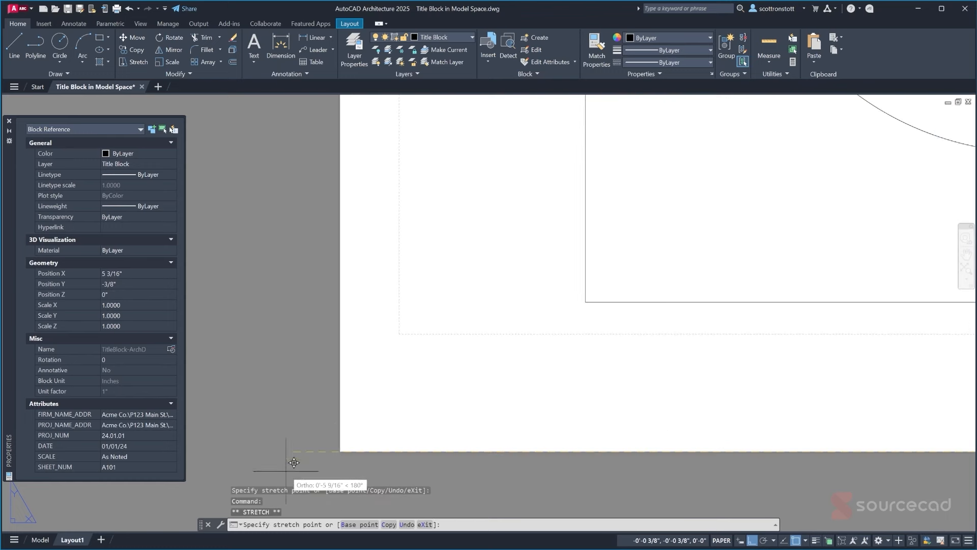
pyautogui.click(348, 443)
pyautogui.scroll(-3, 413, 428)
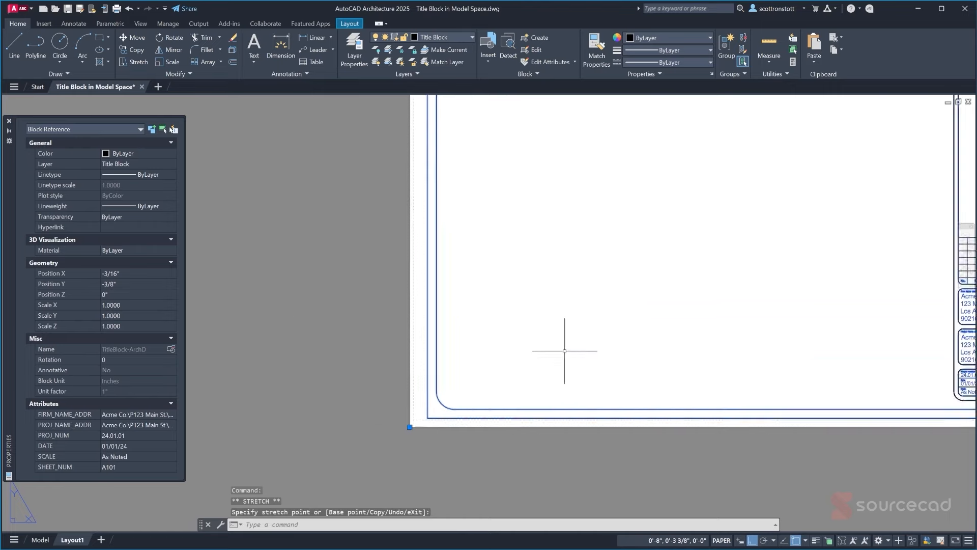
pyautogui.scroll(-4, 564, 351)
pyautogui.scroll(3, 499, 342)
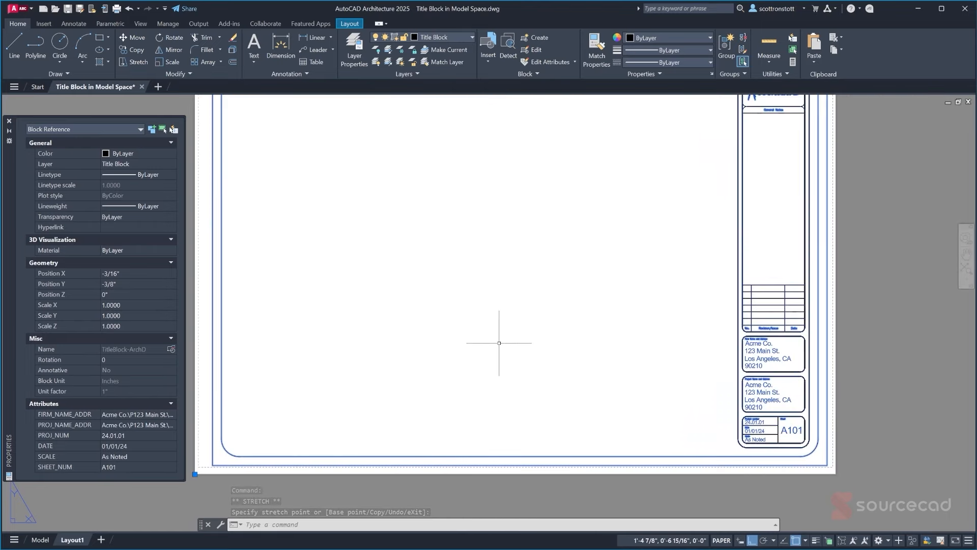
pyautogui.press('Escape')
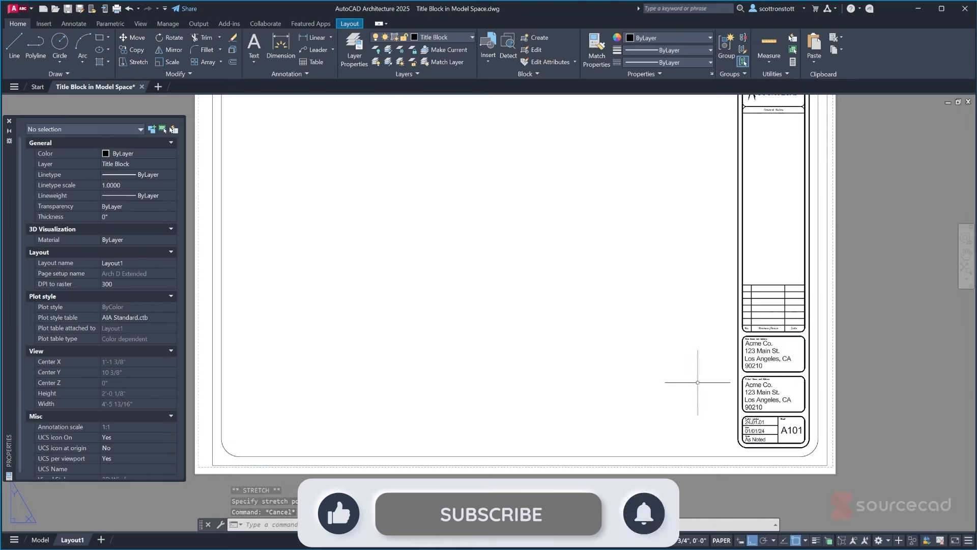
# Review the title block's attribute values with the ATTEDIT command, leaving them unmodified
pyautogui.click(738, 363)
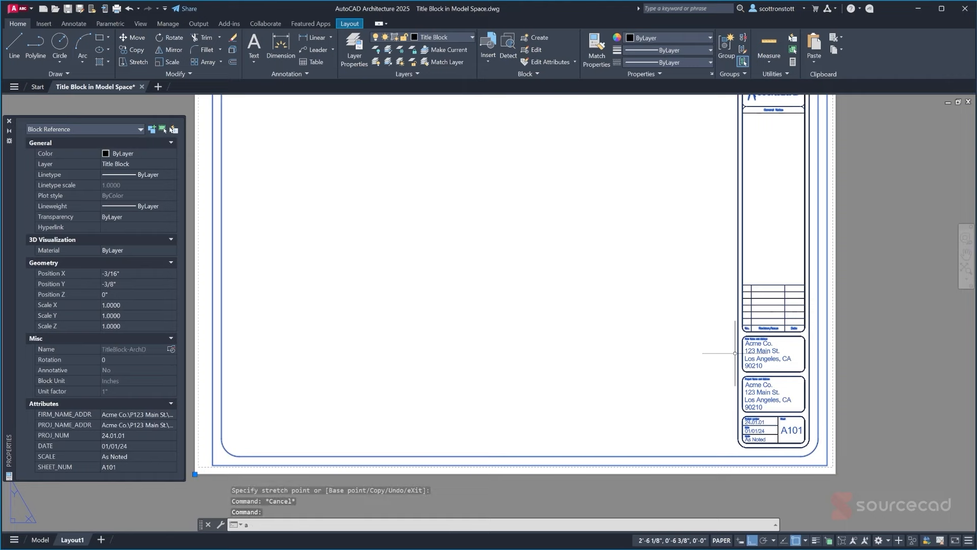
pyautogui.write('ate')
pyautogui.press('Return')
pyautogui.click(731, 333)
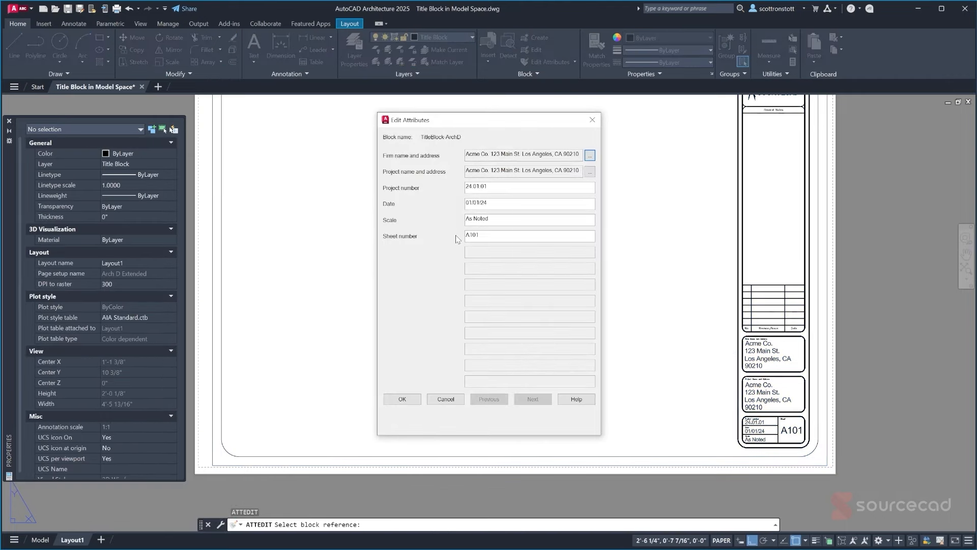
pyautogui.click(445, 402)
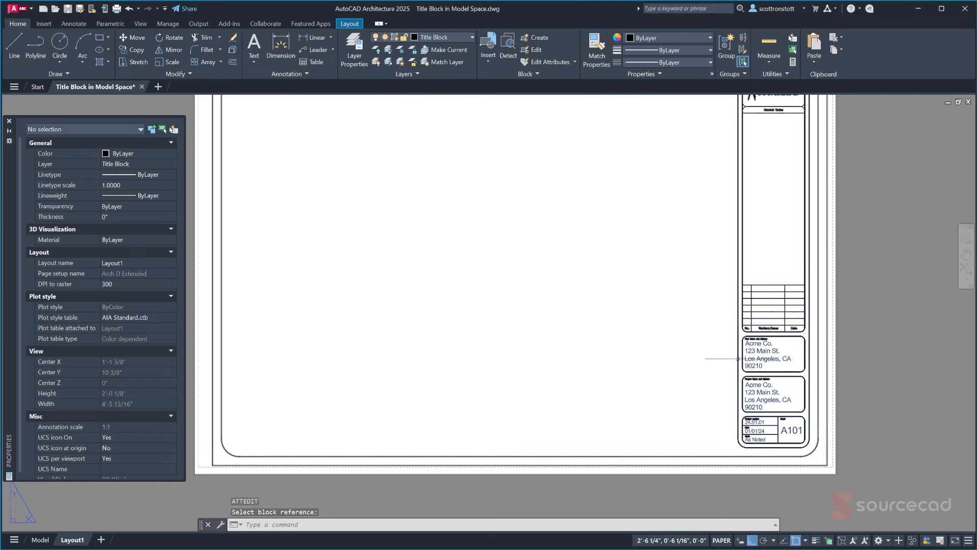
# Examine the title block's attribute values, text options and properties in the Enhanced Attribute Editor, then leave it without changes
pyautogui.doubleClick(738, 357)
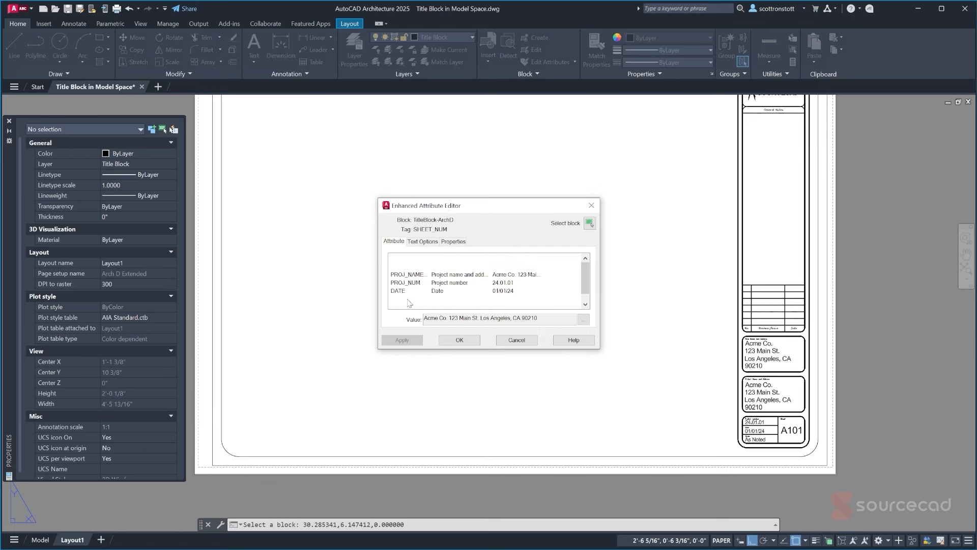
pyautogui.click(425, 306)
pyautogui.click(424, 242)
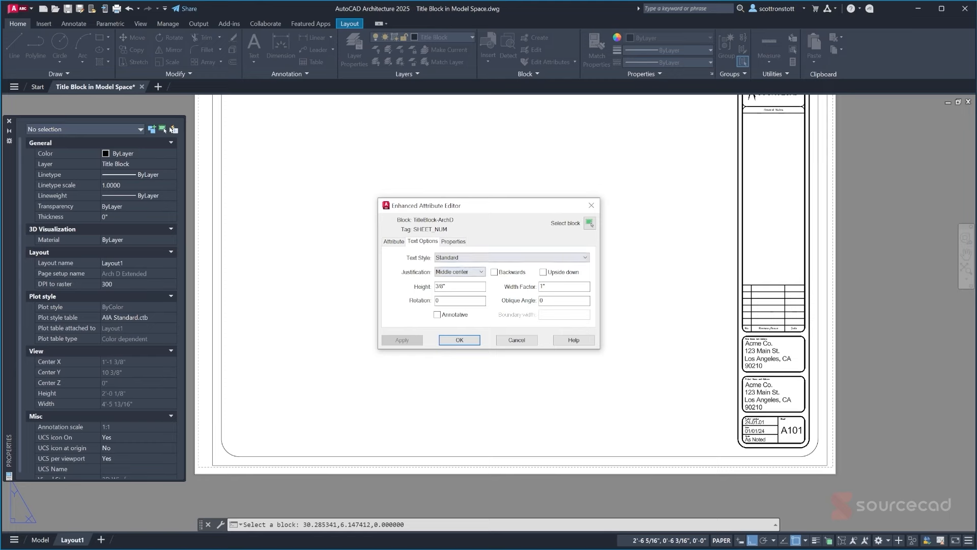
pyautogui.click(457, 244)
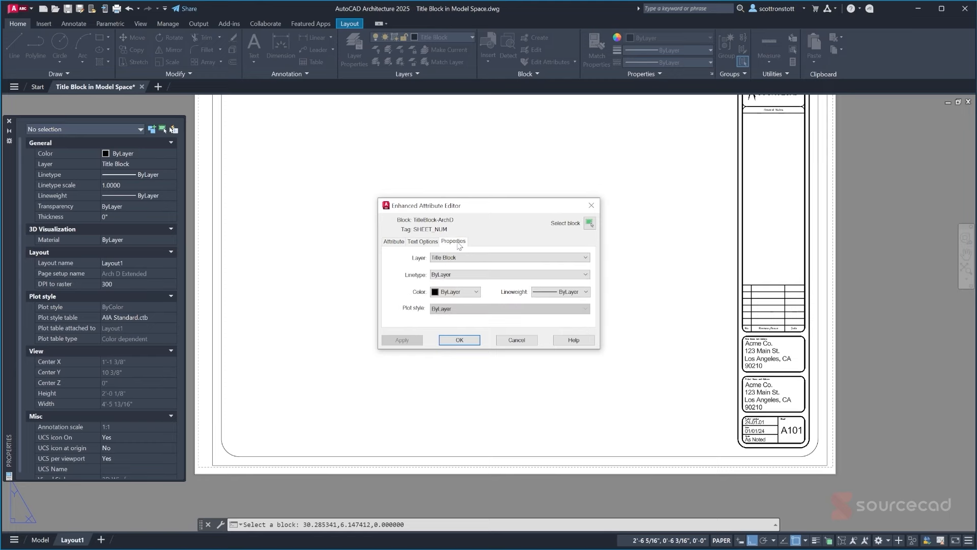
pyautogui.click(395, 241)
pyautogui.click(518, 341)
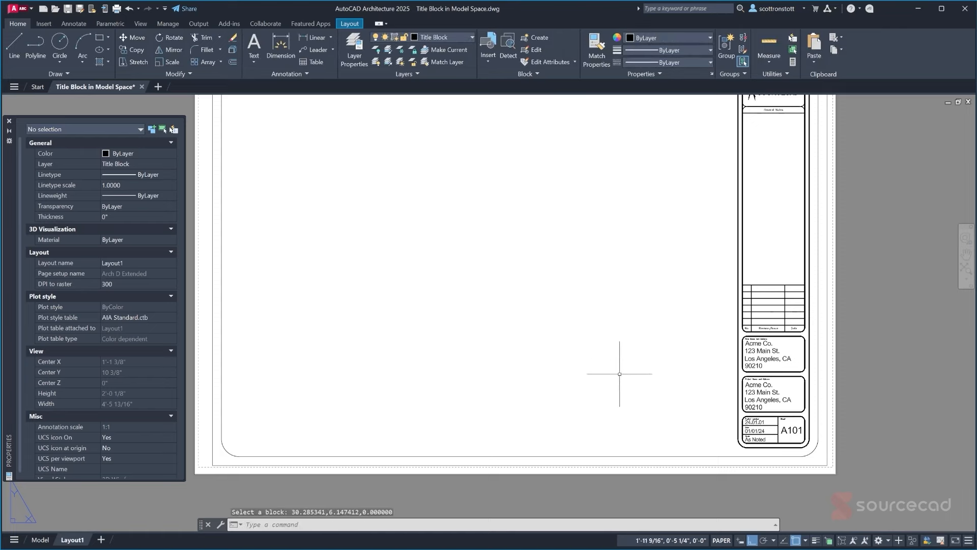
pyautogui.scroll(-1, 591, 393)
pyautogui.scroll(1, 565, 364)
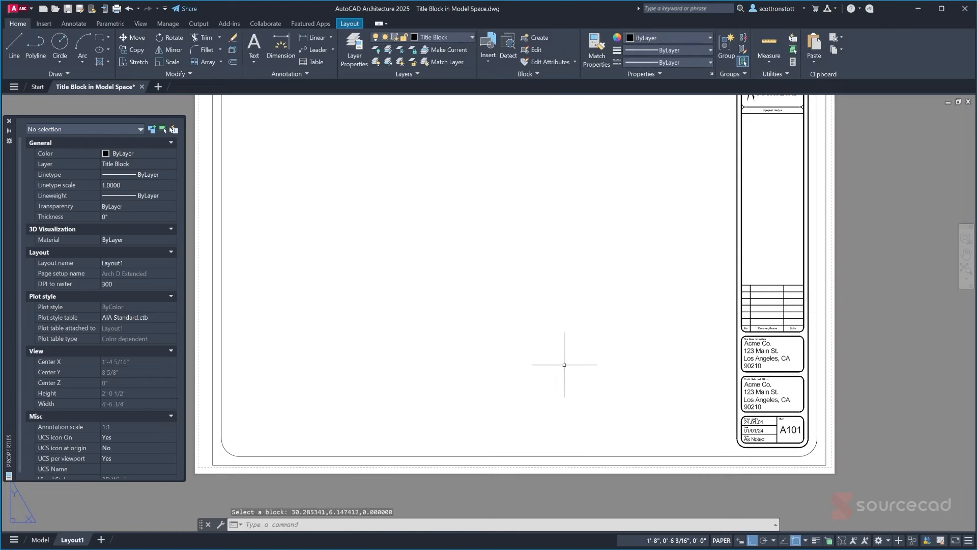
pyautogui.moveTo(472, 301); pyautogui.dragTo(484, 342, button='middle')
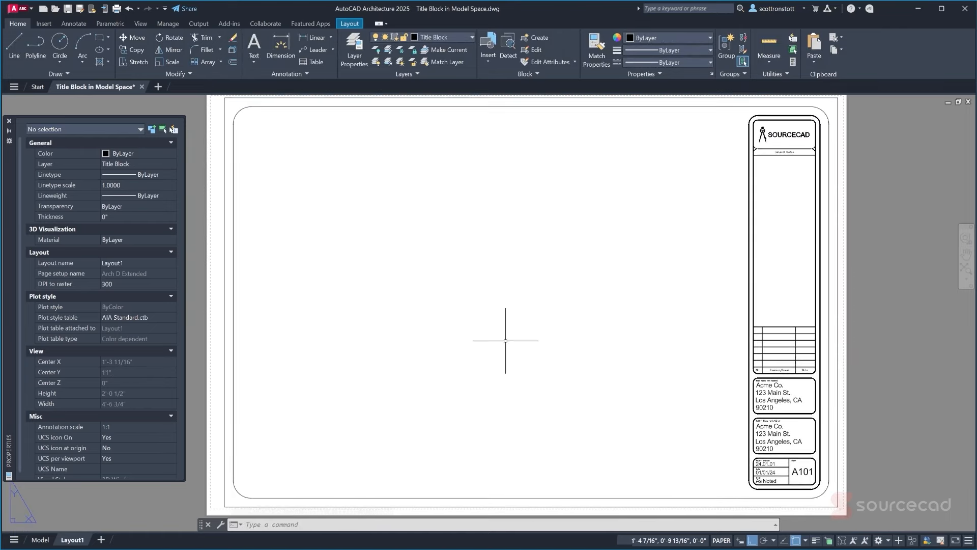
# Widen the Layer Properties Manager and its columns, and create a layer named Viewport as the current layer
pyautogui.click(450, 40)
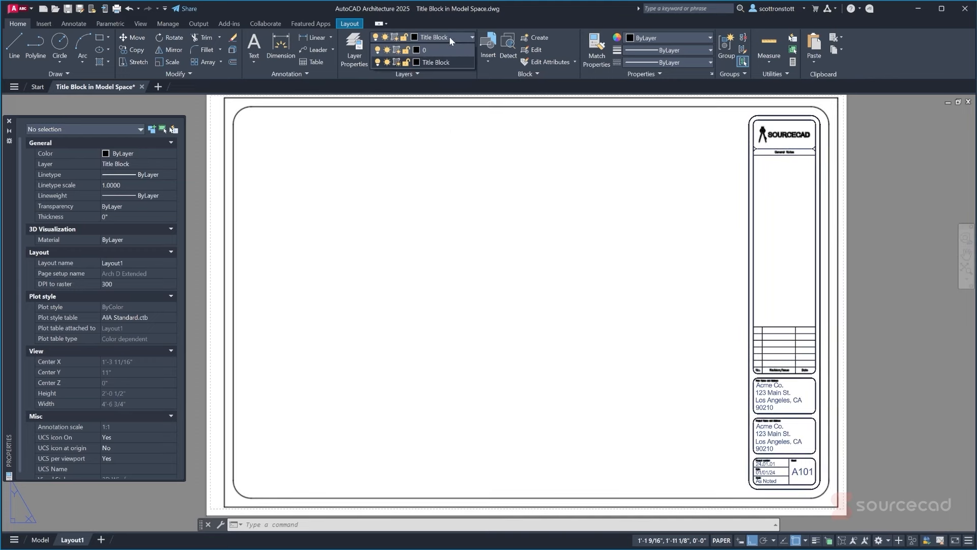
pyautogui.click(449, 37)
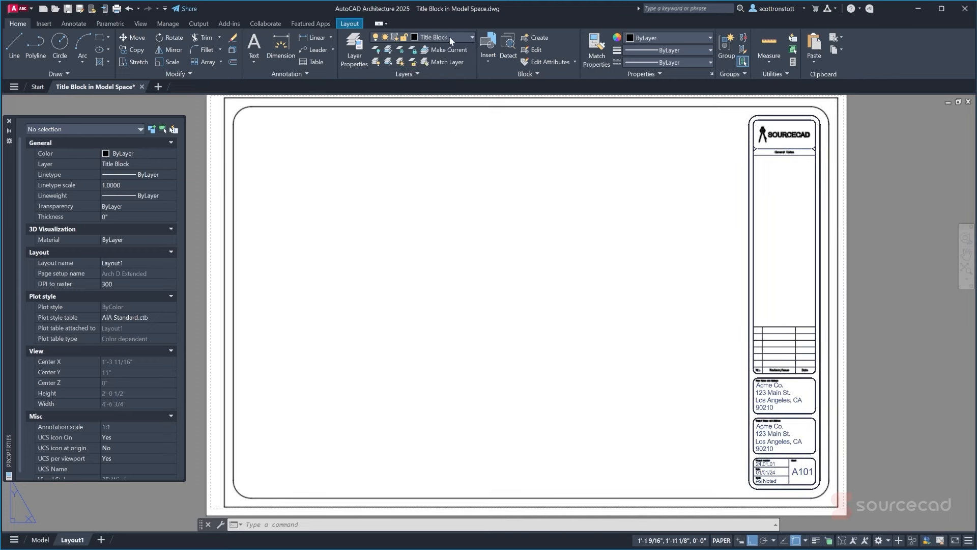
pyautogui.click(349, 54)
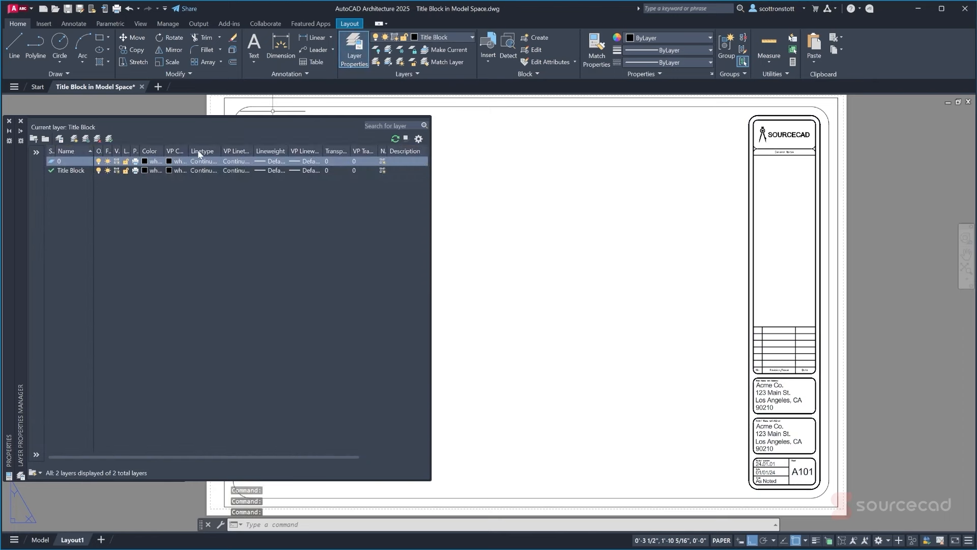
pyautogui.rightClick(199, 154)
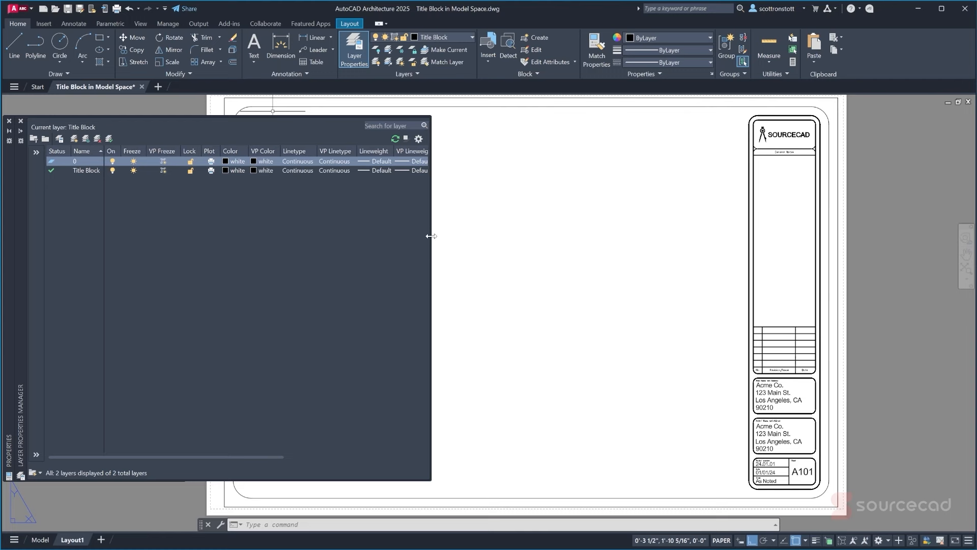
pyautogui.moveTo(432, 235); pyautogui.dragTo(668, 236)
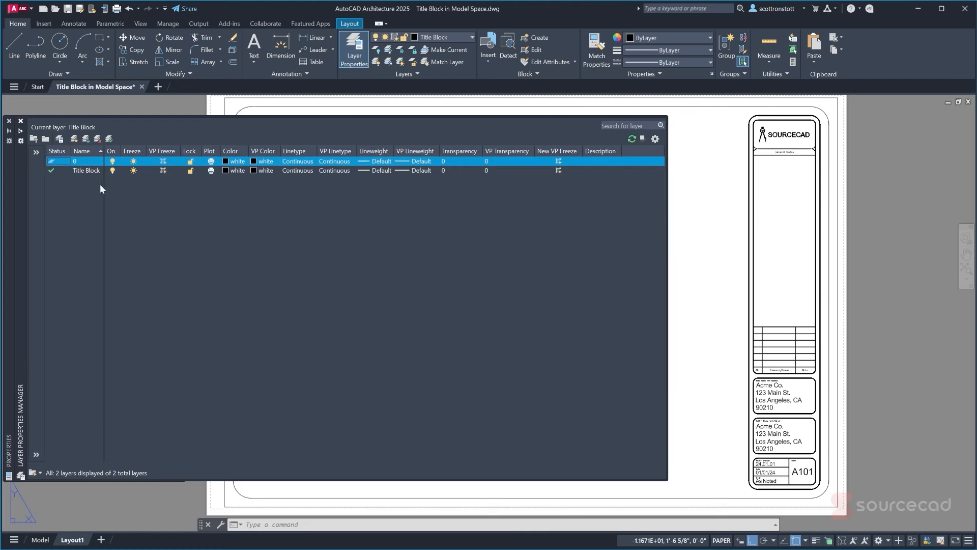
pyautogui.moveTo(104, 151); pyautogui.dragTo(128, 151)
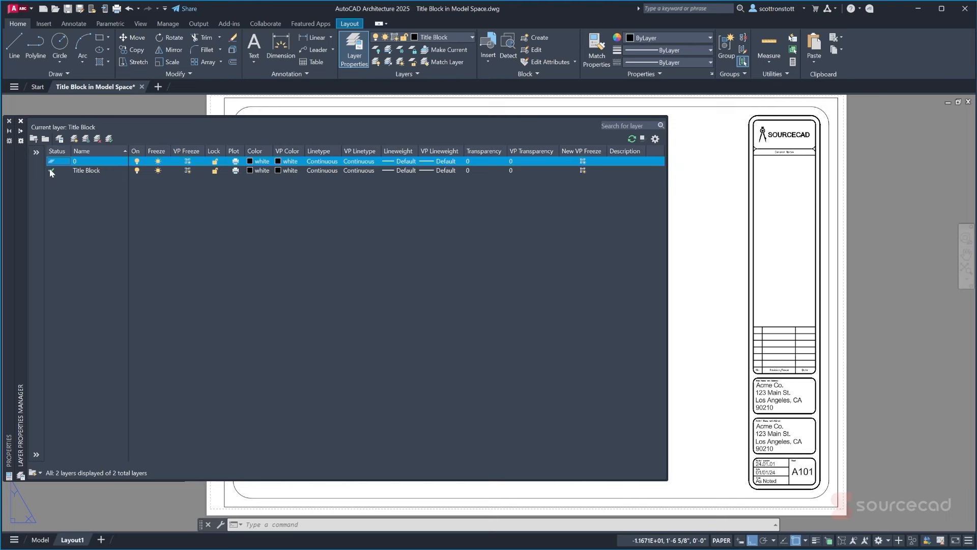
pyautogui.click(74, 140)
pyautogui.write('View')
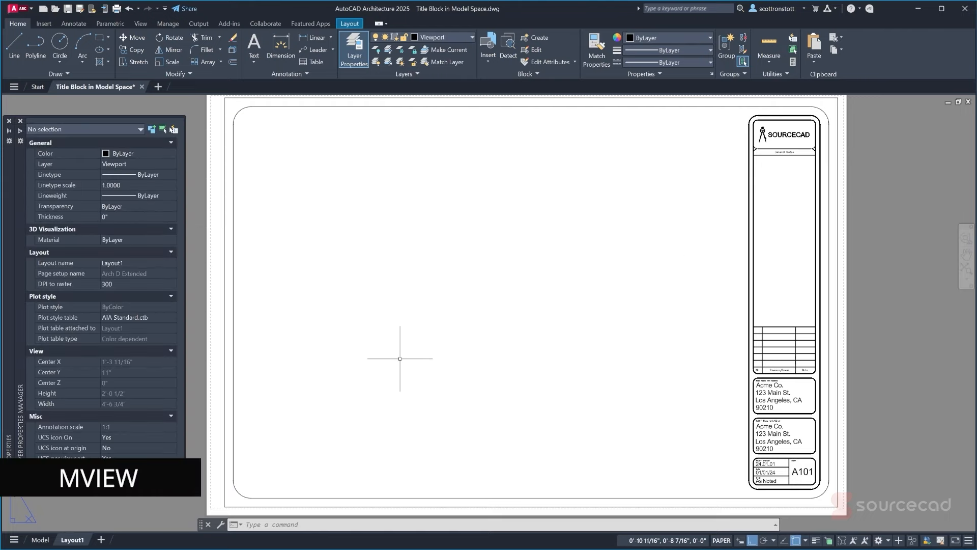
# Create a rectangular viewport with MVIEW inside the Layout1 border, from its lower-left corner to a point short of the title strip
pyautogui.write('mview')
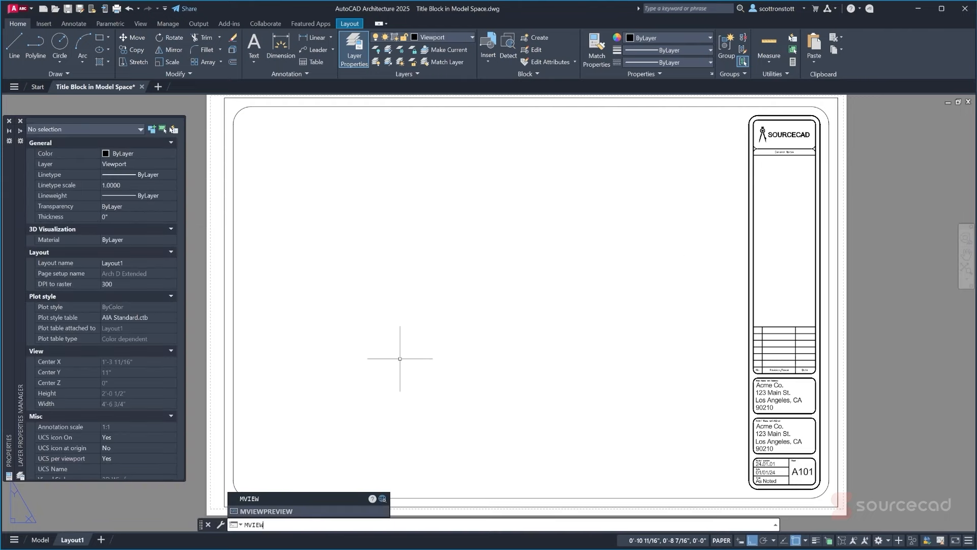
pyautogui.press('Return')
pyautogui.click(248, 489)
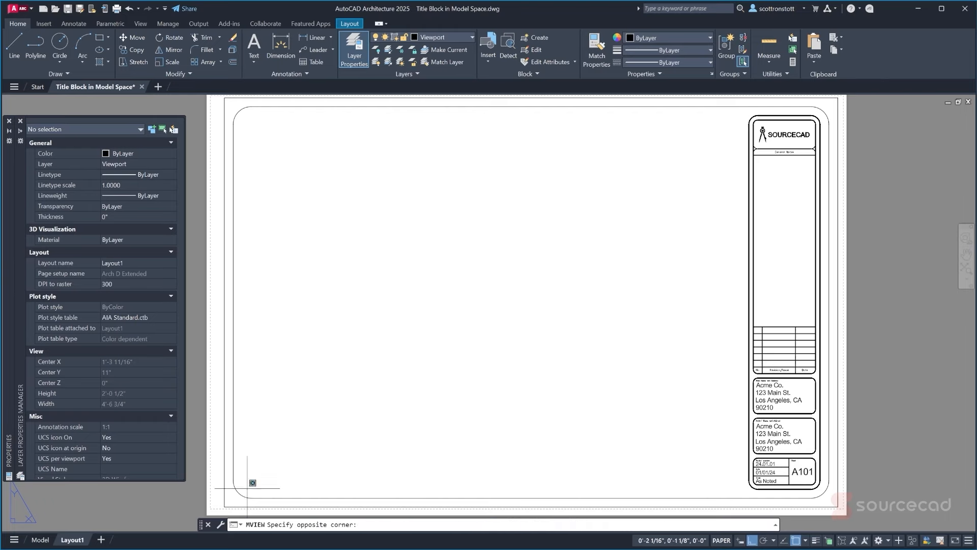
pyautogui.click(664, 206)
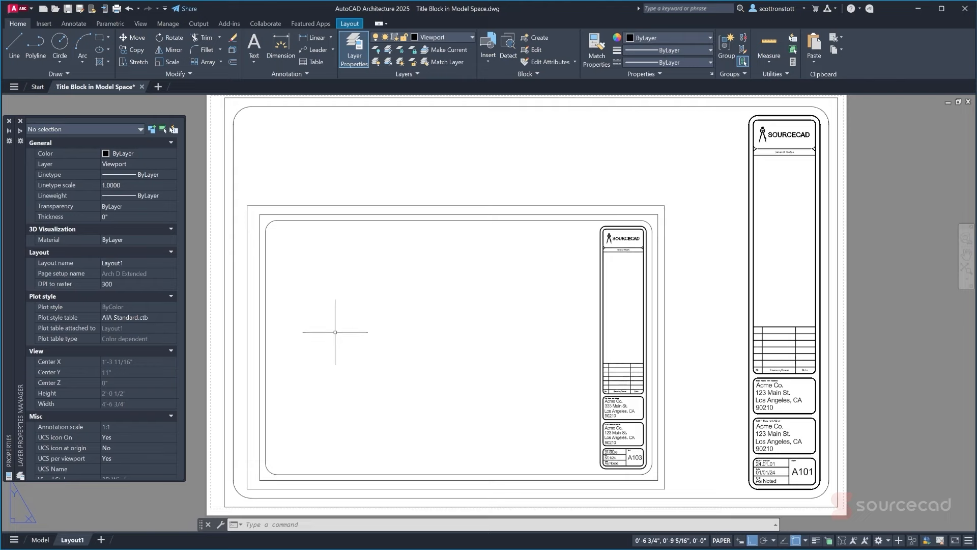
# Delete the title block from model space
pyautogui.click(41, 540)
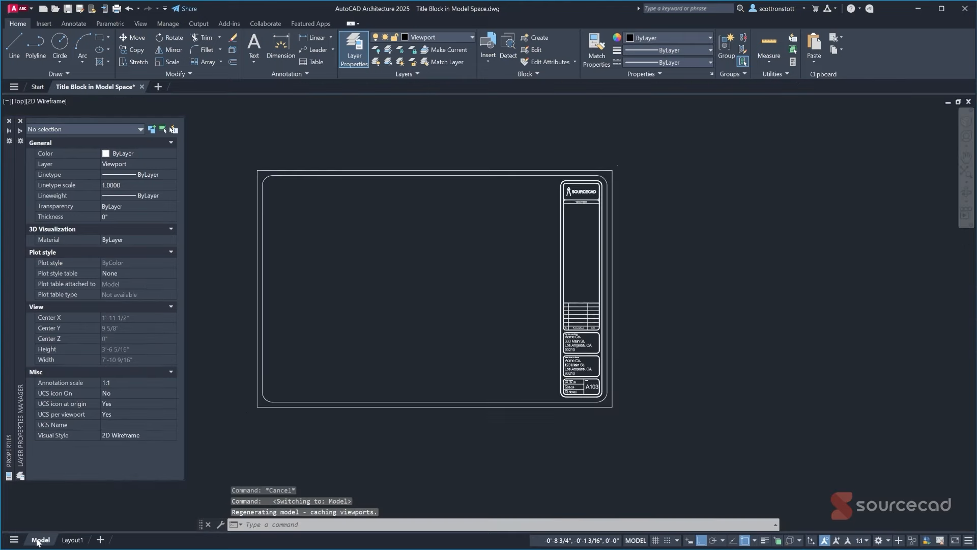
pyautogui.click(612, 408)
pyautogui.press('Delete')
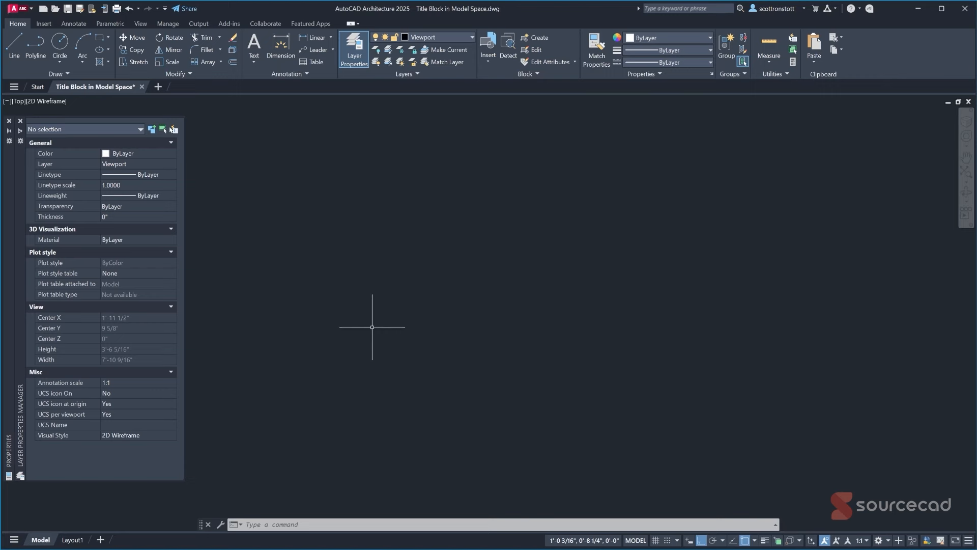
# Insert Condo Floor Plan.dwg from the Desktop folder into model space with the default scale factors and rotation angle
pyautogui.press('super+e')
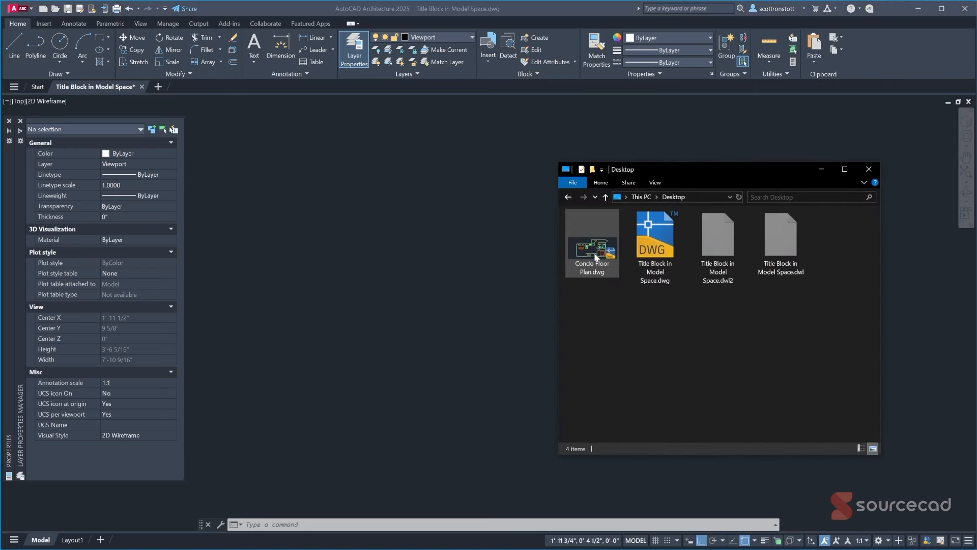
pyautogui.moveTo(595, 257); pyautogui.dragTo(390, 278)
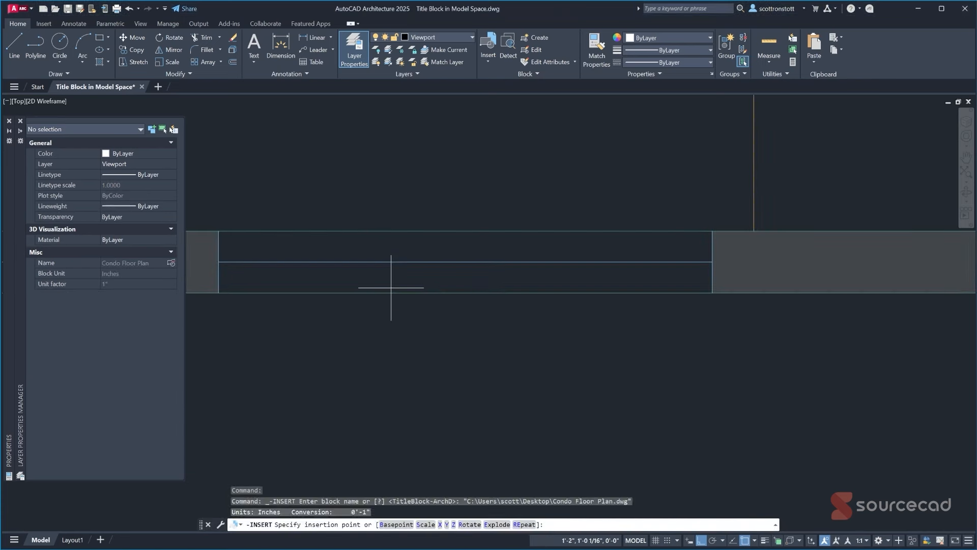
pyautogui.press('Return')
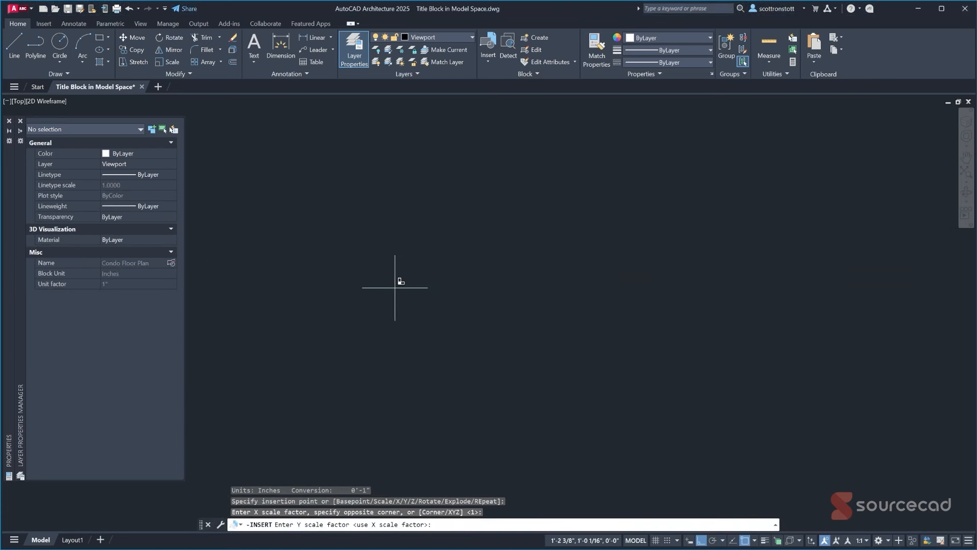
pyautogui.press('Return')
pyautogui.press('Return')
pyautogui.scroll(-5, 437, 278)
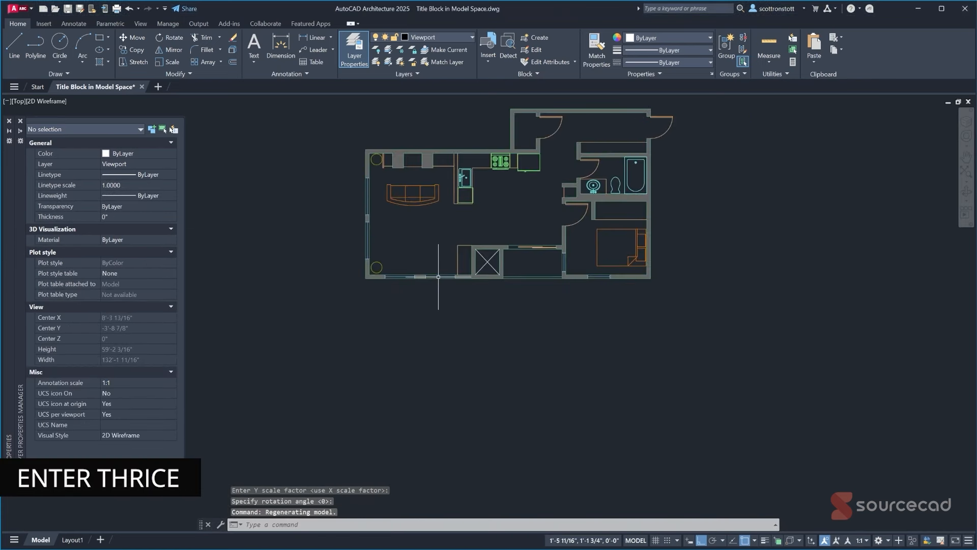
pyautogui.scroll(3, 438, 278)
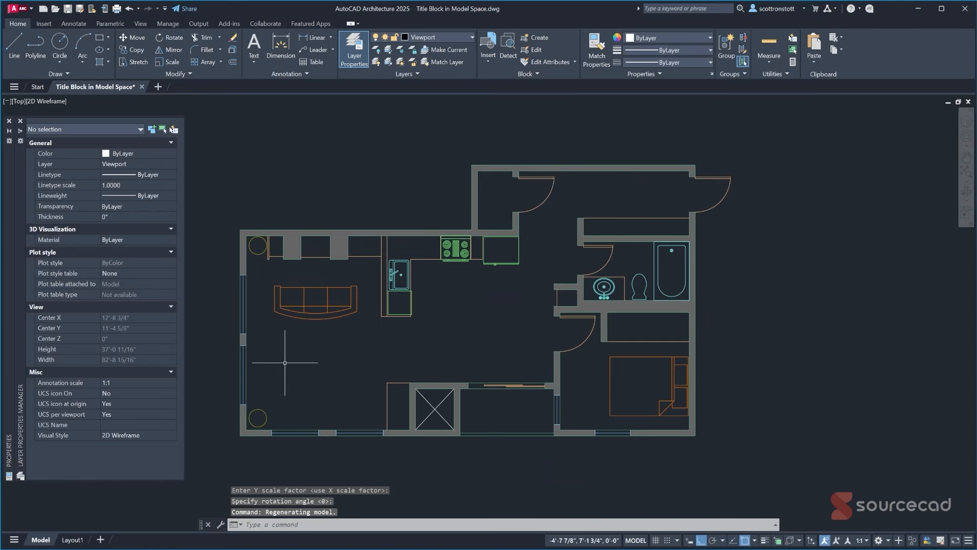
# Activate the viewport on Layout1 and set its scale to 1/4" = 1'-0"
pyautogui.click(70, 541)
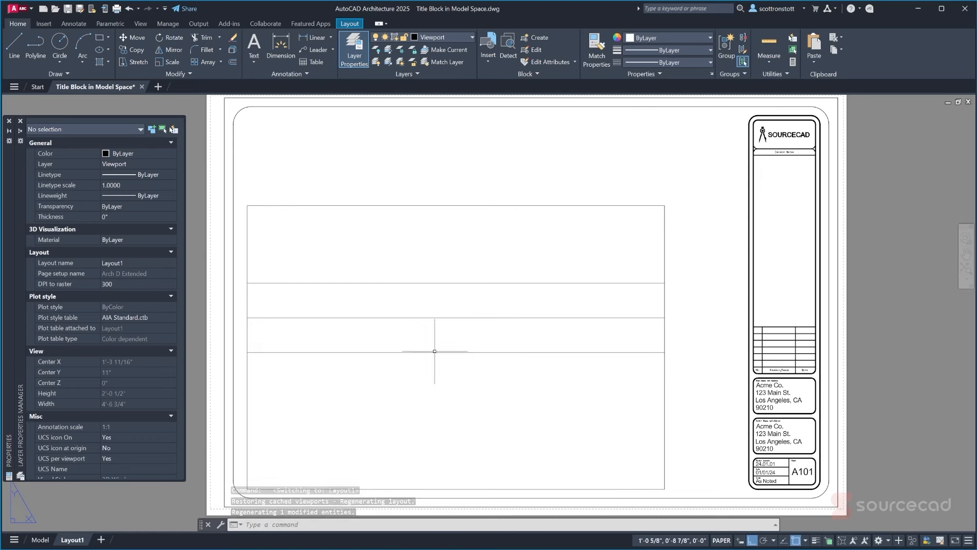
pyautogui.doubleClick(479, 303)
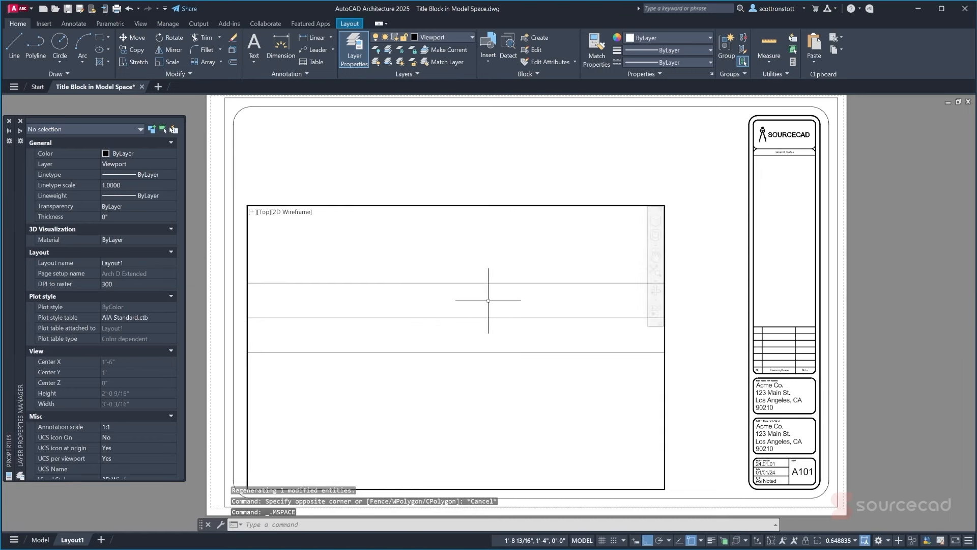
pyautogui.click(835, 544)
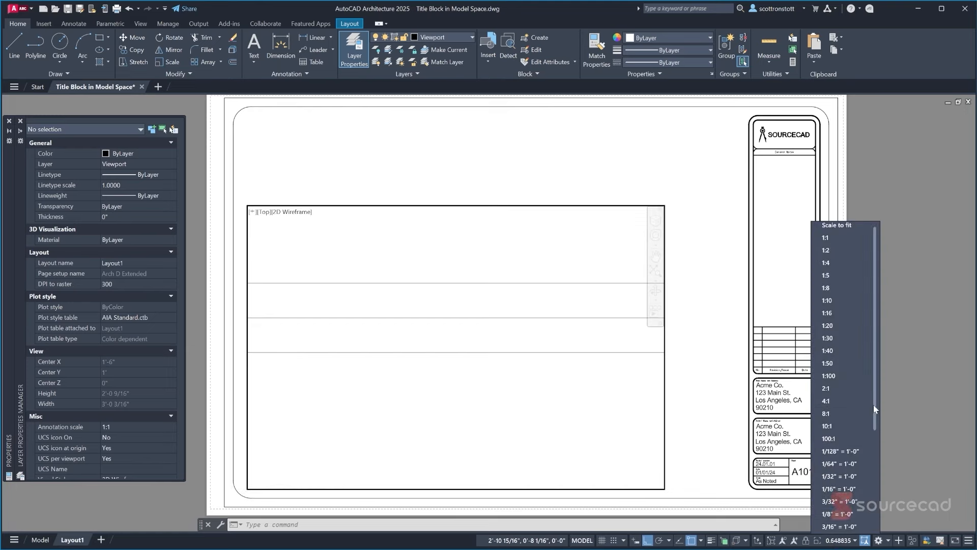
pyautogui.moveTo(876, 408); pyautogui.dragTo(869, 485)
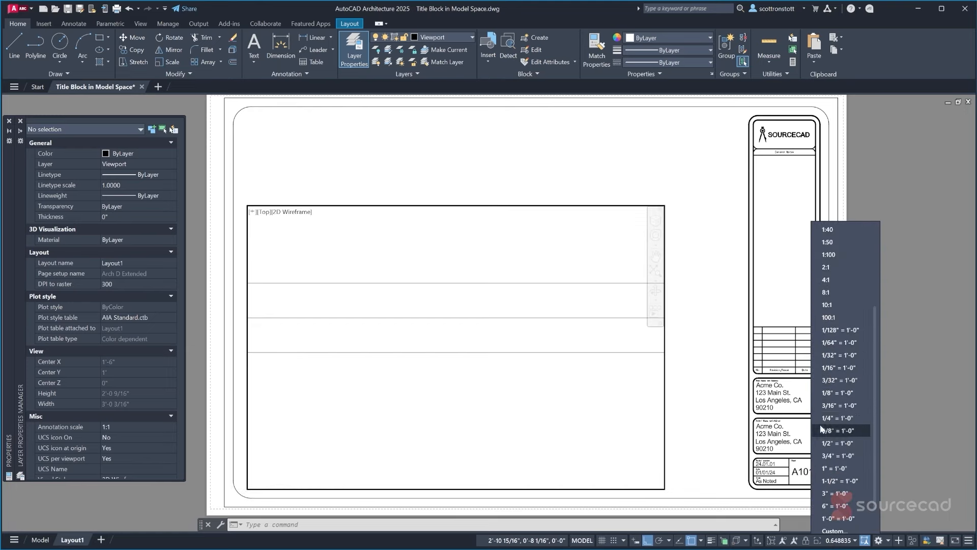
pyautogui.click(835, 418)
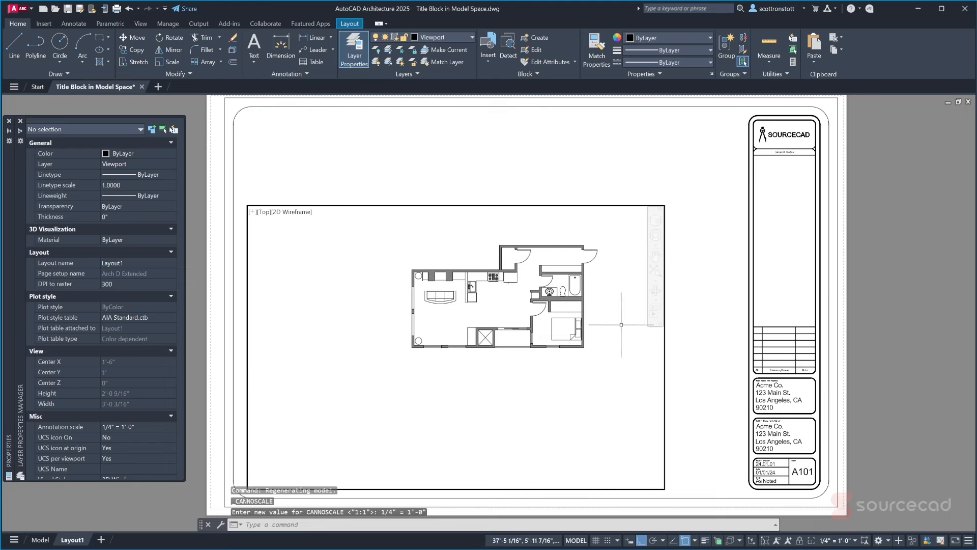
# Set the active viewport's scale to 1/2" = 1'-0"
pyautogui.click(837, 540)
pyautogui.moveTo(867, 405); pyautogui.dragTo(870, 472)
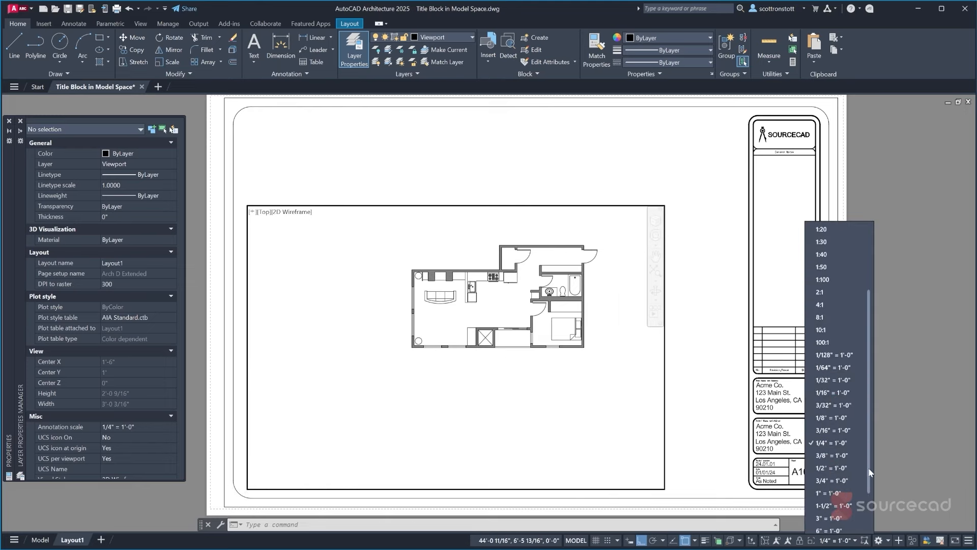
pyautogui.click(825, 468)
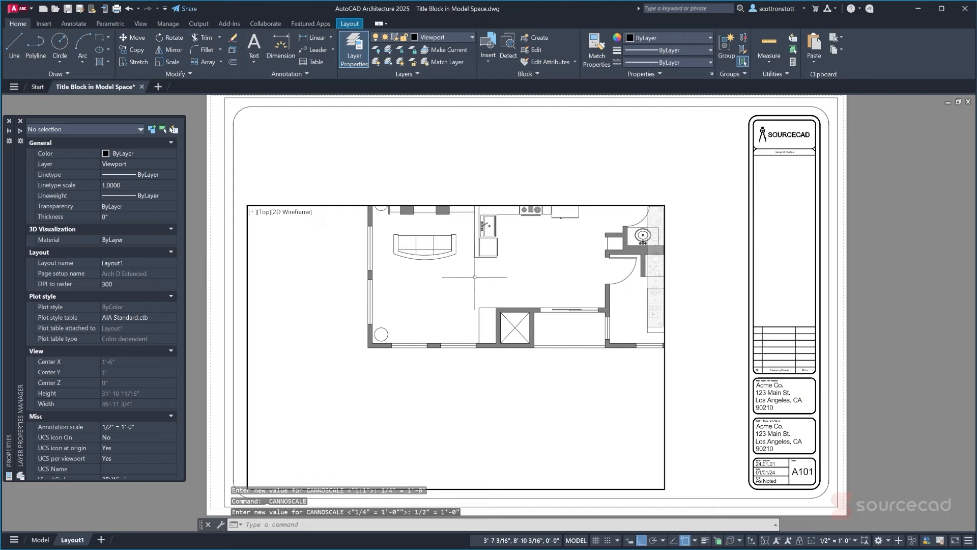
# Center the whole floor plan inside the viewport at a scale of 1/2" = 1'-0"
pyautogui.moveTo(470, 280); pyautogui.dragTo(374, 376, button='middle')
pyautogui.scroll(-2, 399, 362)
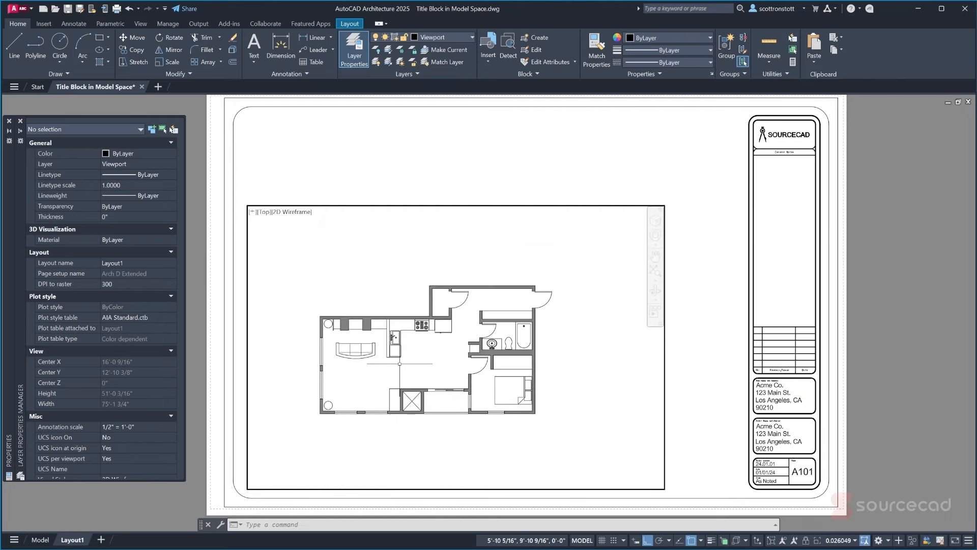
pyautogui.click(840, 541)
pyautogui.scroll(-3, 871, 429)
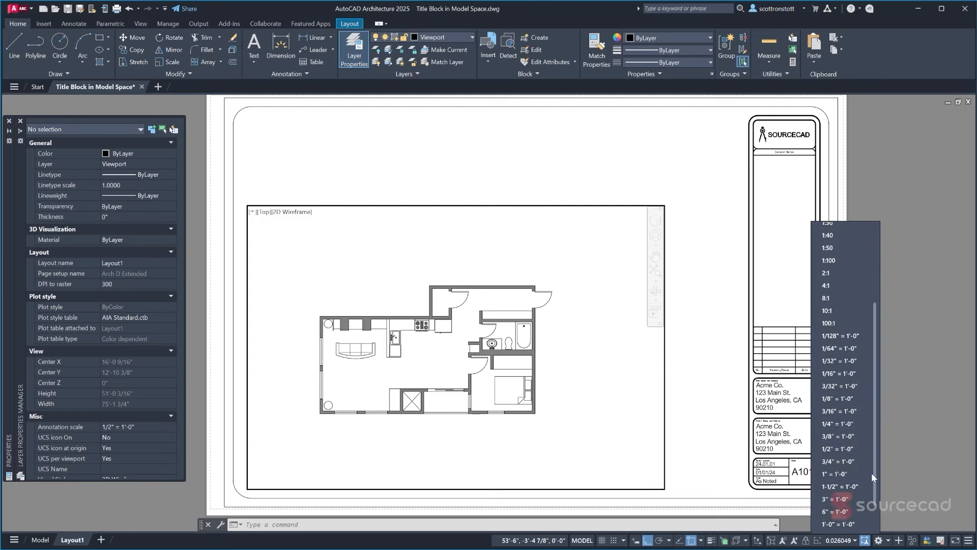
pyautogui.click(835, 449)
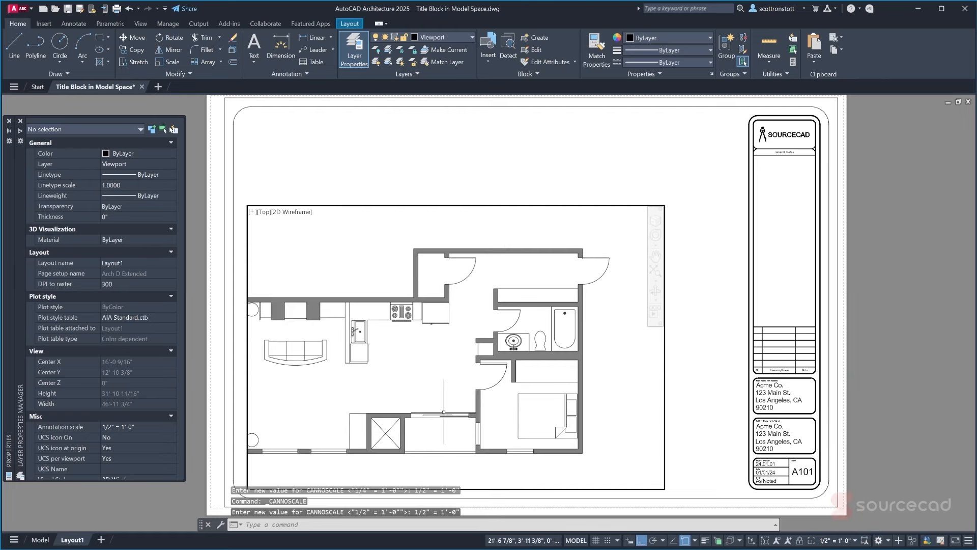
pyautogui.moveTo(444, 408); pyautogui.dragTo(477, 405, button='middle')
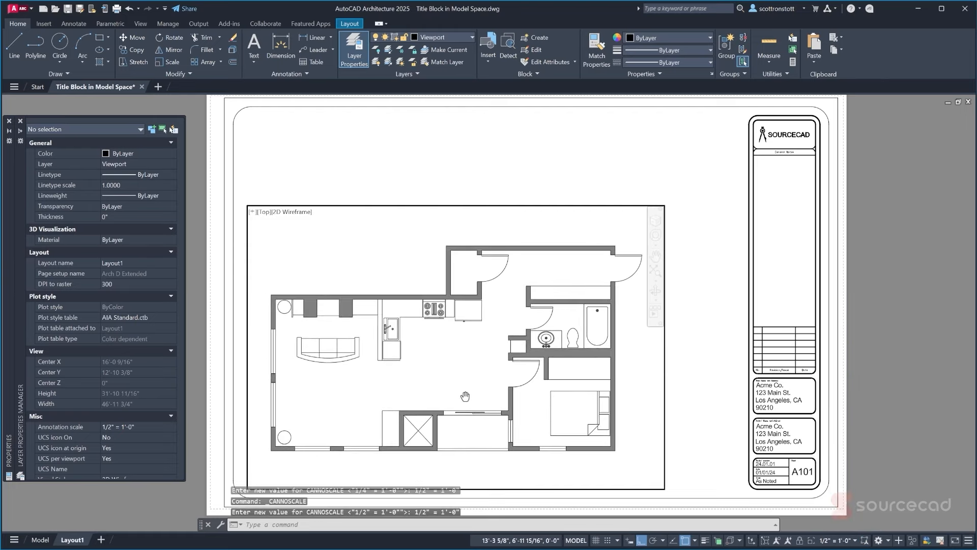
# Lock the viewport's display, check the lock by zooming, and return to paper space
pyautogui.click(800, 542)
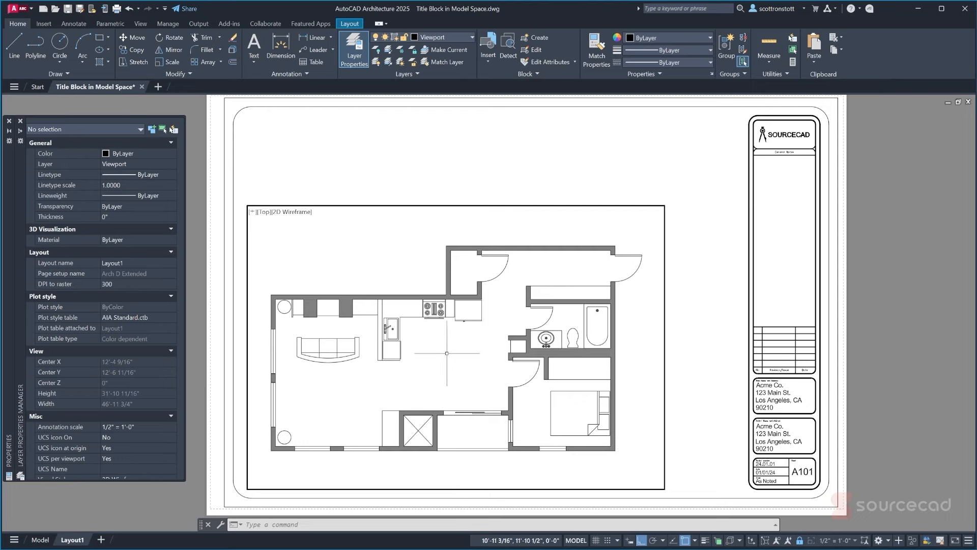
pyautogui.scroll(4, 439, 345)
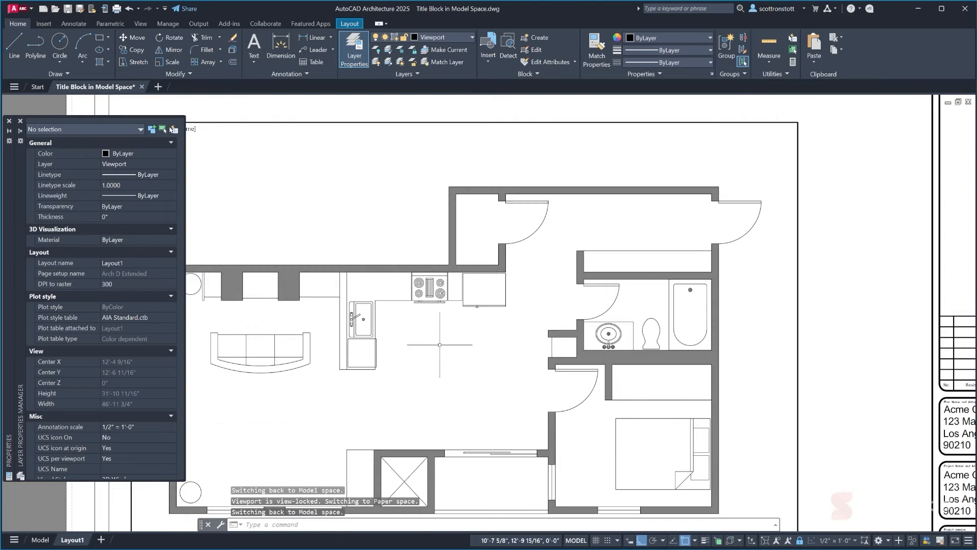
pyautogui.scroll(-5, 440, 344)
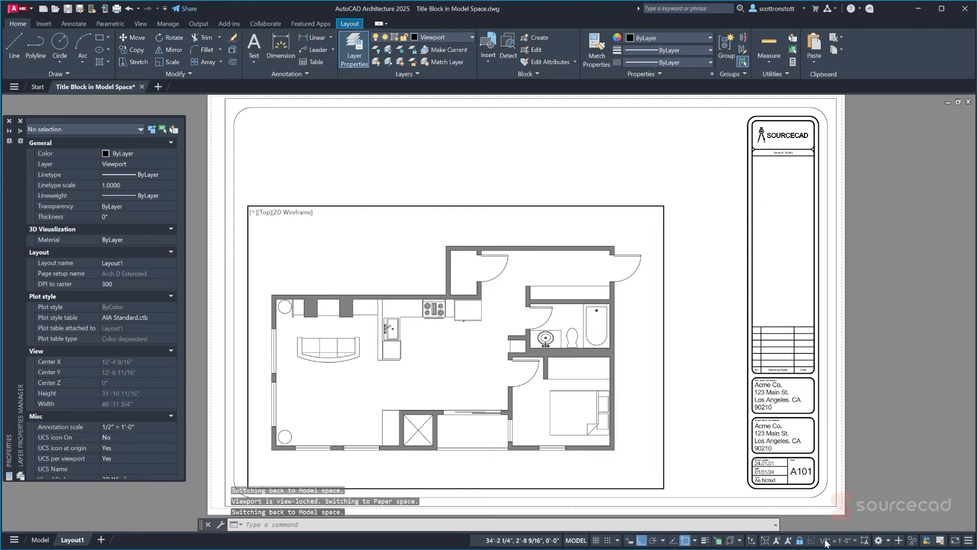
pyautogui.doubleClick(389, 180)
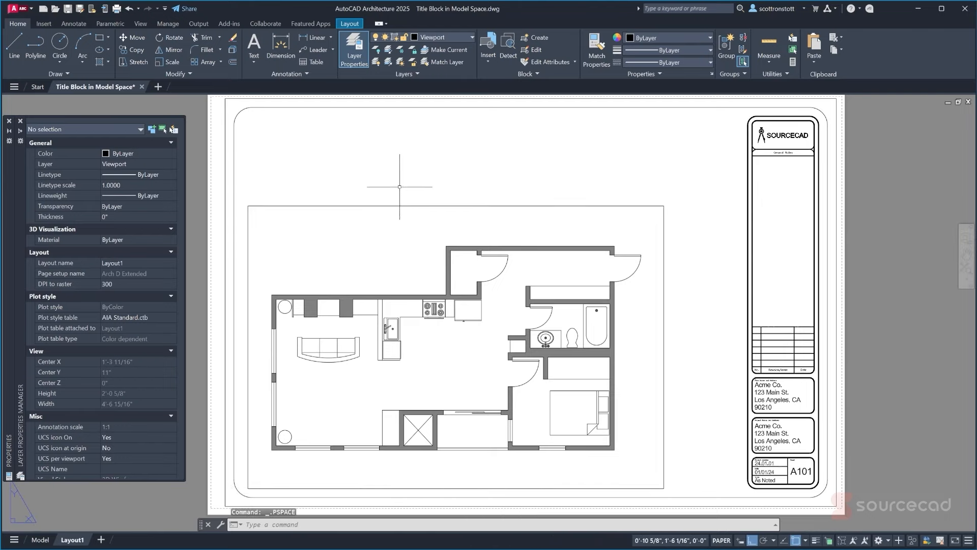
# Lower the viewport's top edge toward the floor plan, making the viewport about 1'-2 5/8" high
pyautogui.moveTo(400, 187); pyautogui.dragTo(430, 167, button='middle')
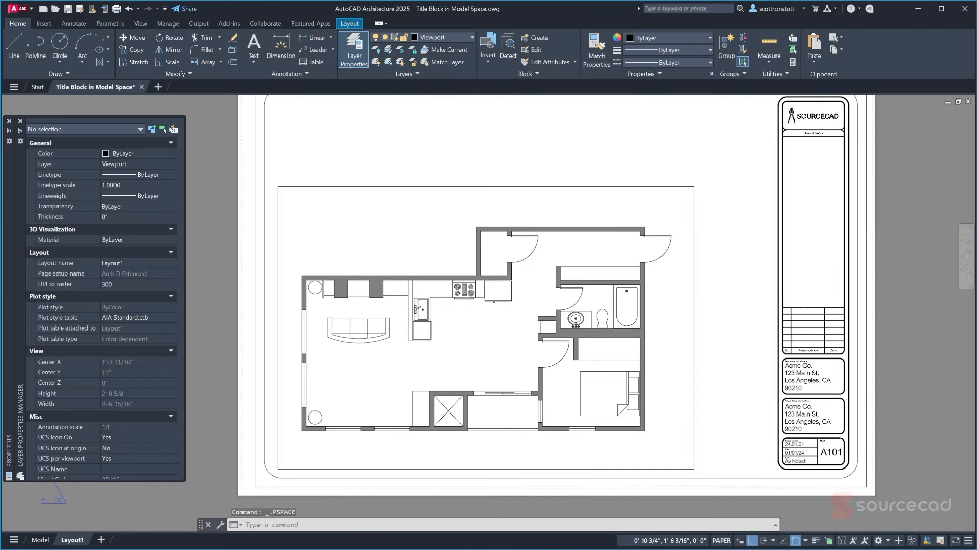
pyautogui.click(436, 186)
pyautogui.click(278, 186)
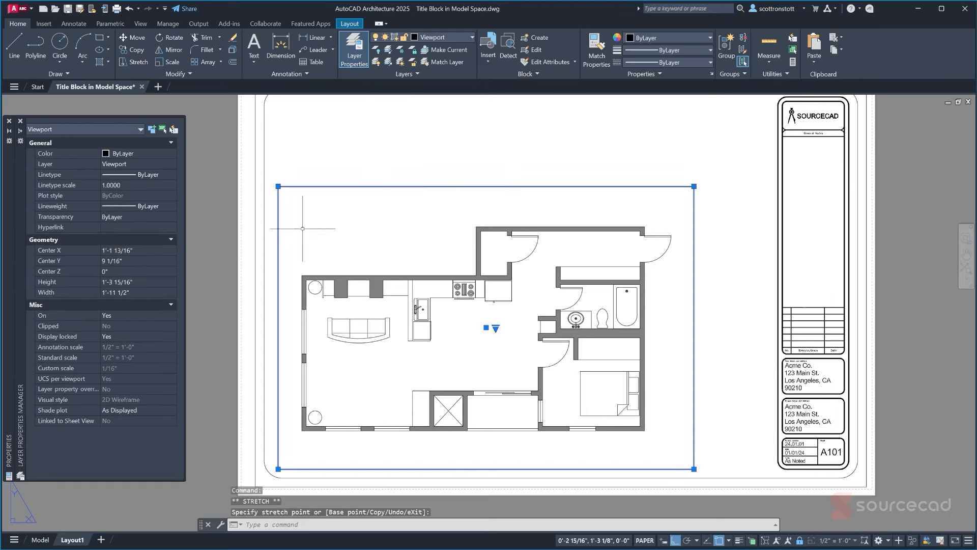
pyautogui.click(678, 210)
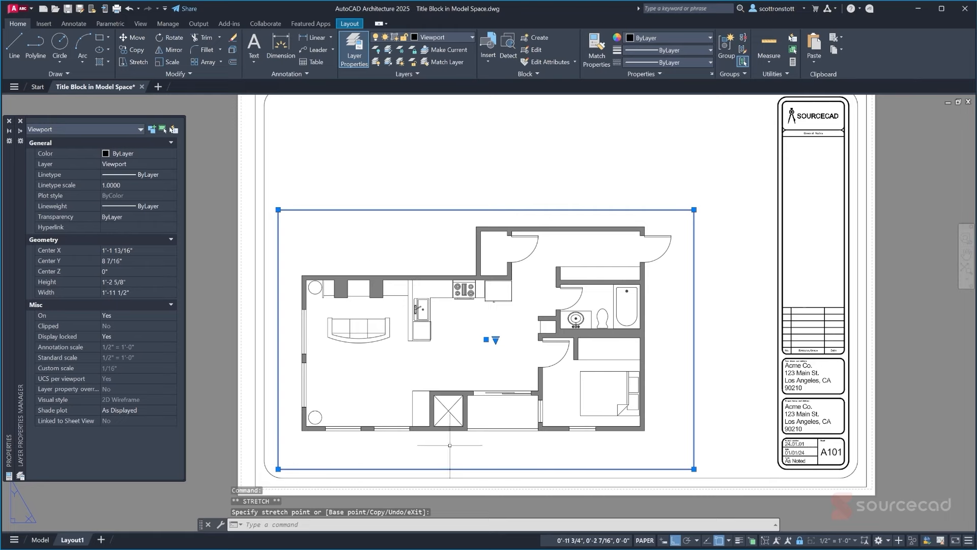
# Move the viewport straight up to the upper part of the sheet, using its top-left corner as base point
pyautogui.click(136, 42)
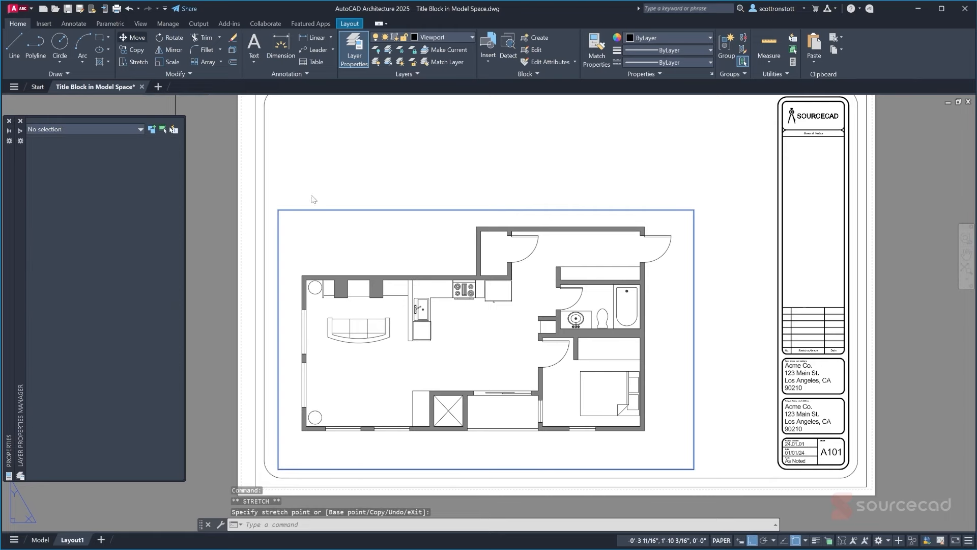
pyautogui.click(279, 207)
pyautogui.click(282, 142)
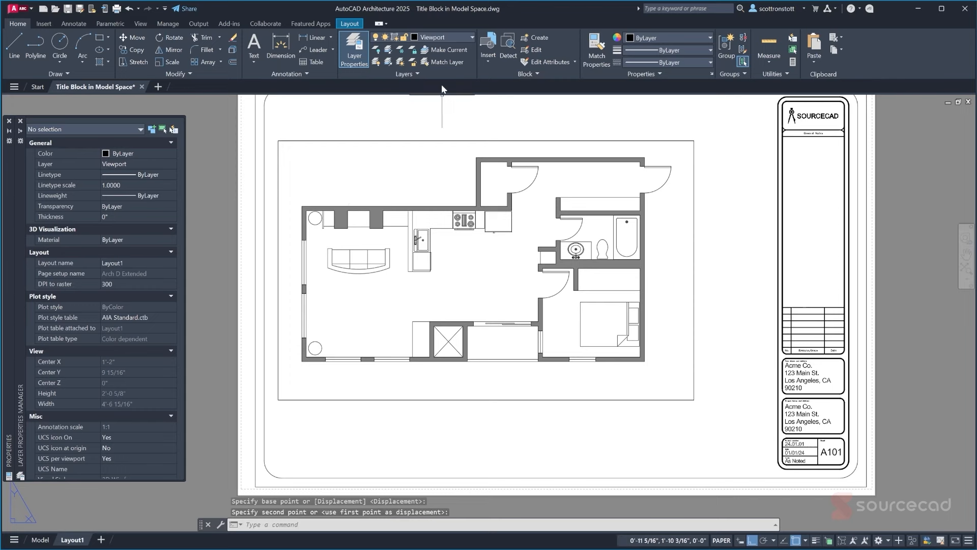
# Make layer 0 current and turn off the Viewport layer to hide the viewport border
pyautogui.click(472, 39)
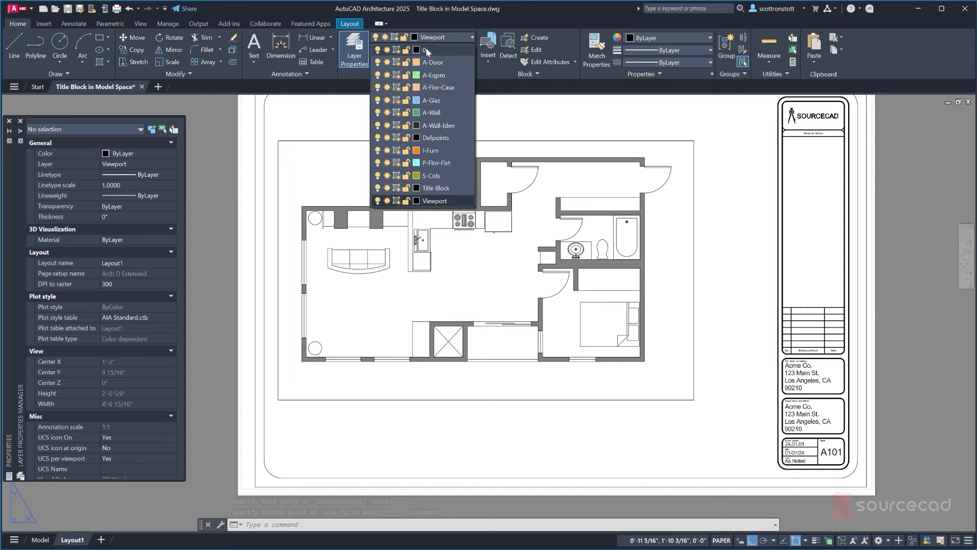
pyautogui.click(427, 50)
pyautogui.click(471, 37)
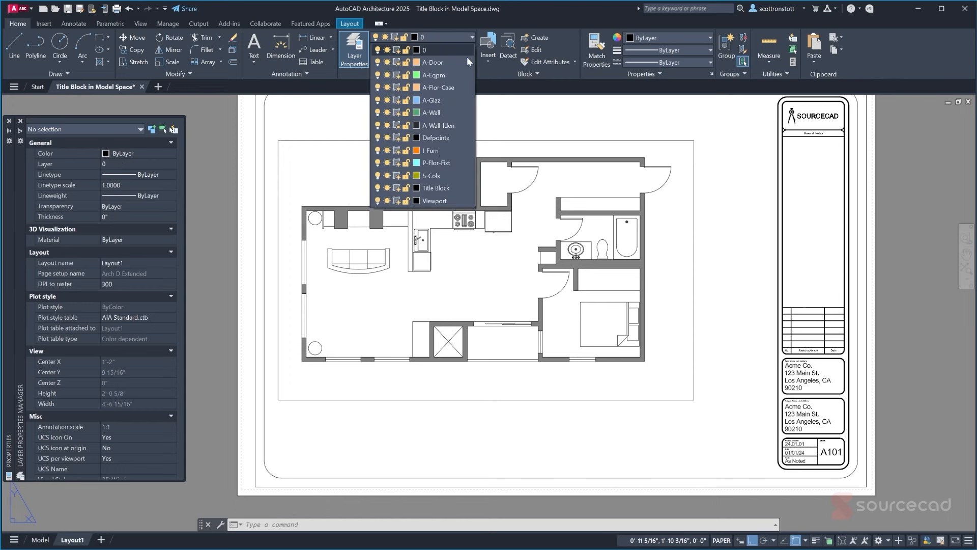
pyautogui.click(378, 202)
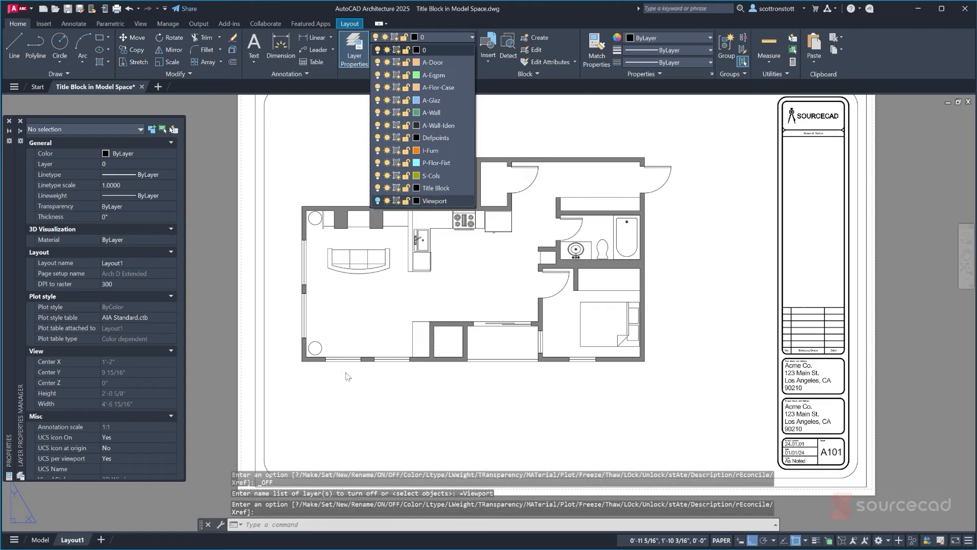
pyautogui.moveTo(417, 413); pyautogui.dragTo(443, 442, button='middle')
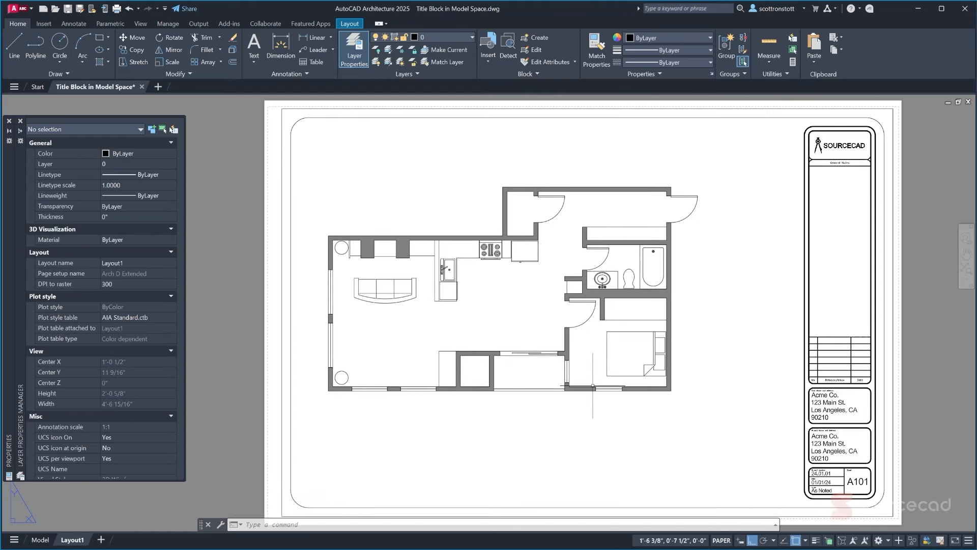
pyautogui.scroll(-3, 580, 371)
pyautogui.moveTo(530, 342); pyautogui.dragTo(420, 307, button='middle')
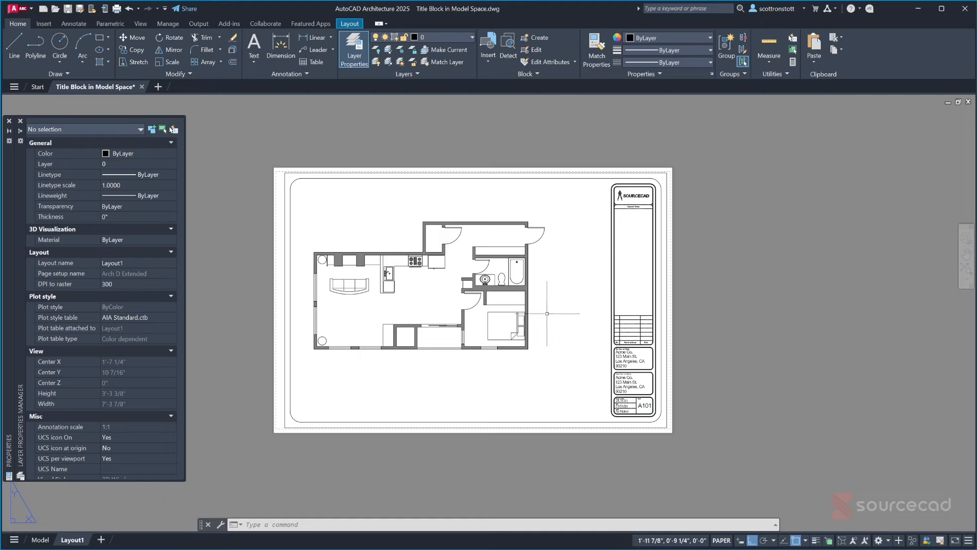
# Examine the floor plan in model space, then return to Layout1 to compare it with the sheet
pyautogui.click(40, 540)
pyautogui.moveTo(453, 335); pyautogui.dragTo(513, 329, button='middle')
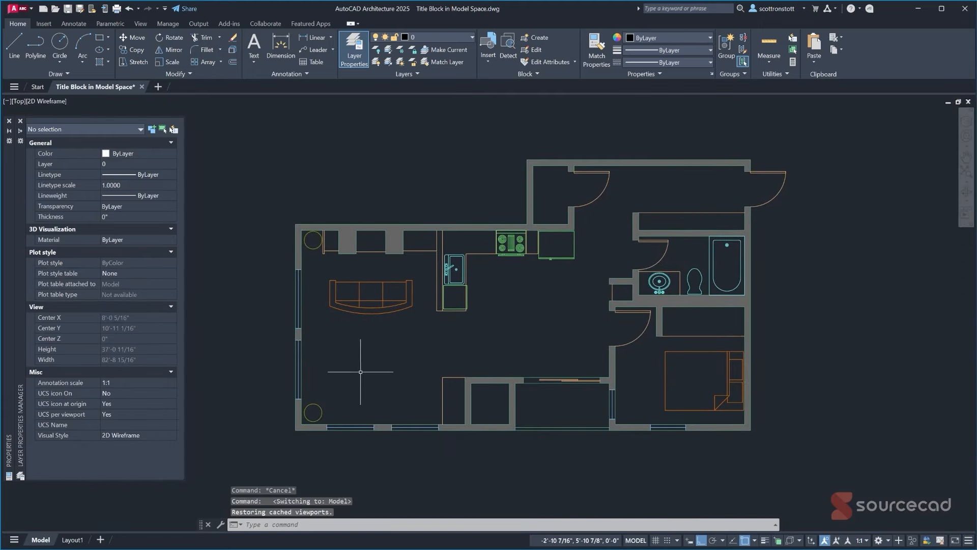
pyautogui.click(72, 540)
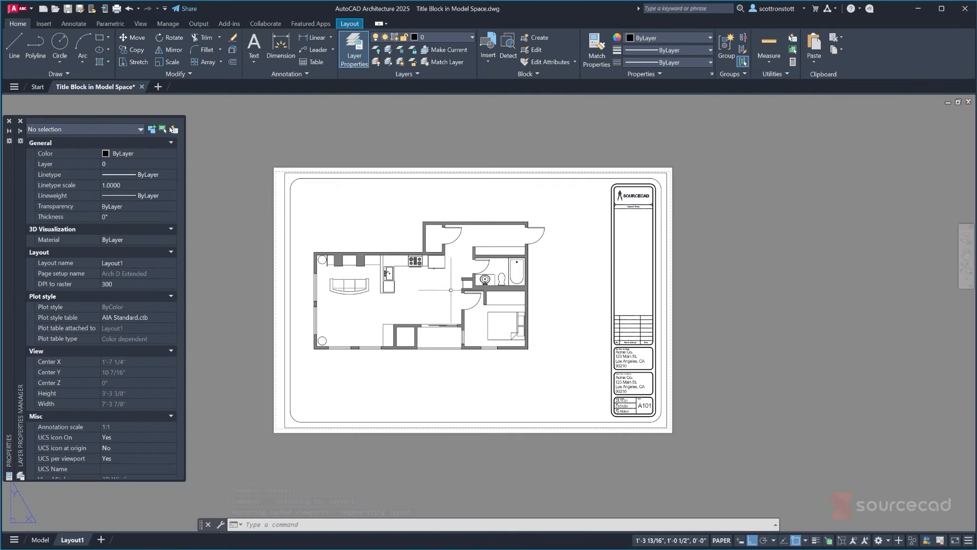
pyautogui.scroll(3, 450, 290)
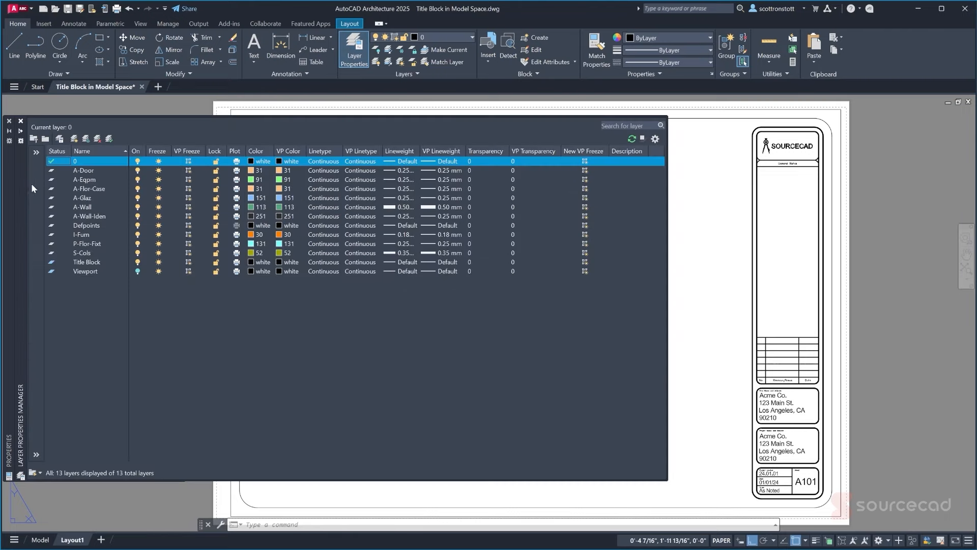
# Create a layer named A-Dimensions with color 40 and make it the current layer
pyautogui.click(75, 140)
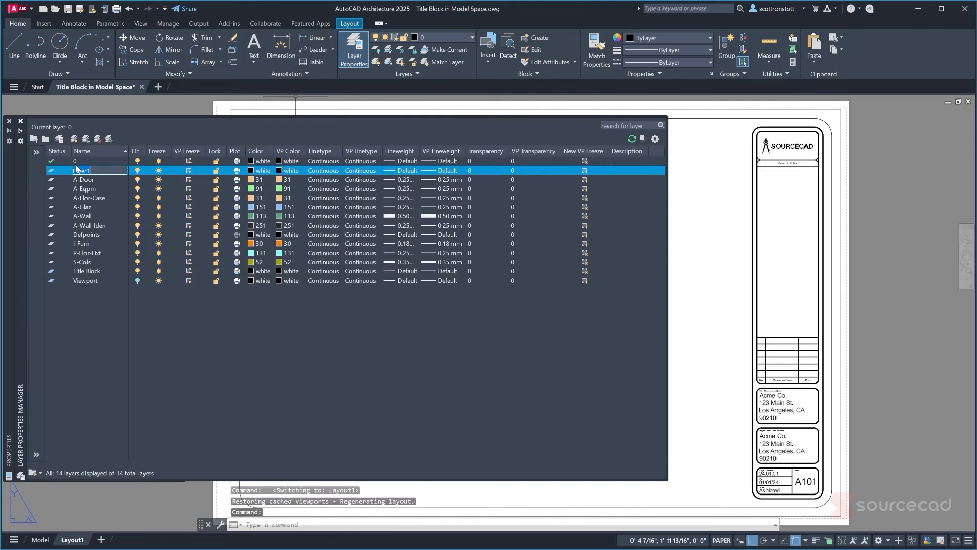
pyautogui.write('A-Dimensions')
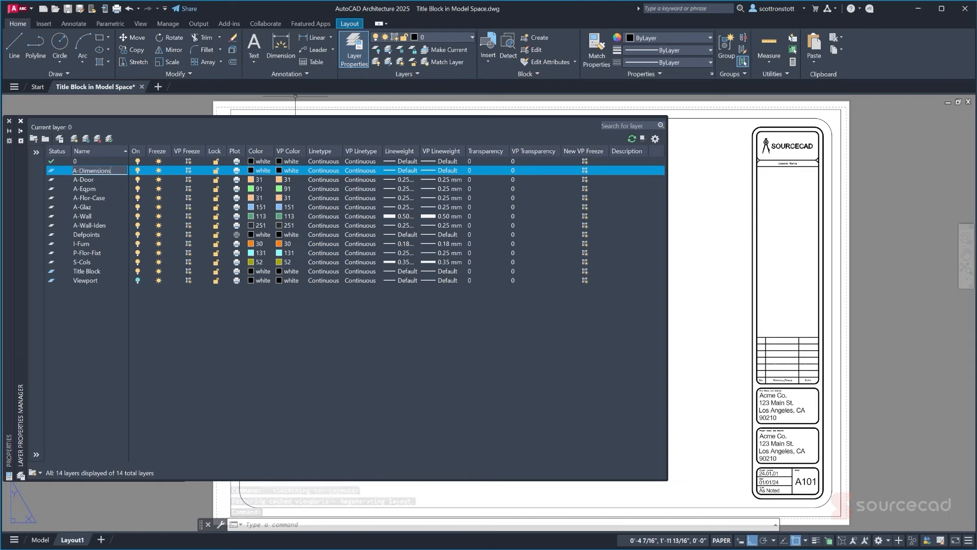
pyautogui.press('Return')
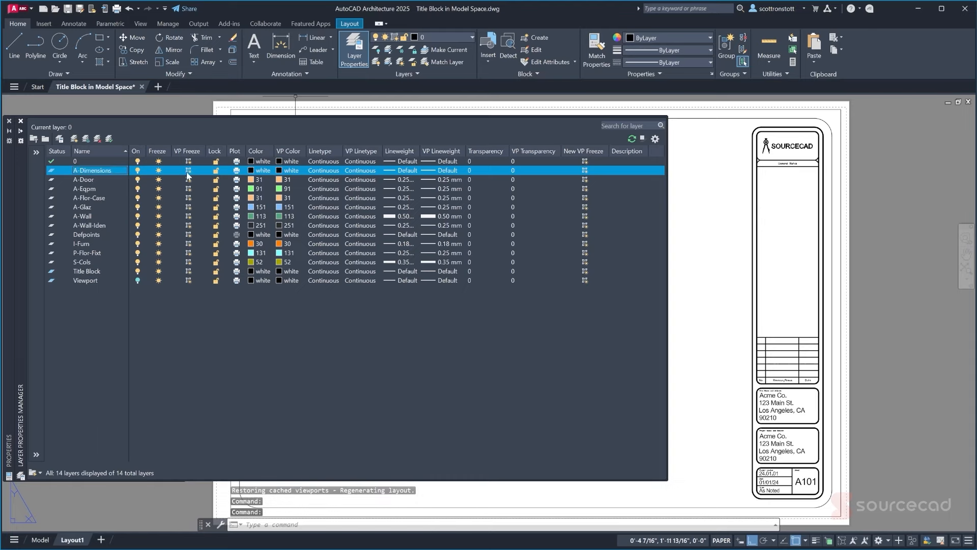
pyautogui.click(251, 170)
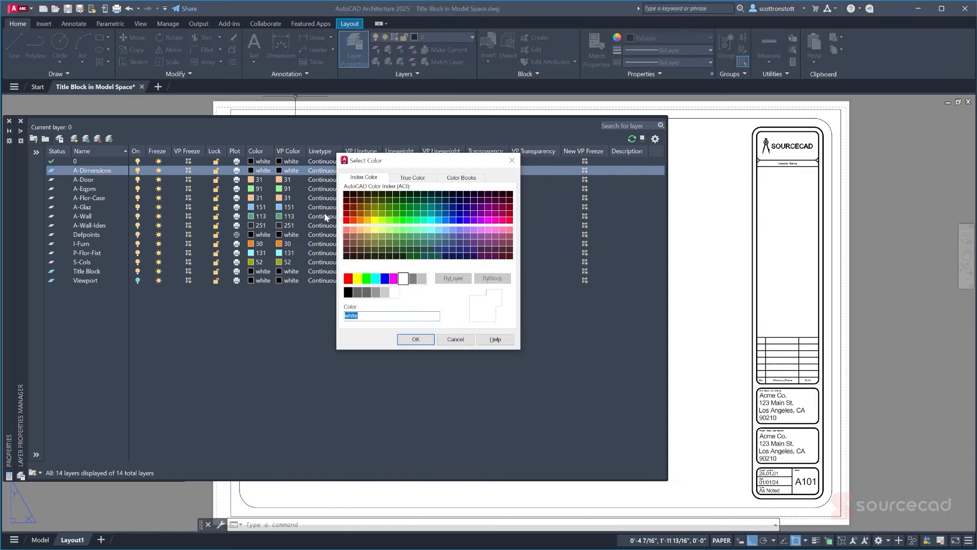
pyautogui.click(366, 220)
pyautogui.click(415, 339)
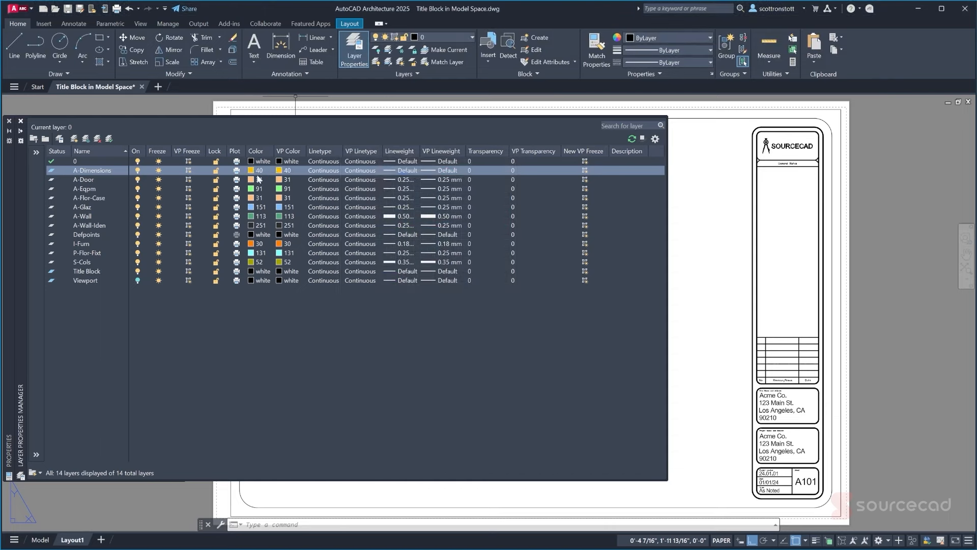
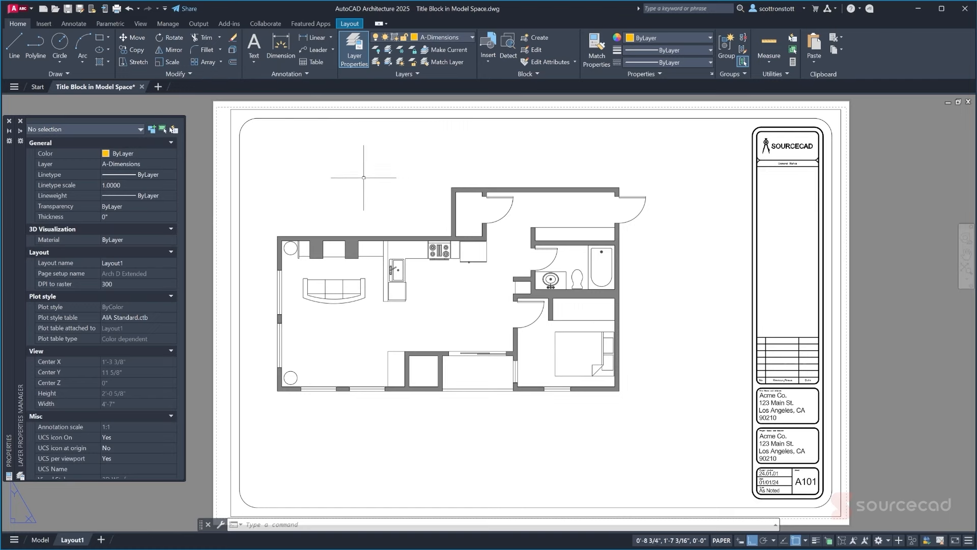
# Set the current dimension style to Annotative
pyautogui.click(74, 23)
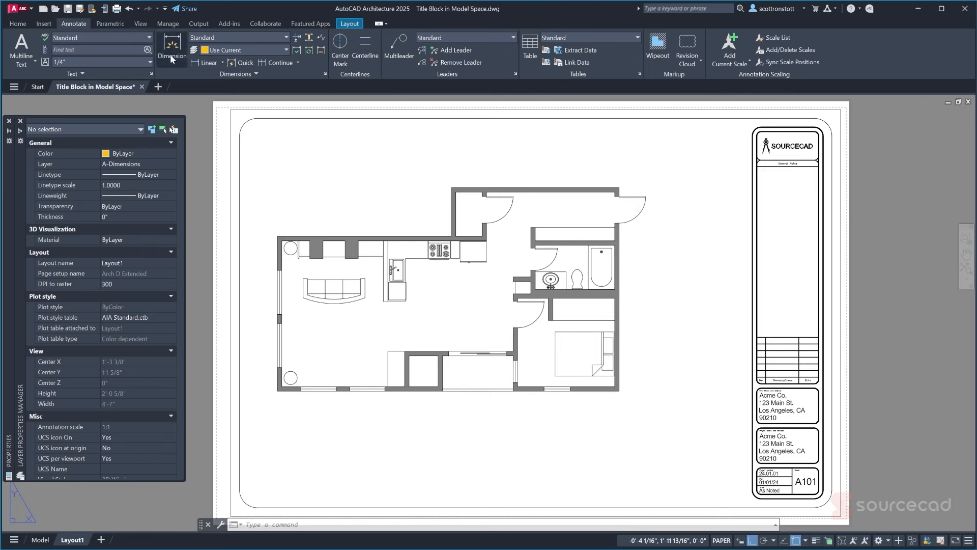
pyautogui.click(286, 38)
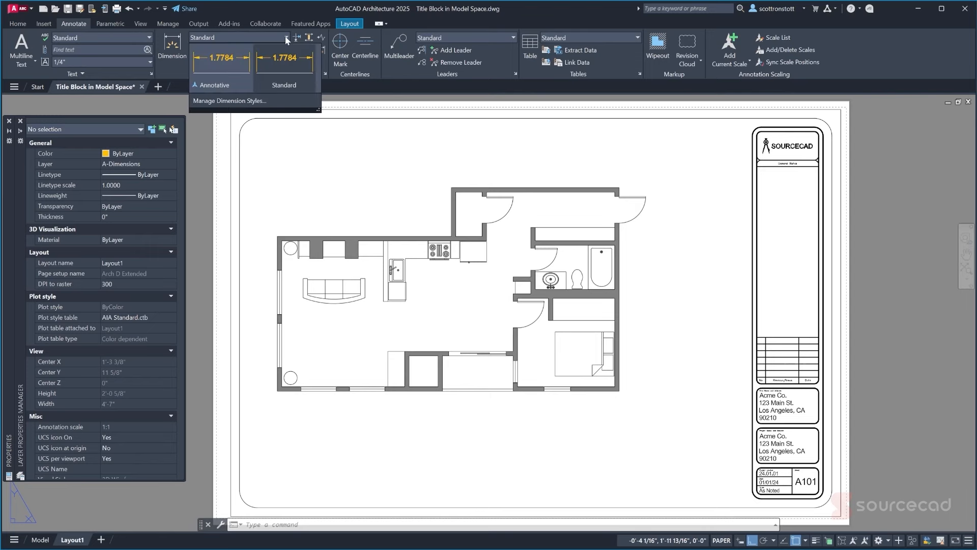
pyautogui.click(205, 68)
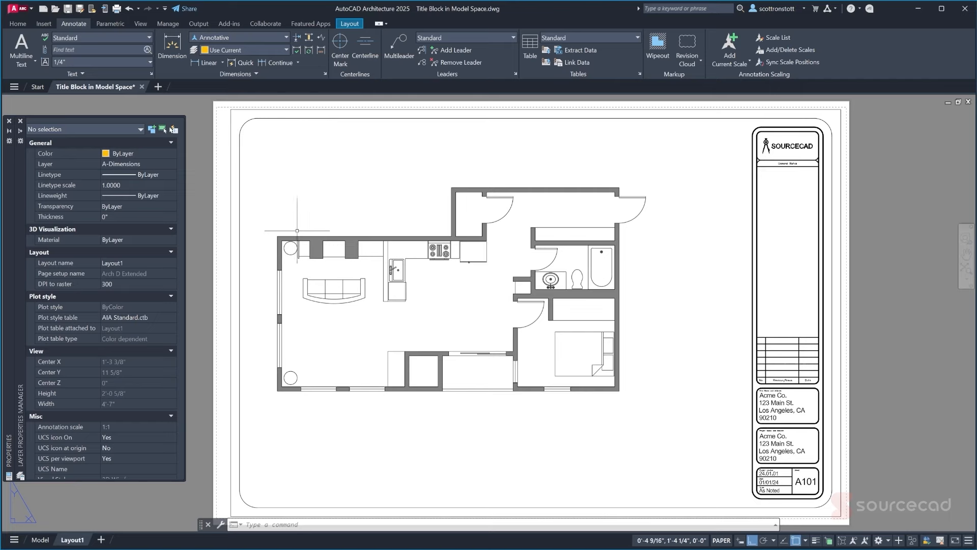
# Dimension the living area's top exterior wall from its left corner to the projecting entry wall, placing the dimension line above it
pyautogui.click(173, 45)
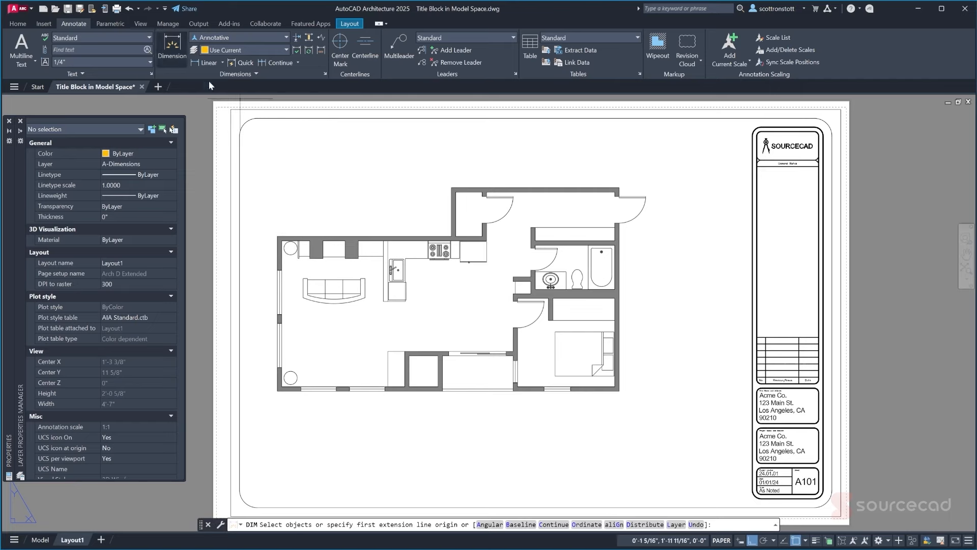
pyautogui.click(278, 236)
pyautogui.click(451, 236)
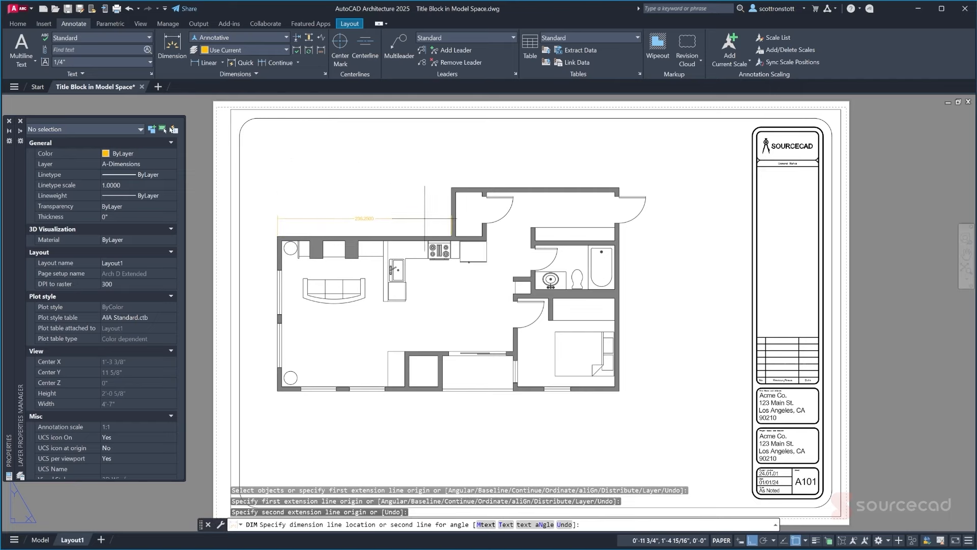
pyautogui.click(425, 219)
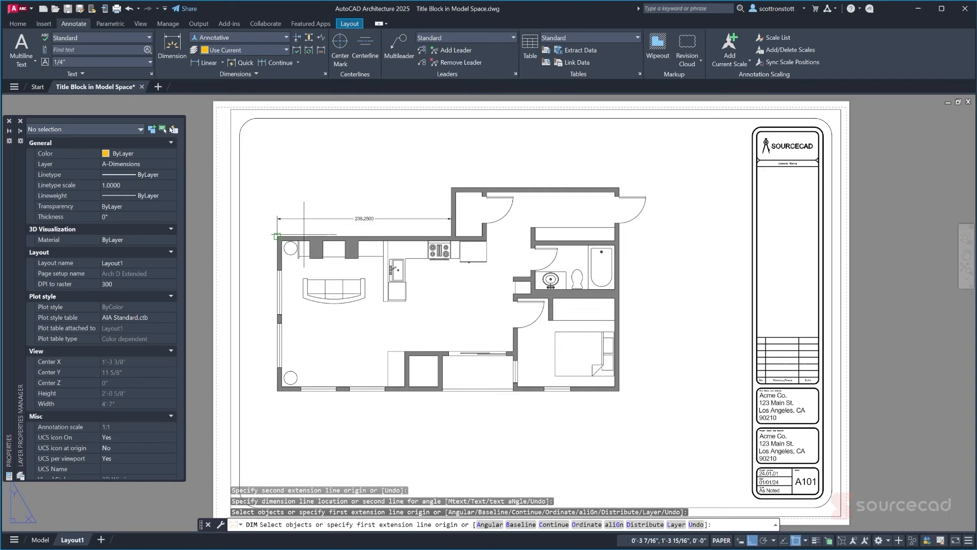
pyautogui.press('Return')
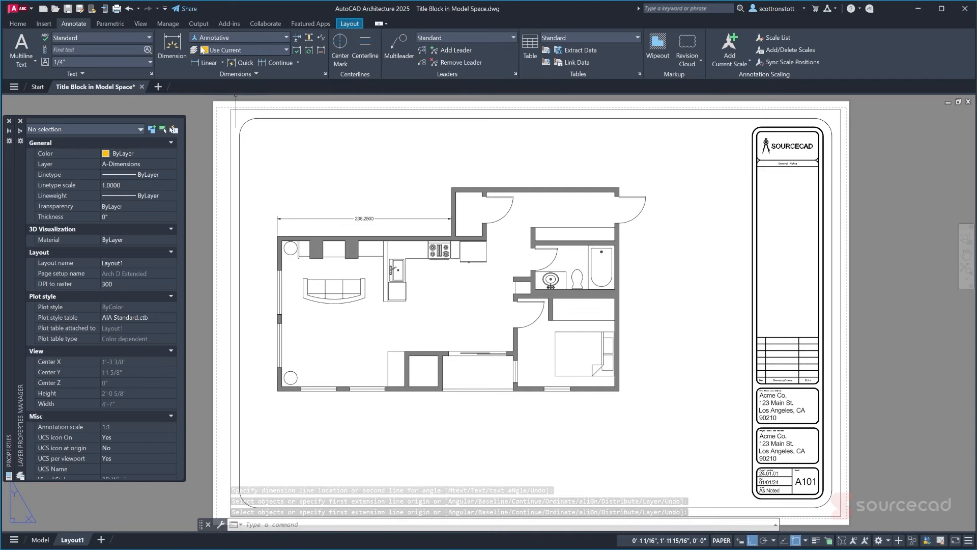
# Modify the Annotative dimension style so its primary linear units use the Architectural format
pyautogui.click(287, 37)
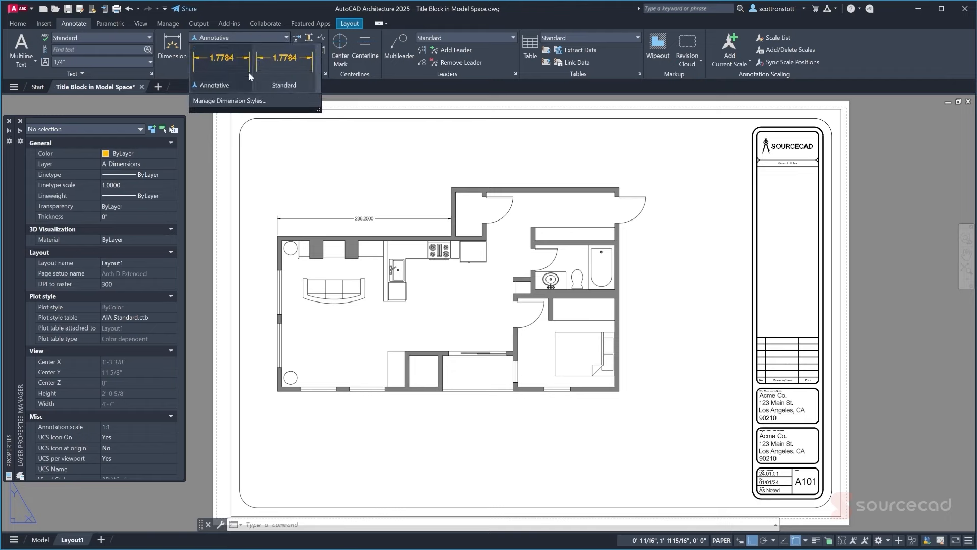
pyautogui.click(211, 99)
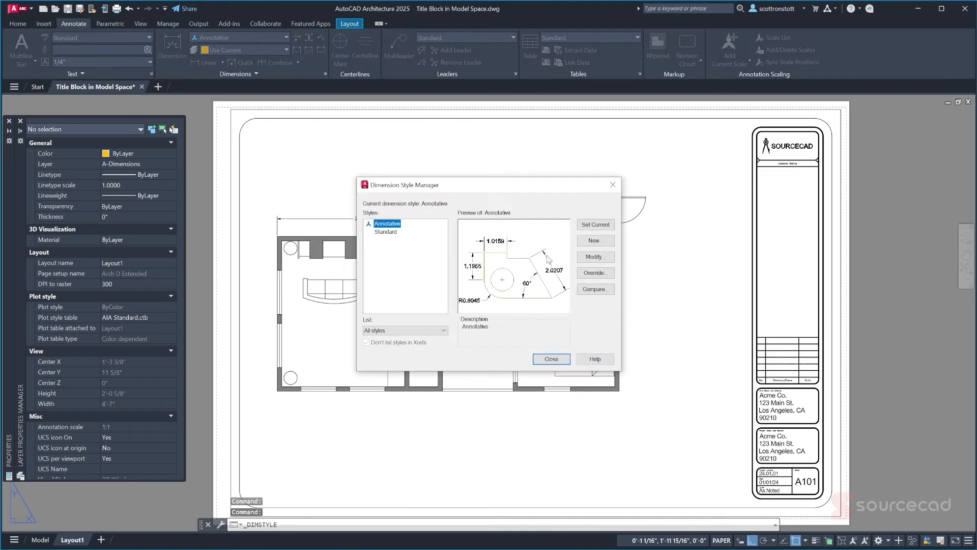
pyautogui.click(593, 257)
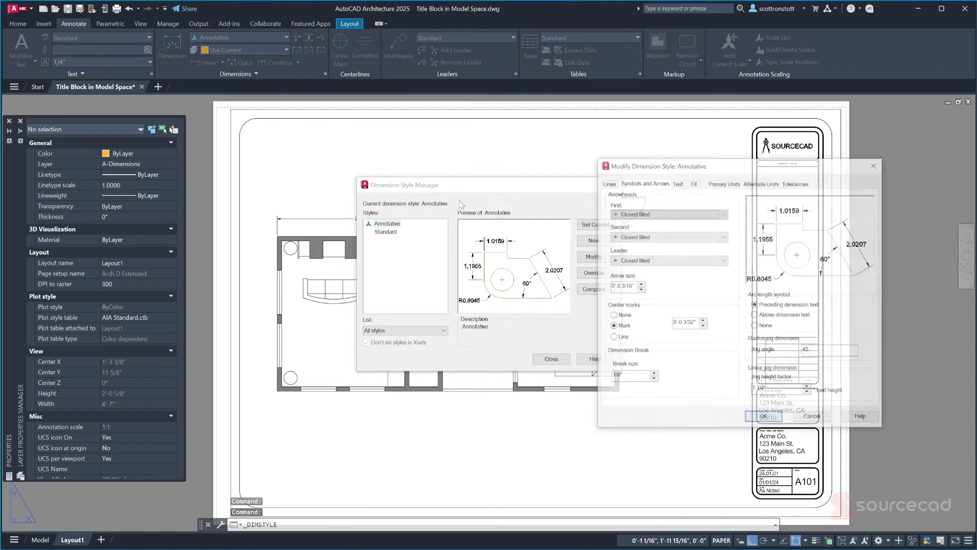
pyautogui.click(724, 182)
pyautogui.click(722, 203)
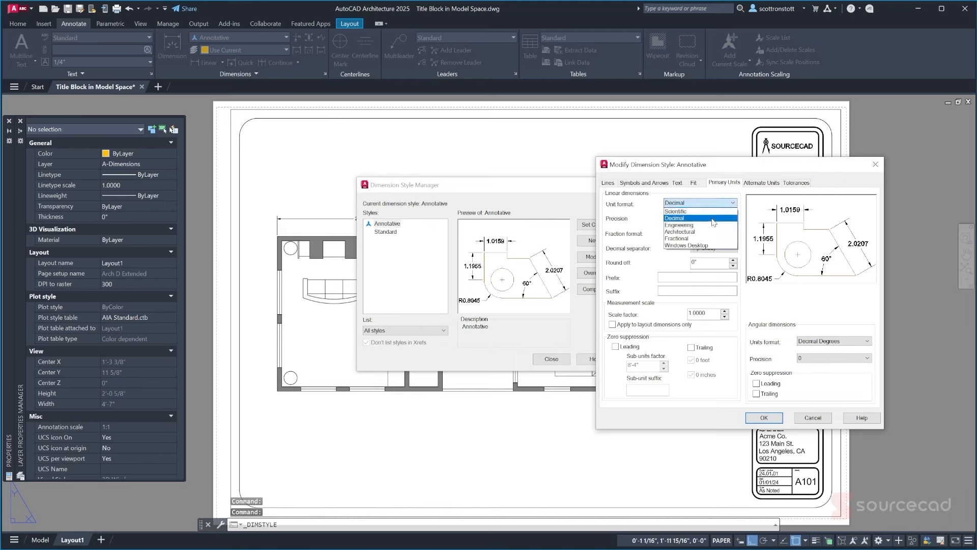
pyautogui.click(682, 232)
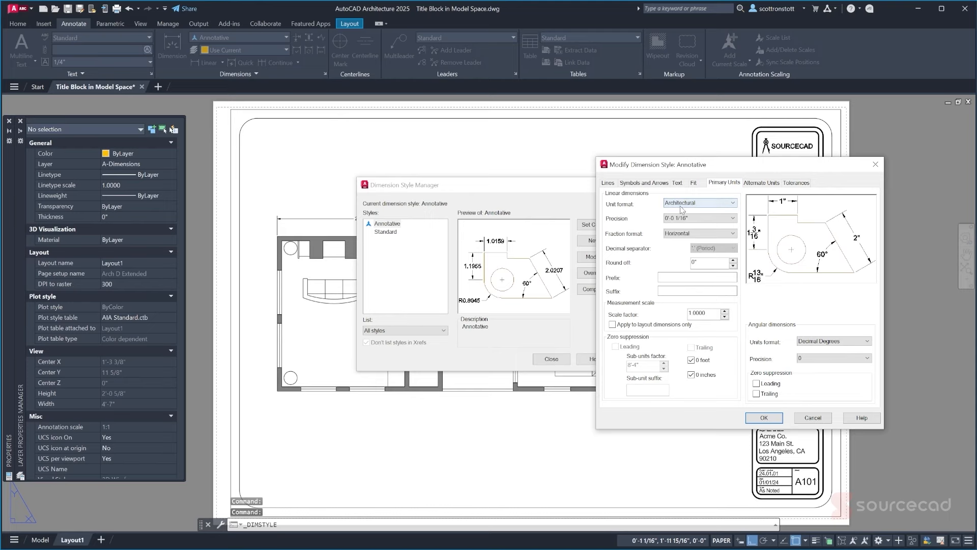
# Set the Annotative dimension style's arrowheads to Architectural tick and save the style changes
pyautogui.click(644, 182)
pyautogui.click(636, 214)
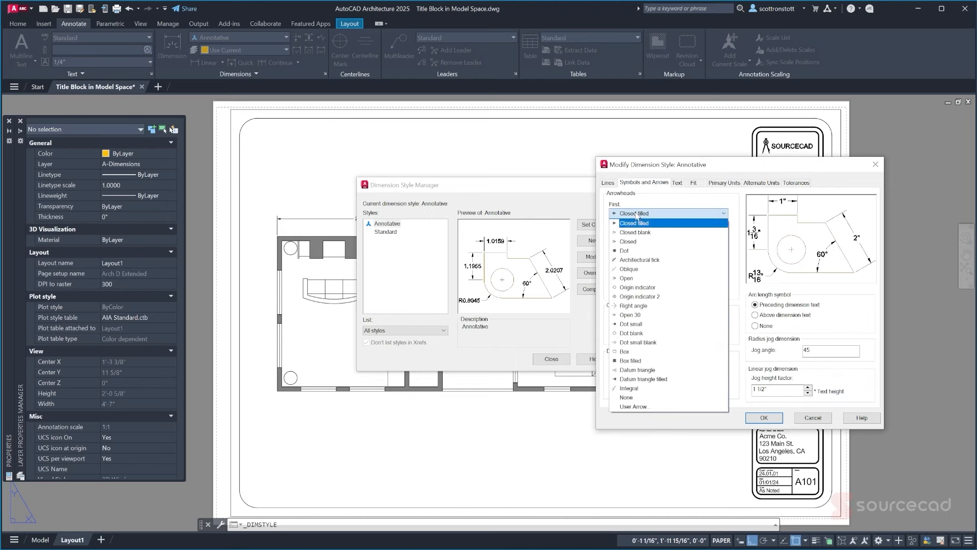
pyautogui.click(640, 259)
pyautogui.click(764, 417)
pyautogui.click(548, 360)
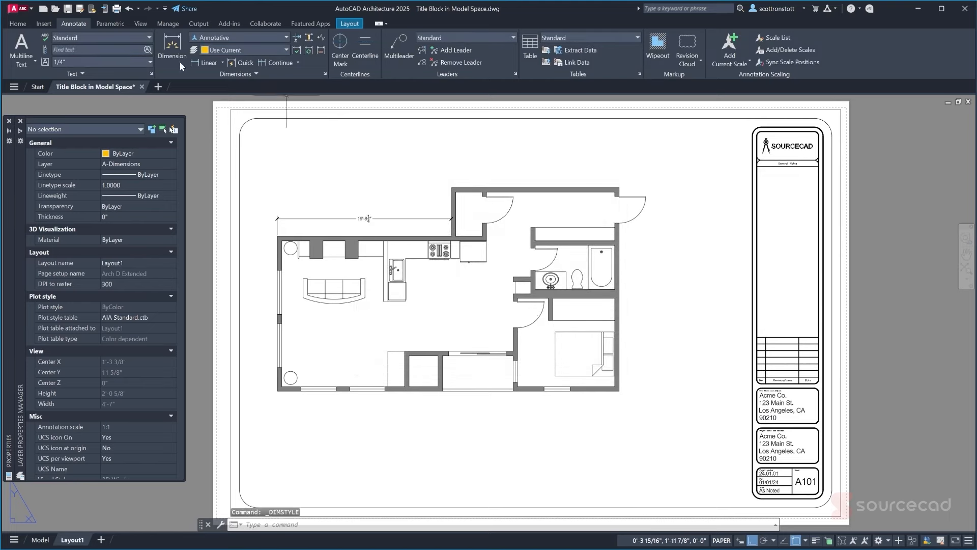
# Dimension the full width of the projecting entry's top exterior wall, placing the dimension line above it
pyautogui.click(172, 46)
pyautogui.click(454, 188)
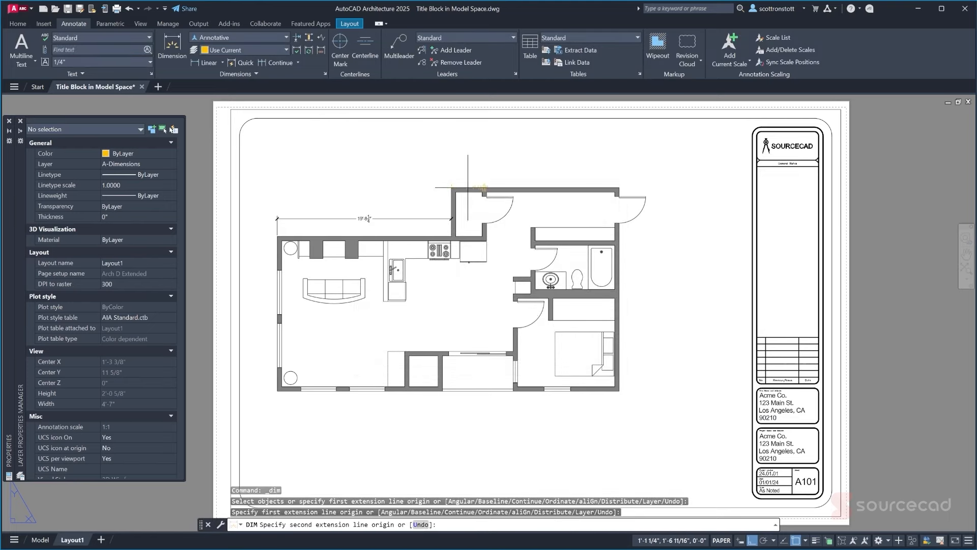
pyautogui.click(618, 189)
pyautogui.click(608, 172)
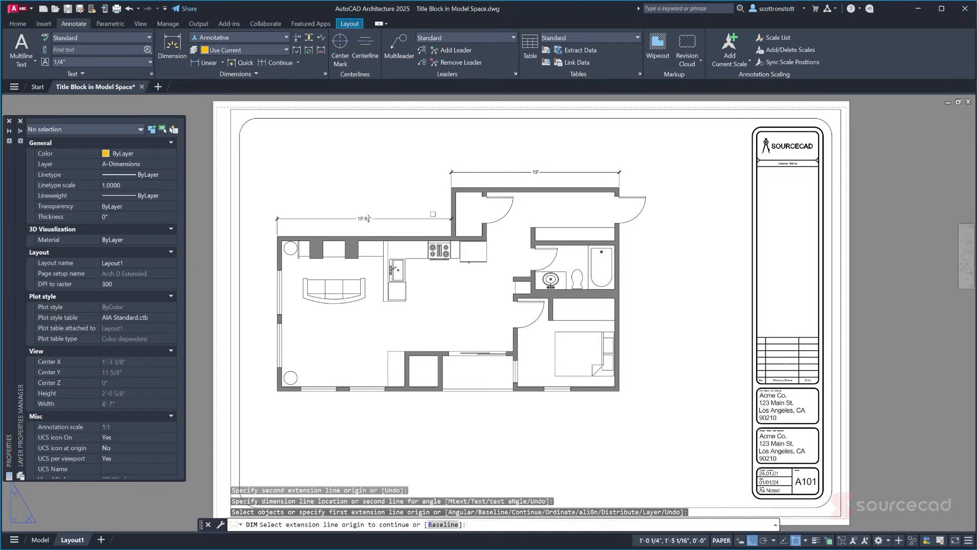
pyautogui.scroll(2, 430, 208)
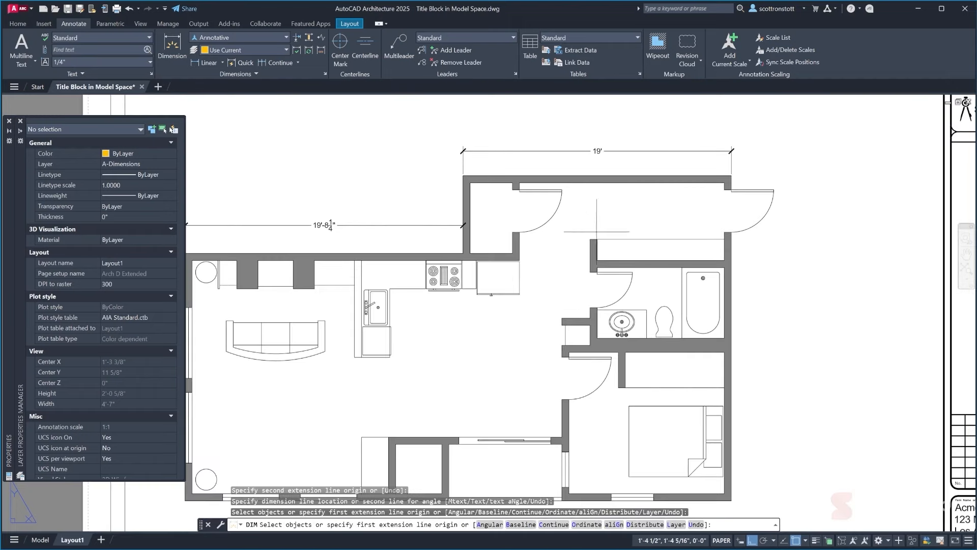
pyautogui.scroll(-2, 509, 198)
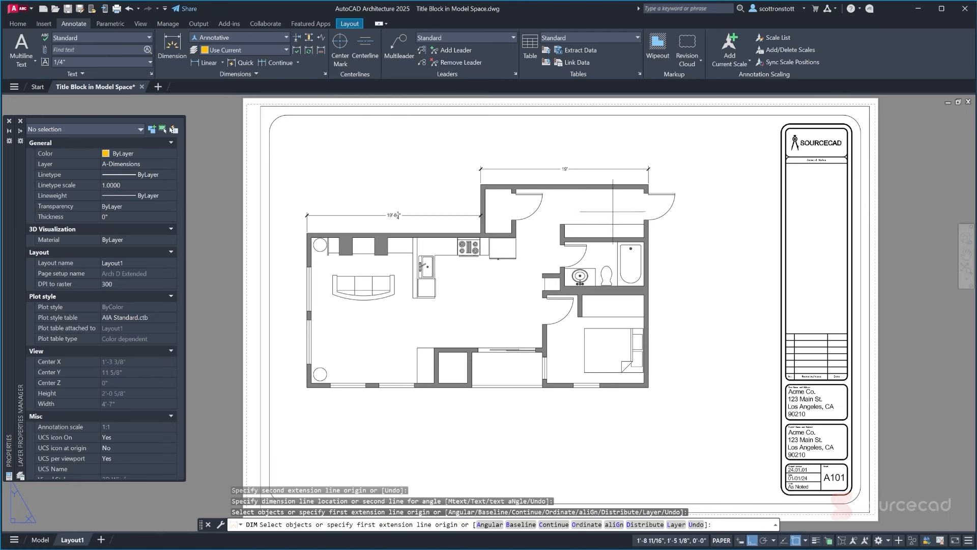
# Dimension the plan's right exterior wall from its top corner to the entry door opening's lower edge, and from there to the bottom corner
pyautogui.click(651, 184)
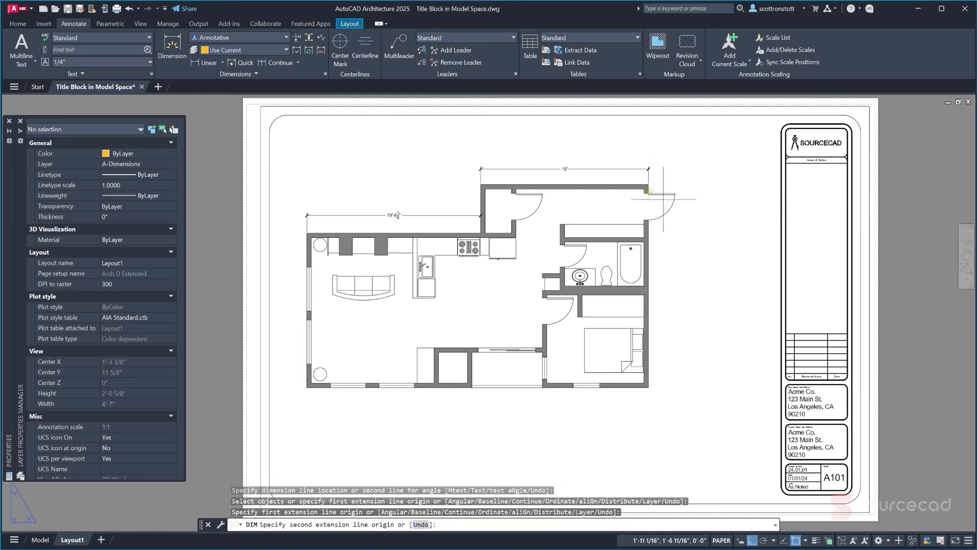
pyautogui.click(648, 220)
pyautogui.click(667, 220)
pyautogui.click(649, 220)
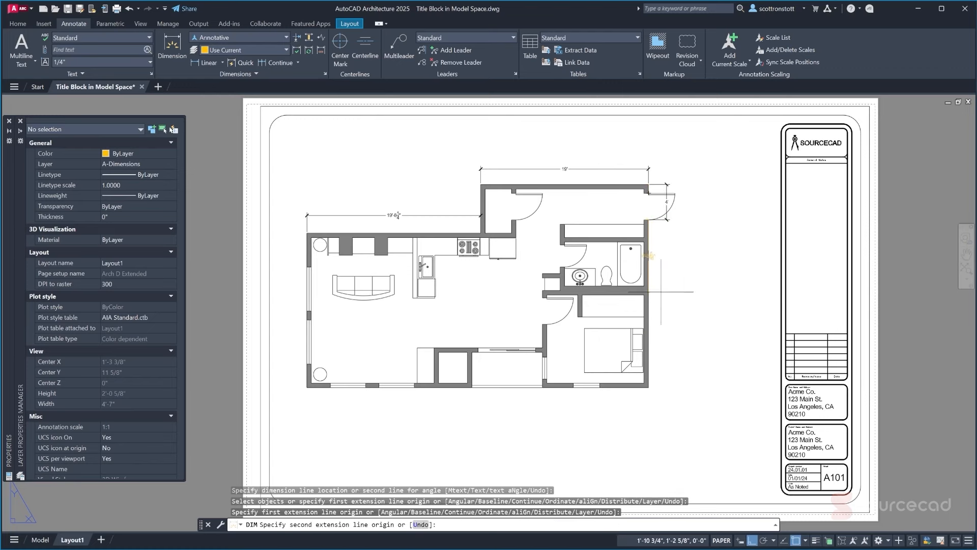
pyautogui.click(648, 387)
pyautogui.click(667, 249)
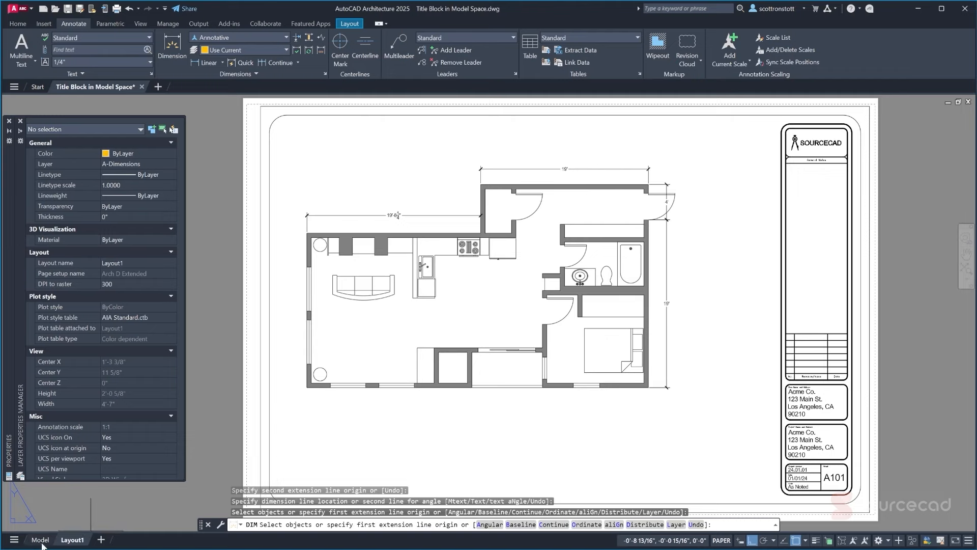
# Check the floor plan in model space for the sheet dimensions, and return to Layout1
pyautogui.moveTo(42, 543)
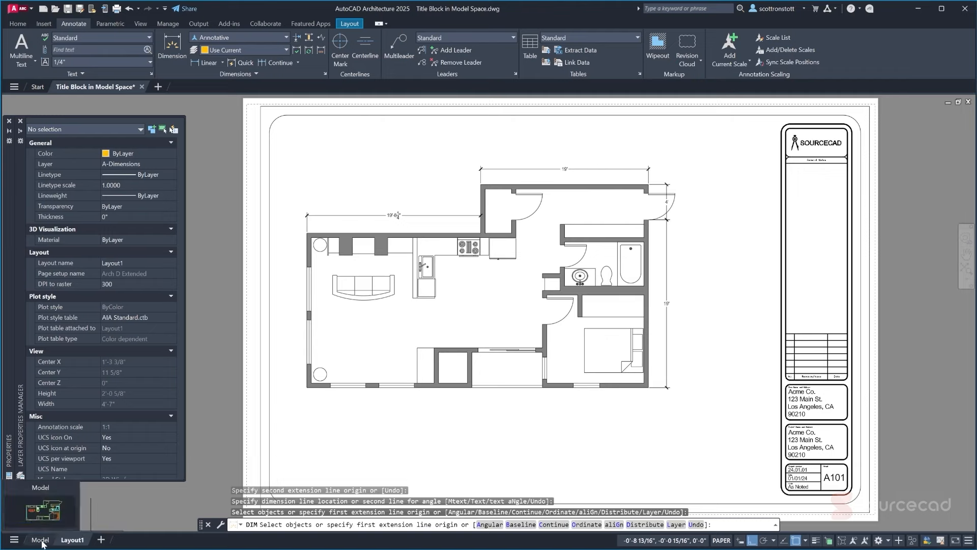
pyautogui.press('Escape')
pyautogui.click(41, 540)
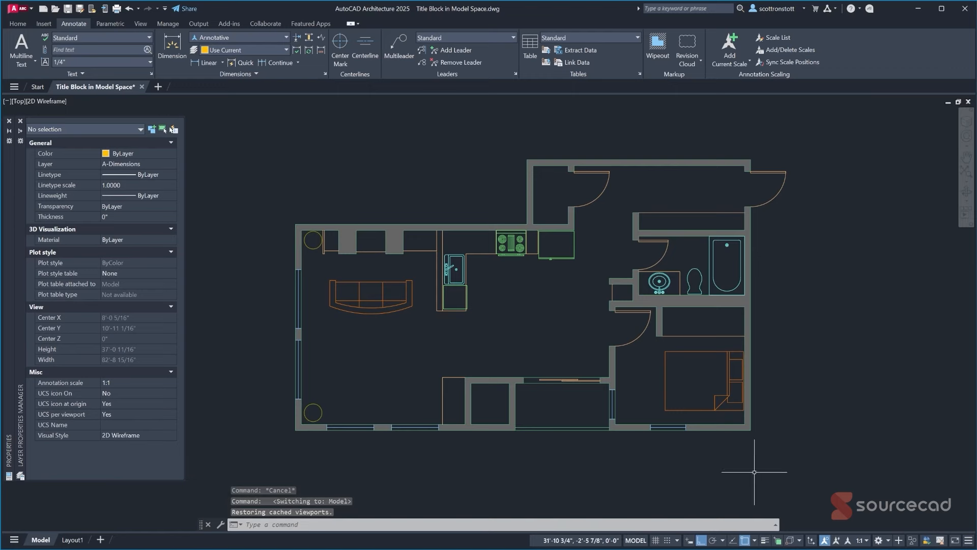
pyautogui.click(71, 540)
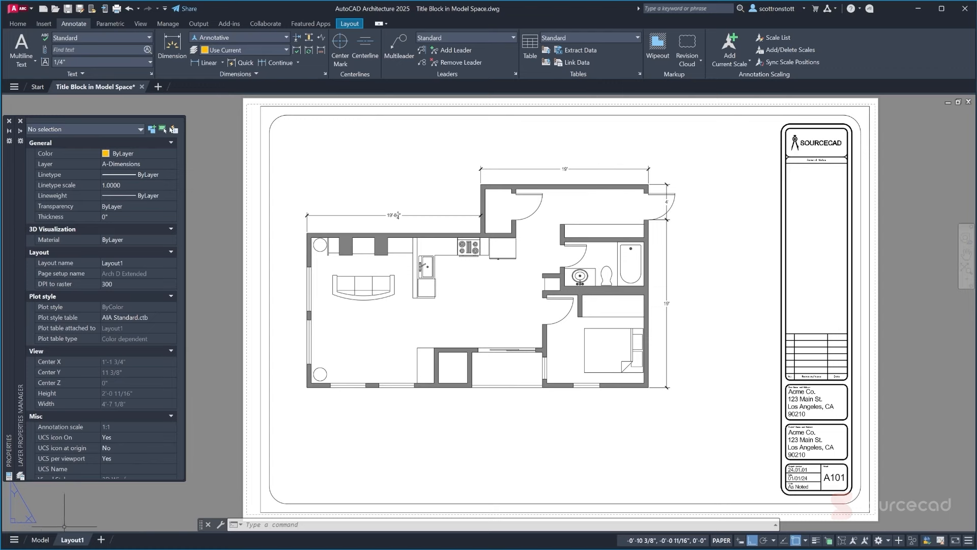
# Rename Layout1 as A101 to match the sheet number in the title block
pyautogui.rightClick(71, 540)
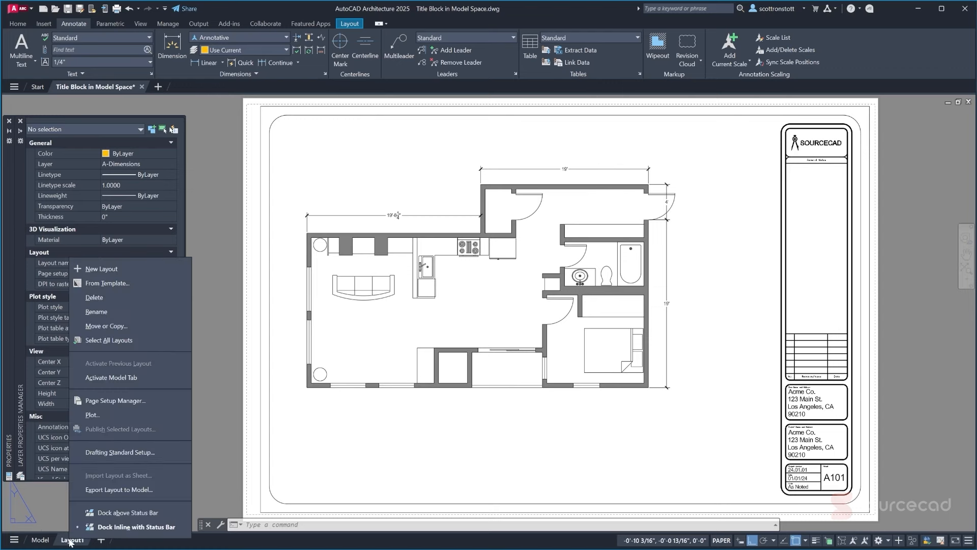
pyautogui.click(95, 311)
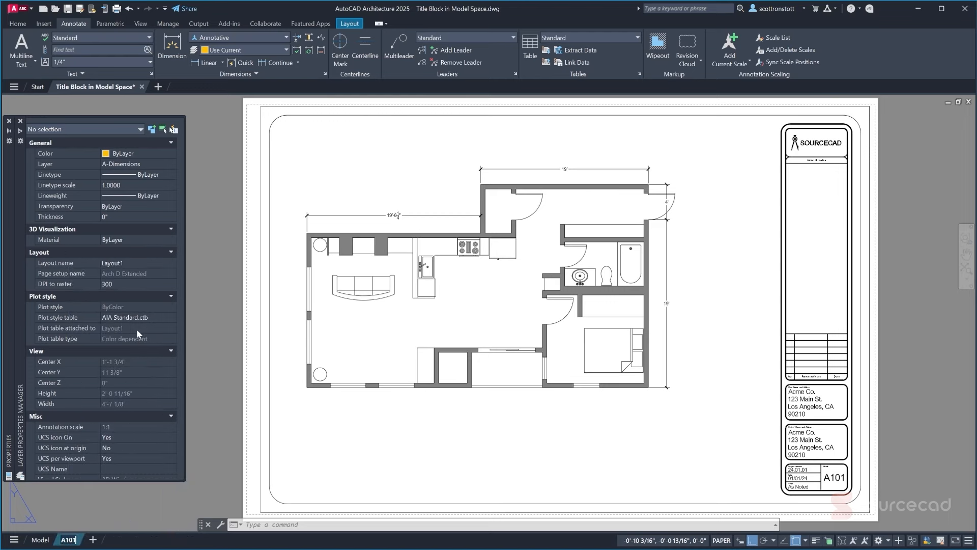
pyautogui.write('A101')
pyautogui.press('Return')
pyautogui.click(396, 476)
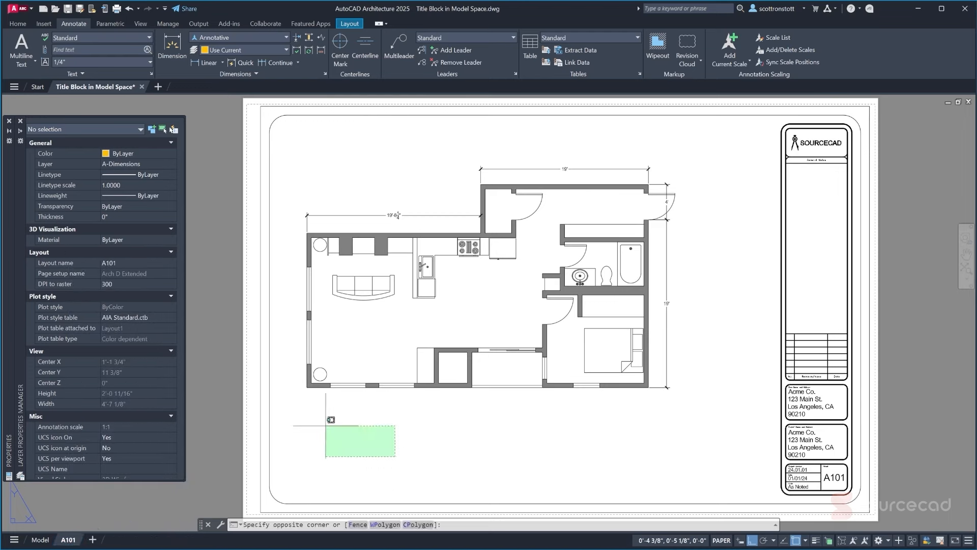
pyautogui.click(294, 392)
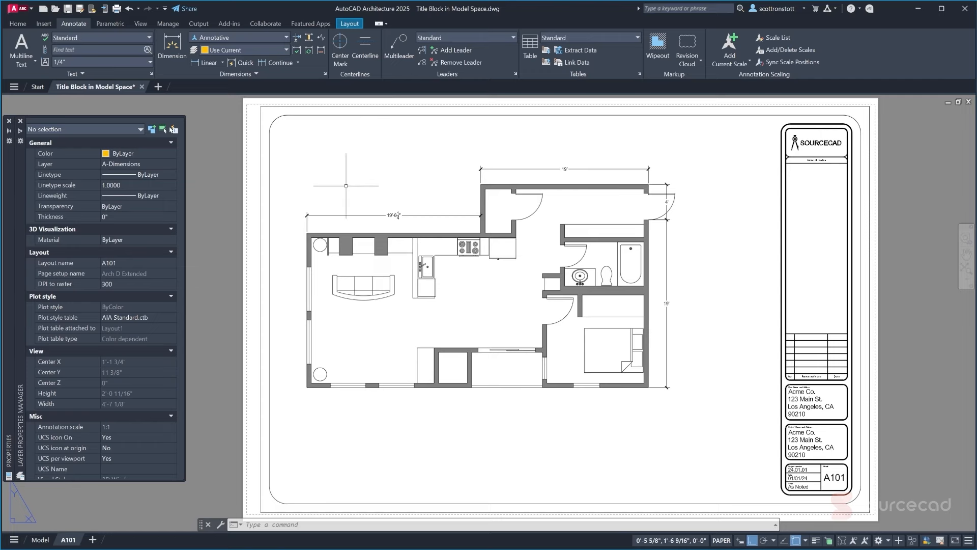
# Open DesignCenter and browse to the blocks of Annotation - Imperial.dwg in the Dynamic Blocks sample folder
pyautogui.write('a')
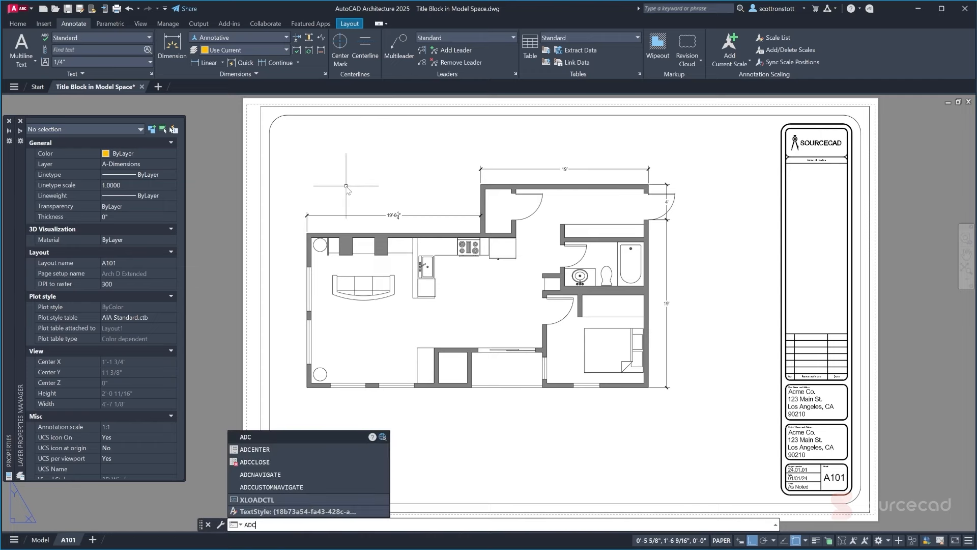
pyautogui.press('Return')
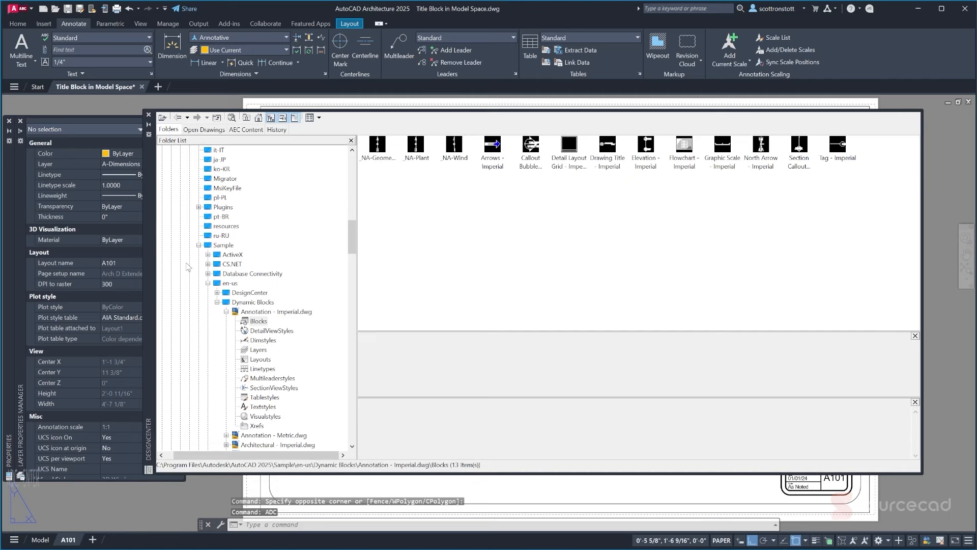
pyautogui.click(160, 455)
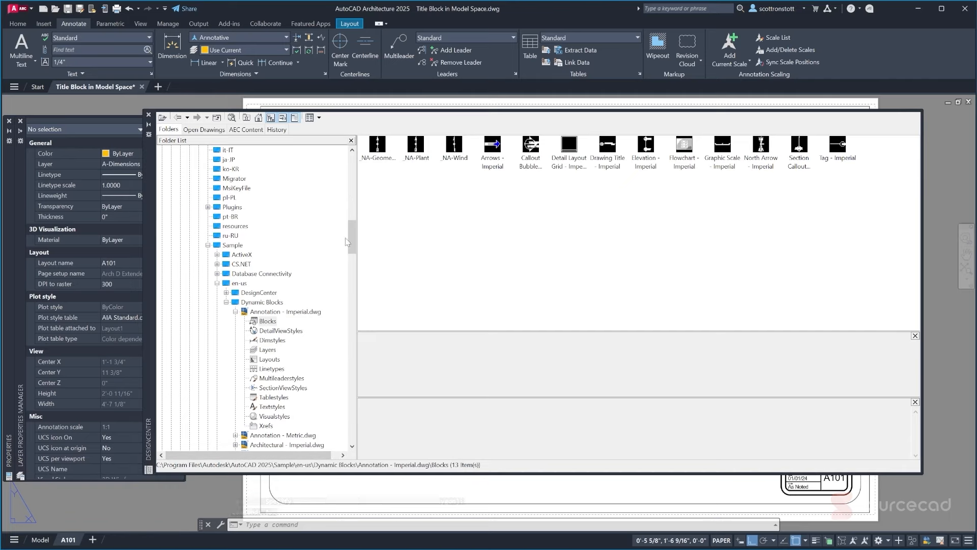
pyautogui.moveTo(347, 242); pyautogui.dragTo(284, 204)
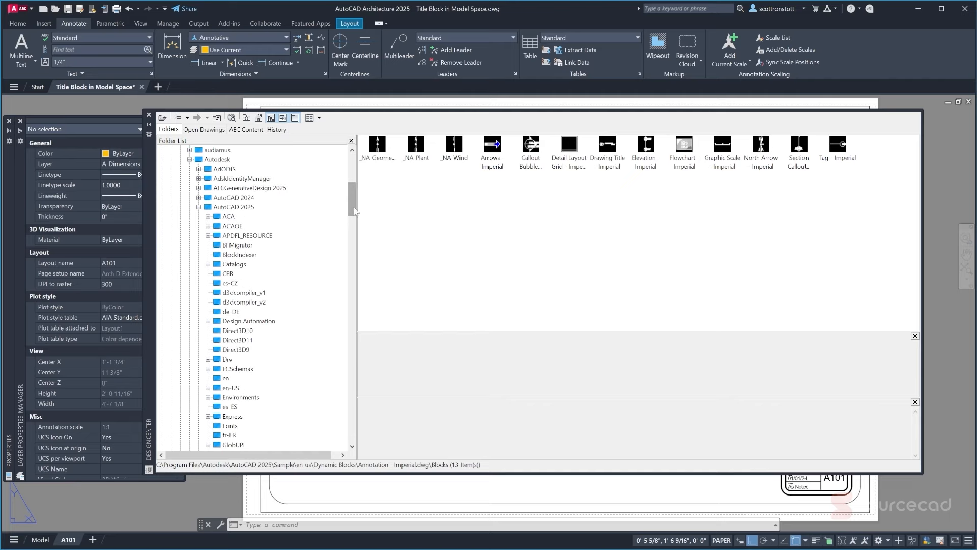
pyautogui.moveTo(354, 212); pyautogui.dragTo(359, 244)
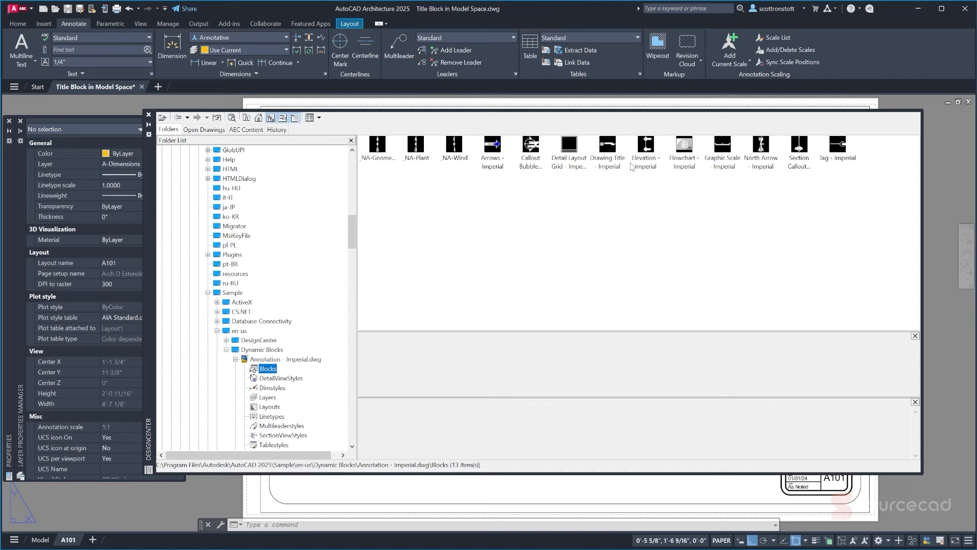
# Insert the Drawing Title - Imperial block at scale 1 and rotation 0 in the sheet's lower-left corner
pyautogui.click(606, 148)
pyautogui.rightClick(606, 148)
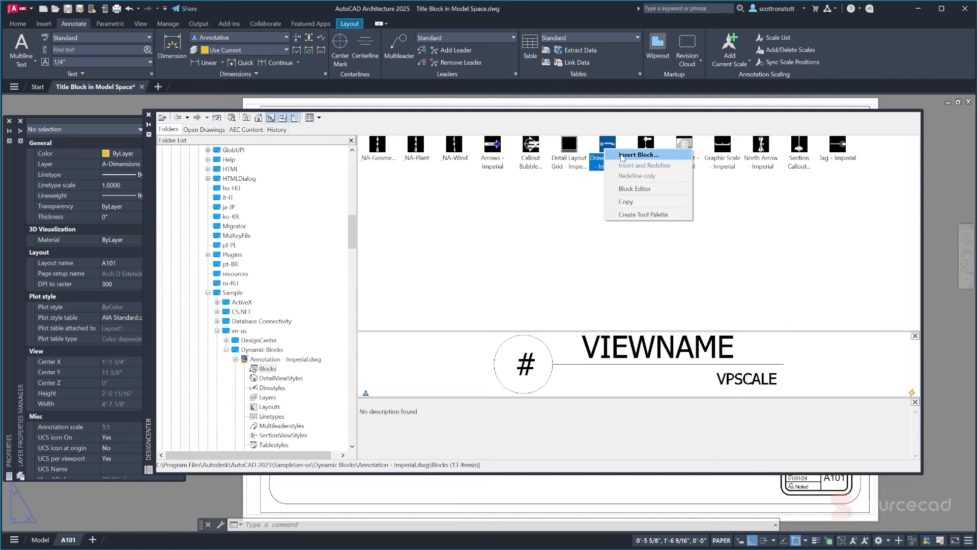
pyautogui.click(621, 155)
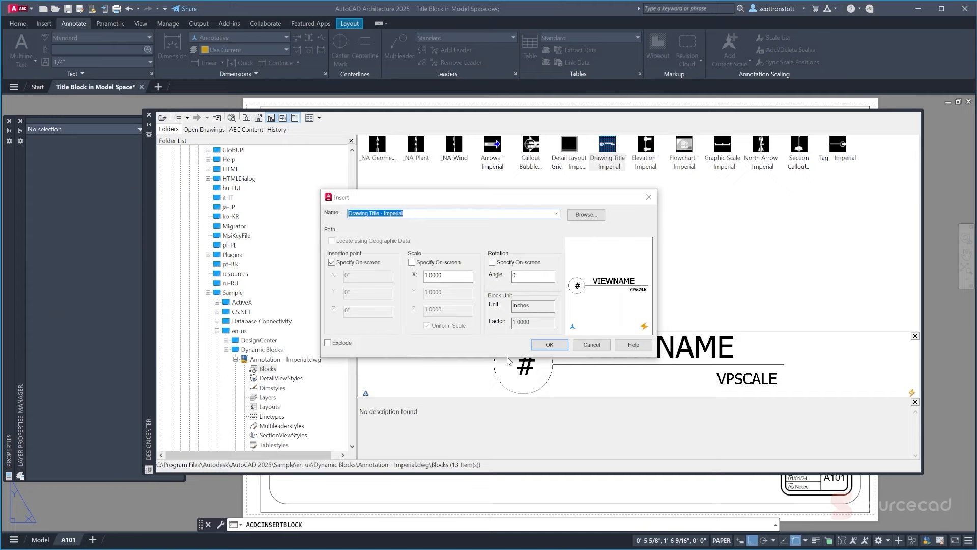
pyautogui.click(541, 346)
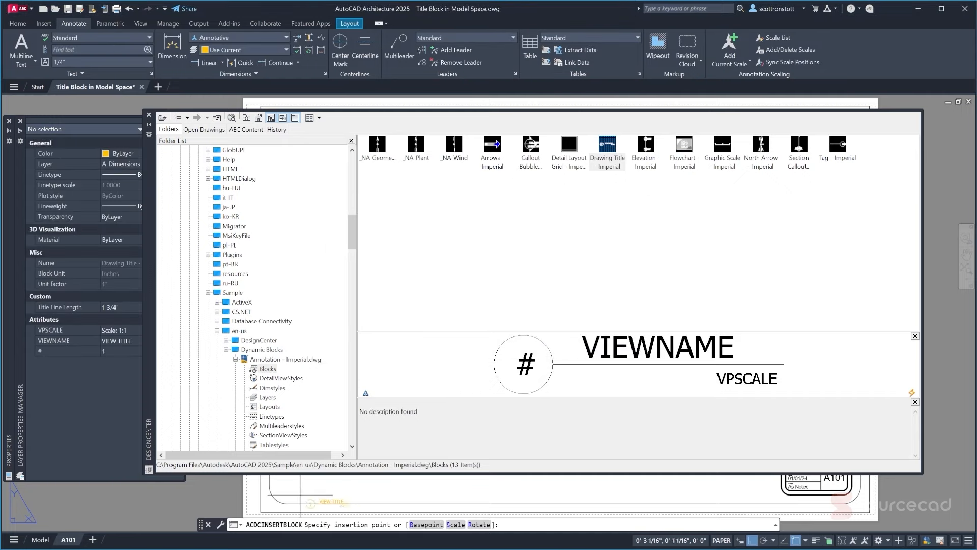
pyautogui.click(283, 488)
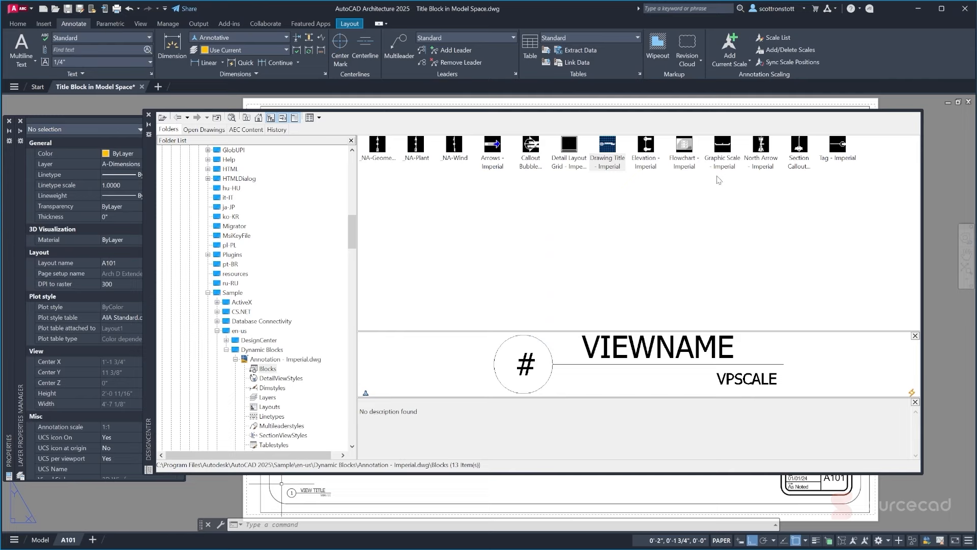
# Insert the Graphic Scale - Imperial block beside the drawing title, and close DesignCenter
pyautogui.rightClick(723, 145)
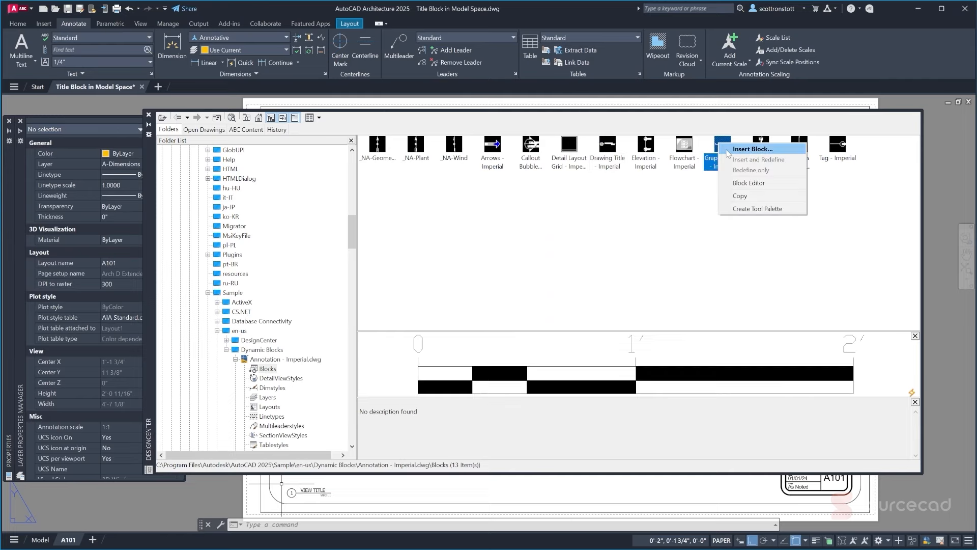
pyautogui.click(729, 151)
pyautogui.click(549, 345)
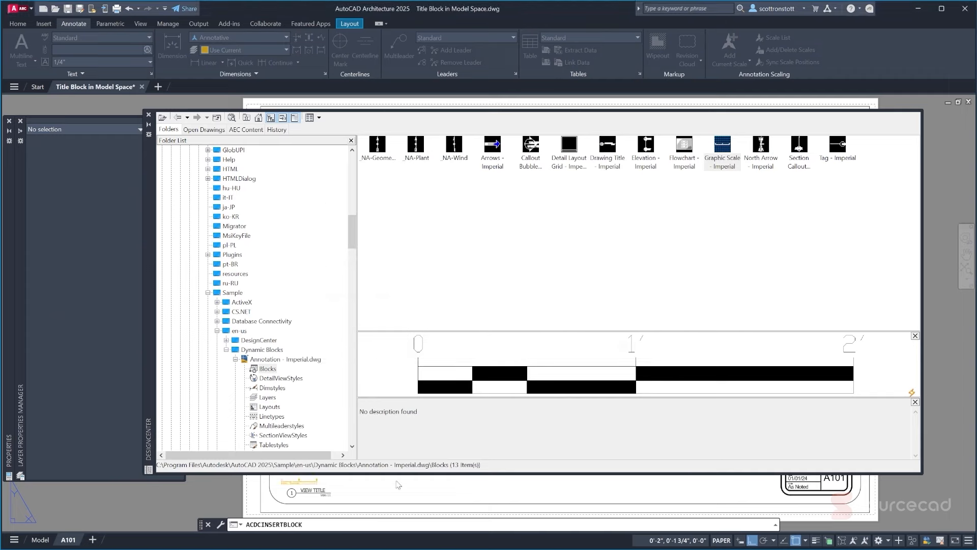
pyautogui.click(349, 492)
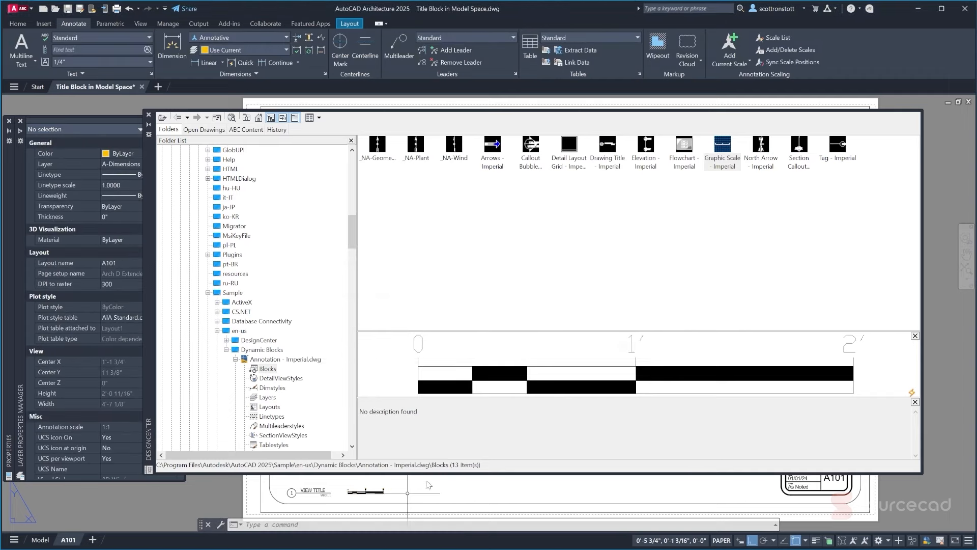
pyautogui.click(149, 117)
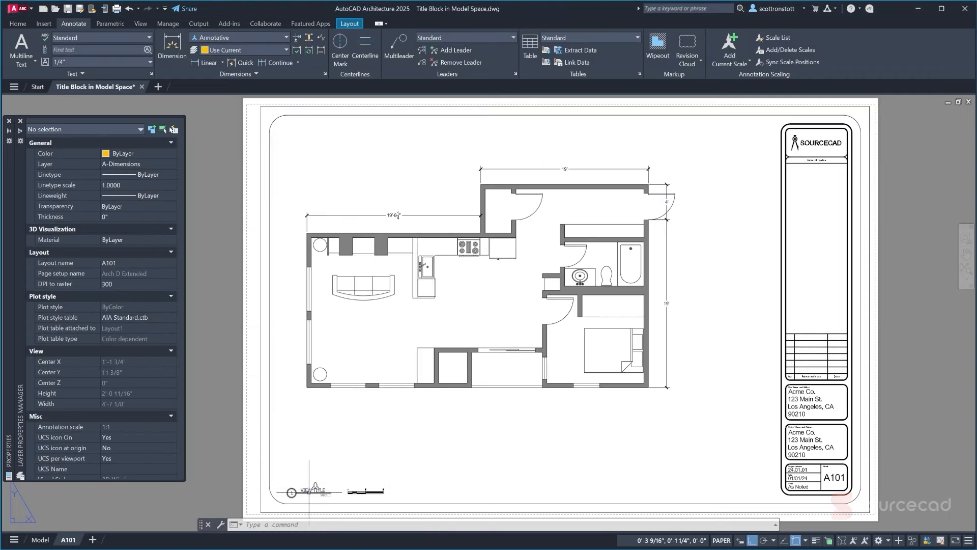
# Move the drawing title and graphic scale blocks to the Title Block layer
pyautogui.moveTo(313, 495); pyautogui.dragTo(306, 485, button='middle')
pyautogui.click(364, 467)
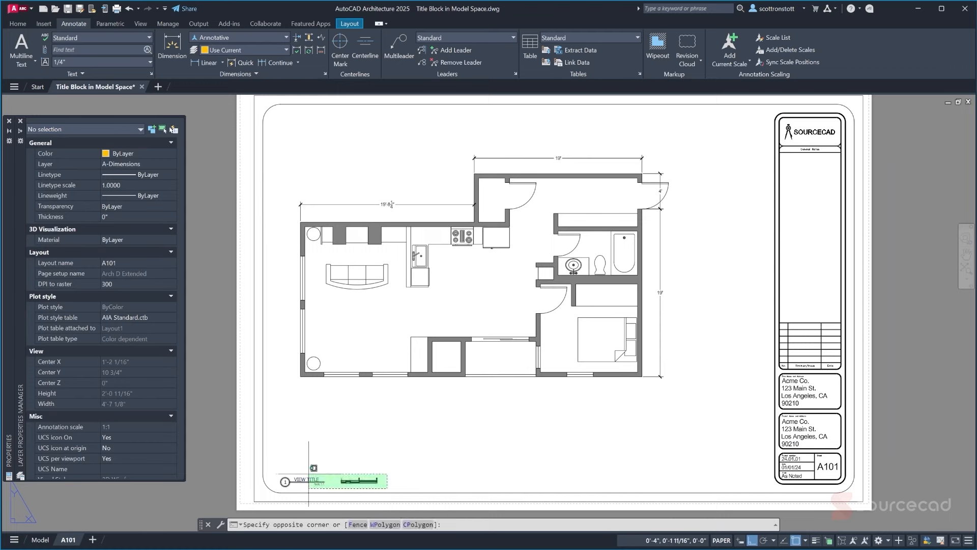
pyautogui.click(259, 484)
pyautogui.click(18, 23)
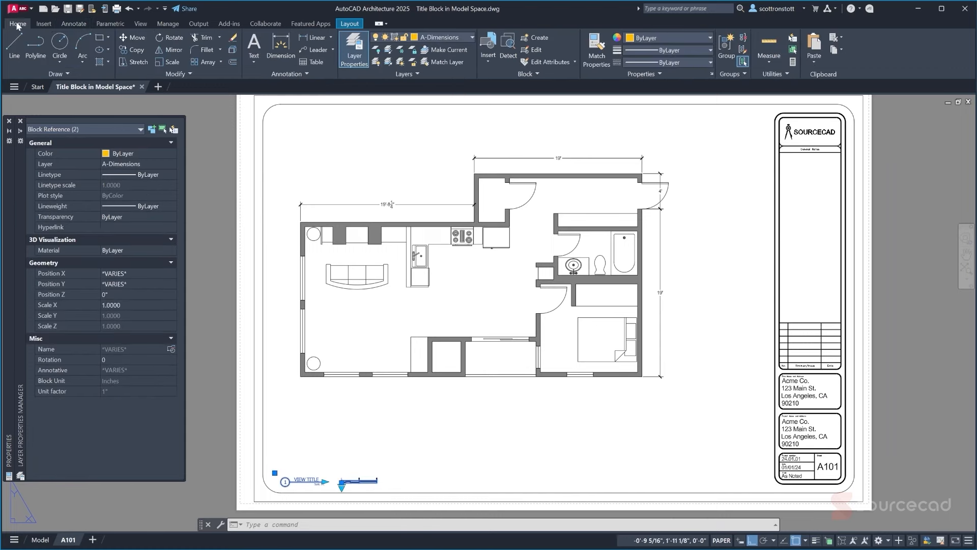
pyautogui.click(467, 37)
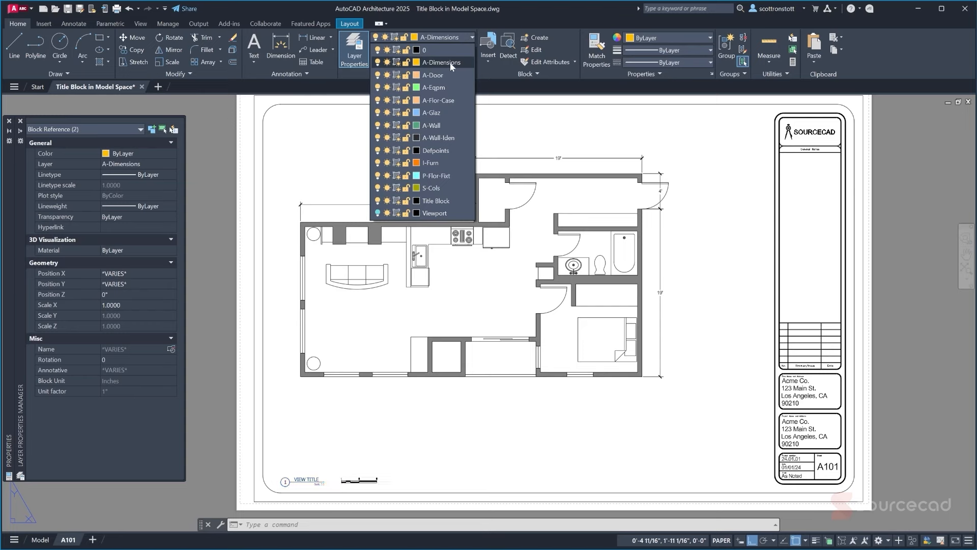
pyautogui.click(434, 200)
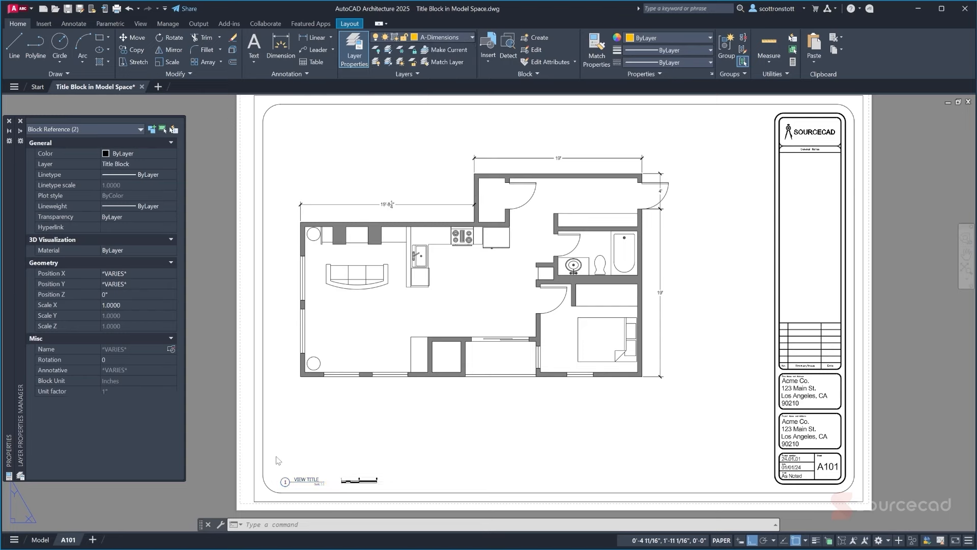
pyautogui.click(301, 448)
pyautogui.press('Escape')
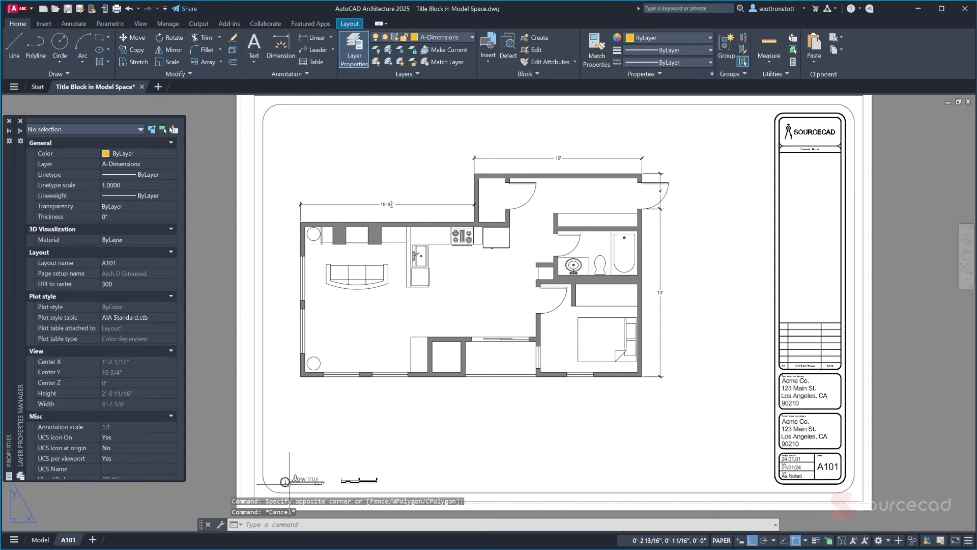
# Move the drawing title block directly below the floor plan's lower-left corner, with ortho mode off
pyautogui.click(301, 481)
pyautogui.click(275, 473)
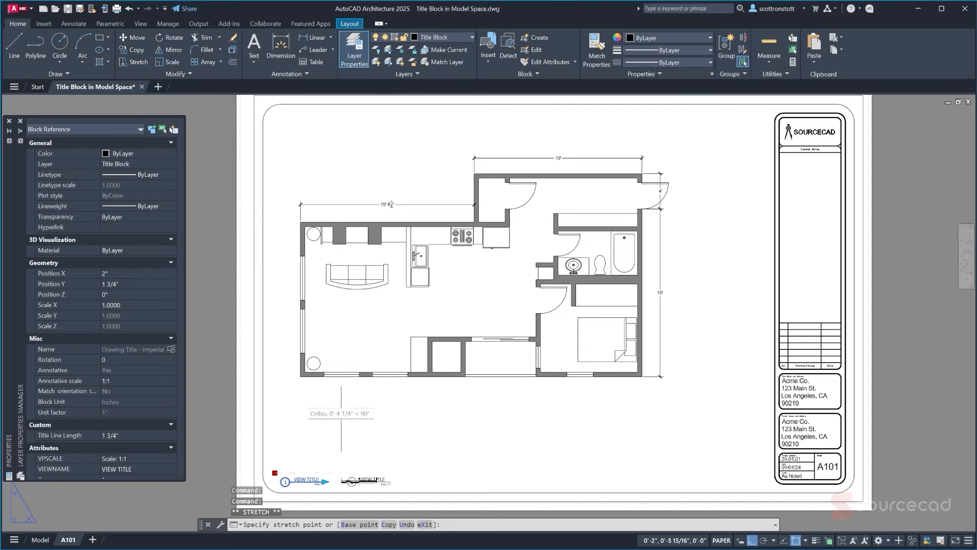
pyautogui.press('F8')
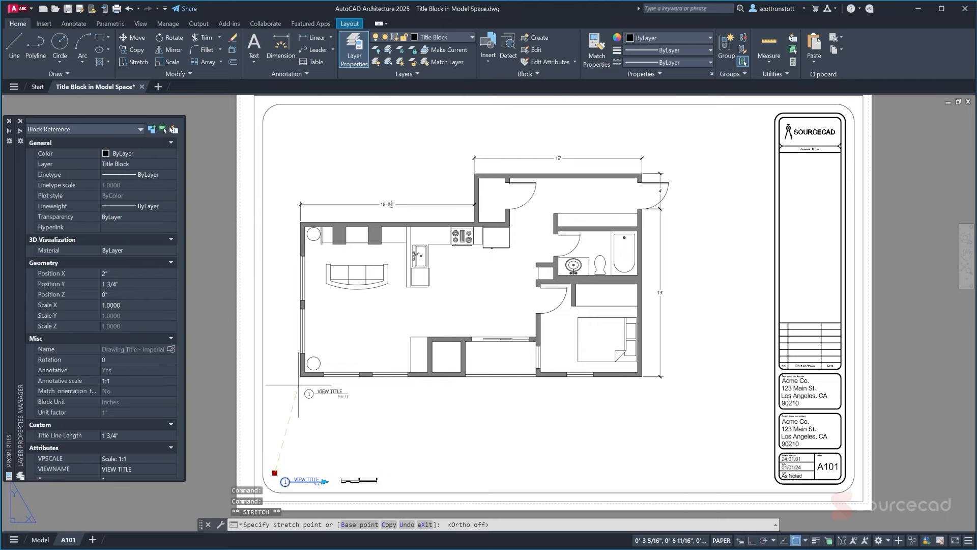
pyautogui.click(294, 384)
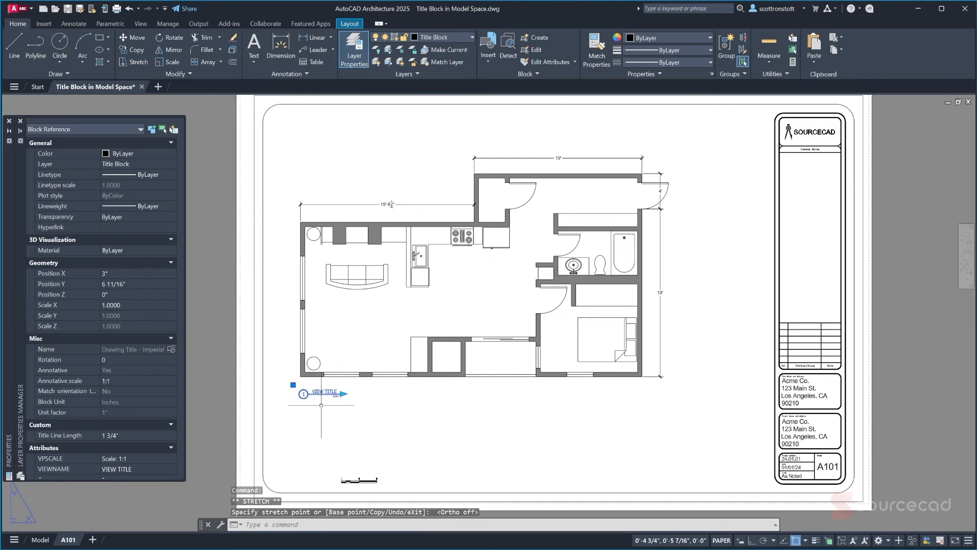
pyautogui.scroll(4, 318, 399)
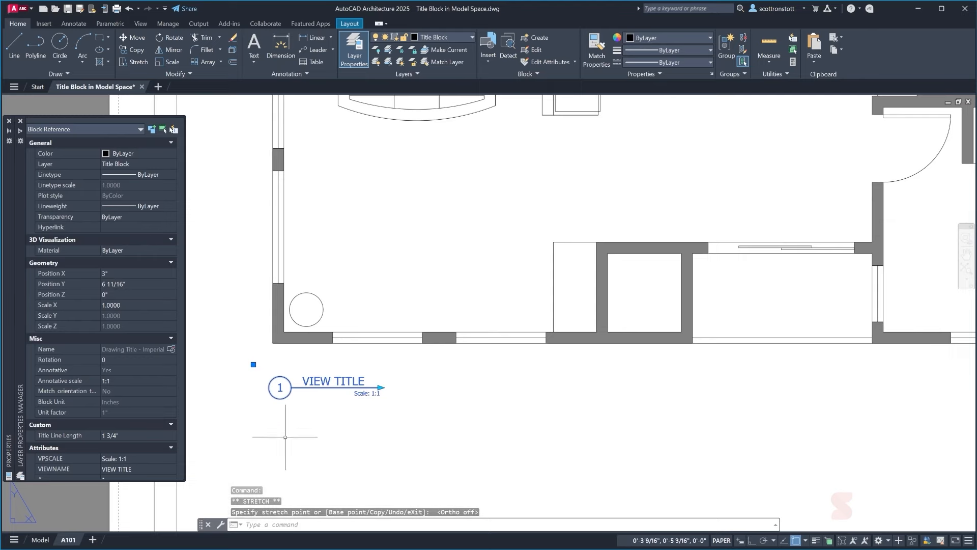
pyautogui.doubleClick(338, 383)
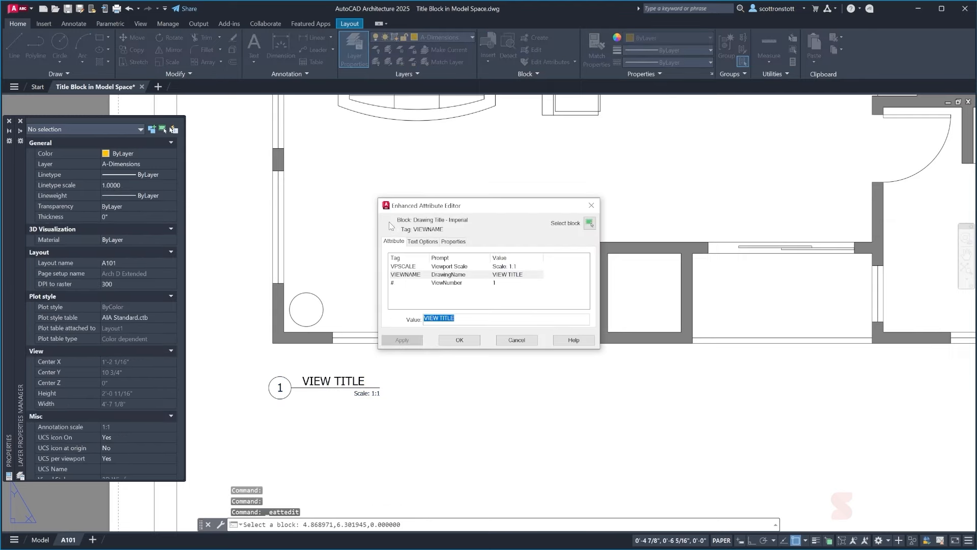
pyautogui.click(447, 267)
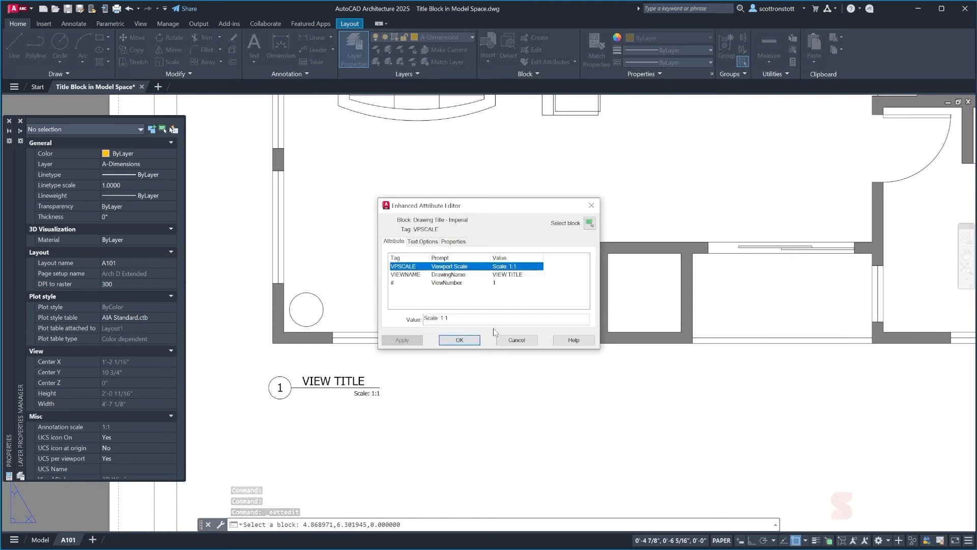
pyautogui.click(517, 340)
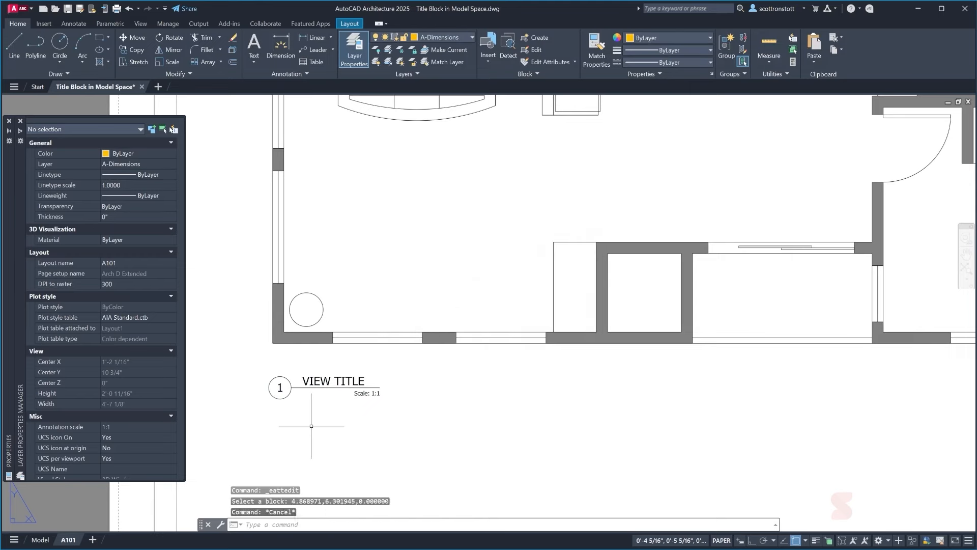
# Edit the drawing title's attributes with ATTEDIT: viewport scale "Scale: 1/2"=1'-0"" and drawing name "Condo Floor Plan"
pyautogui.write('attedit')
pyautogui.press('Return')
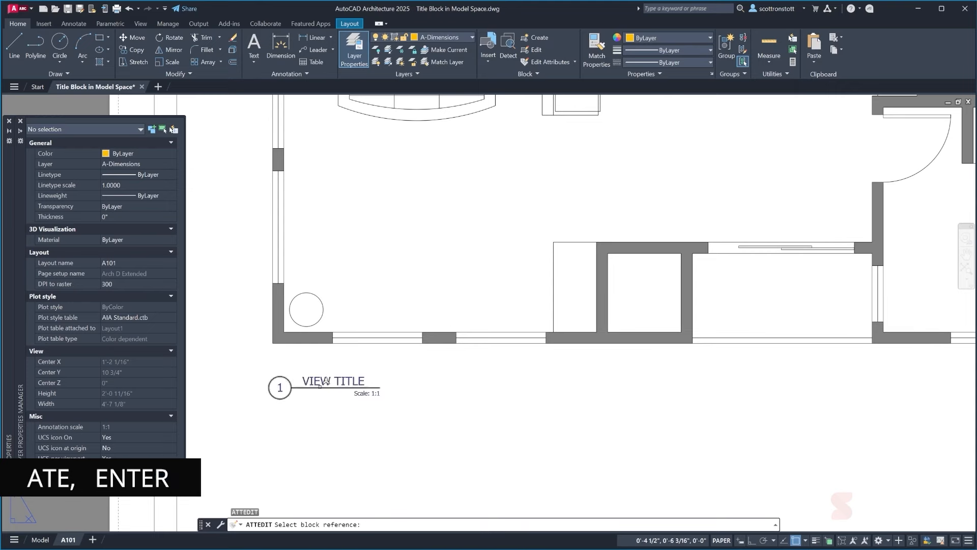
pyautogui.click(325, 380)
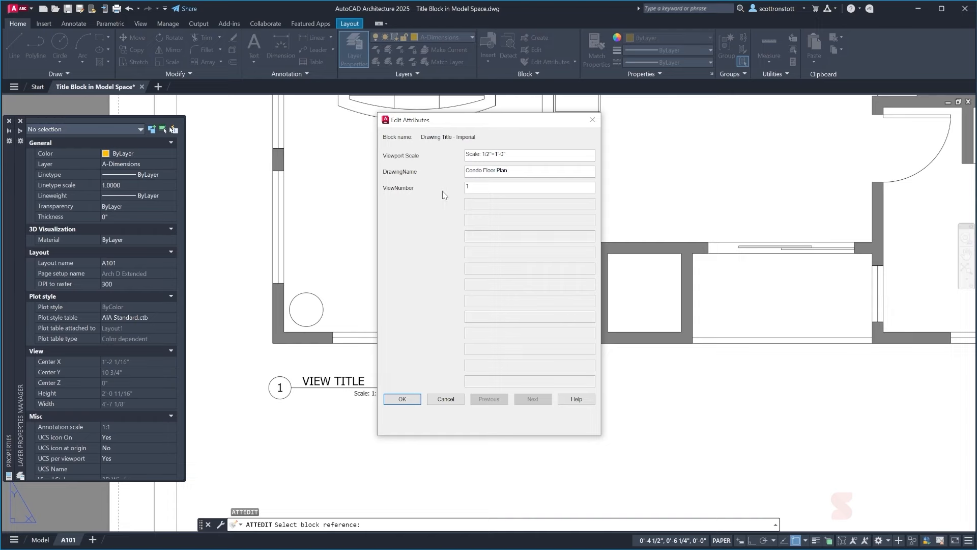
pyautogui.click(403, 399)
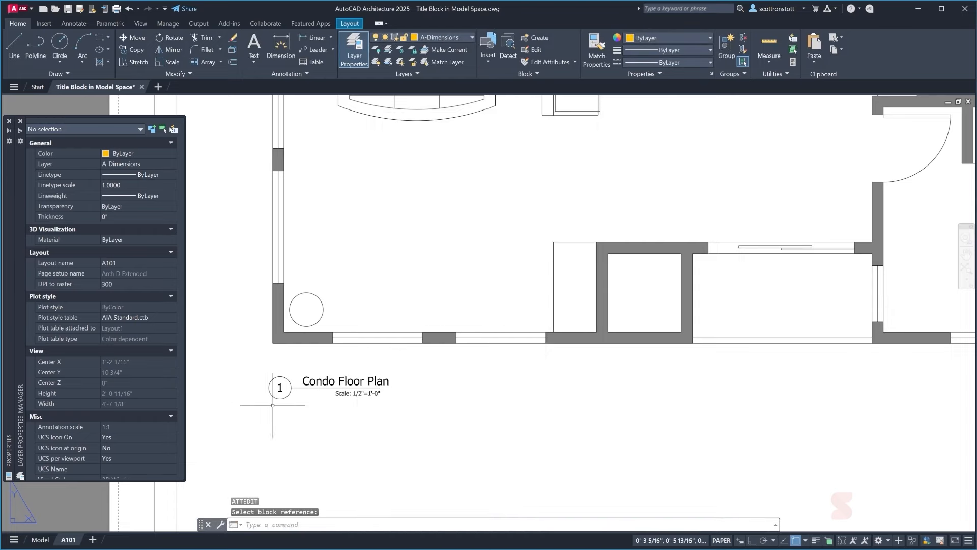
# Stretch the drawing title's line to the floor plan's right edge, about 1'-6 5/8" long
pyautogui.click(319, 387)
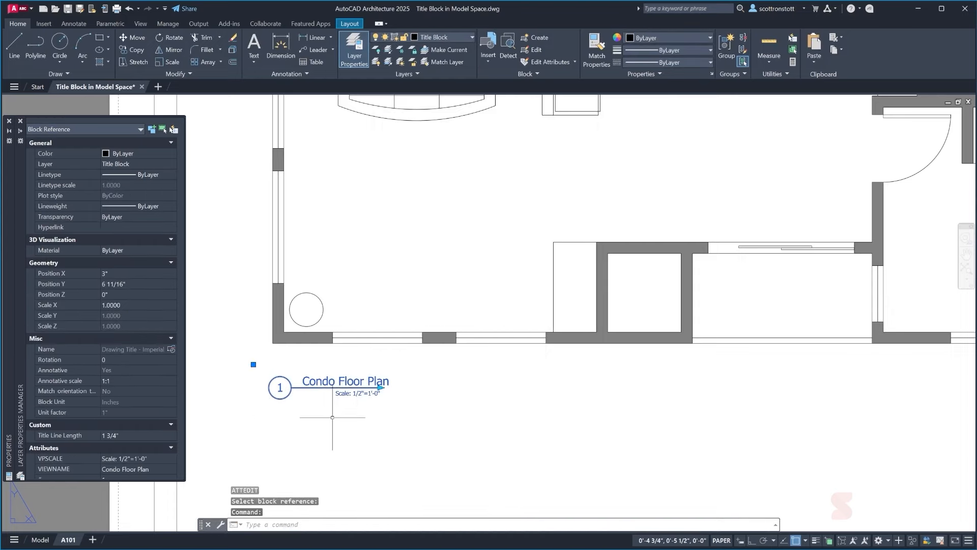
pyautogui.click(381, 388)
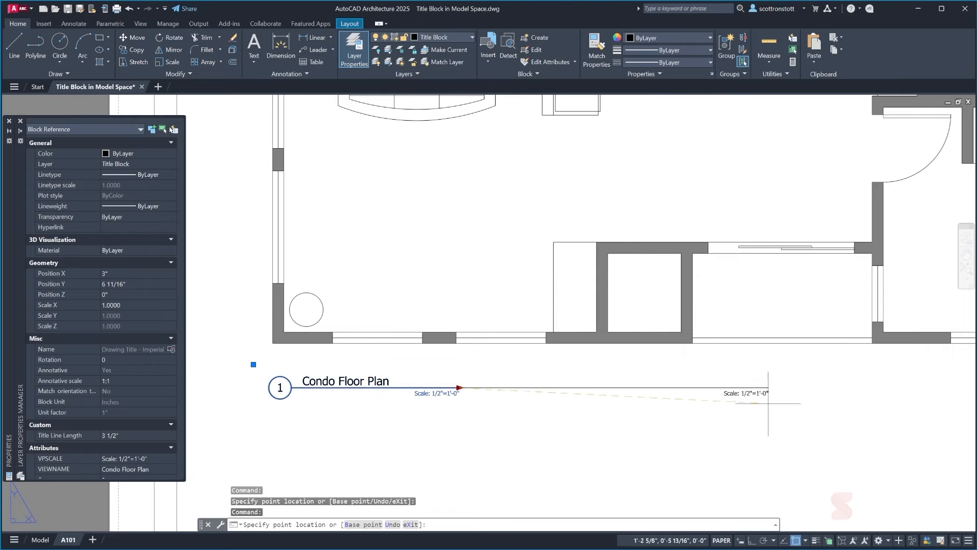
pyautogui.scroll(-2, 640, 395)
pyautogui.click(954, 395)
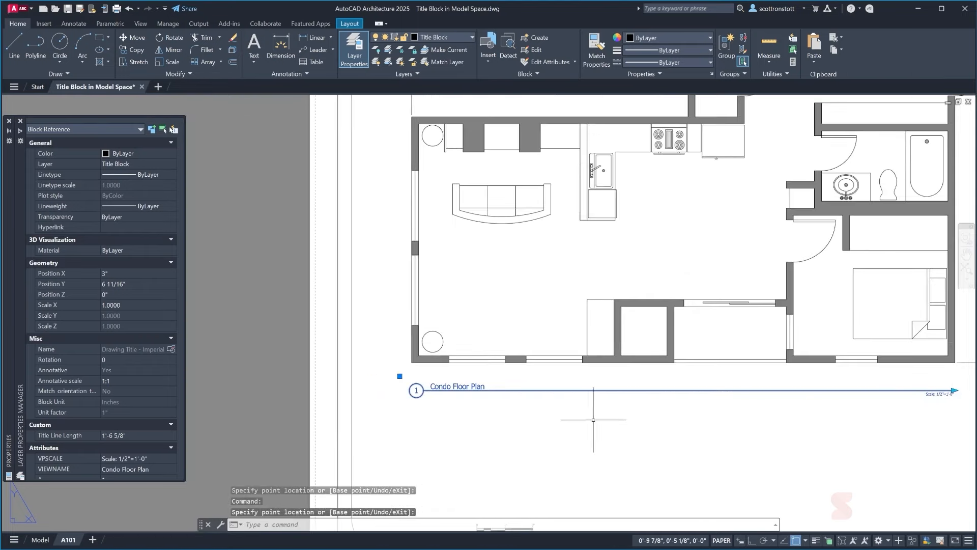
pyautogui.press('Escape')
pyautogui.scroll(-3, 585, 410)
pyautogui.scroll(3, 348, 460)
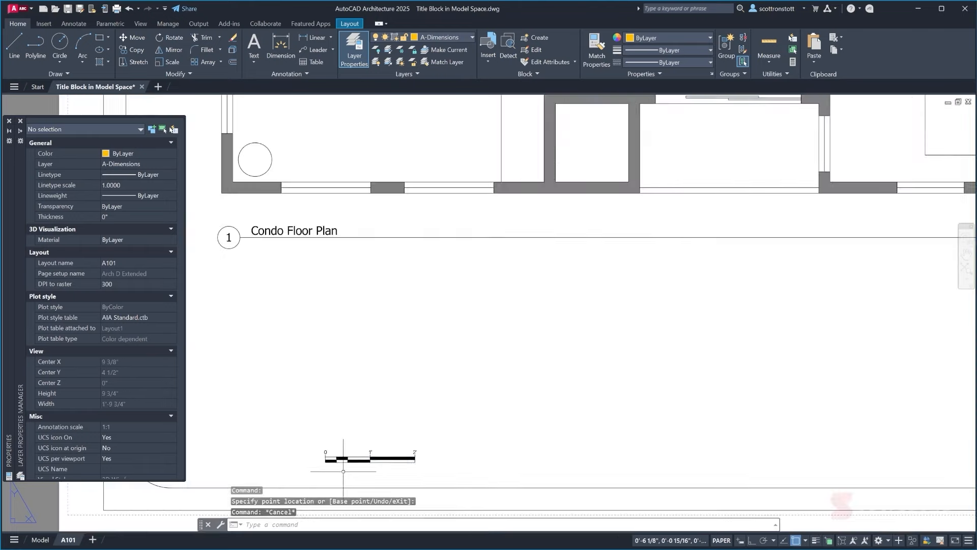
pyautogui.click(351, 460)
pyautogui.scroll(2, 380, 396)
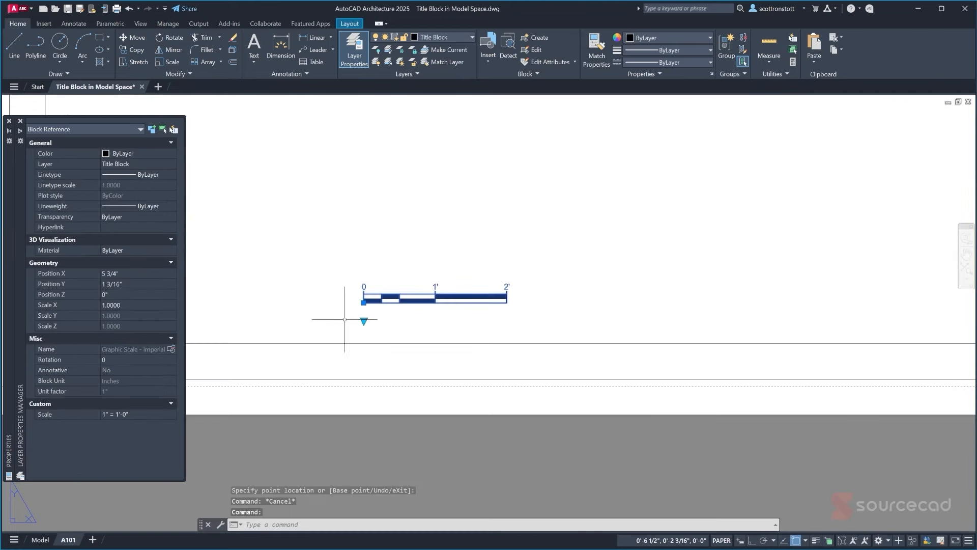
pyautogui.click(364, 320)
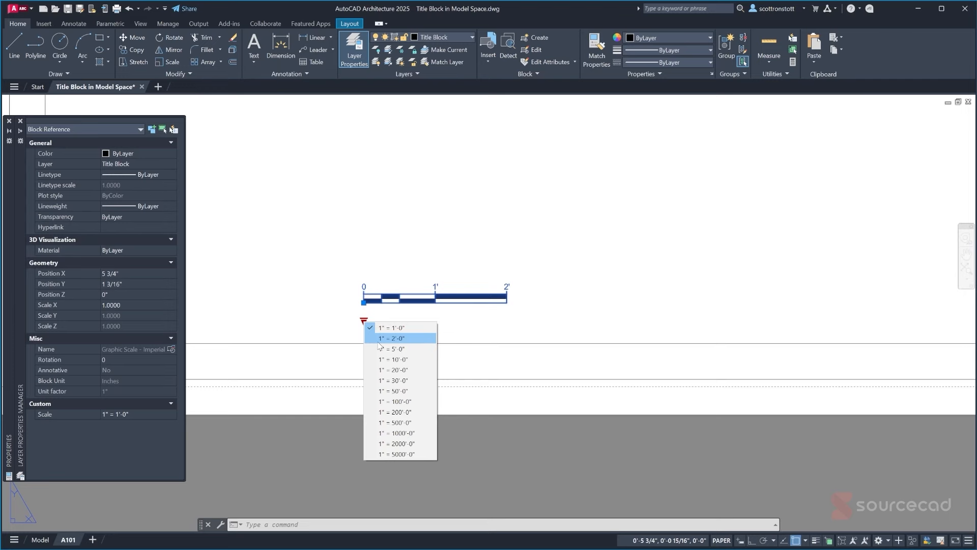
pyautogui.press('Escape')
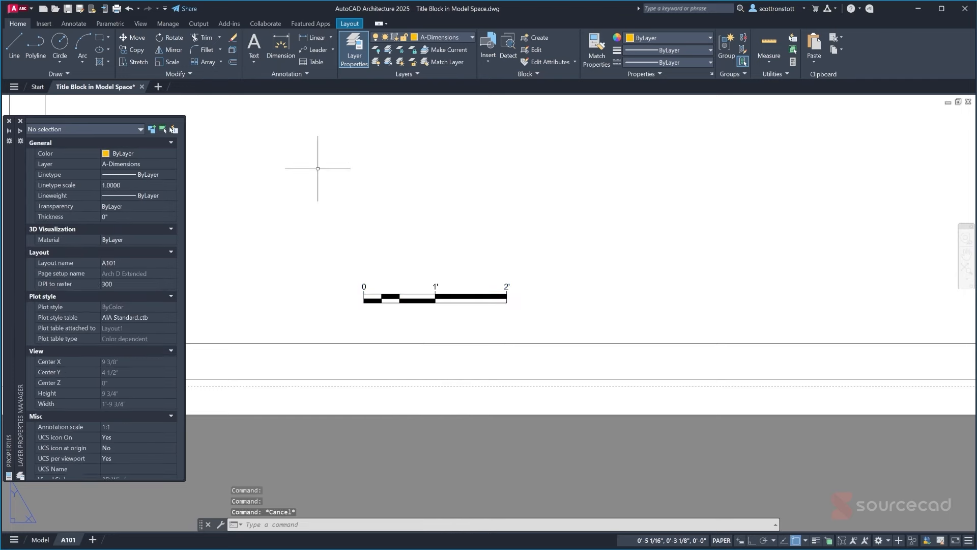
# Set the graphic scale block's scale to 1" = 2'-0"
pyautogui.scroll(-2, 319, 166)
pyautogui.moveTo(323, 175); pyautogui.dragTo(427, 270, button='middle')
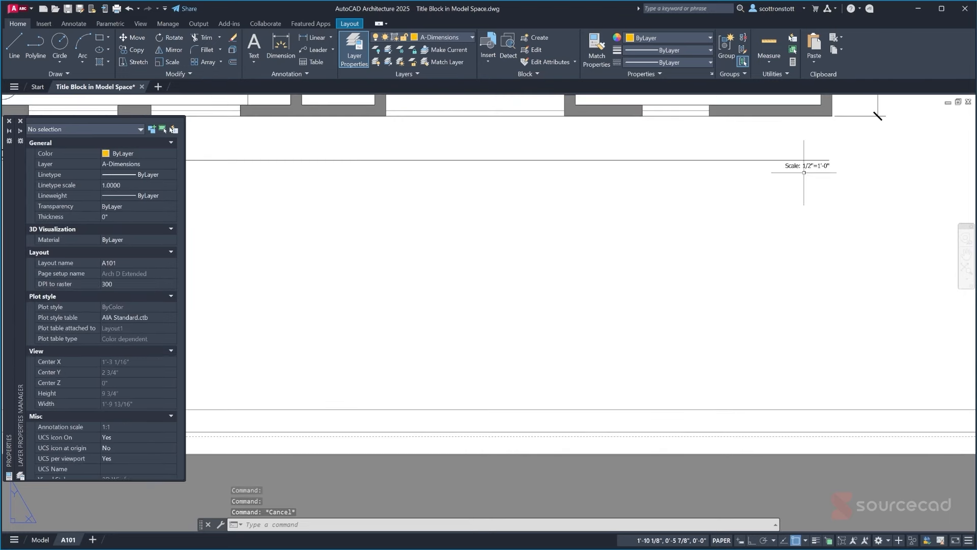
pyautogui.moveTo(475, 295); pyautogui.dragTo(476, 244, button='middle')
pyautogui.click(317, 331)
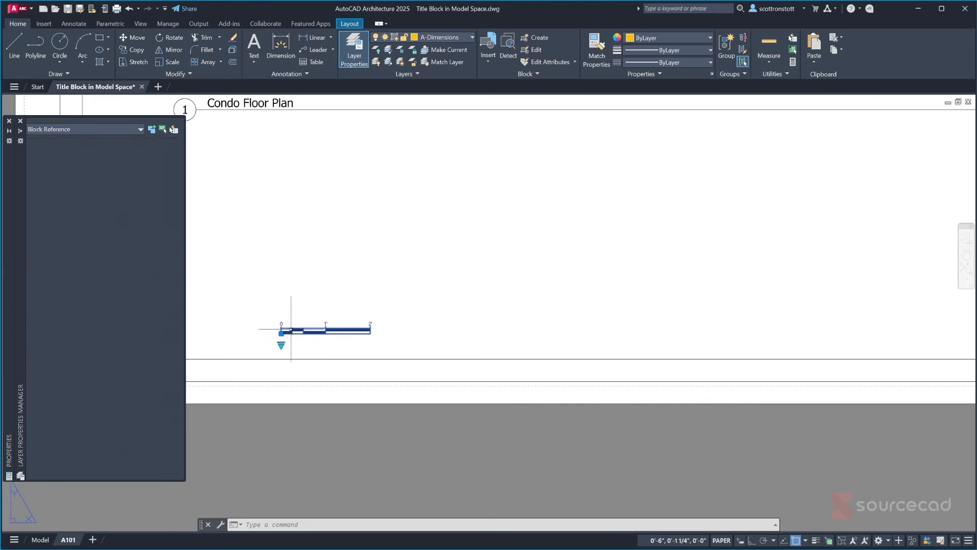
pyautogui.click(281, 345)
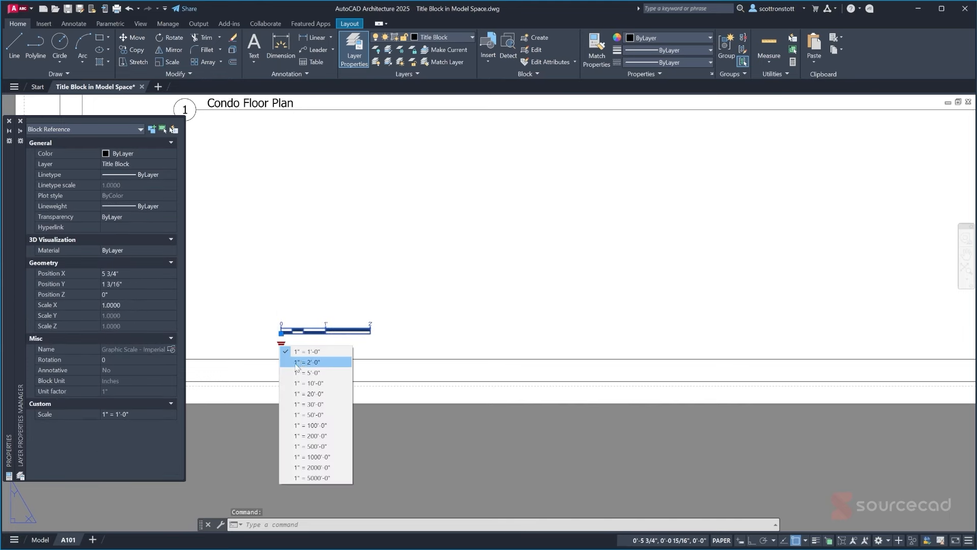
pyautogui.click(307, 362)
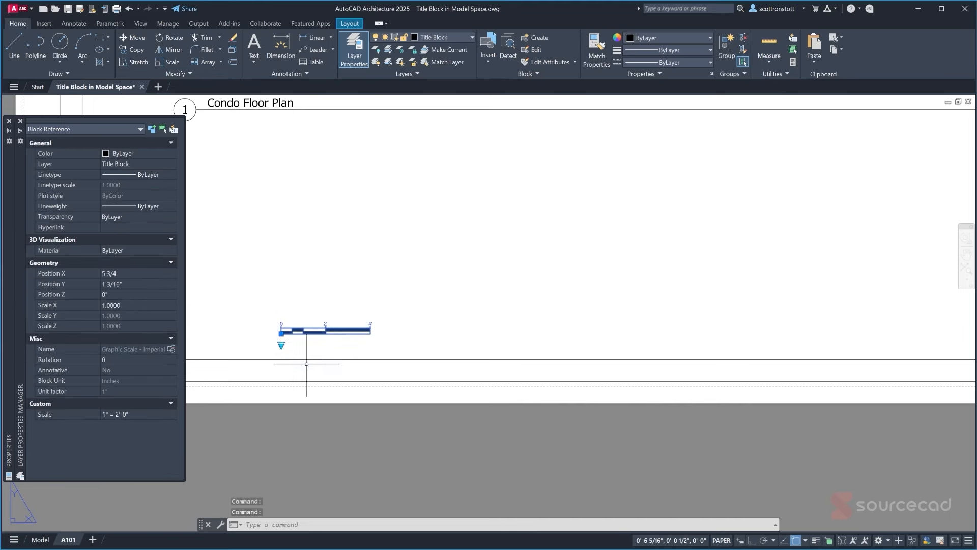
# Move the graphic scale directly below the scale text at the right end of the title line
pyautogui.click(281, 333)
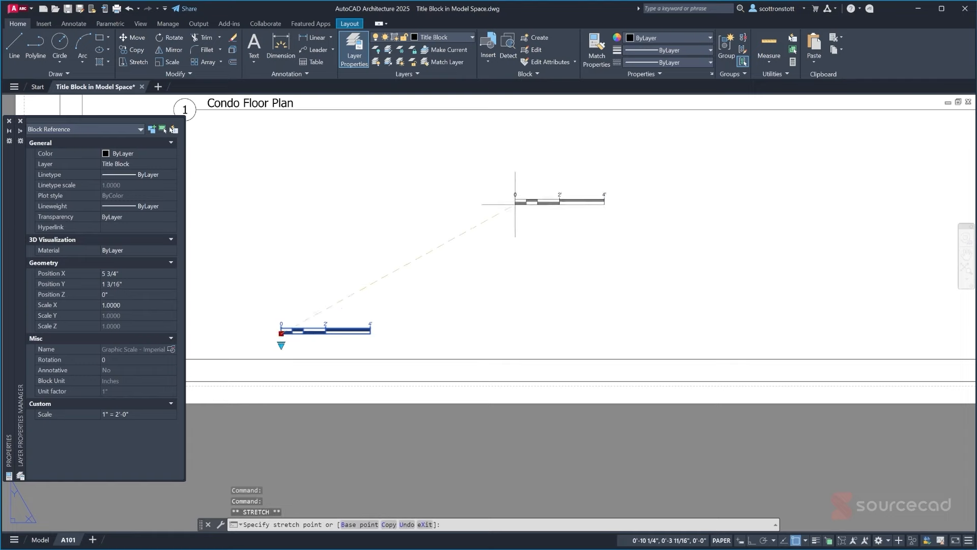
pyautogui.scroll(-3, 560, 196)
pyautogui.scroll(2, 516, 202)
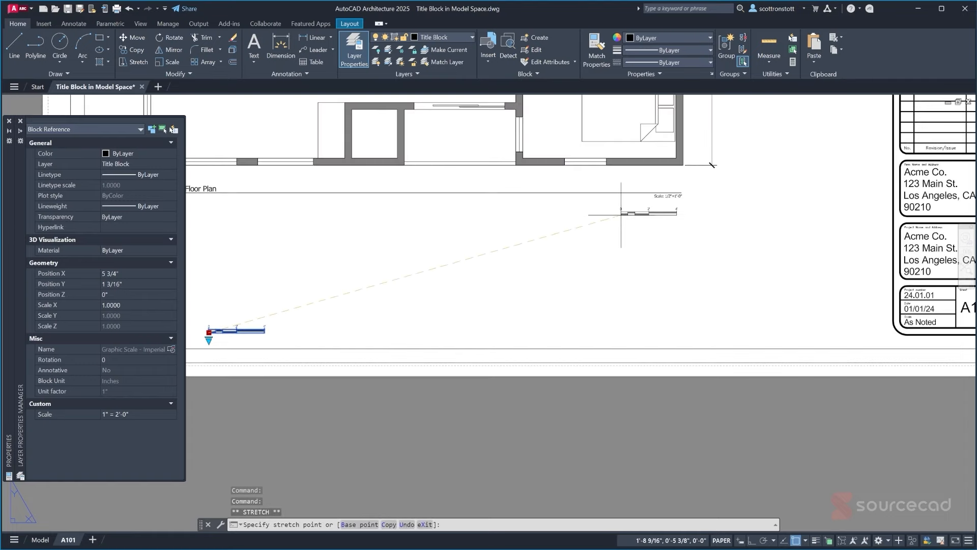
pyautogui.click(625, 215)
pyautogui.press('Escape')
pyautogui.press('Escape')
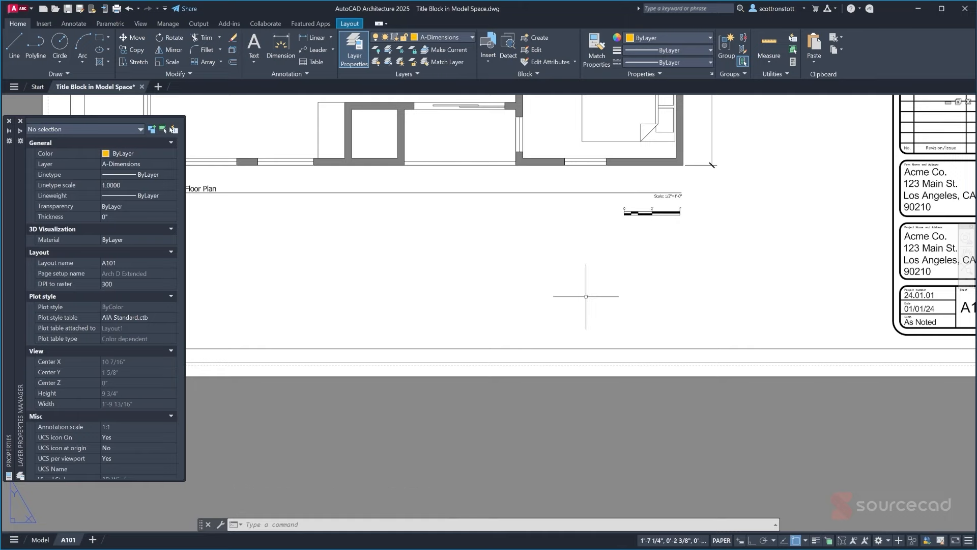
# Save the drawing to the Desktop under the new name Smart Title Block in Layout.dwg
pyautogui.scroll(-4, 586, 297)
pyautogui.moveTo(430, 402); pyautogui.dragTo(427, 421, button='middle')
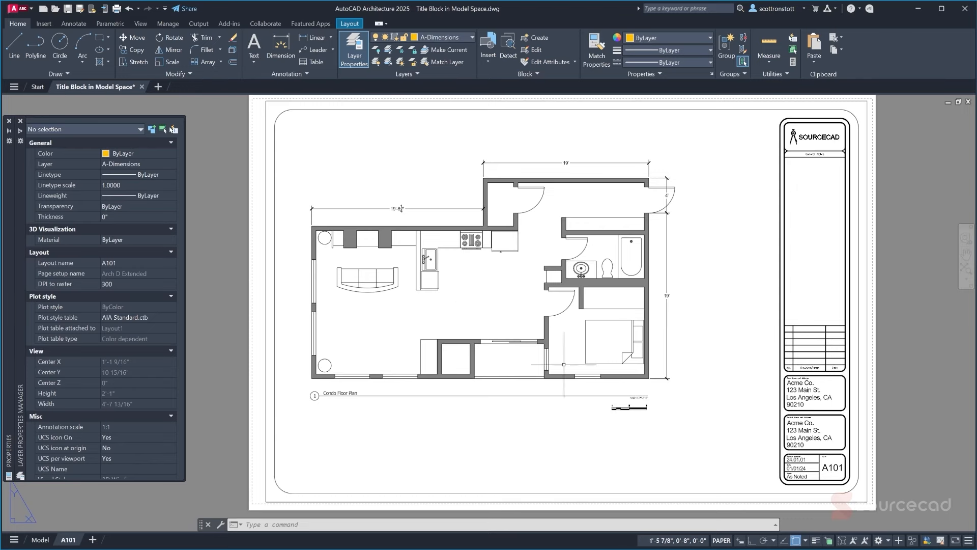
pyautogui.click(80, 9)
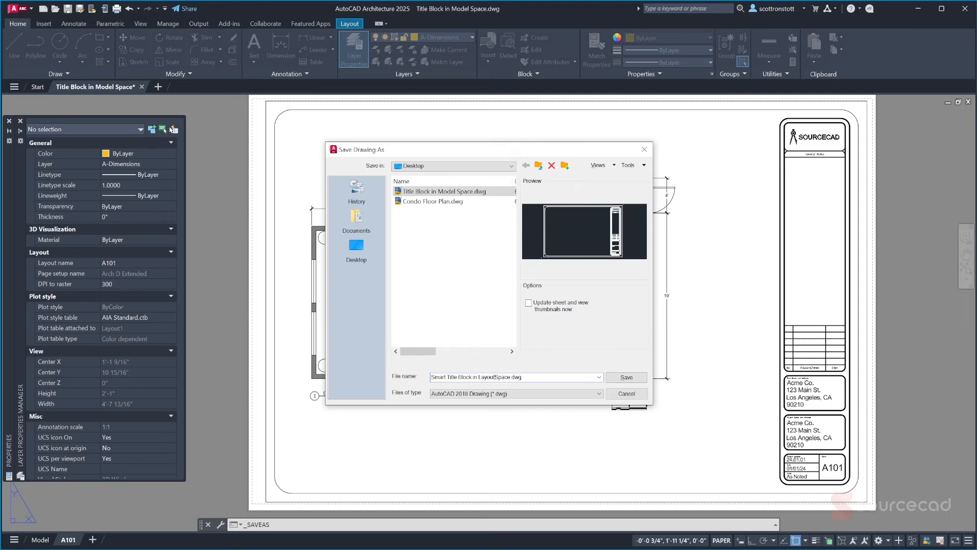
pyautogui.click(627, 378)
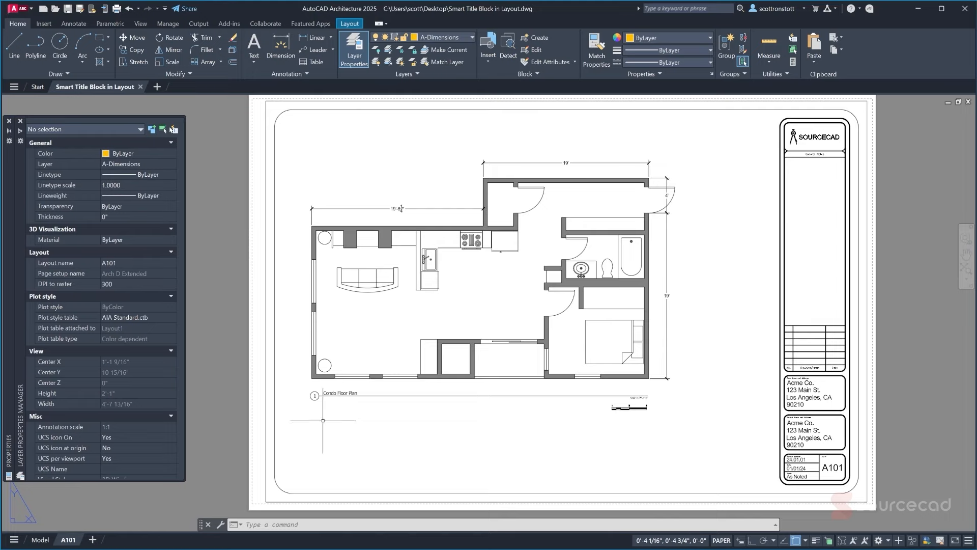
# Delete the condo floor plan from model space
pyautogui.click(40, 540)
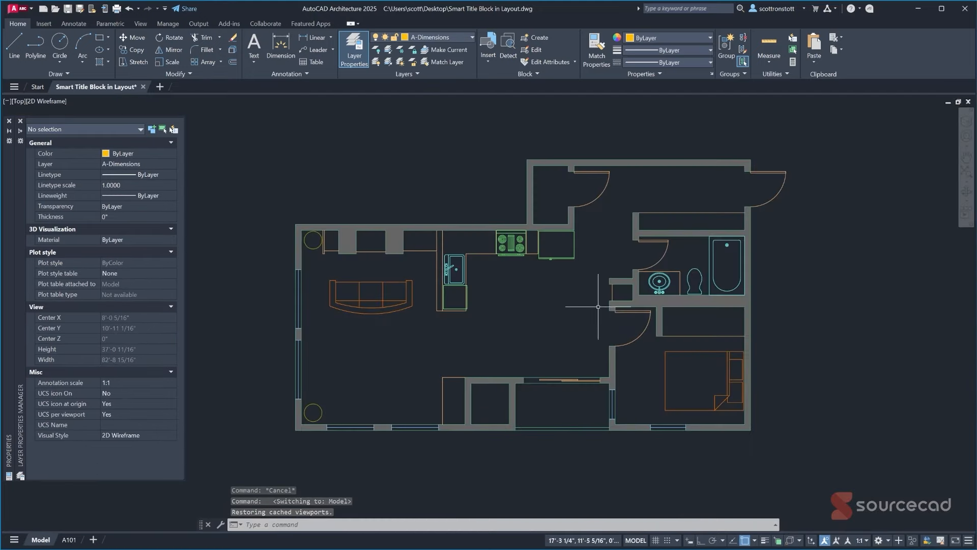
pyautogui.click(513, 323)
pyautogui.press('Delete')
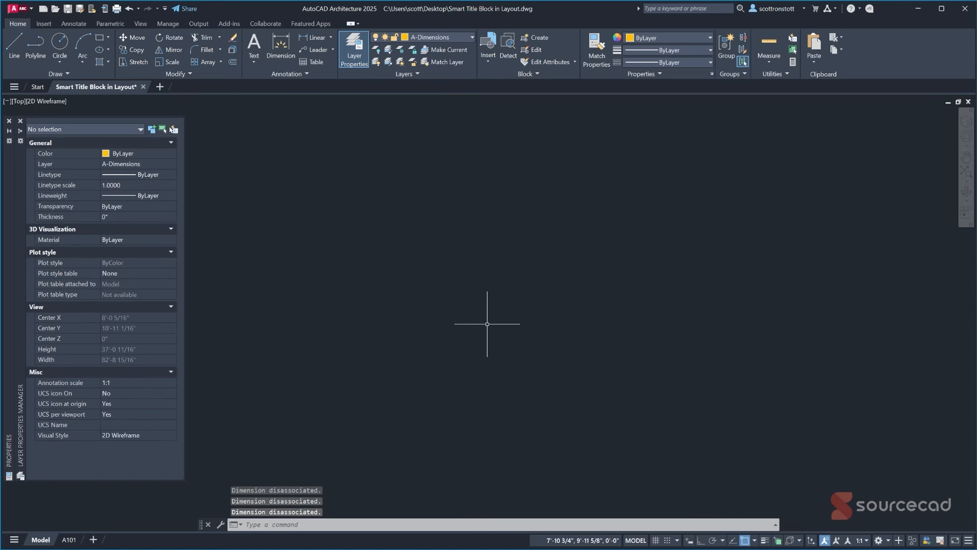
# Purge the unused Condo Floor Plan block definition from the drawing
pyautogui.write('pu')
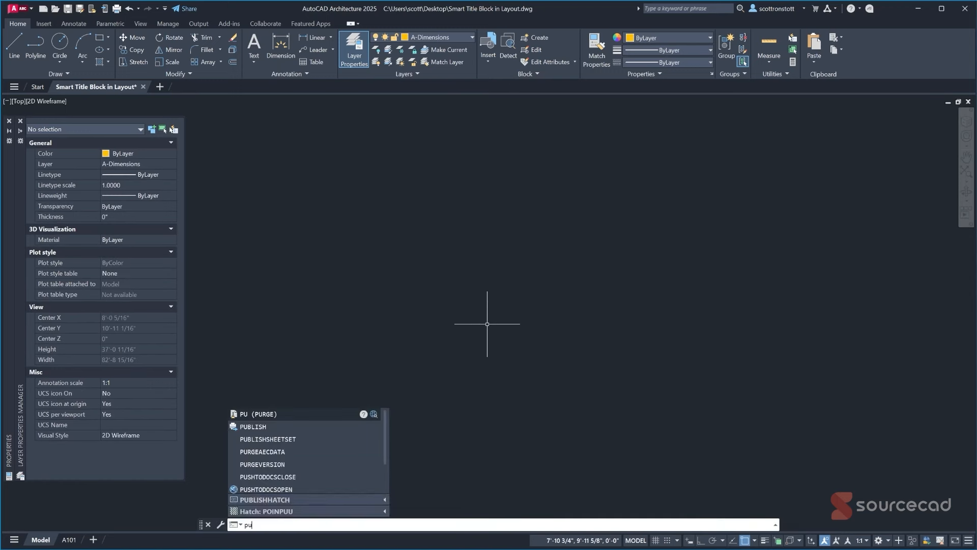
pyautogui.write('rge')
pyautogui.press('Return')
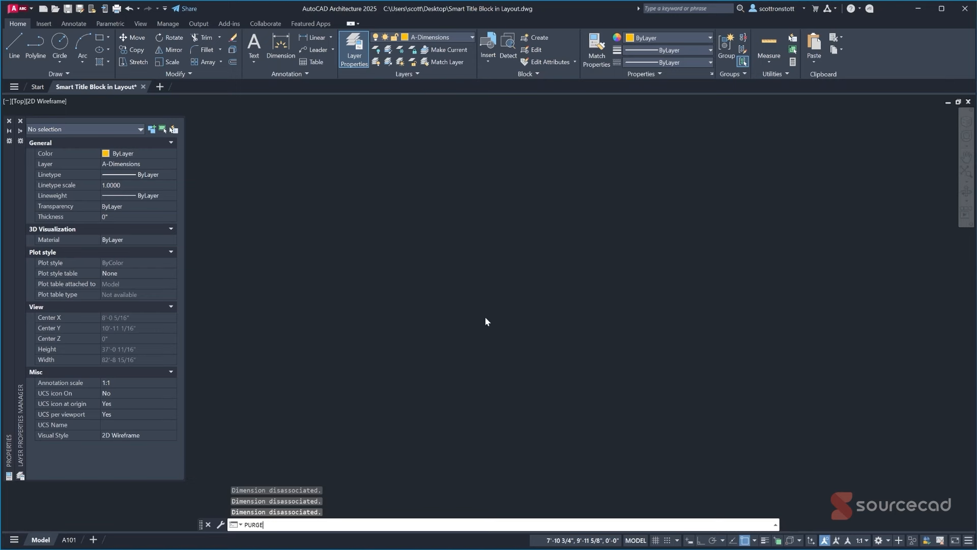
pyautogui.click(360, 217)
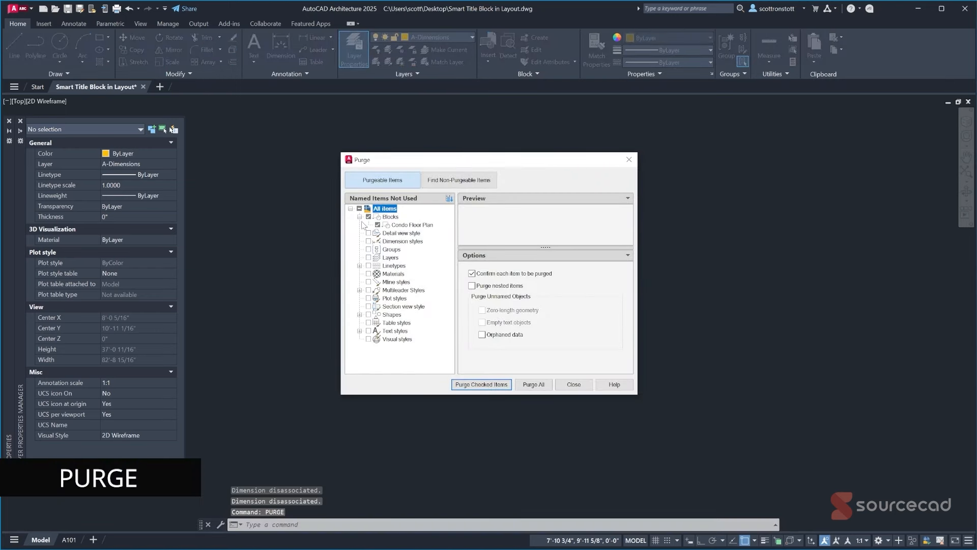
pyautogui.click(406, 226)
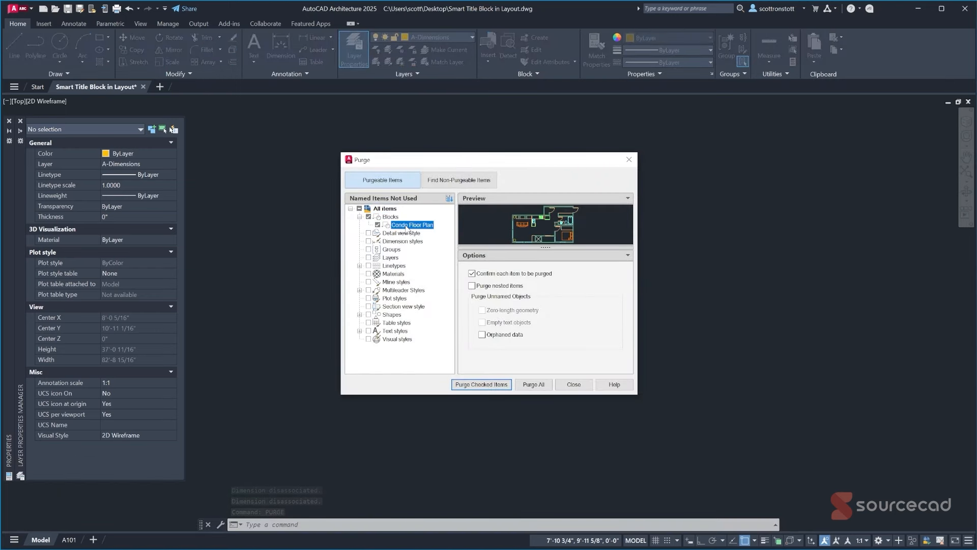
pyautogui.click(492, 386)
pyautogui.click(612, 359)
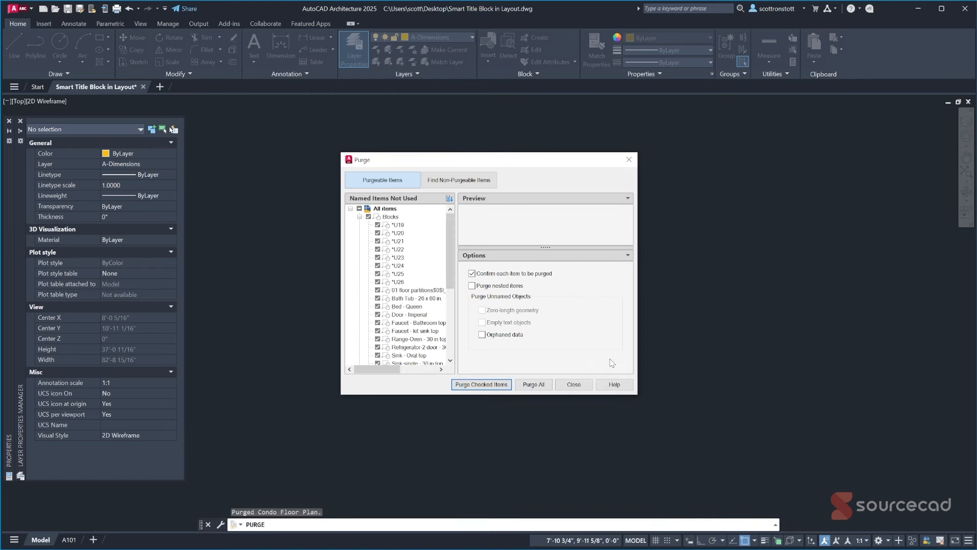
pyautogui.click(575, 385)
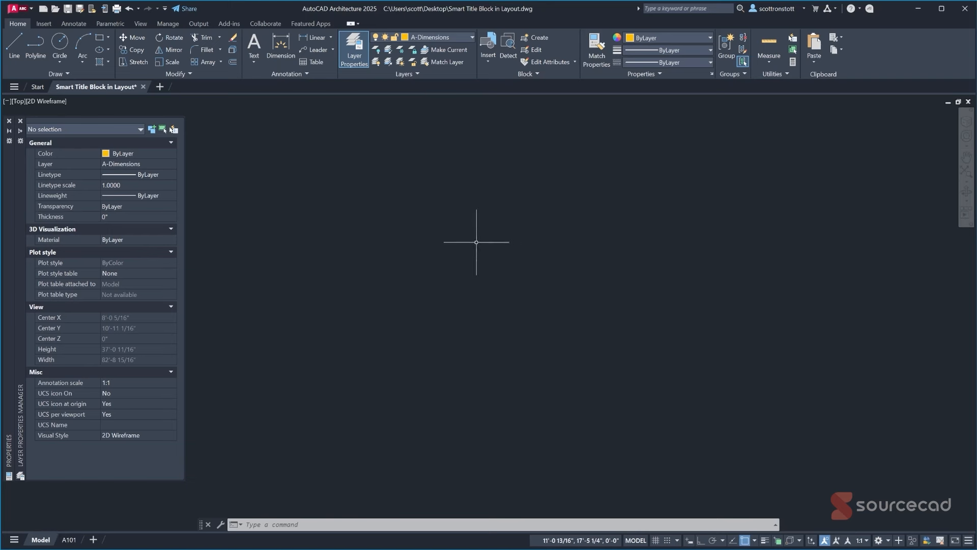
# Make layer 0 the current layer and review the drawing's layer list
pyautogui.click(449, 41)
pyautogui.click(429, 51)
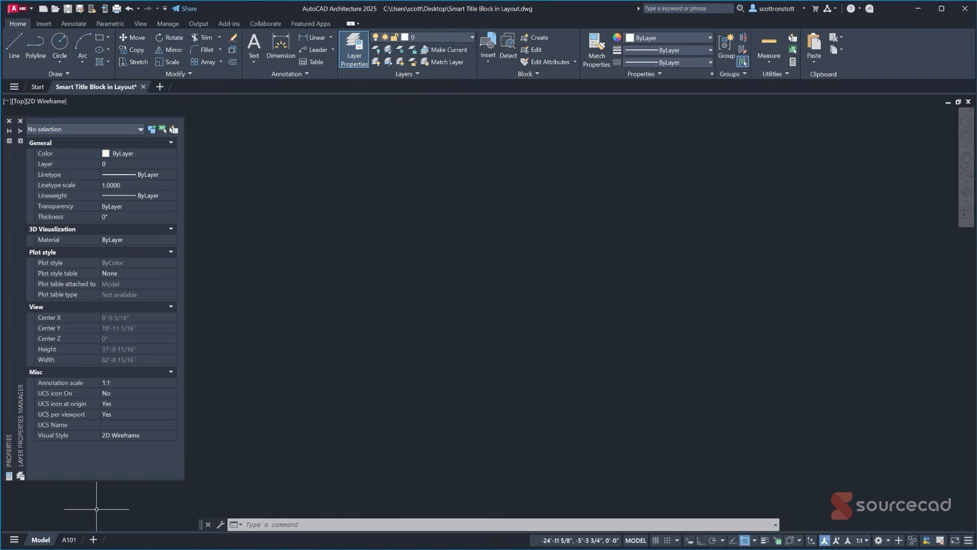
pyautogui.click(441, 36)
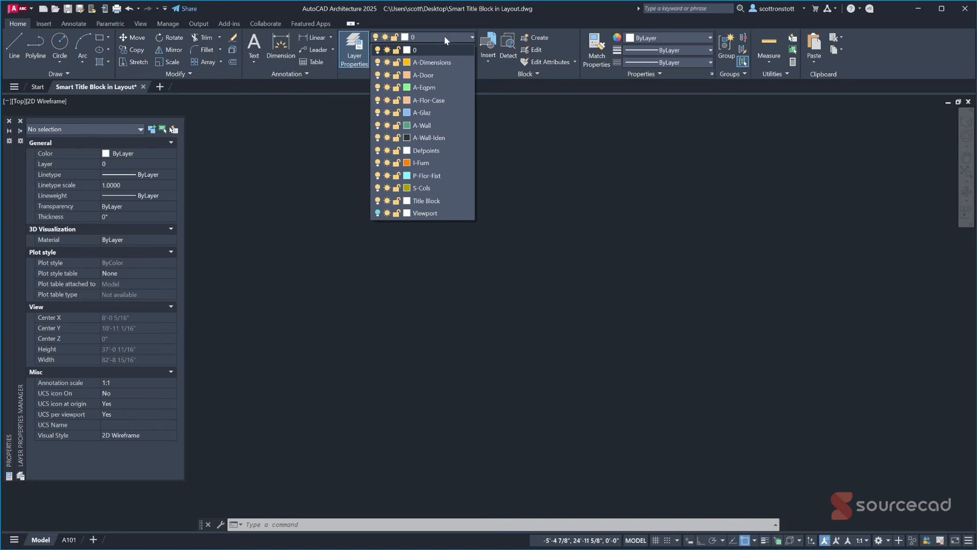
# Delete the four leftover floor plan dimensions from the A101 layout
pyautogui.click(68, 539)
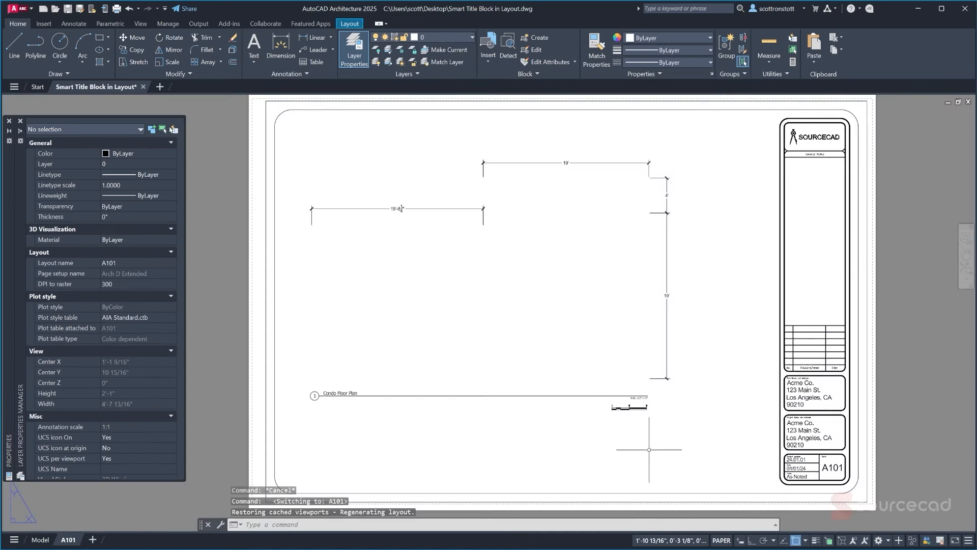
pyautogui.click(690, 234)
pyautogui.click(410, 154)
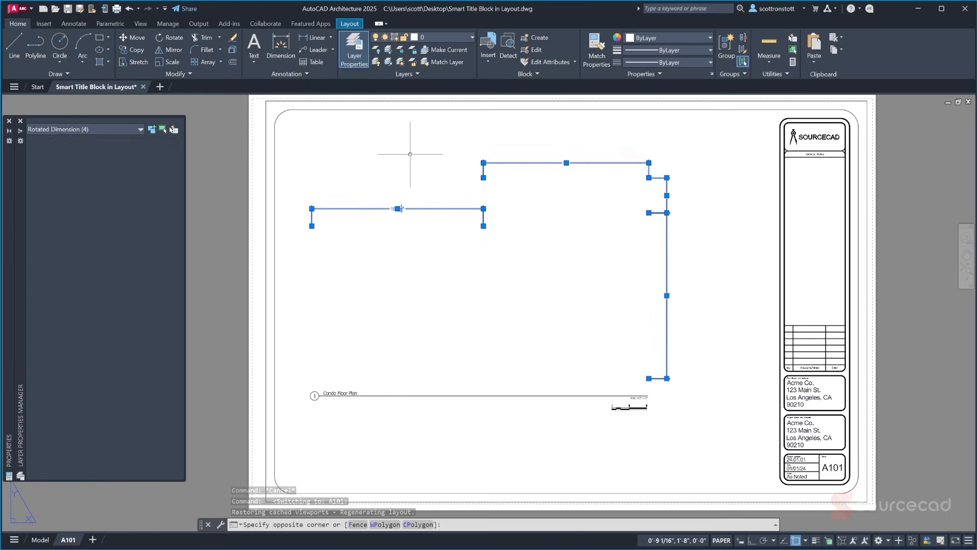
pyautogui.press('Delete')
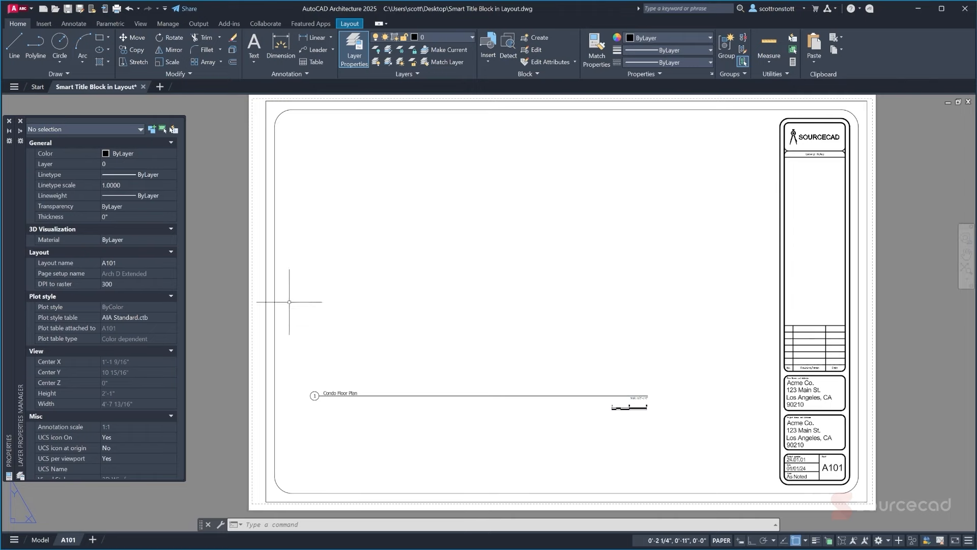
# Save the drawing as an AutoCAD drawing template named My custom smart titleblock.dwt in the AutoCAD Templates folder
pyautogui.click(79, 9)
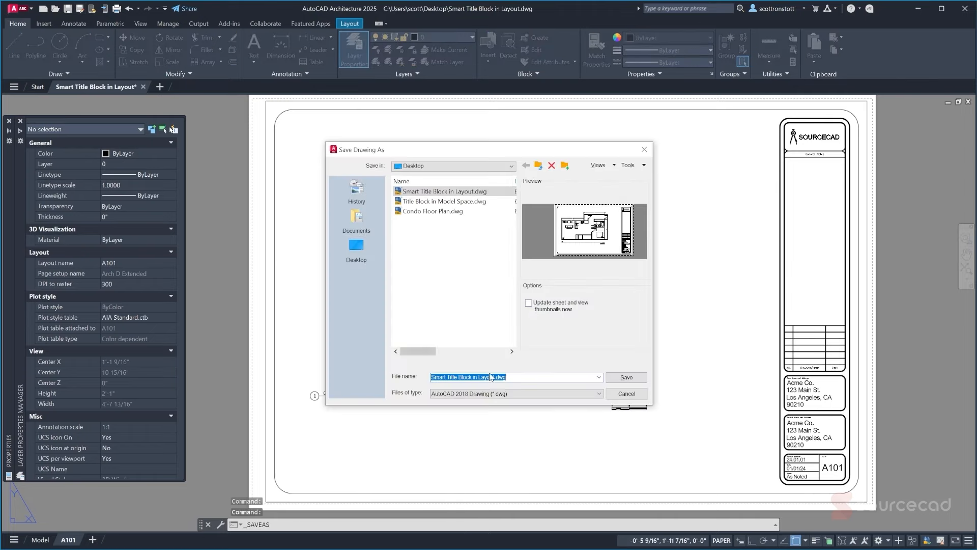
pyautogui.click(488, 395)
pyautogui.click(483, 460)
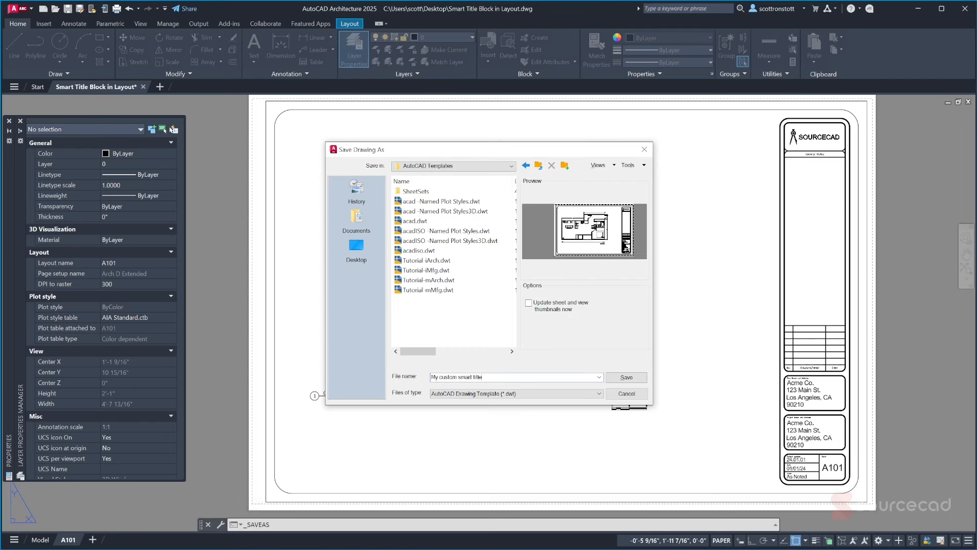
pyautogui.click(616, 379)
pyautogui.click(198, 114)
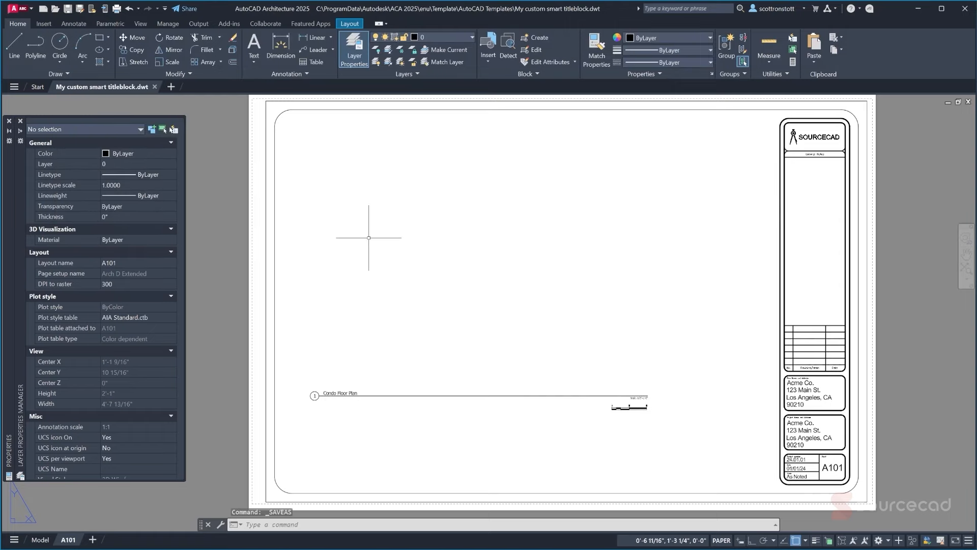
# Create a new drawing from the My custom smart titleblock.dwt template in the AutoCAD Templates folder
pyautogui.click(19, 8)
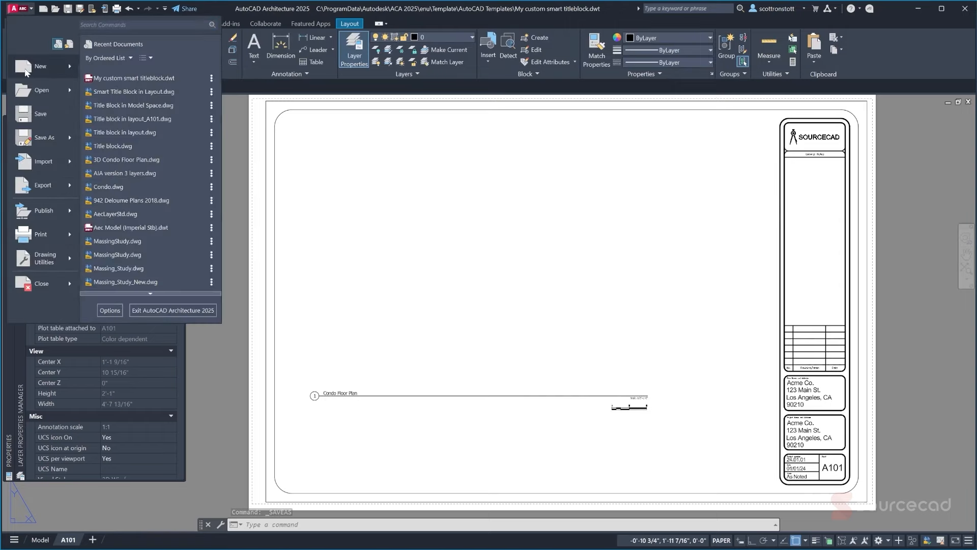
pyautogui.moveTo(41, 66)
pyautogui.click(109, 80)
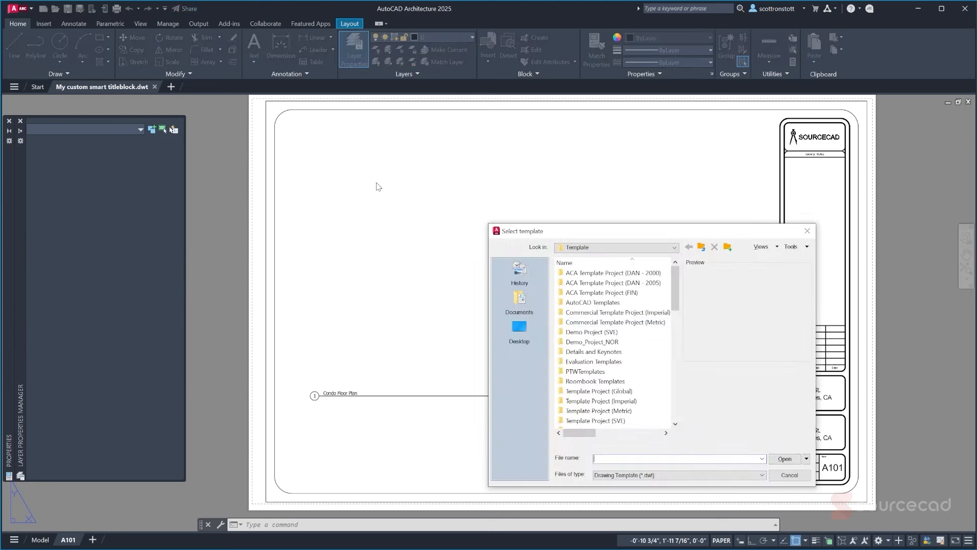
pyautogui.doubleClick(571, 305)
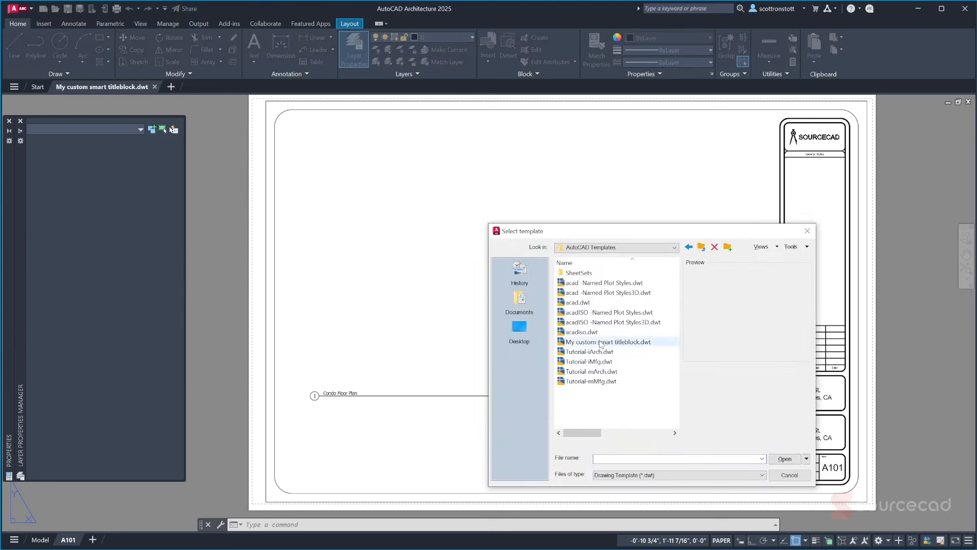
pyautogui.click(634, 342)
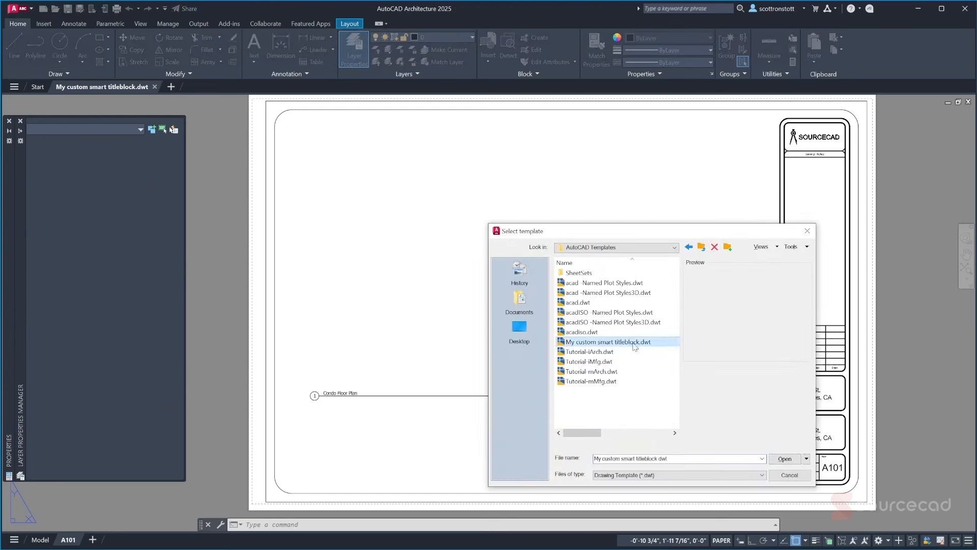
pyautogui.click(785, 460)
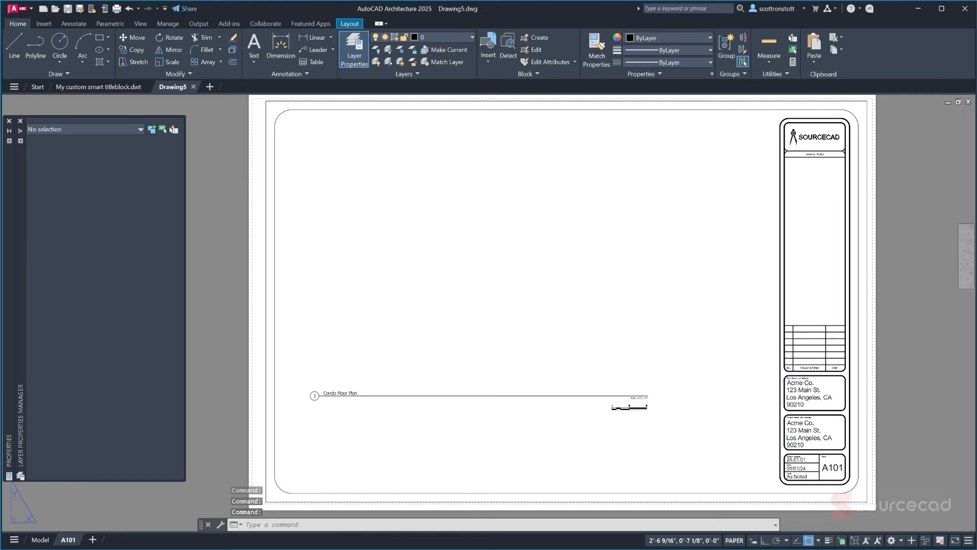
# Review the title block's attributes in the new drawing without editing them, and check its model space
pyautogui.doubleClick(792, 386)
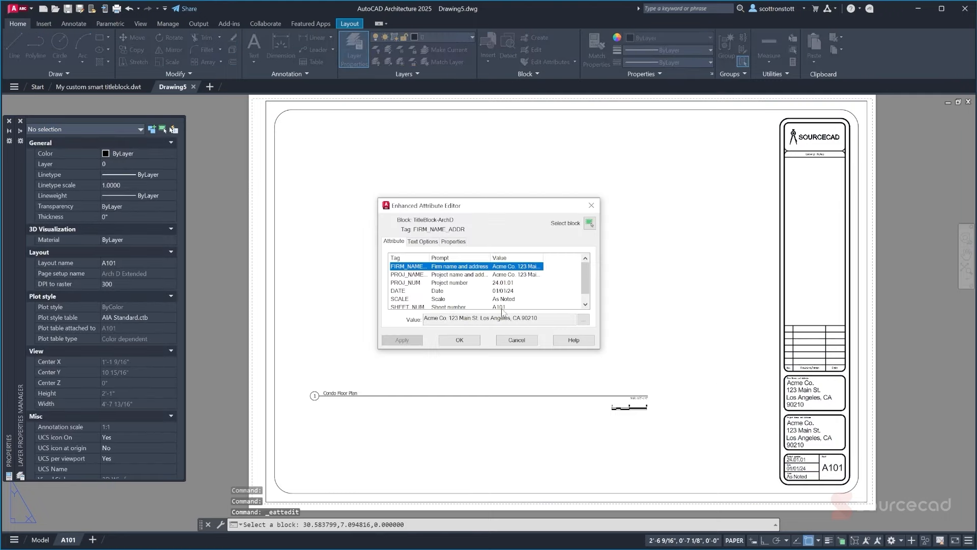
pyautogui.click(516, 341)
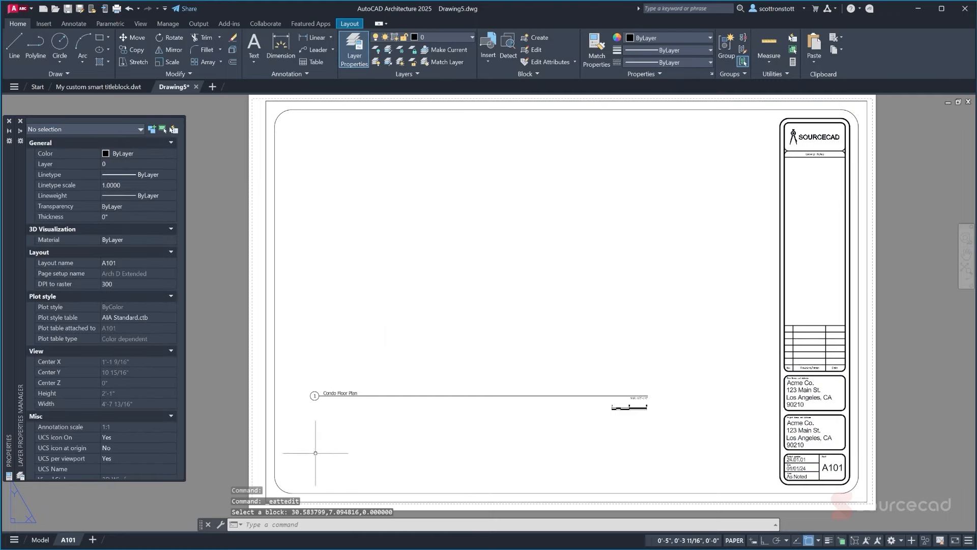
pyautogui.click(40, 540)
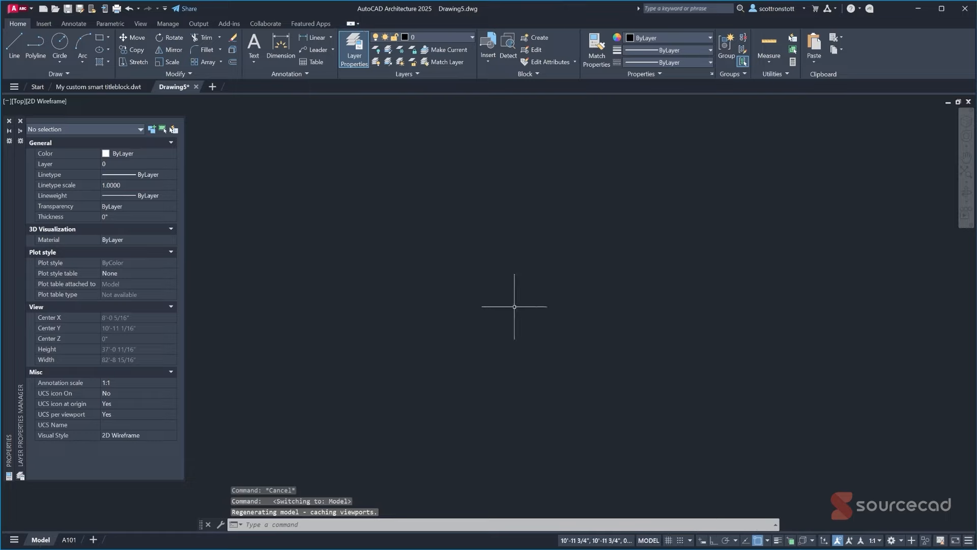